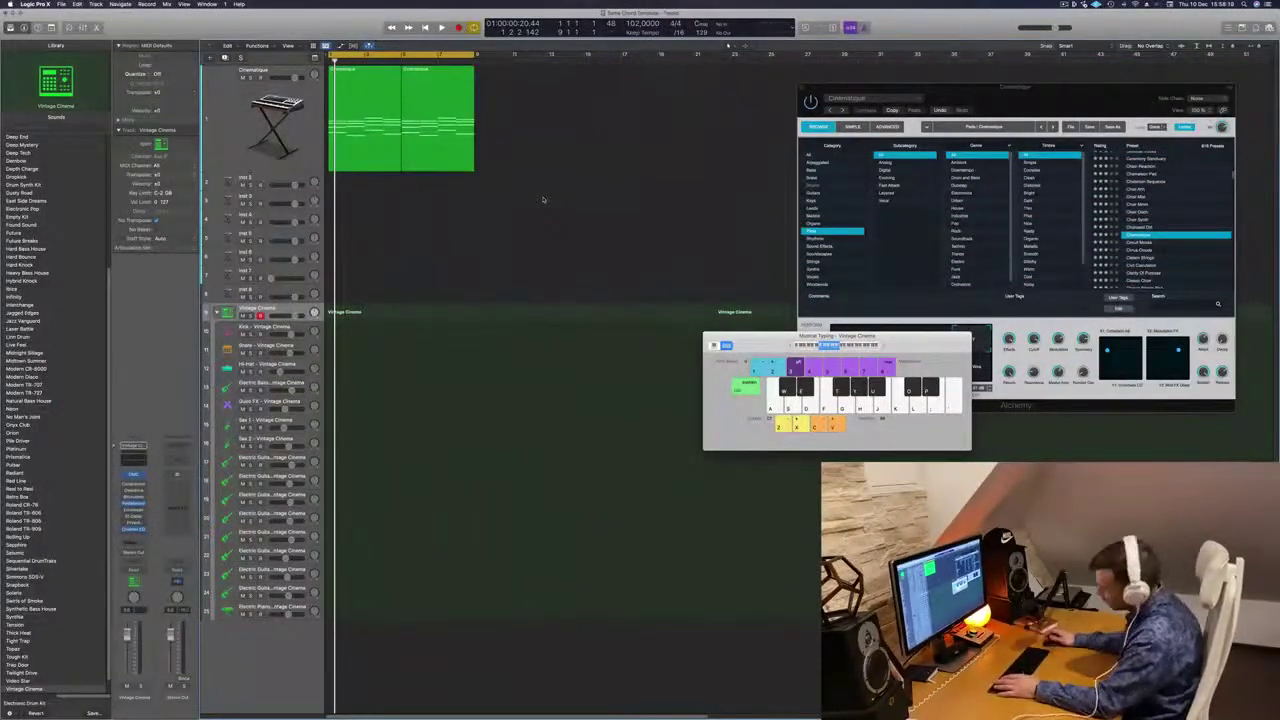
Play back the two chord regions and select the Cinematique track.
key(space)
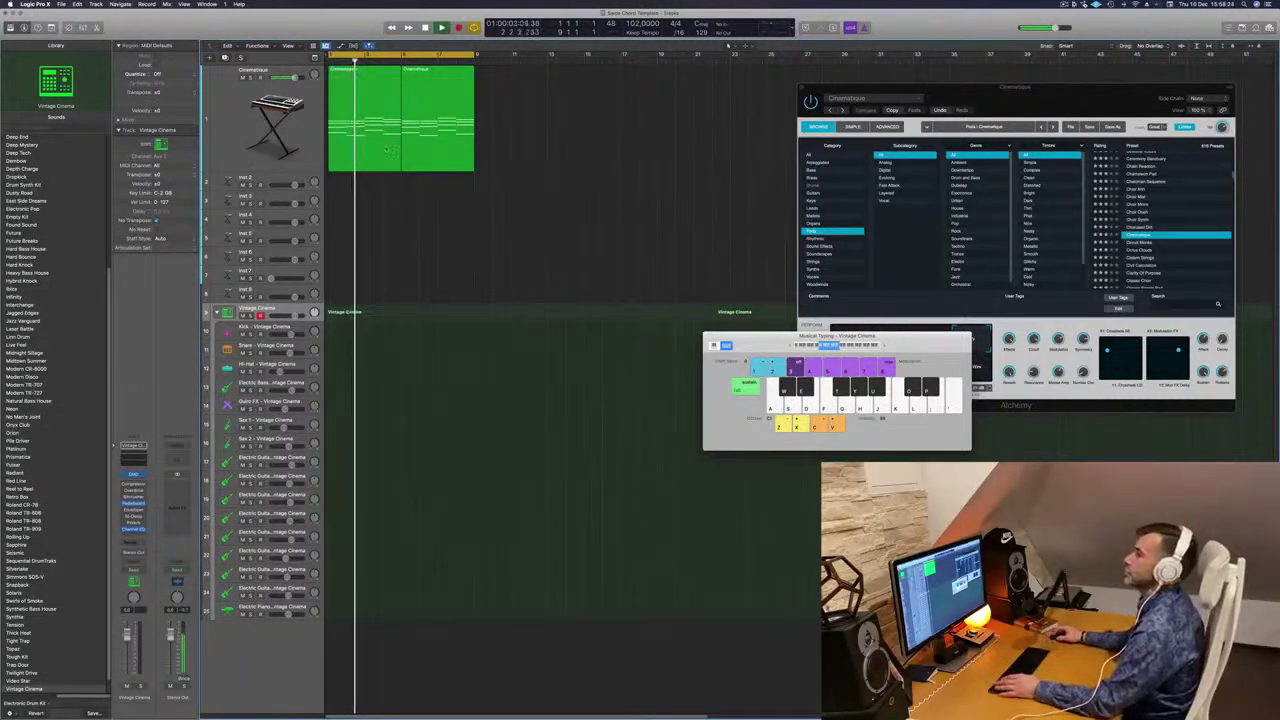
click(262, 137)
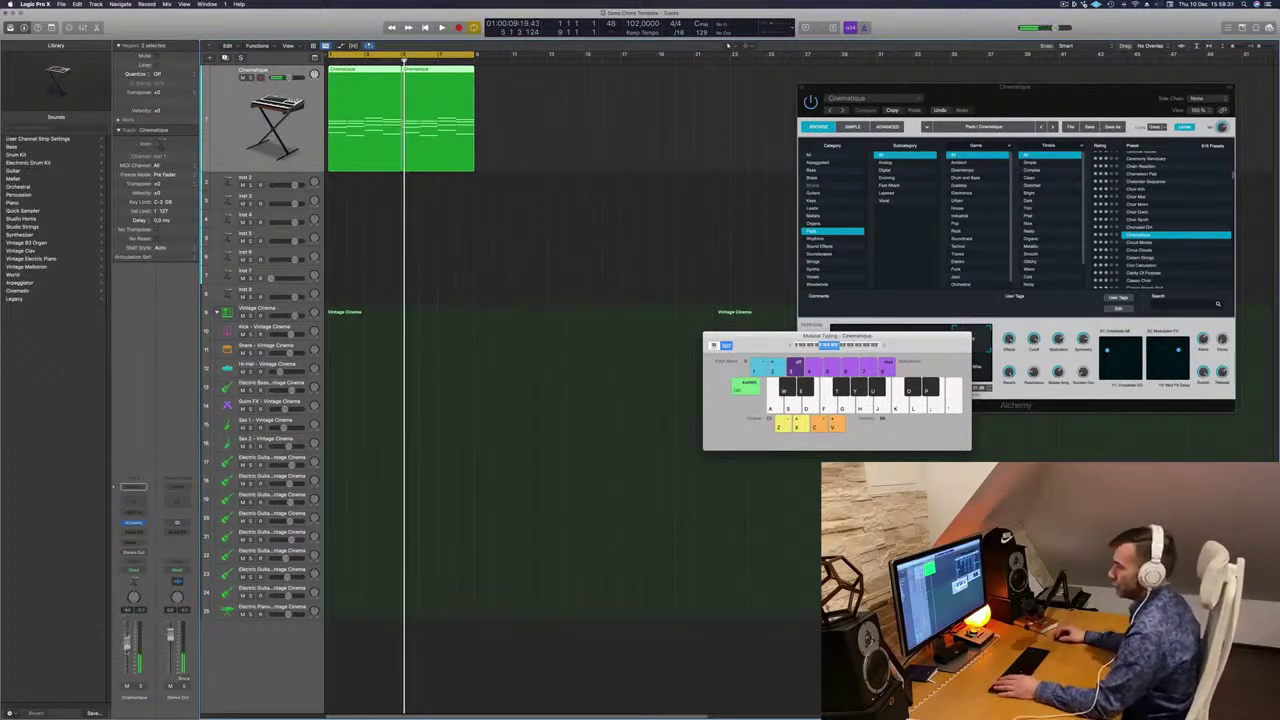
key(space)
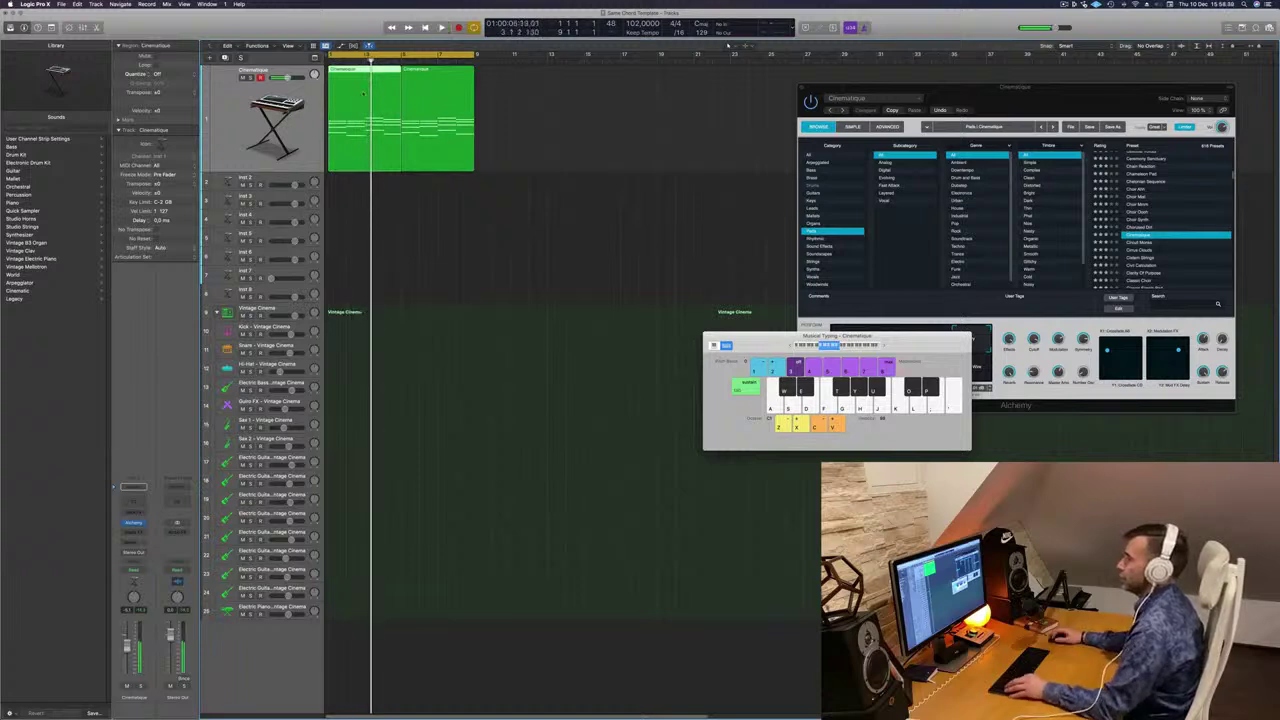
Copy the first Cinematique region to the Inst 2 track and open the copy's notes in the Piano Roll.
drag(361, 107, 355, 178)
double_click(355, 179)
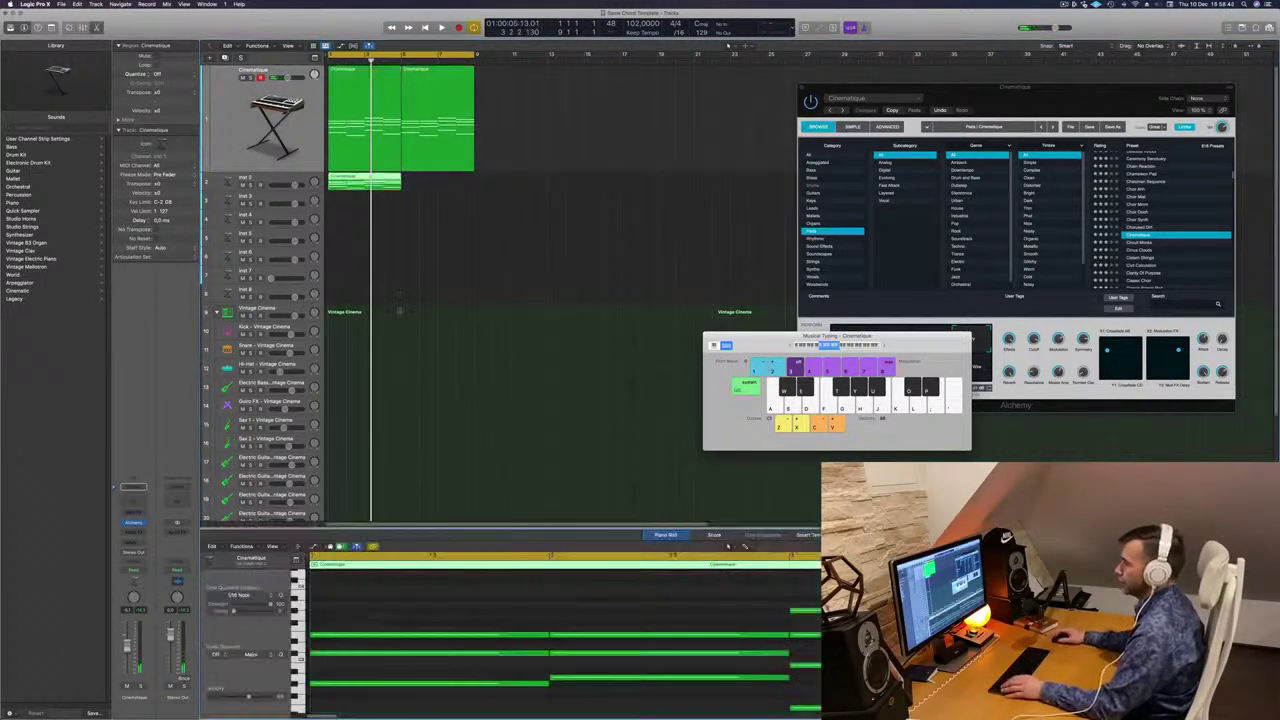
scroll(459, 589, down, 4)
scroll(456, 589, up, 1)
scroll(456, 588, down, 1)
Delete the upper chord notes in the Inst 2 region, keeping one low note per chord, and duplicate the region directly after itself.
drag(419, 600, 723, 683)
key(Return)
key(Delete)
scroll(671, 633, down, 2)
scroll(670, 632, down, 4)
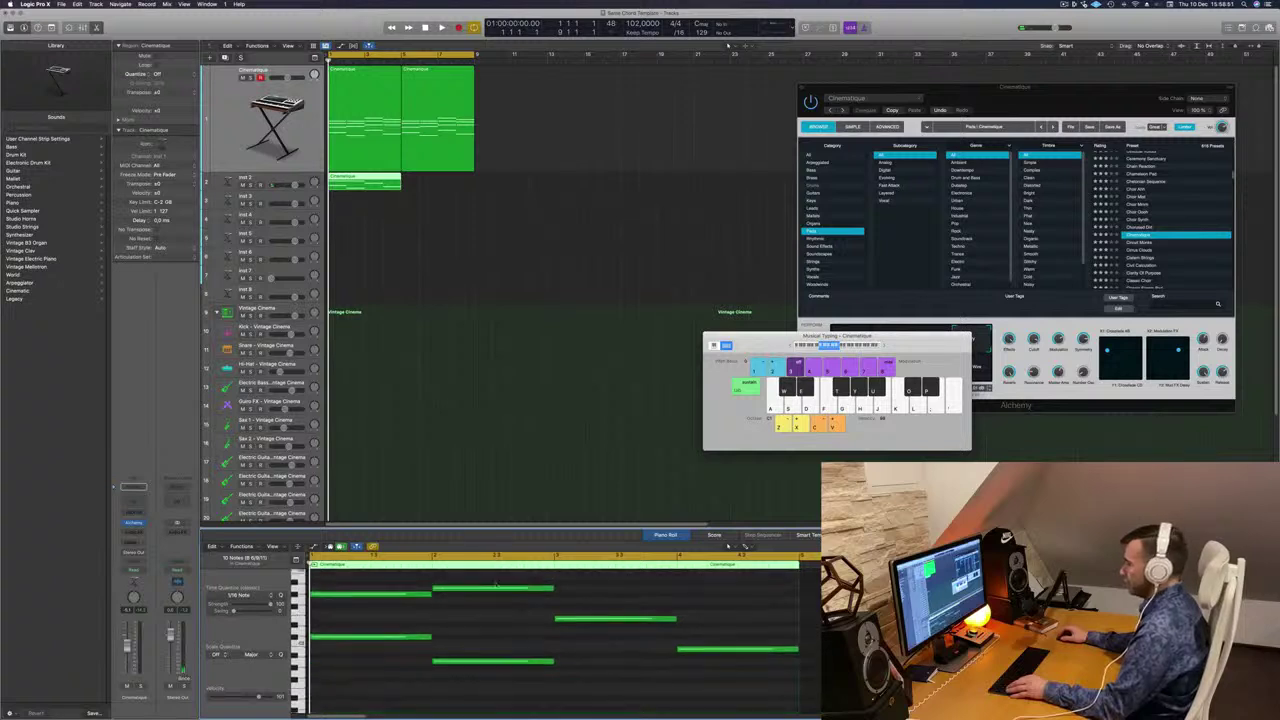
drag(571, 588, 397, 595)
key(Delete)
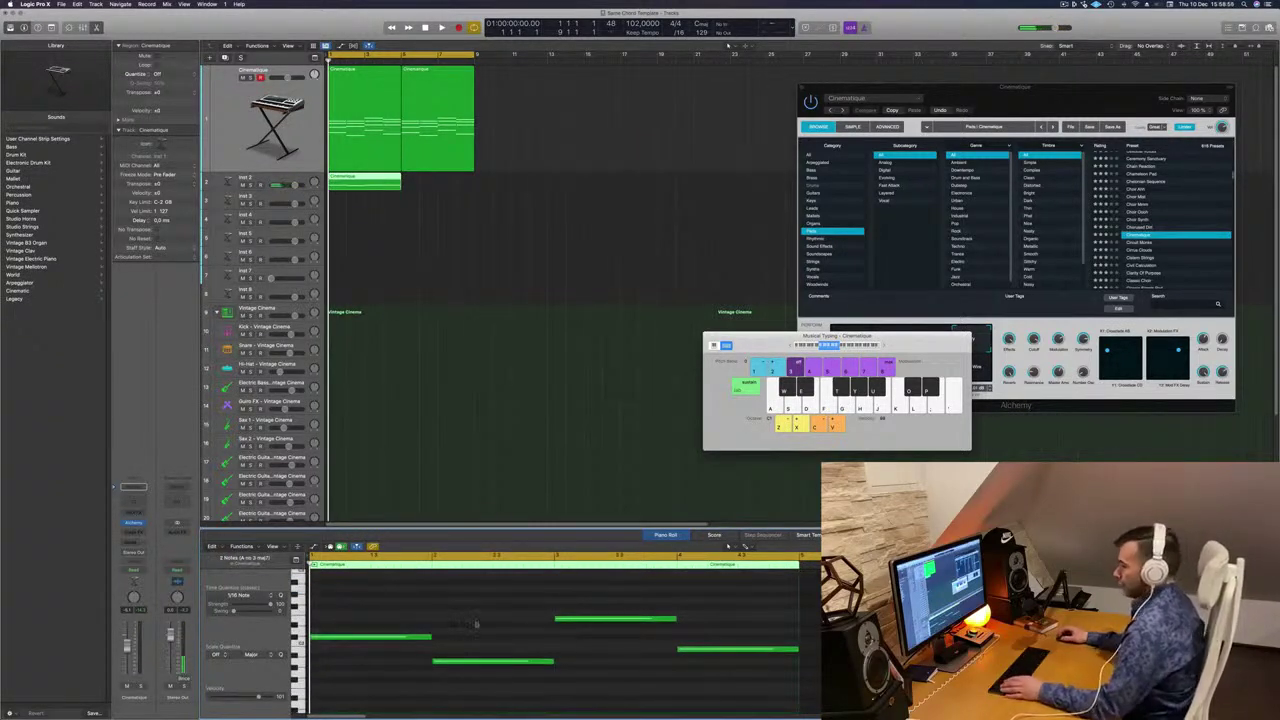
drag(365, 177, 440, 178)
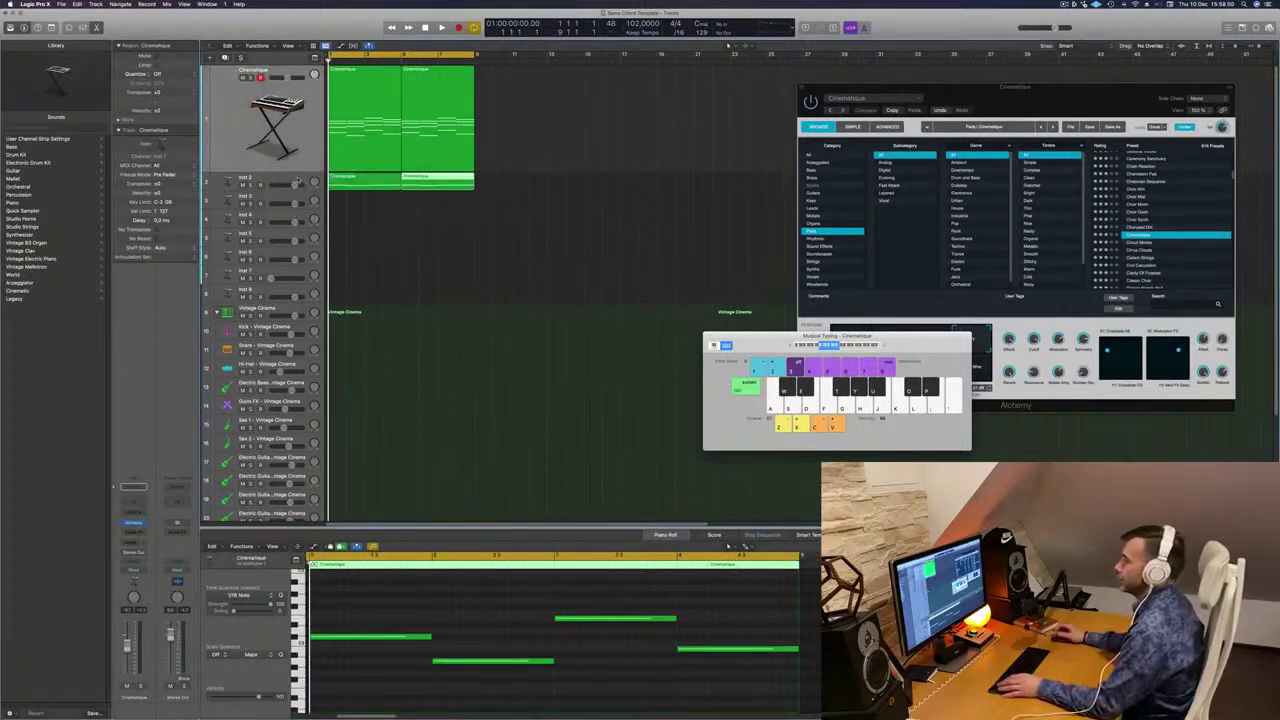
Open the Alchemy instrument of the Inst 2 track and audition its Motion Pad variation.
click(297, 180)
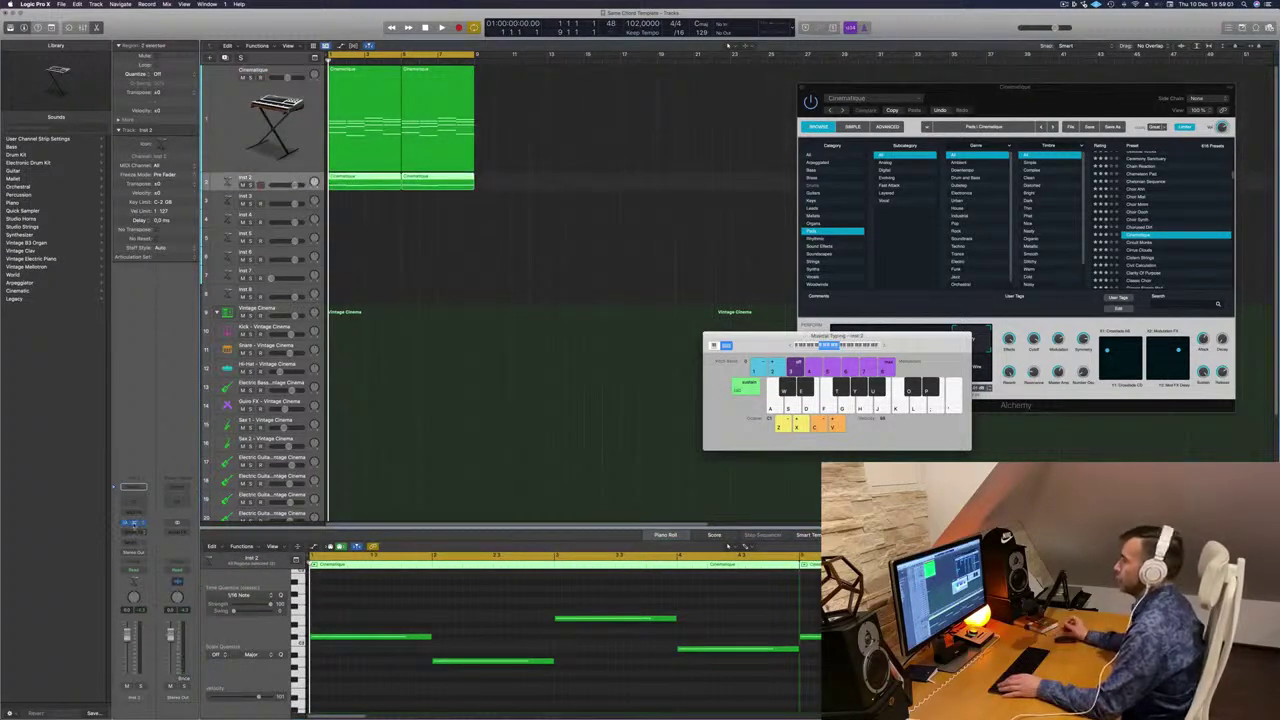
click(133, 523)
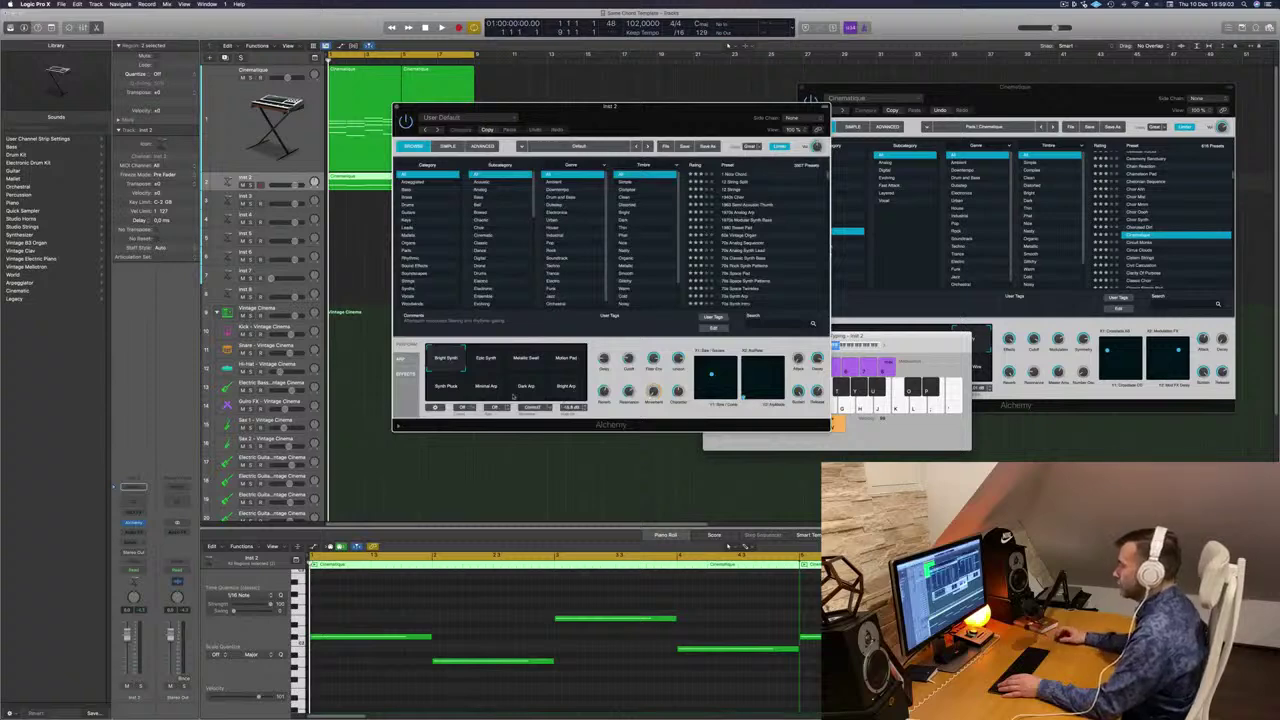
click(563, 362)
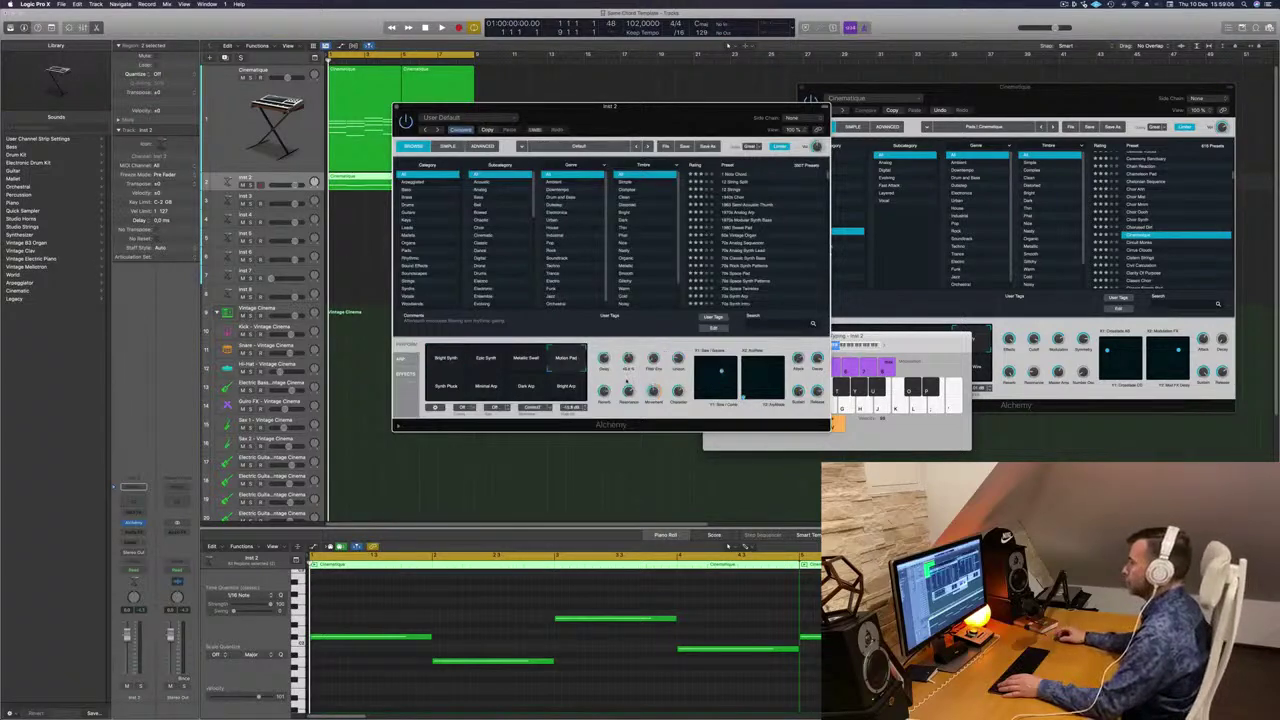
key(space)
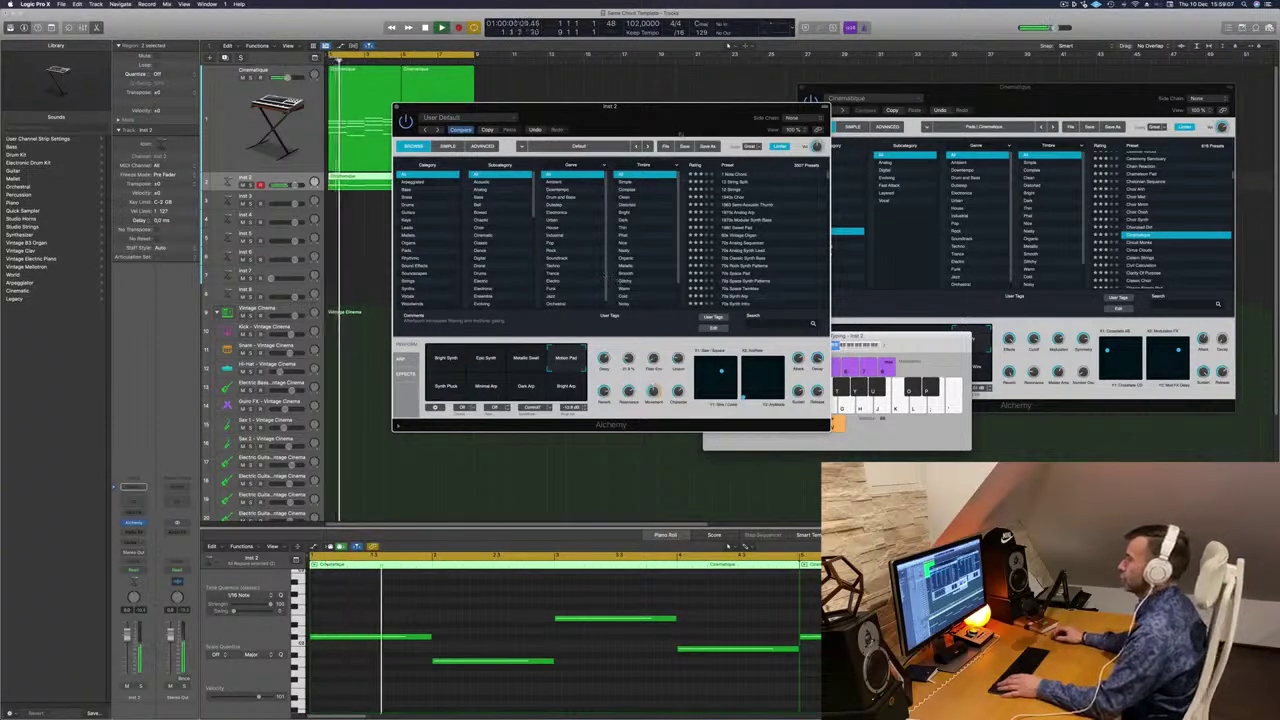
drag(597, 423, 736, 404)
click(496, 616)
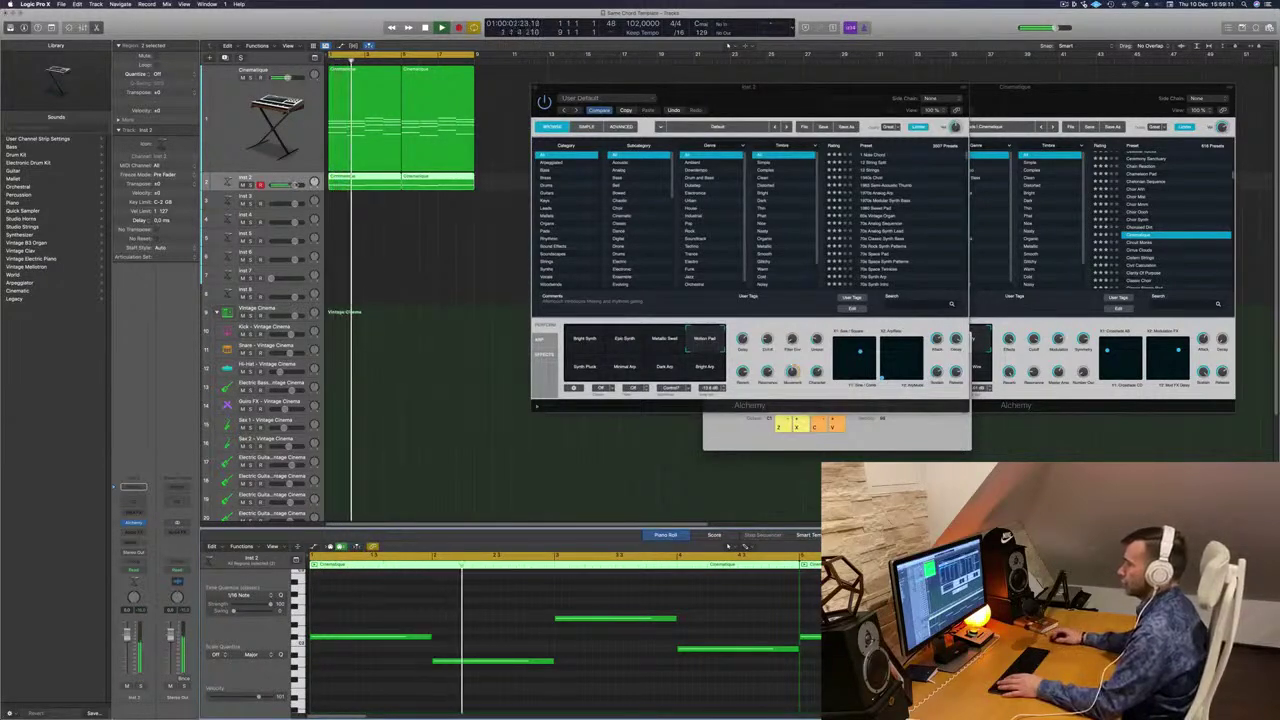
key(space)
key(space)
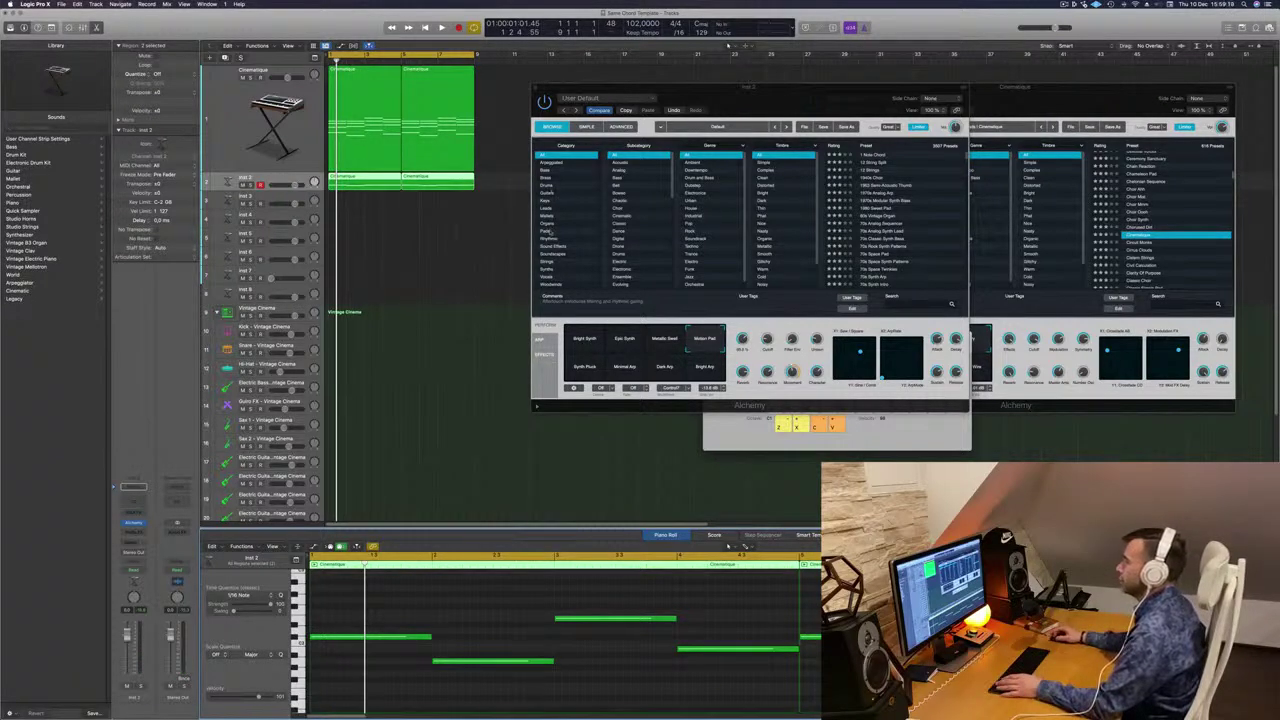
Load the top-rated Perfect Pad 01 preset from Alchemy's Pads category on Inst 2 and audition it.
click(550, 231)
click(837, 147)
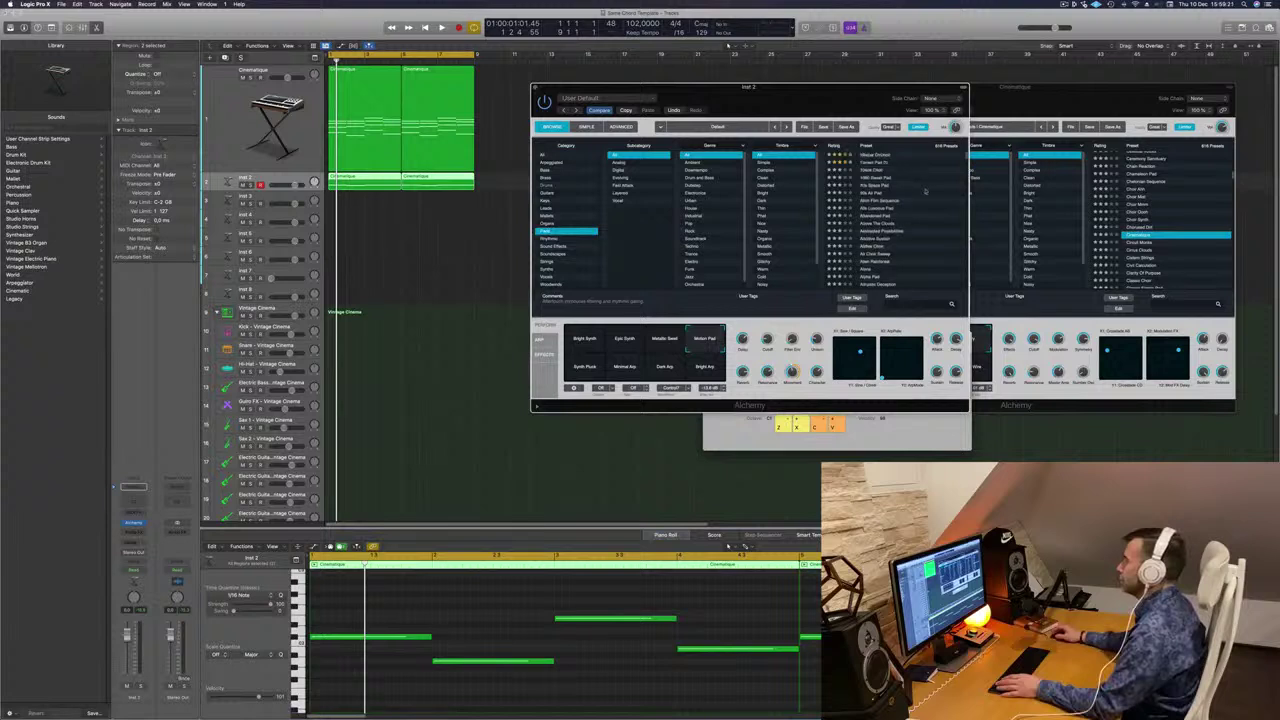
click(878, 163)
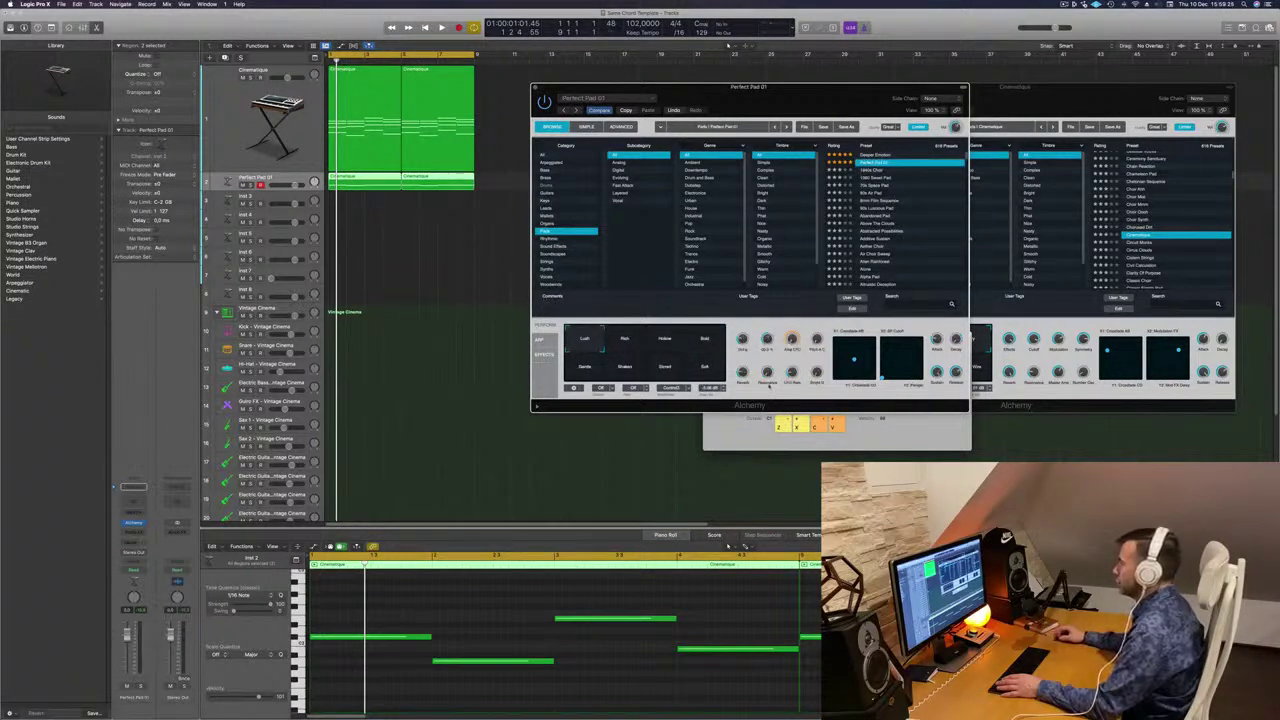
key(space)
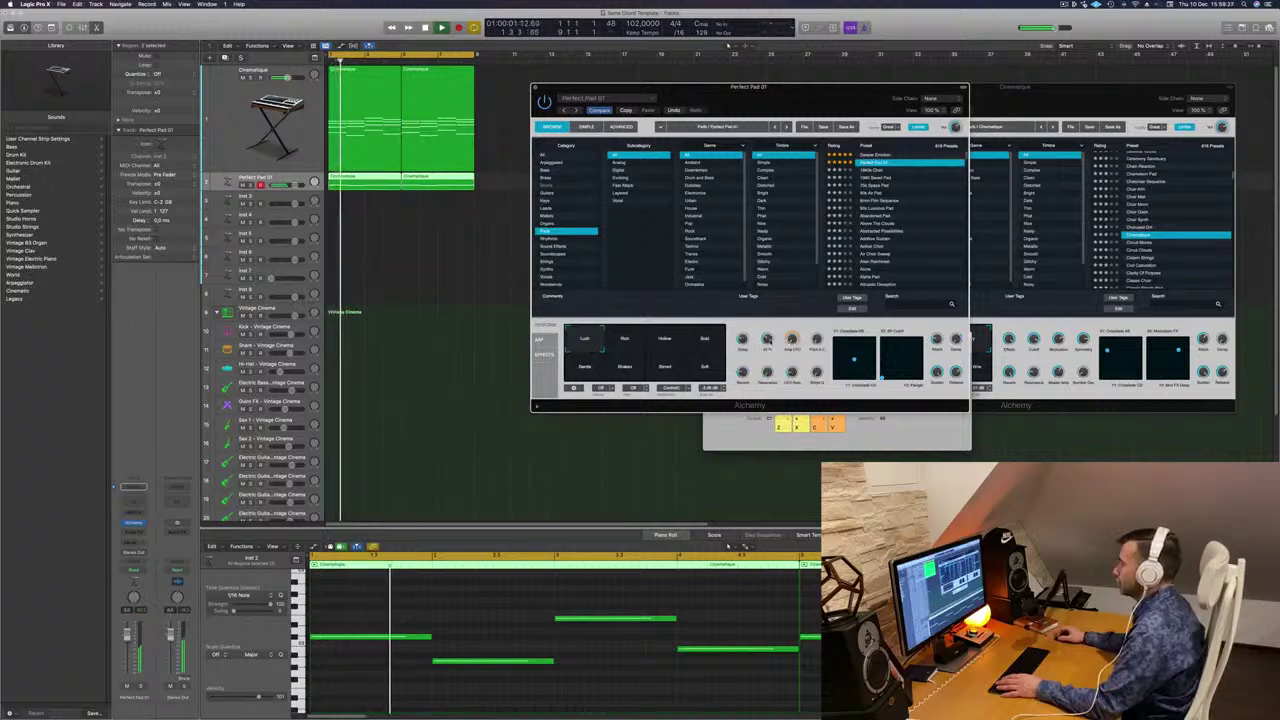
key(space)
key(space)
Select all notes of the Perfect Pad 01 regions and transpose them down one octave.
click(487, 597)
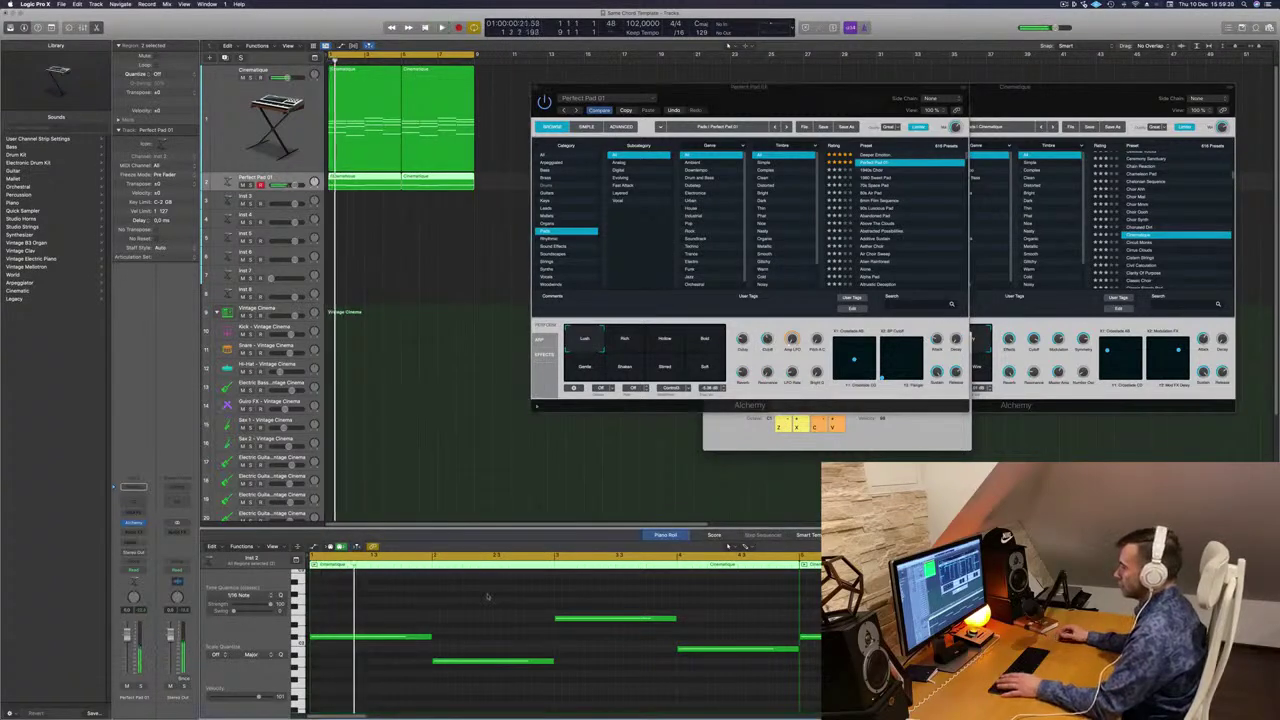
key(super+a)
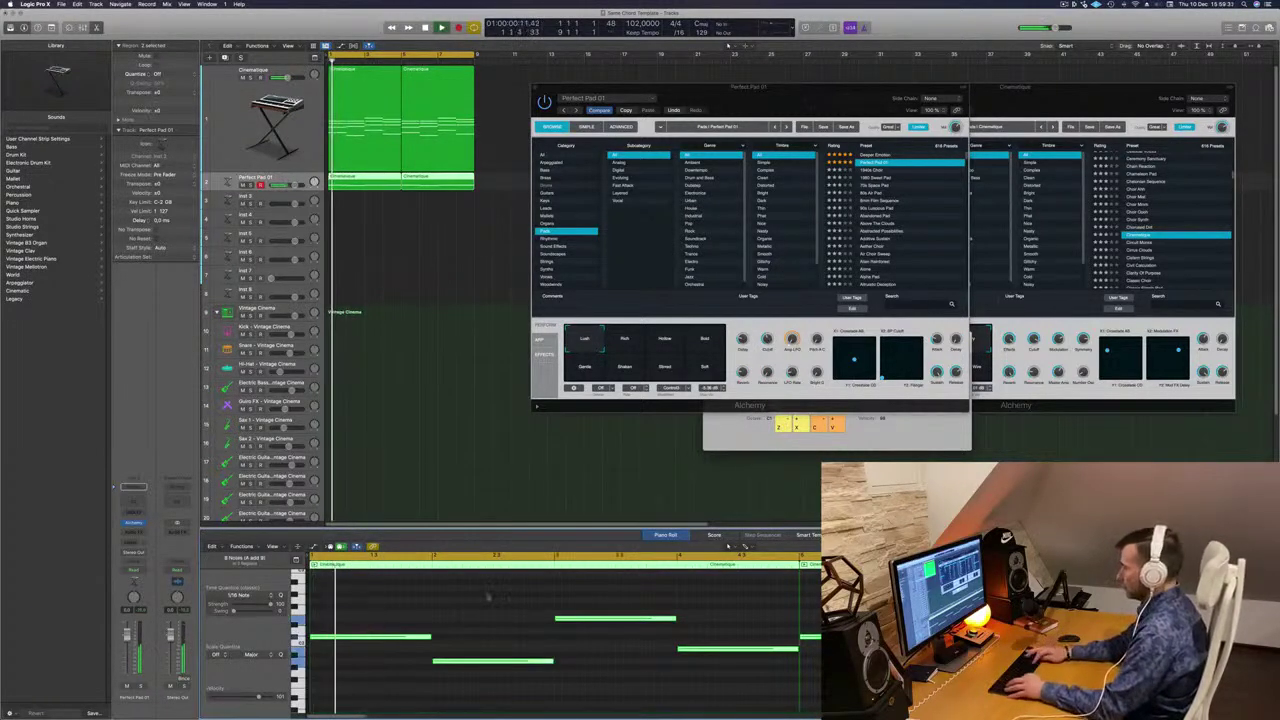
scroll(487, 597, up, 3)
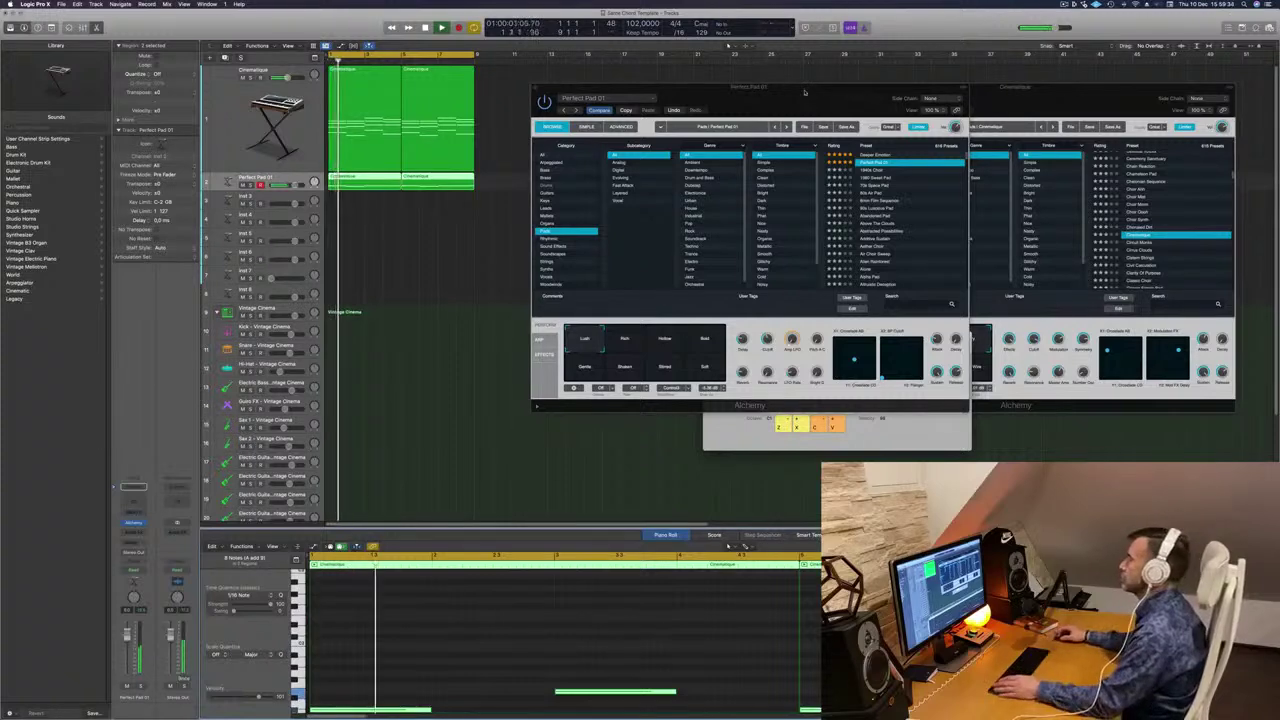
Move the Perfect Pad 01 instrument window clear of the arrangement and choose the Rich variation.
drag(805, 92, 918, 78)
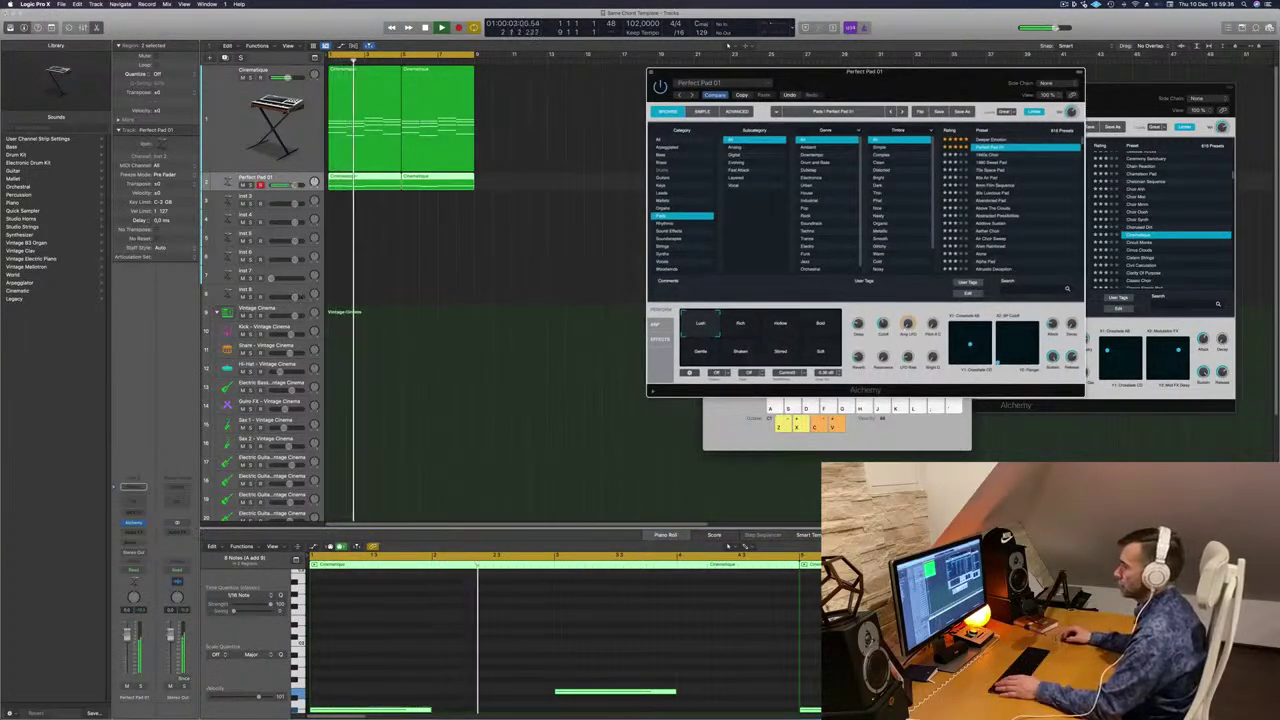
drag(888, 78, 863, 128)
click(712, 375)
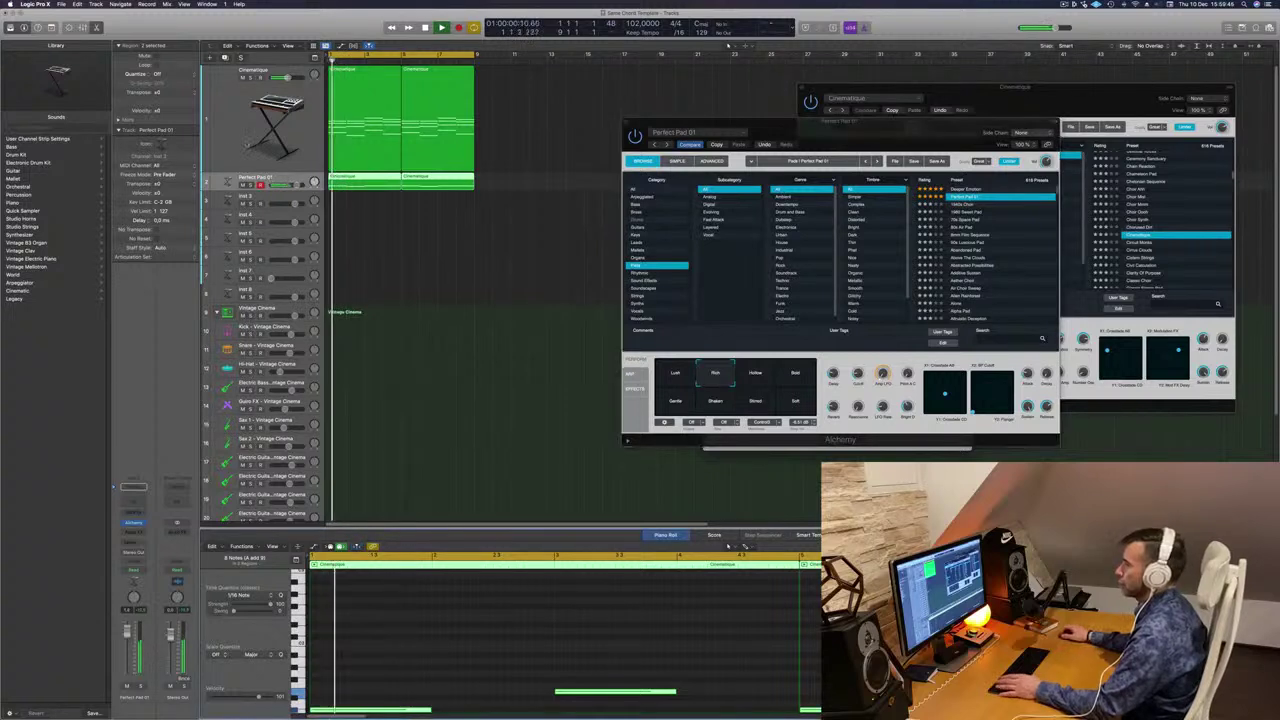
Lower the Cinematique track's volume against the bass pad and open its Alchemy instrument.
click(246, 143)
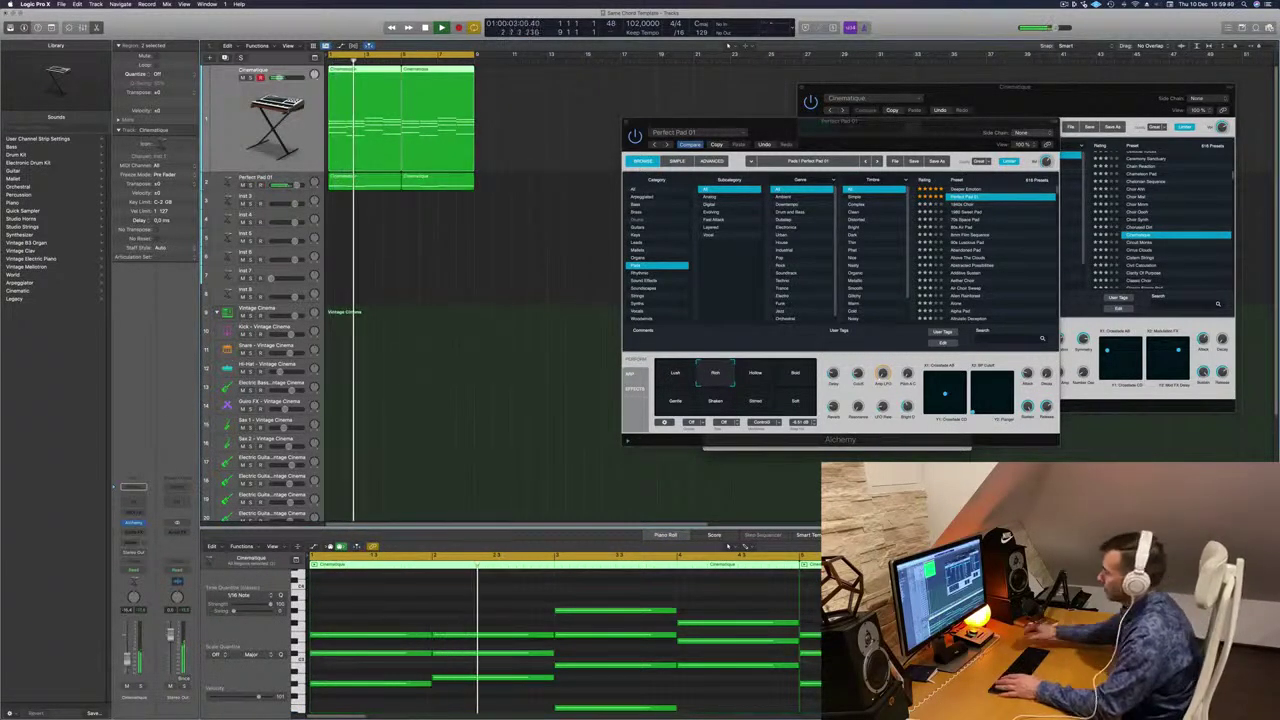
key(Return)
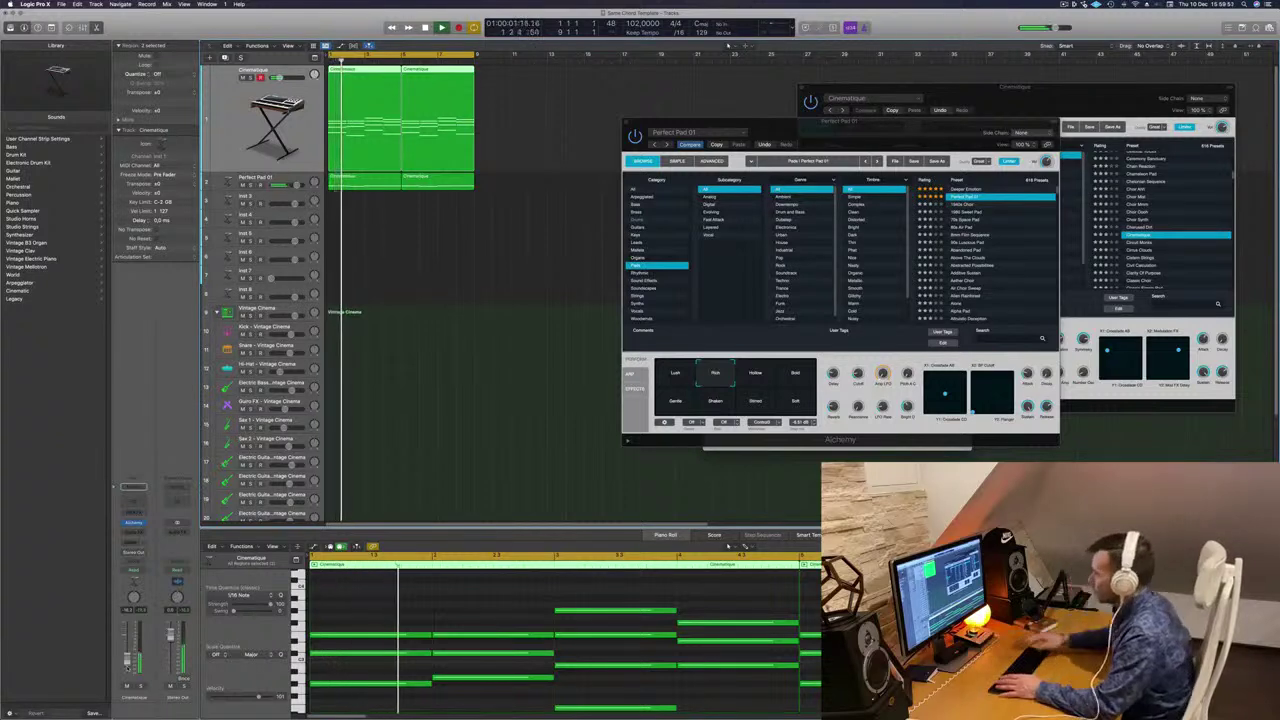
key(Return)
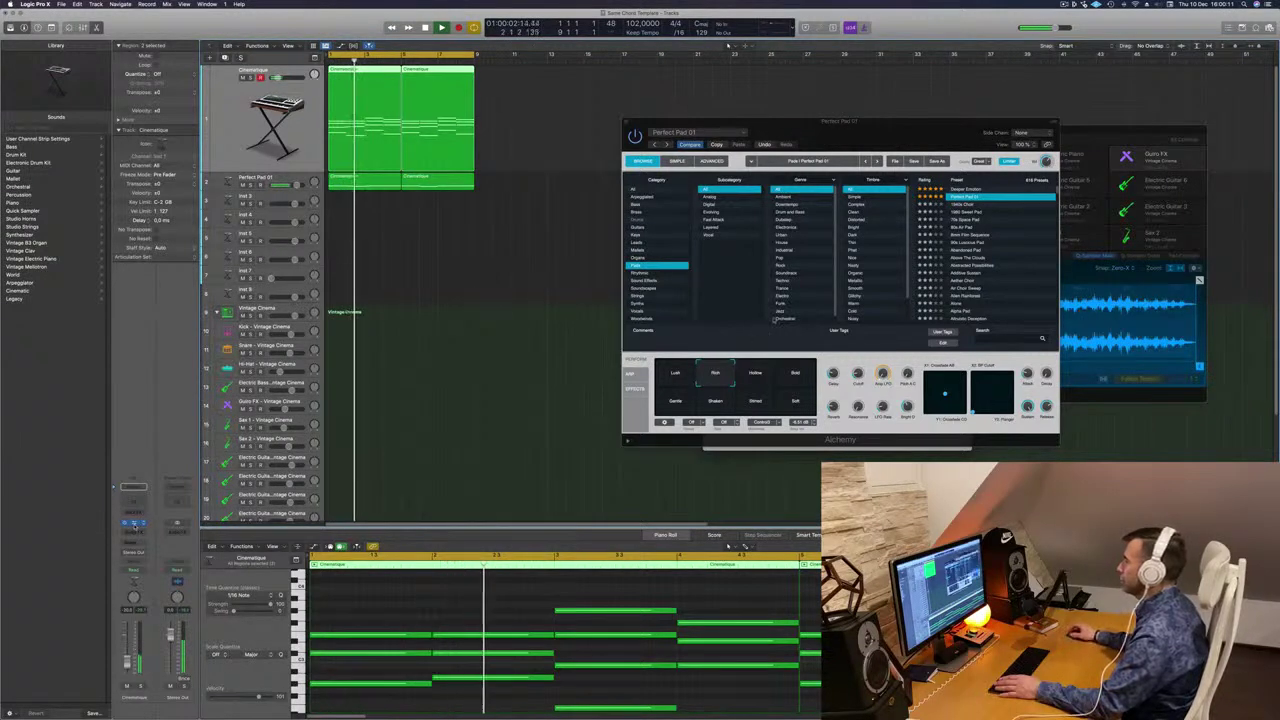
click(133, 522)
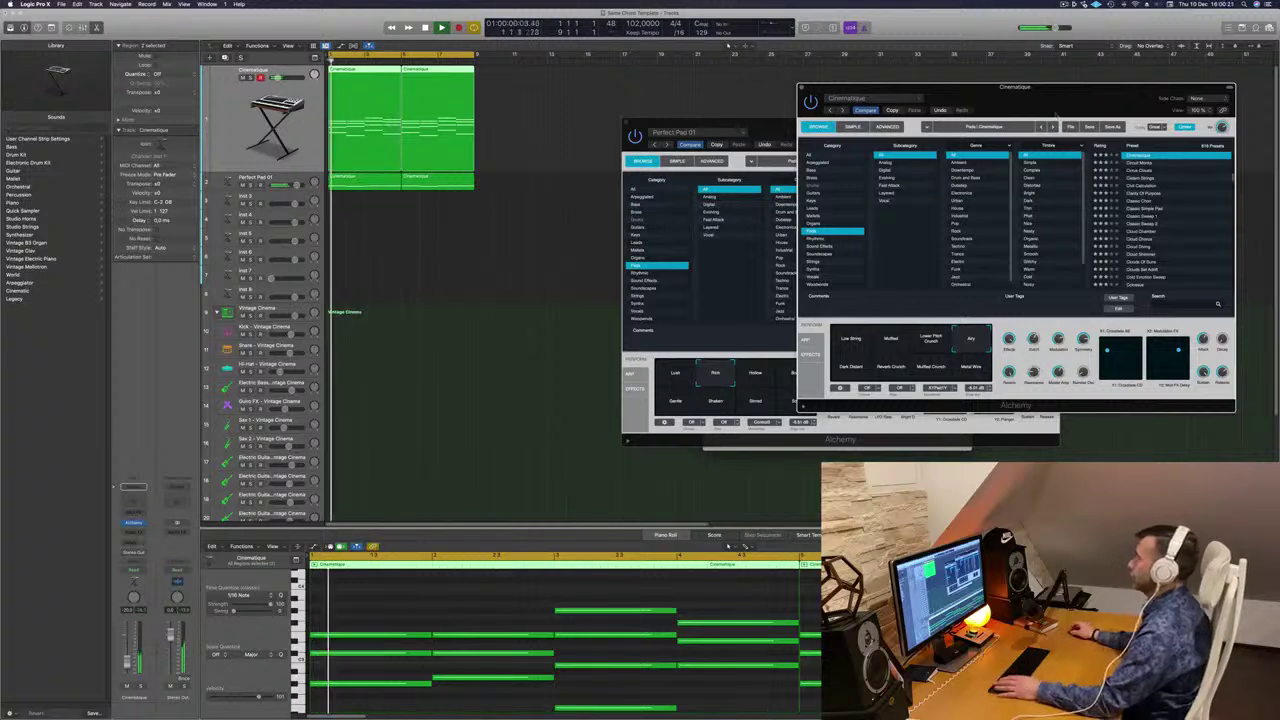
drag(1059, 95, 845, 62)
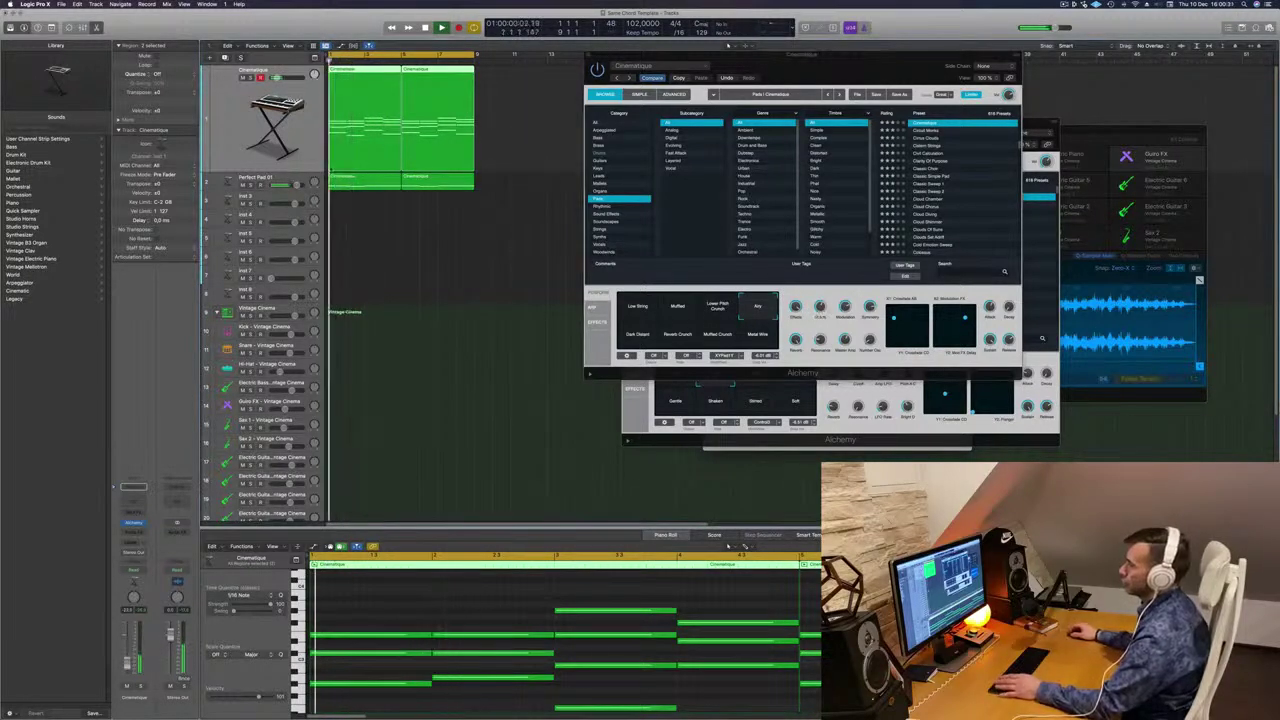
Select the Perfect Pad 01 track and reopen its Alchemy instrument in front of the Cinematique one.
click(293, 181)
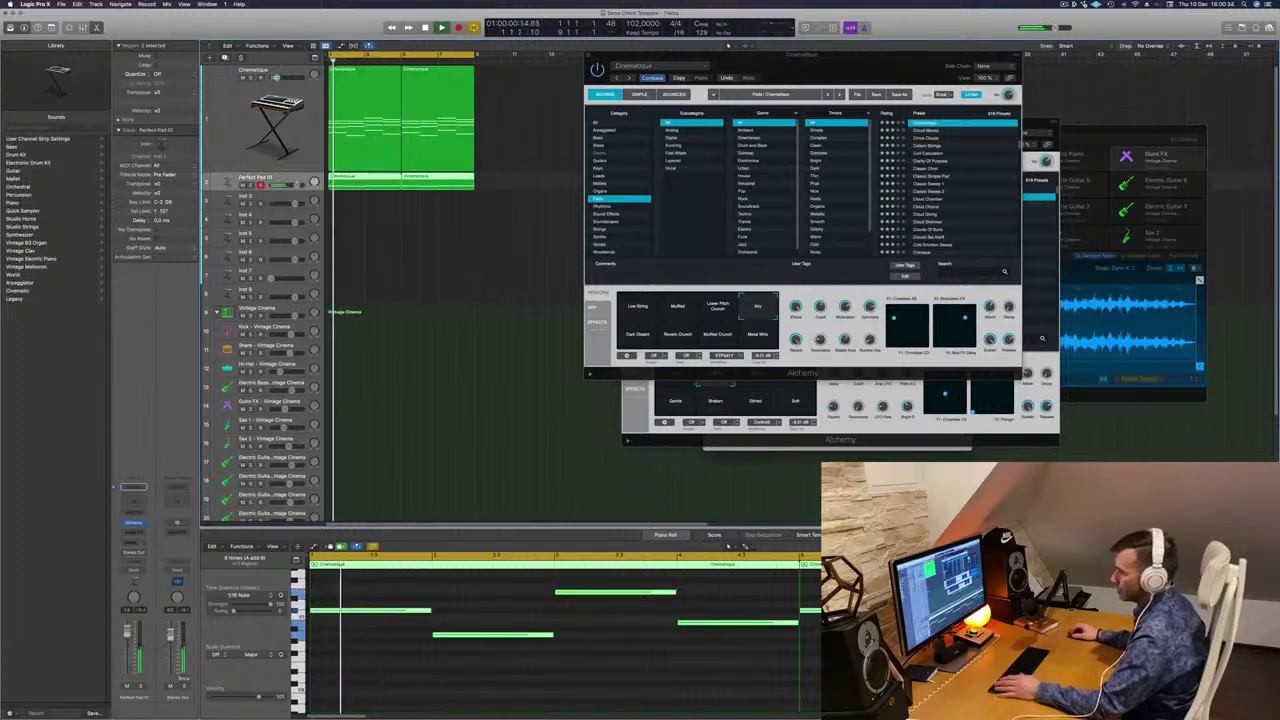
key(super+k)
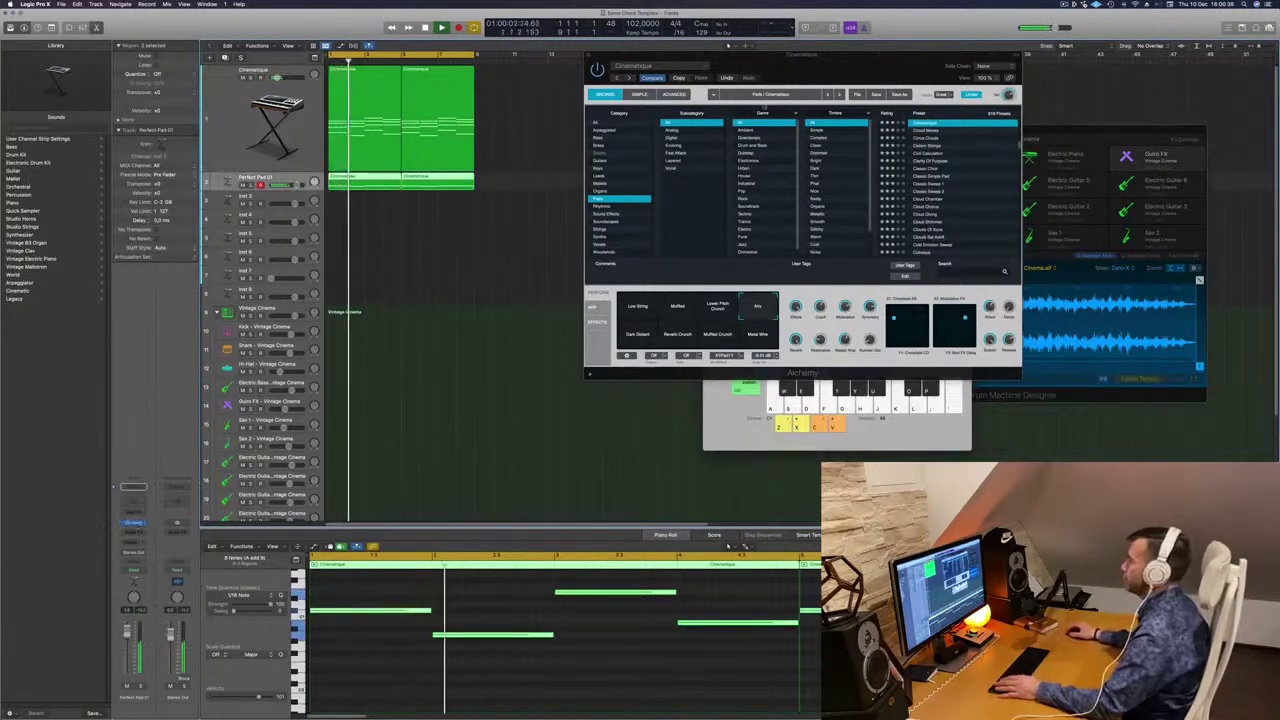
click(133, 522)
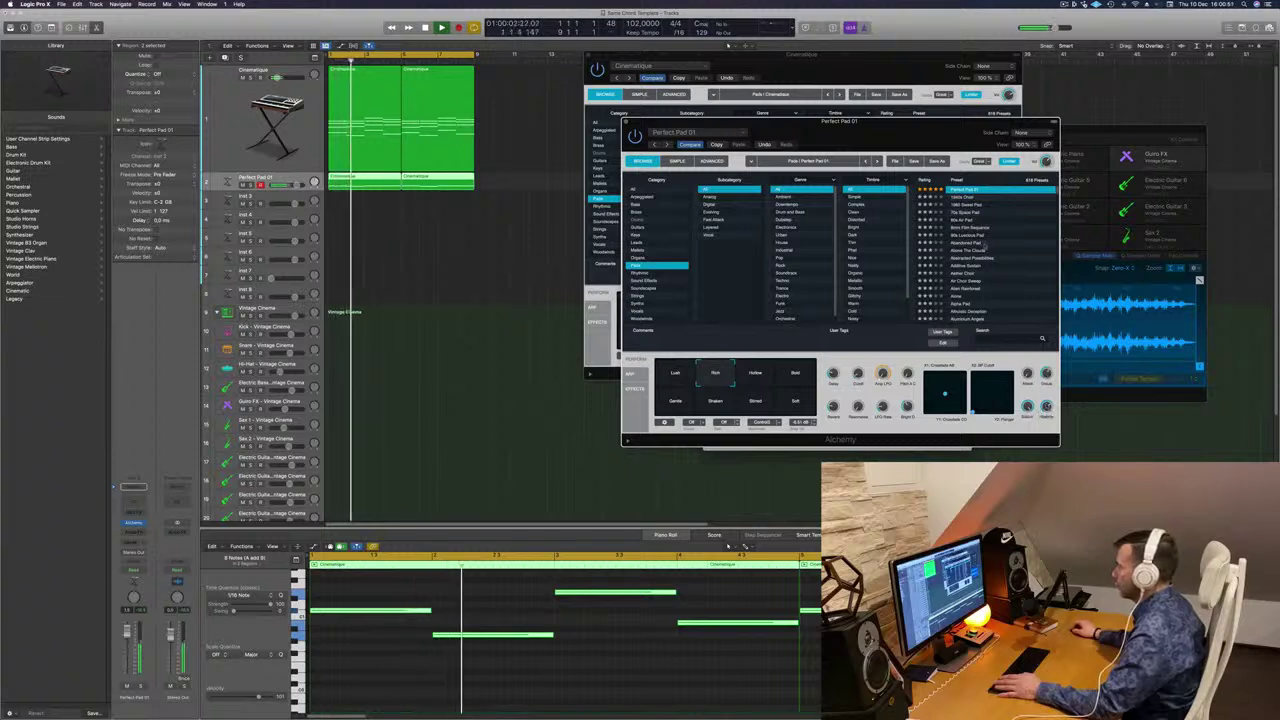
drag(893, 143, 861, 119)
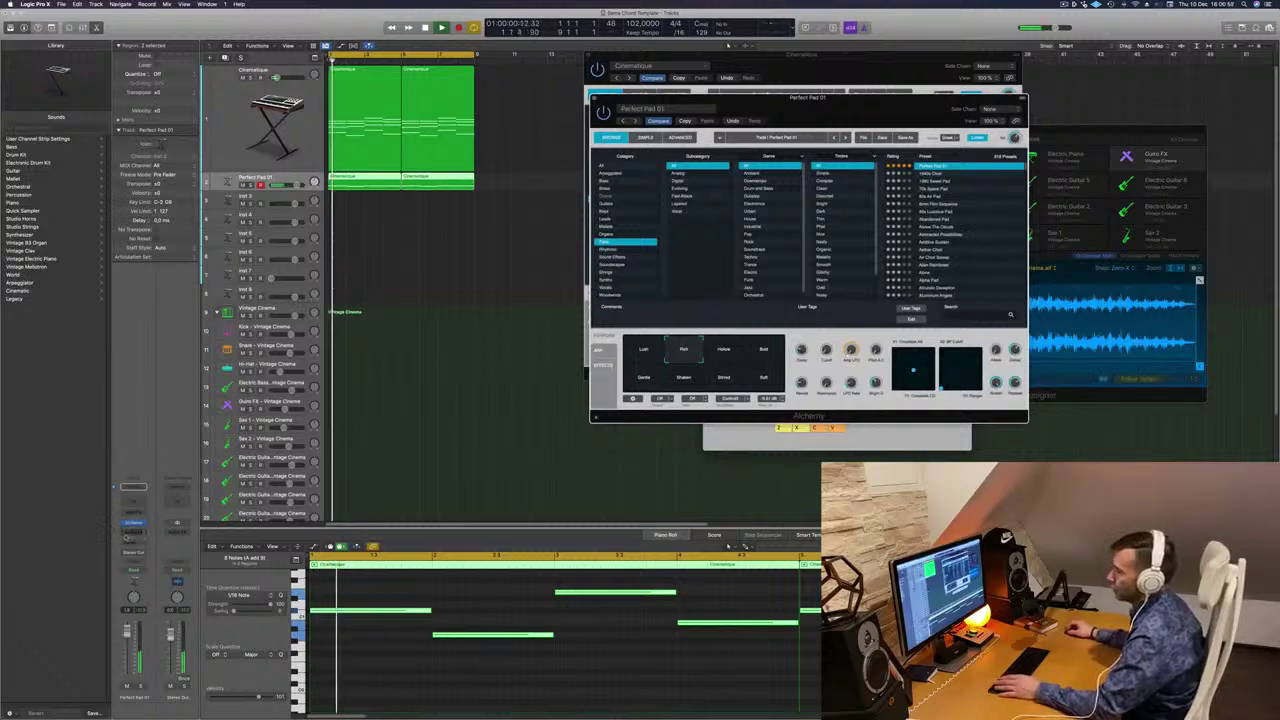
Insert a stereo Compressor on the Perfect Pad 01 track and adjust its threshold.
click(134, 532)
mouse_move(140, 557)
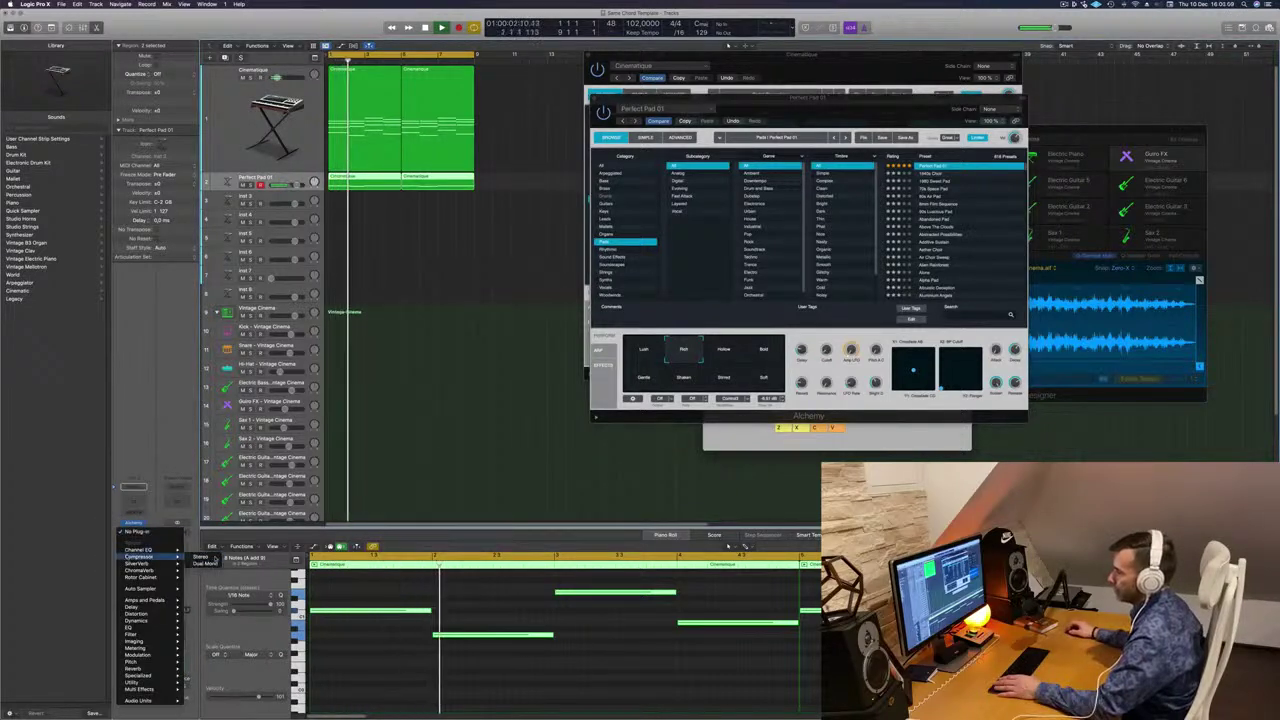
click(200, 558)
drag(611, 118, 663, 122)
drag(541, 298, 541, 300)
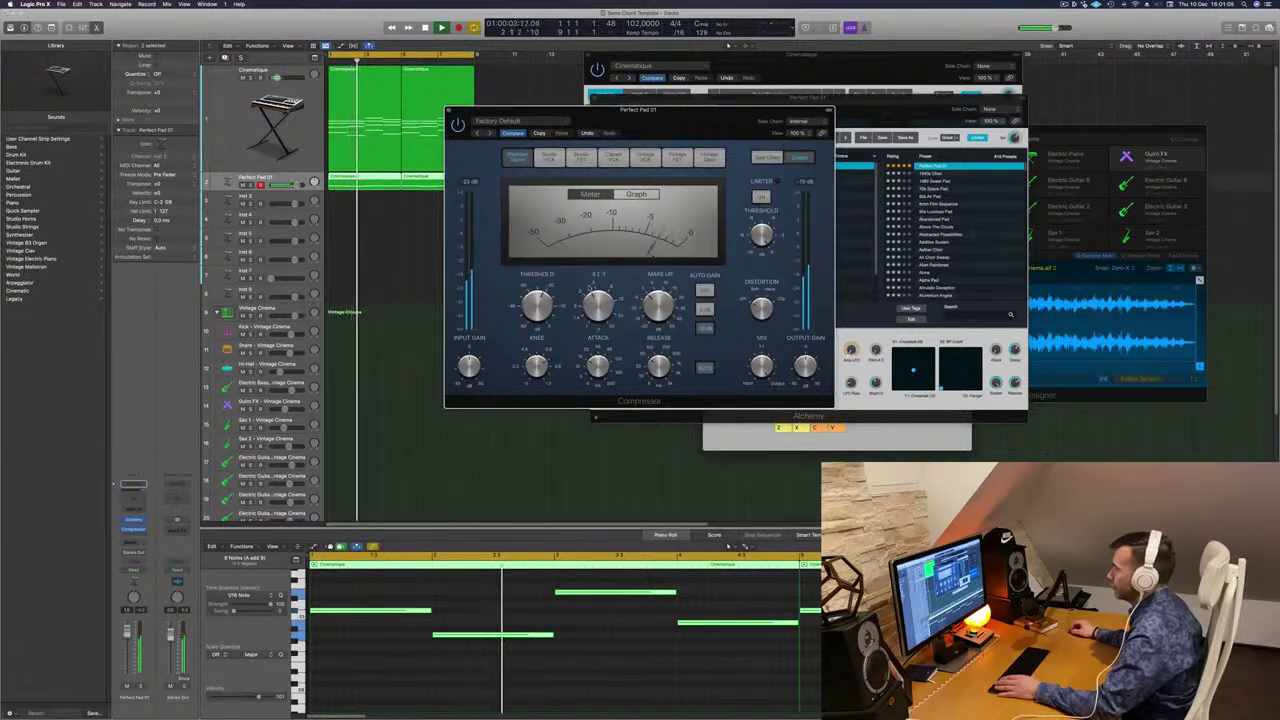
drag(701, 112, 751, 130)
mouse_move(591, 300)
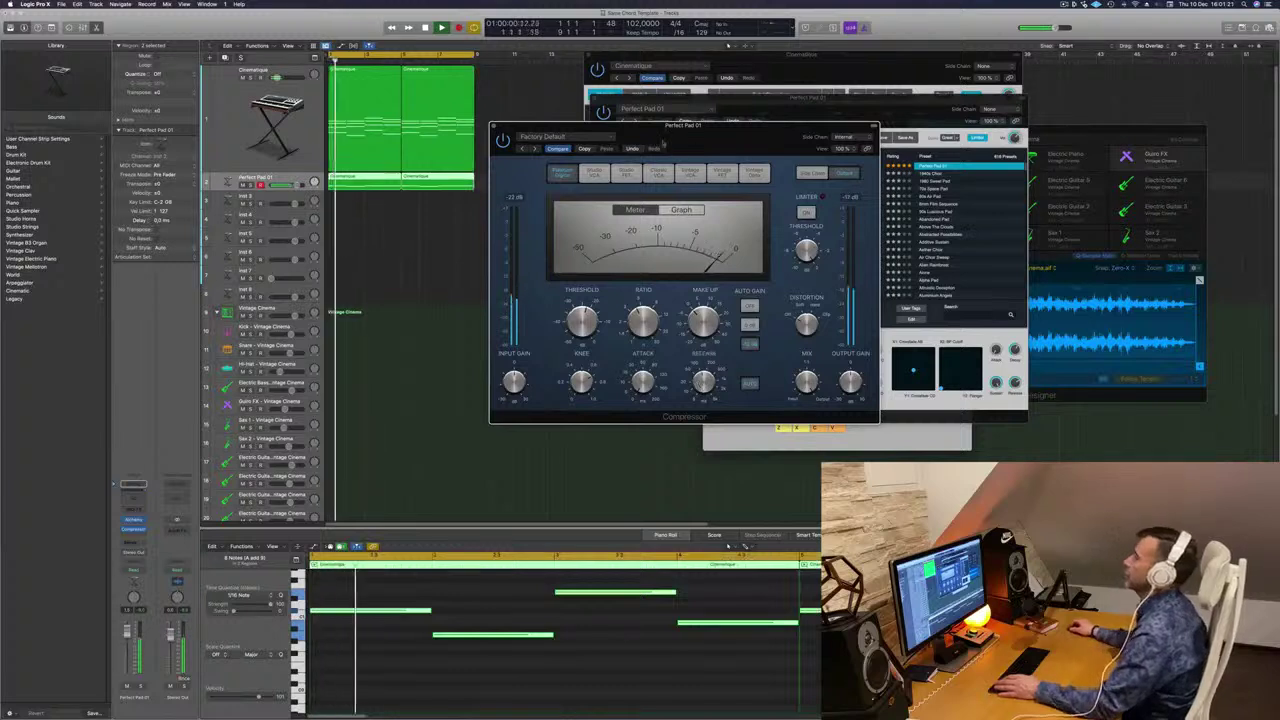
Close the Compressor window and audition the Perfect Pad 01 track in solo, ending with solo switched off.
drag(493, 127, 290, 139)
click(291, 139)
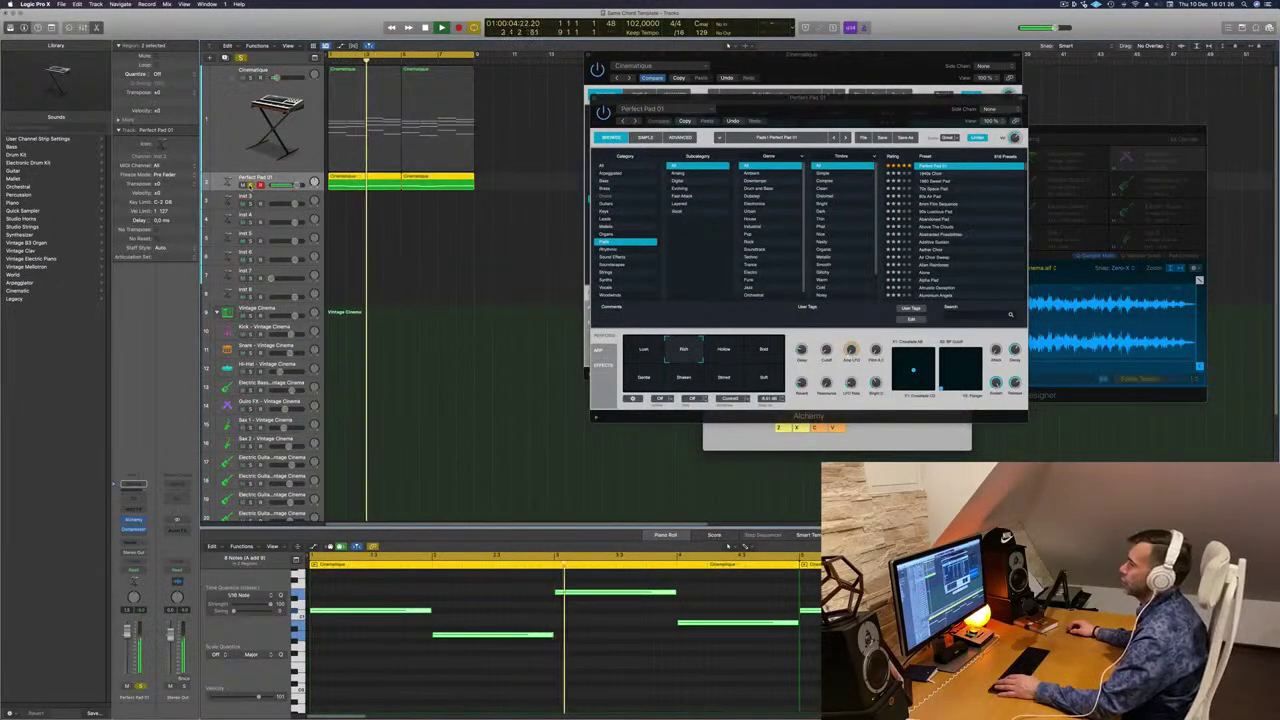
click(252, 185)
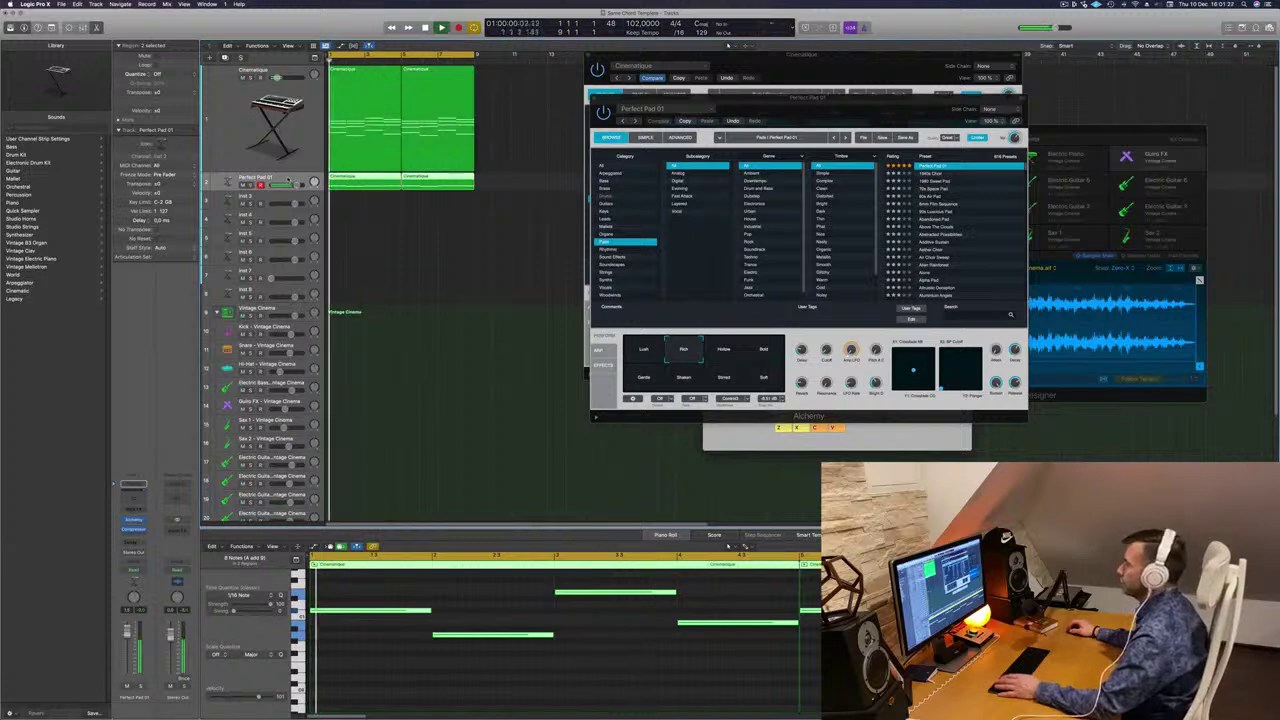
Move the Perfect Pad 01 Alchemy window aside and compare the Hollow, Bold and Gentle snapshots during playback.
drag(941, 111, 881, 112)
key(space)
key(space)
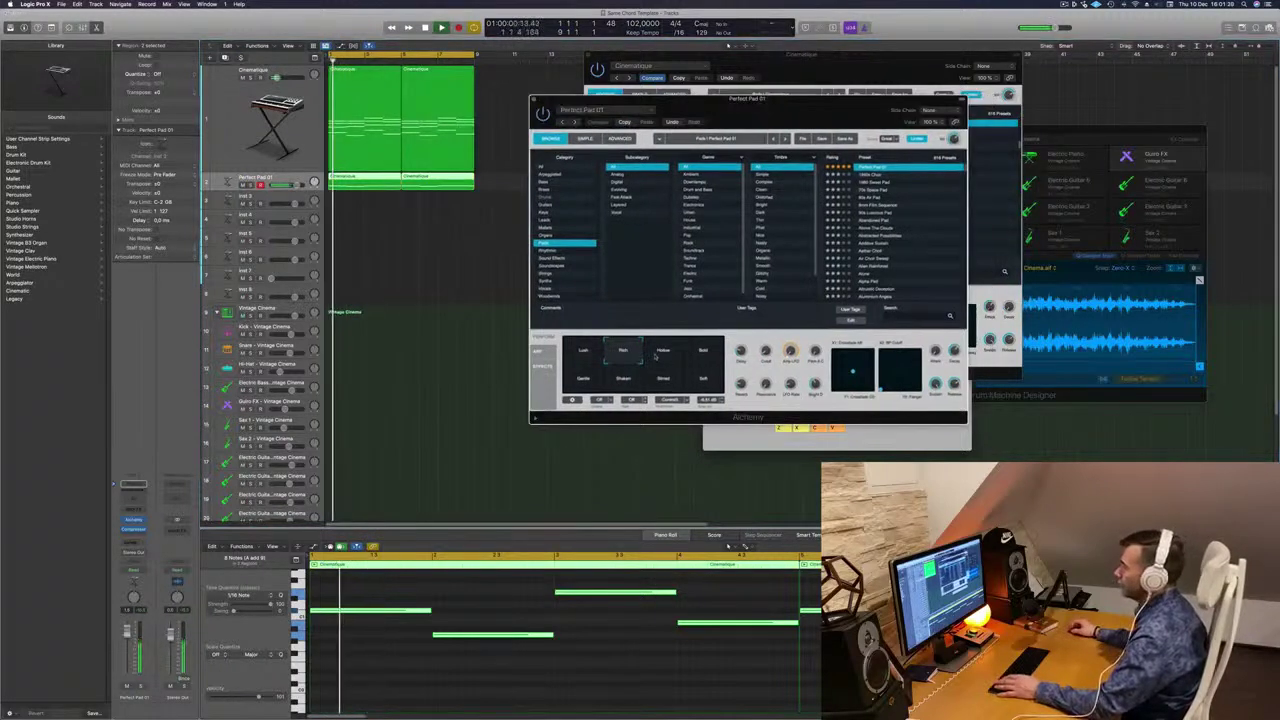
click(658, 353)
click(698, 353)
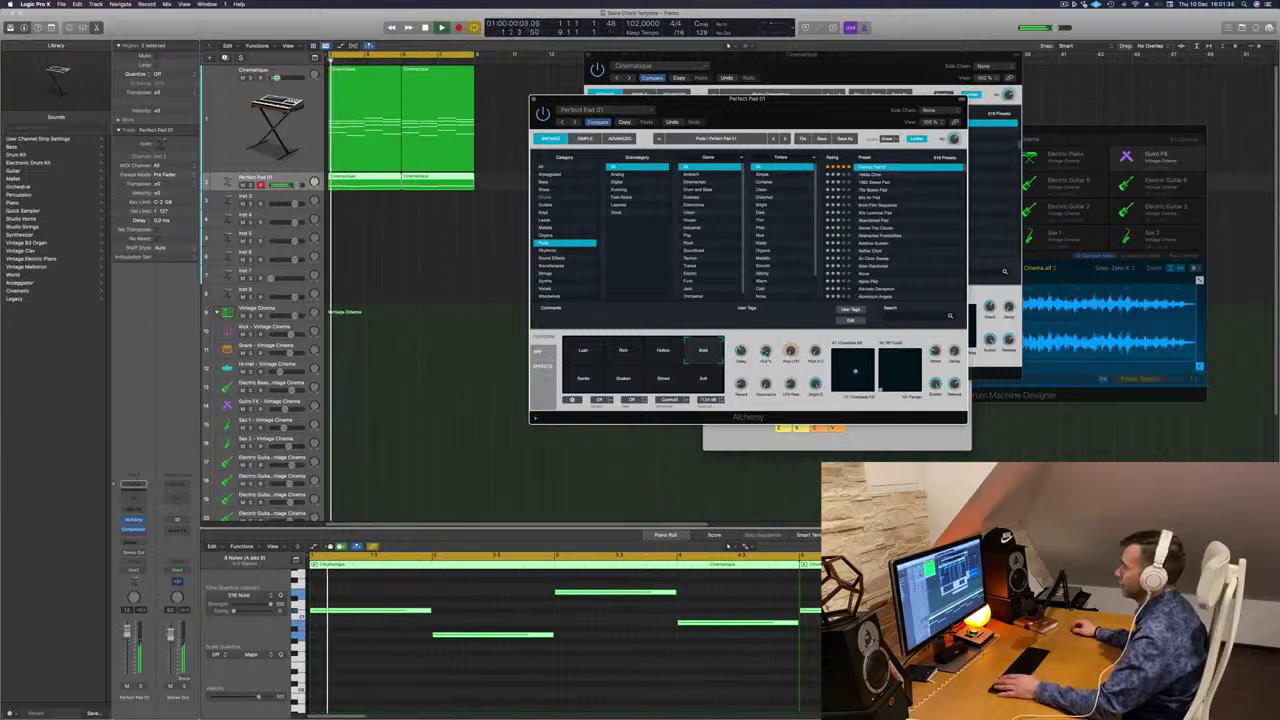
click(571, 379)
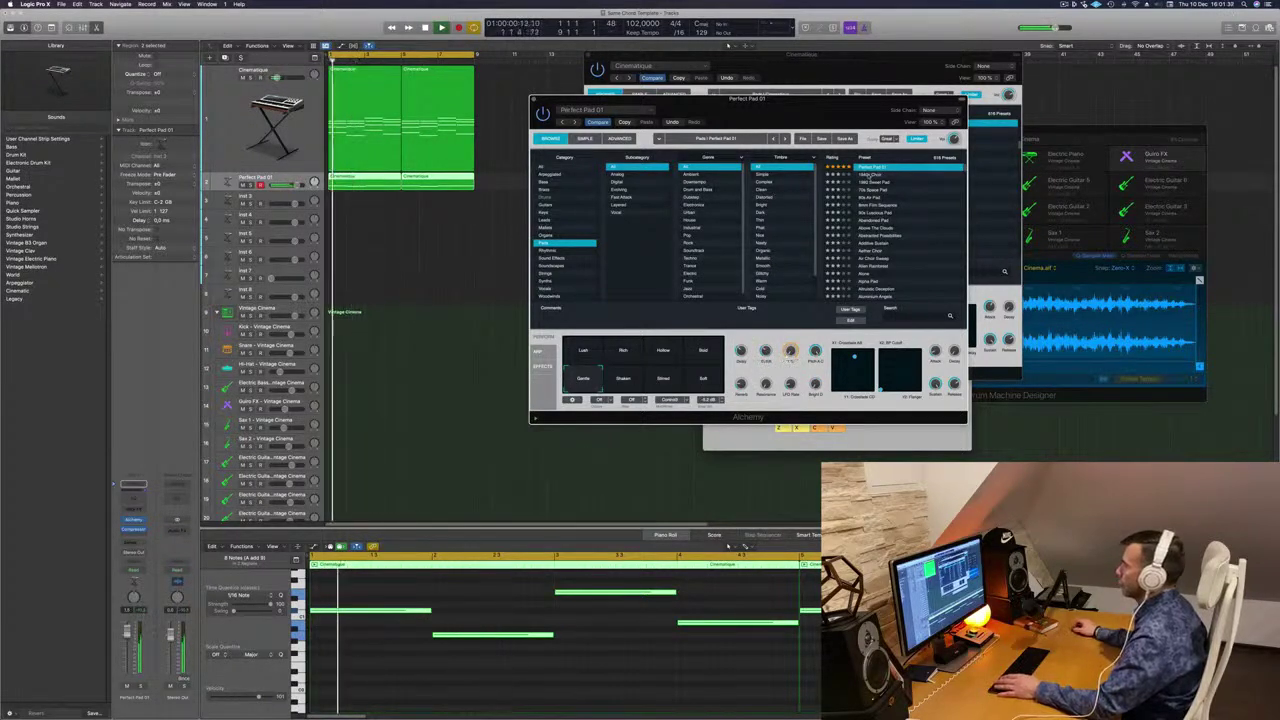
Load the Deeper Emotion preset in the bass pad's Alchemy and move its window clear of the regions.
click(868, 176)
scroll(876, 172, up, 1)
key(space)
key(space)
key(Down)
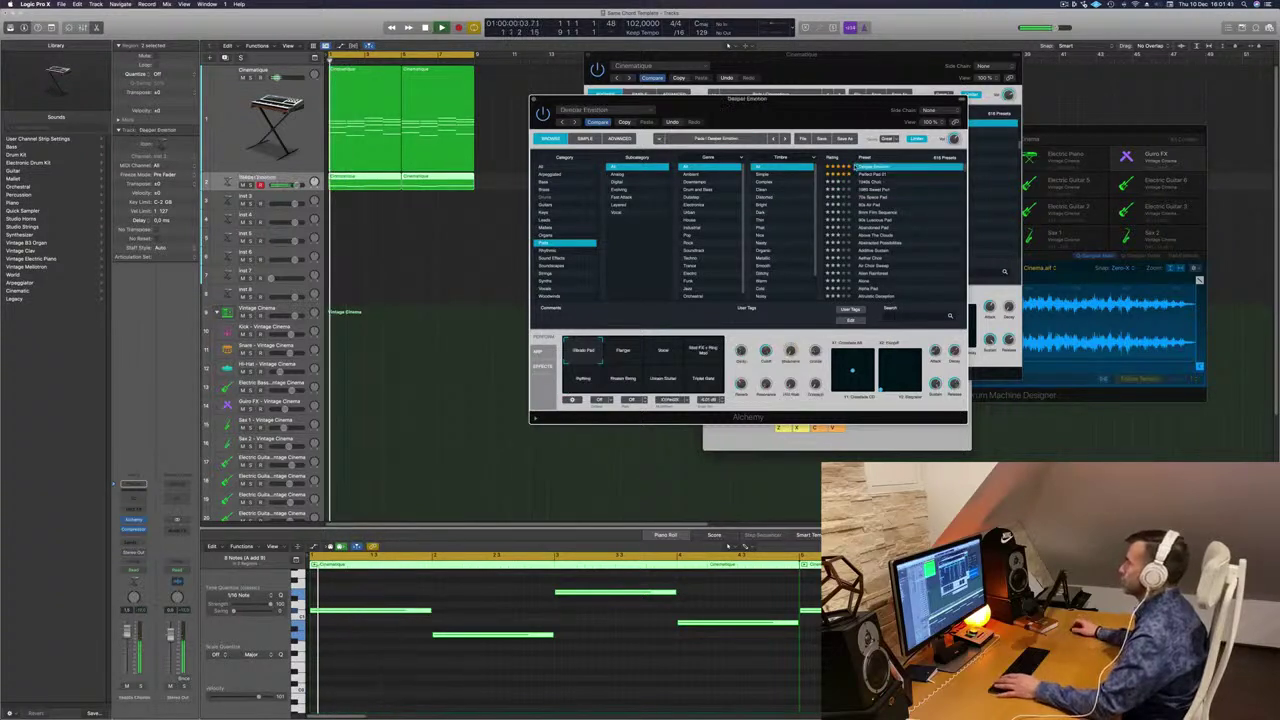
drag(802, 115, 905, 108)
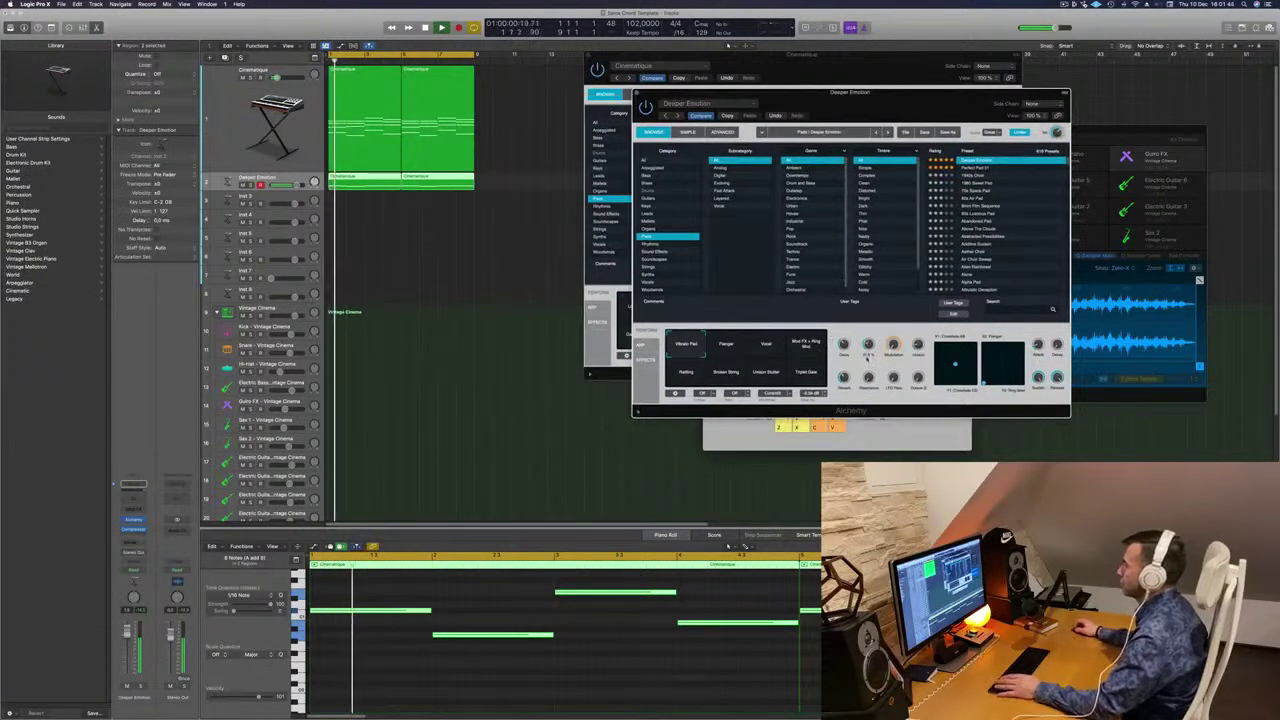
Replay the loop while adjusting Deeper Emotion's cutoff and delay and trying the Unison Stutter snapshot, ending on Vibrato Pad.
key(Return)
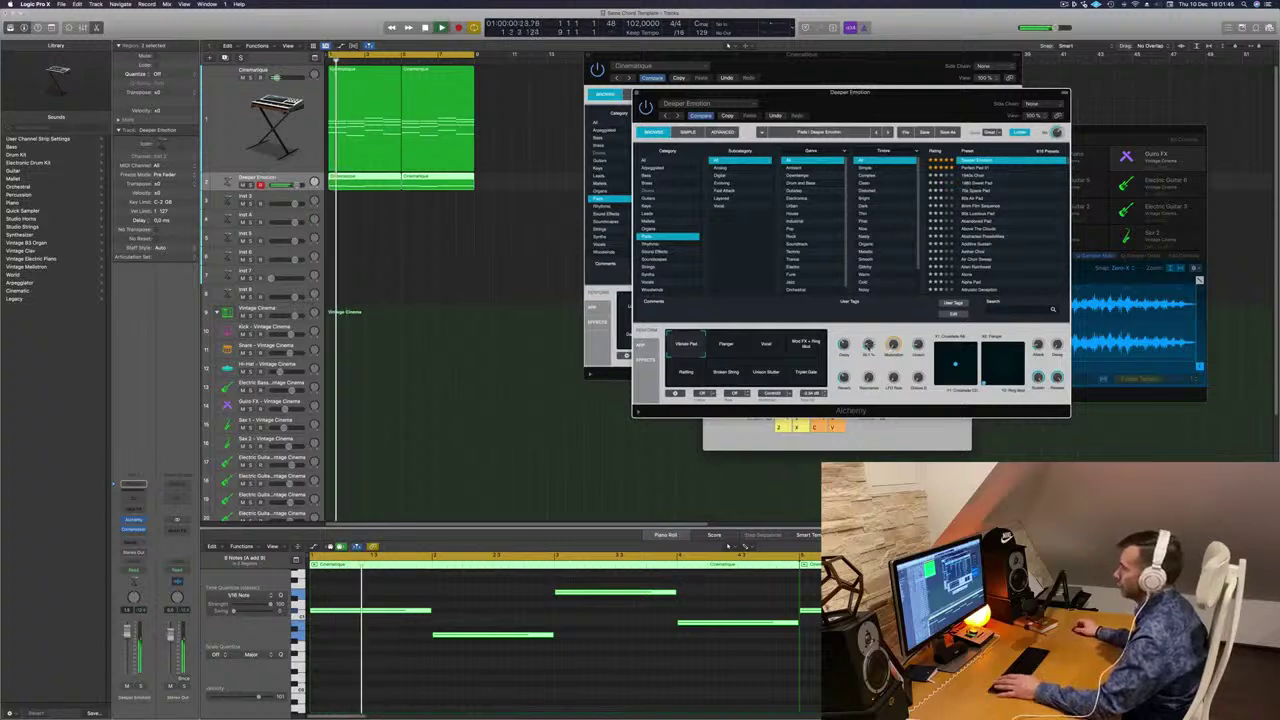
key(Return)
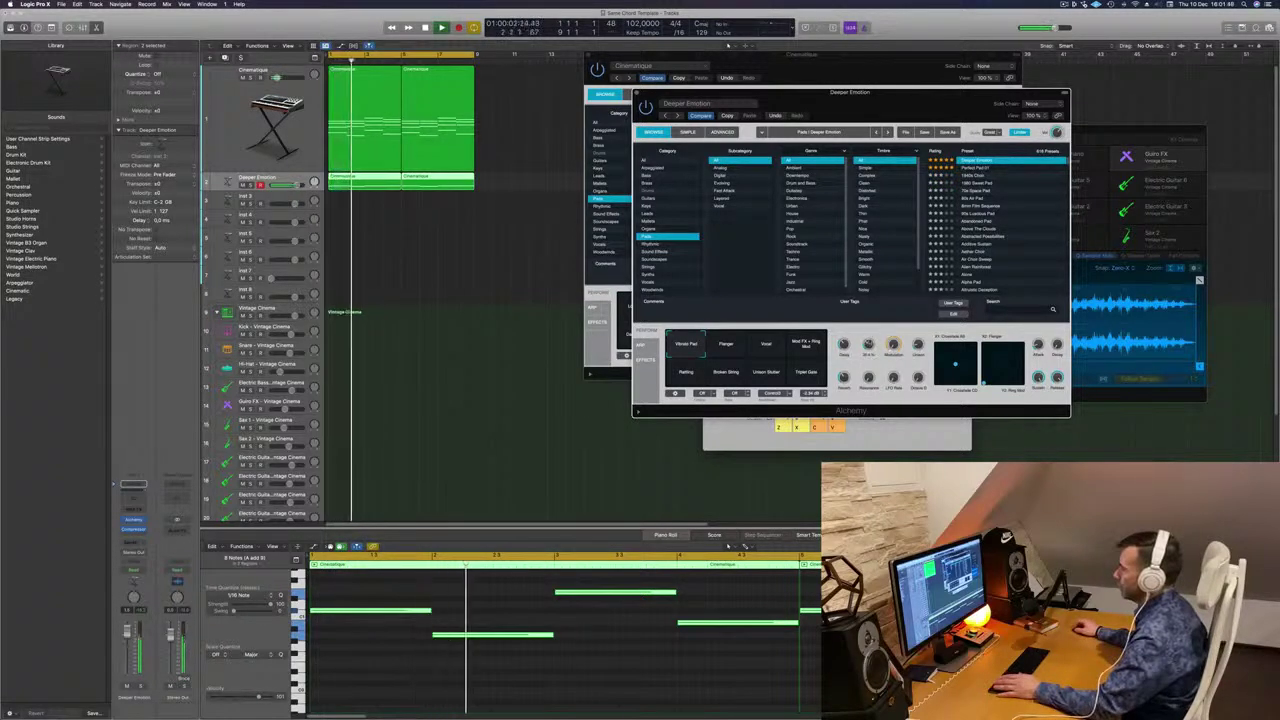
key(Return)
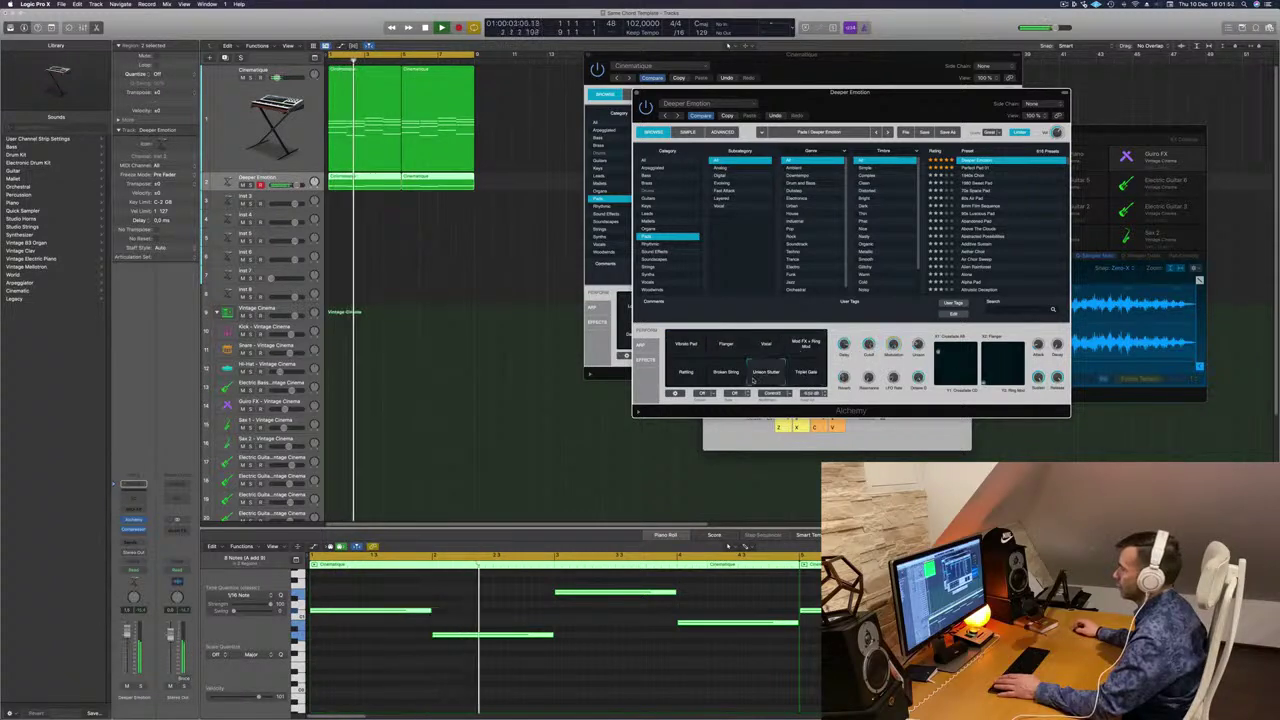
key(Return)
key(Return)
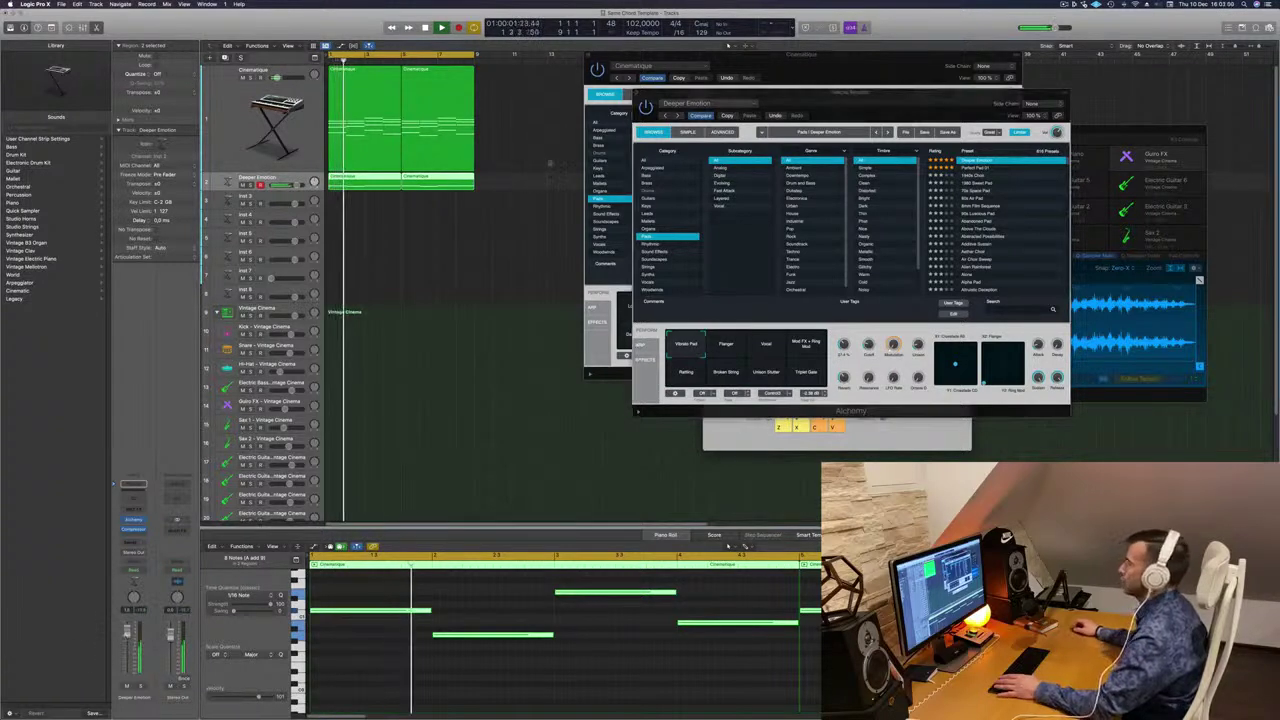
Close the Deeper Emotion and Cinematique Alchemy windows.
click(636, 93)
click(636, 93)
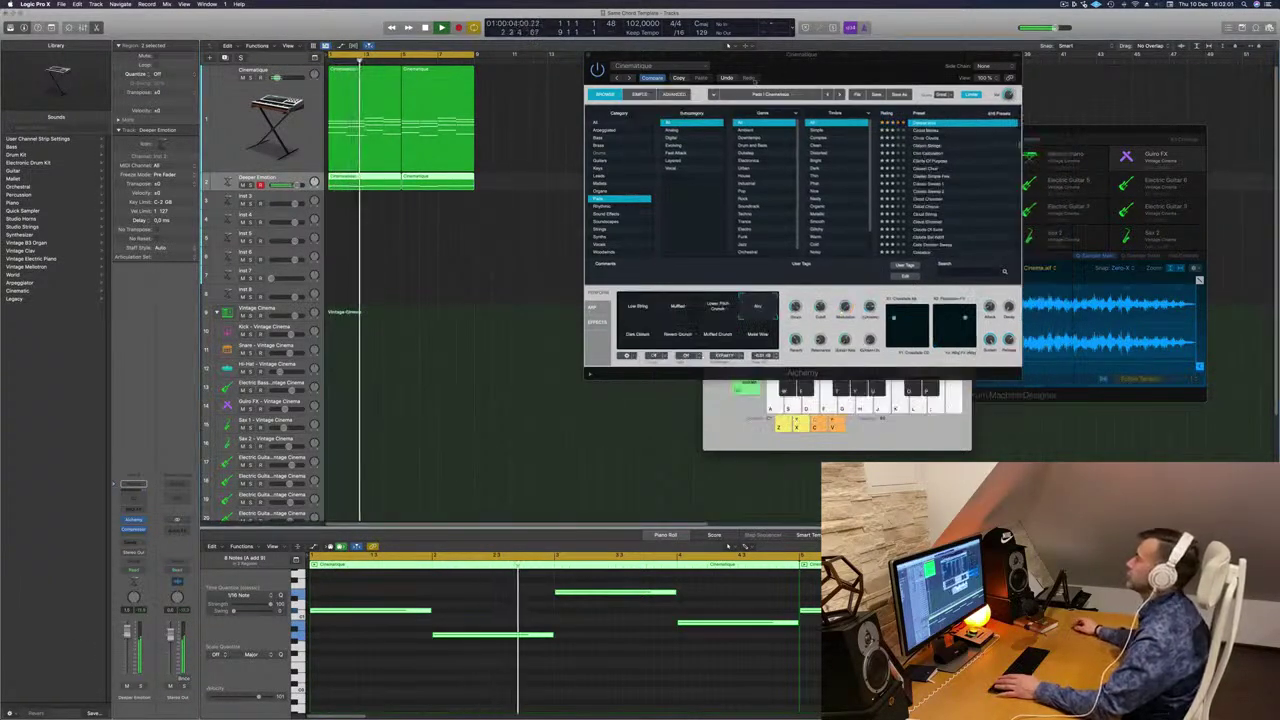
drag(606, 59, 560, 73)
key(super+w)
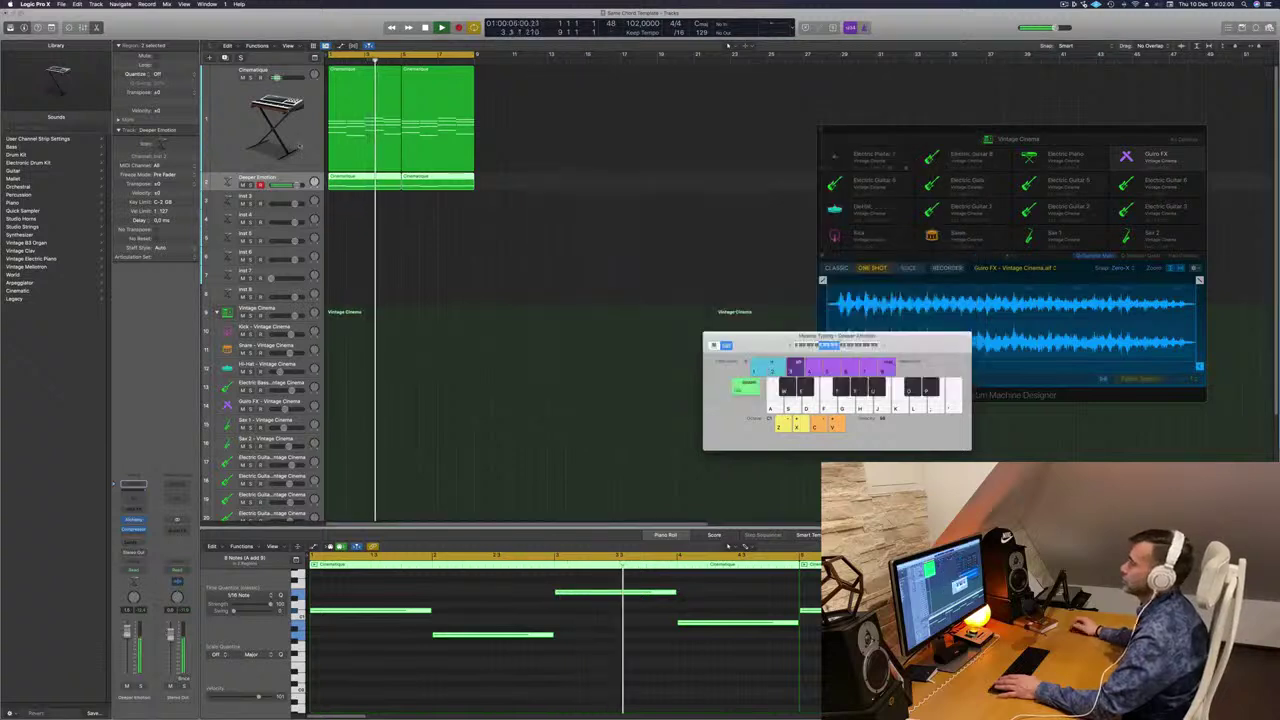
Duplicate the Cinematique track and copy both of its chord regions onto the new track.
key(Up)
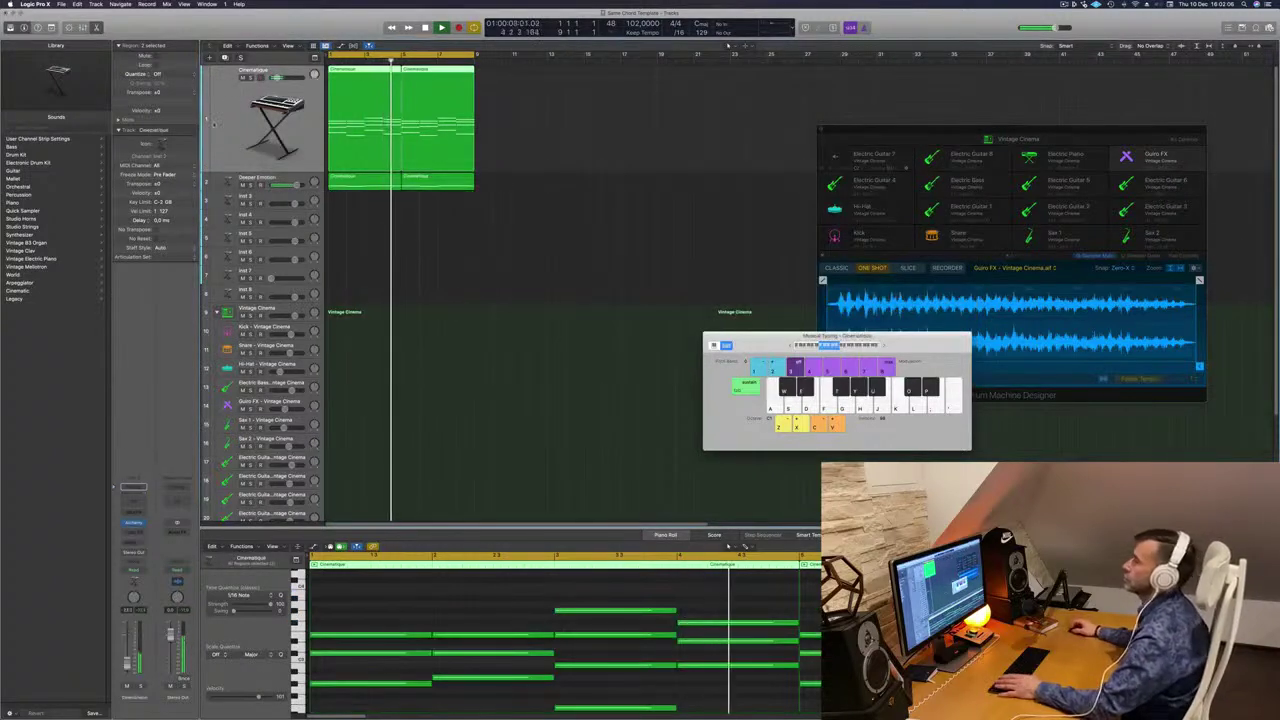
key(Return)
key(super+d)
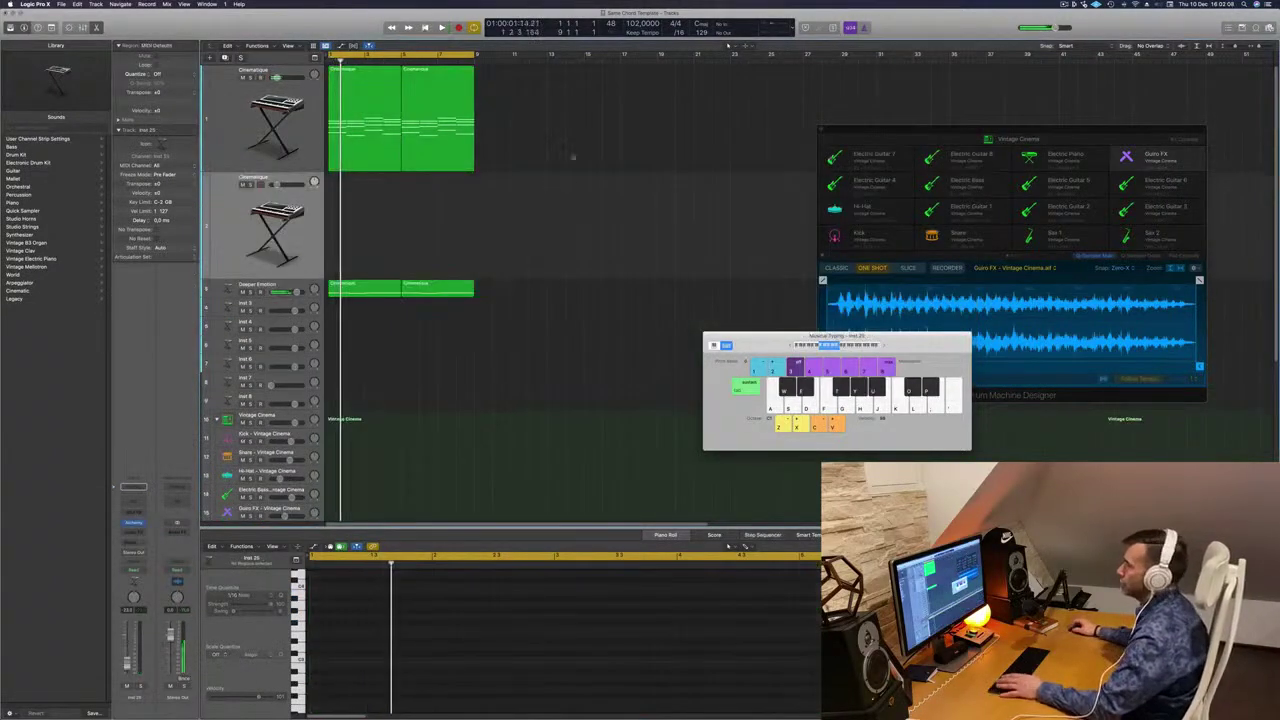
drag(568, 150, 390, 157)
drag(362, 108, 362, 193)
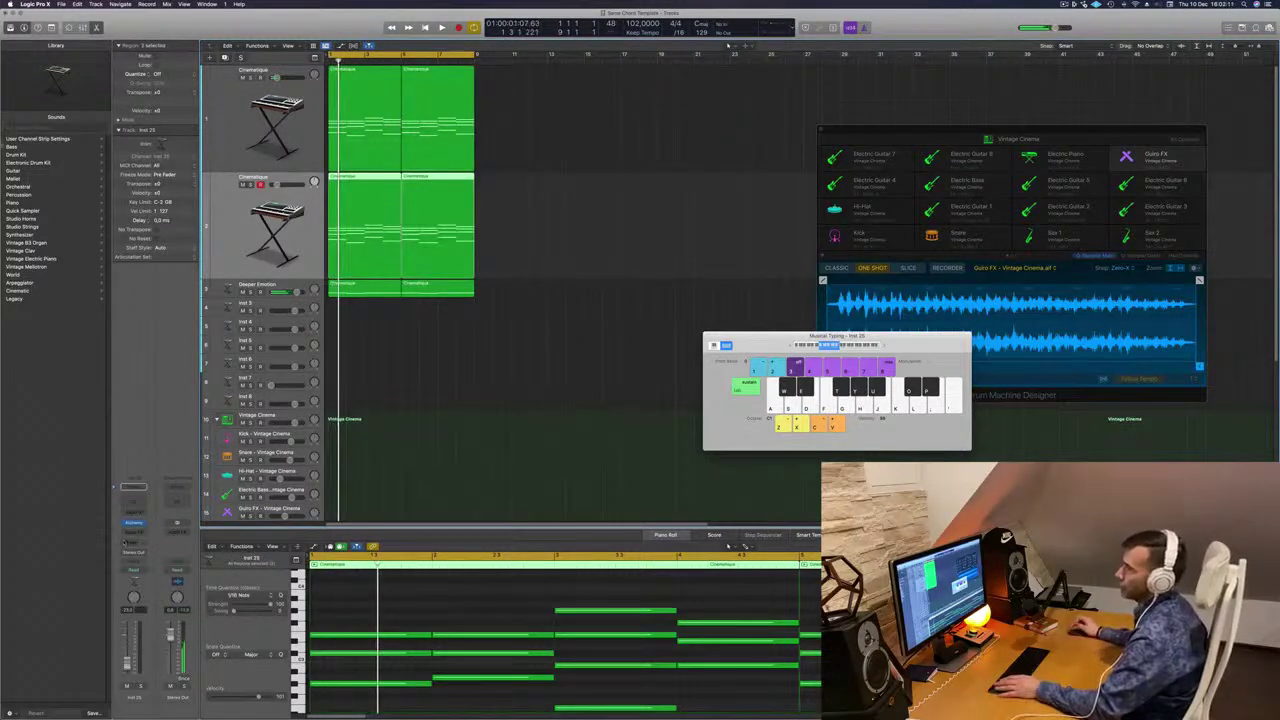
Load the Cellos patch from the Orchestral strings on the duplicated track and play it with the other layers.
click(15, 186)
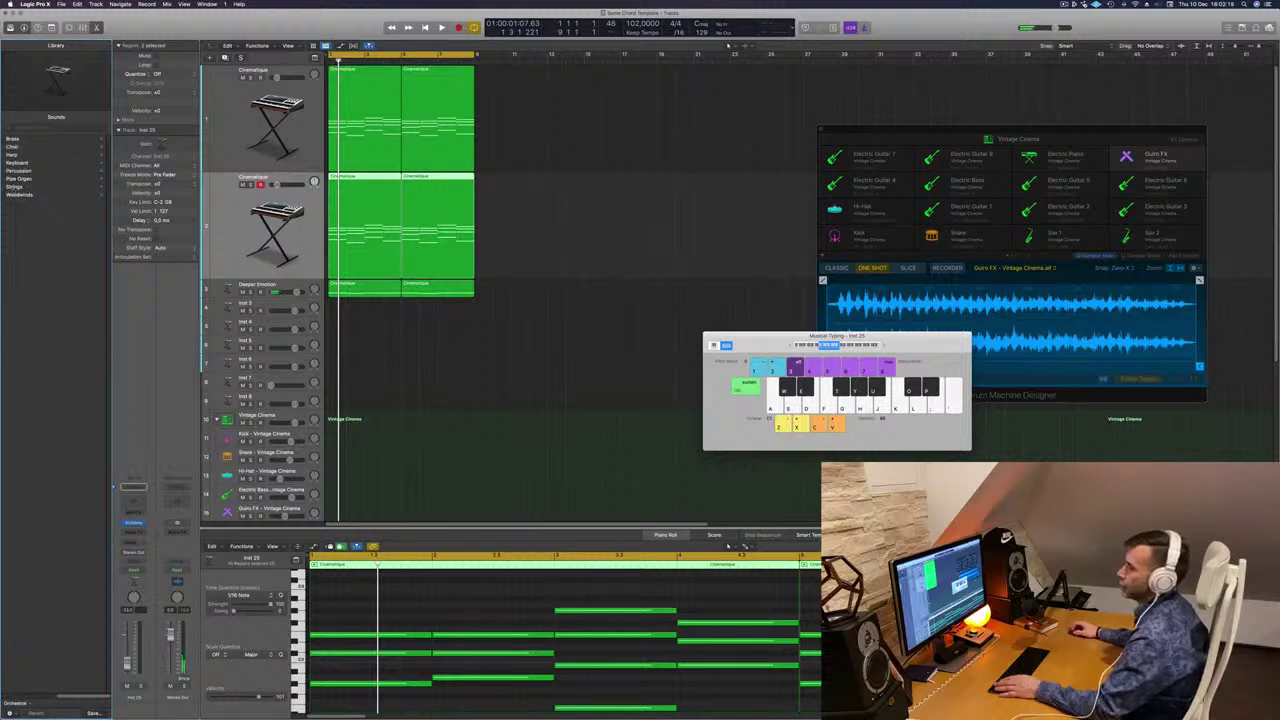
click(20, 187)
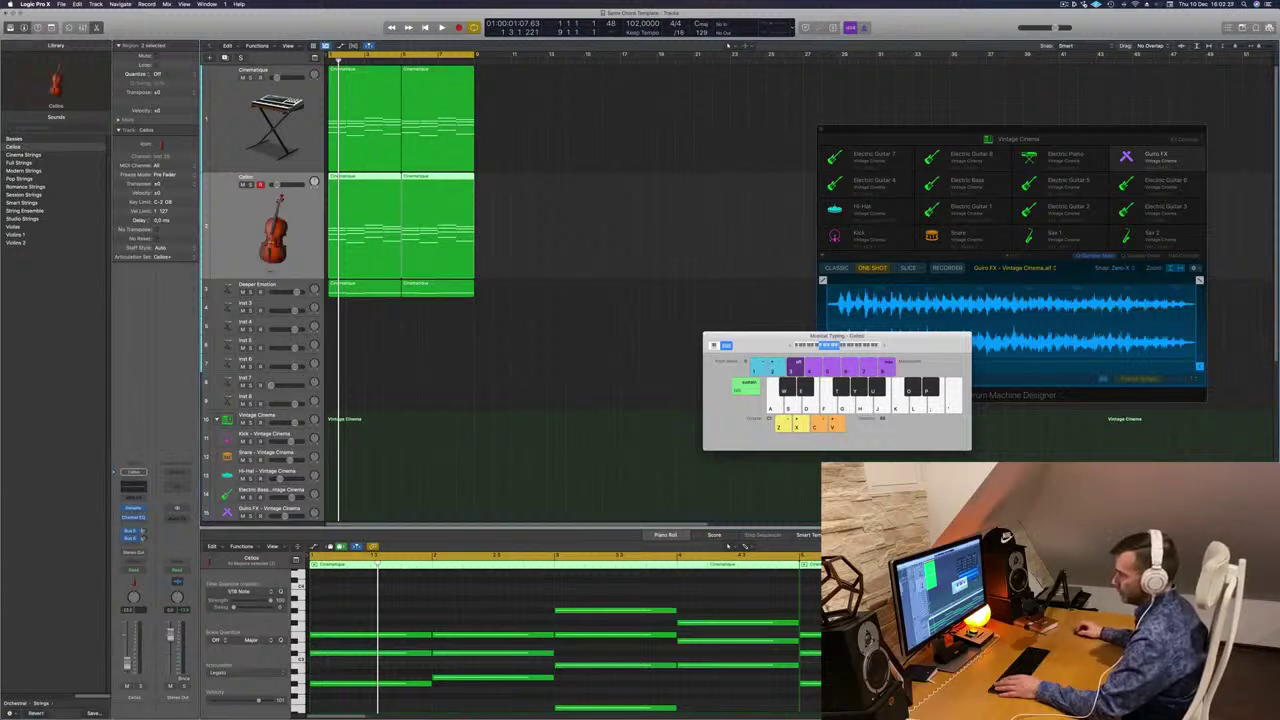
key(space)
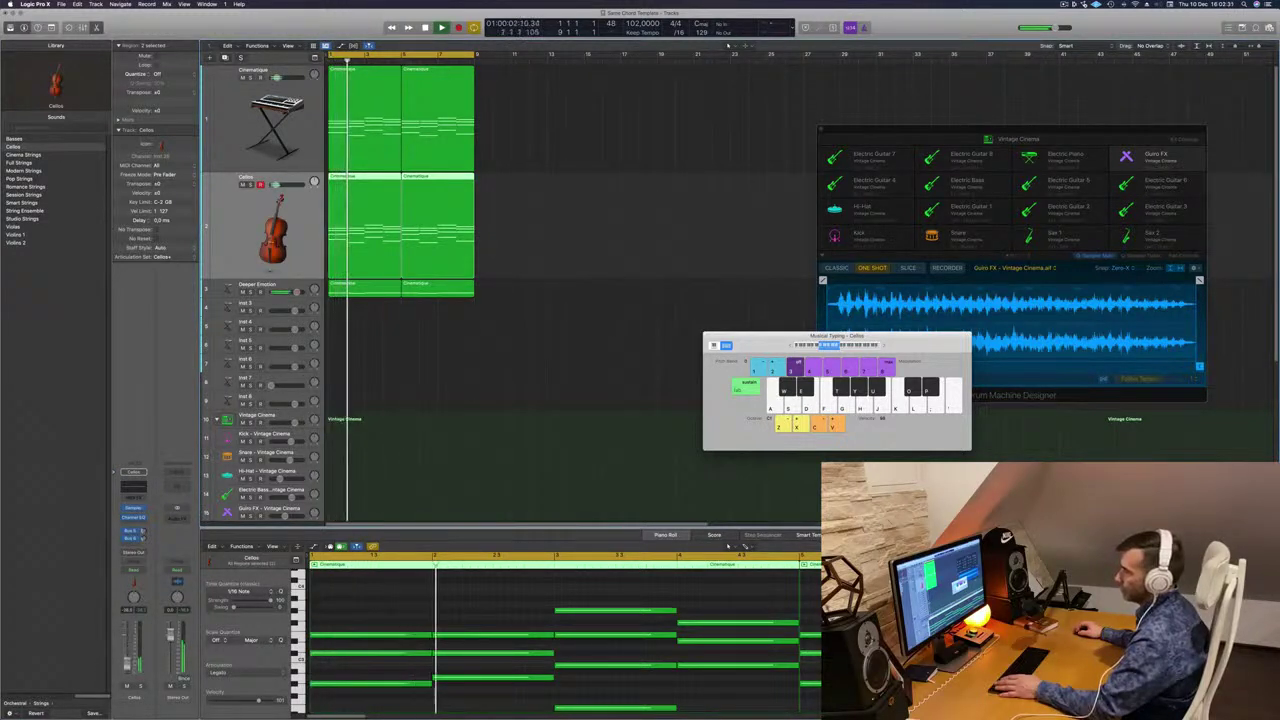
key(space)
Select all the Cellos notes, try them one octave higher and replay from the start.
click(411, 610)
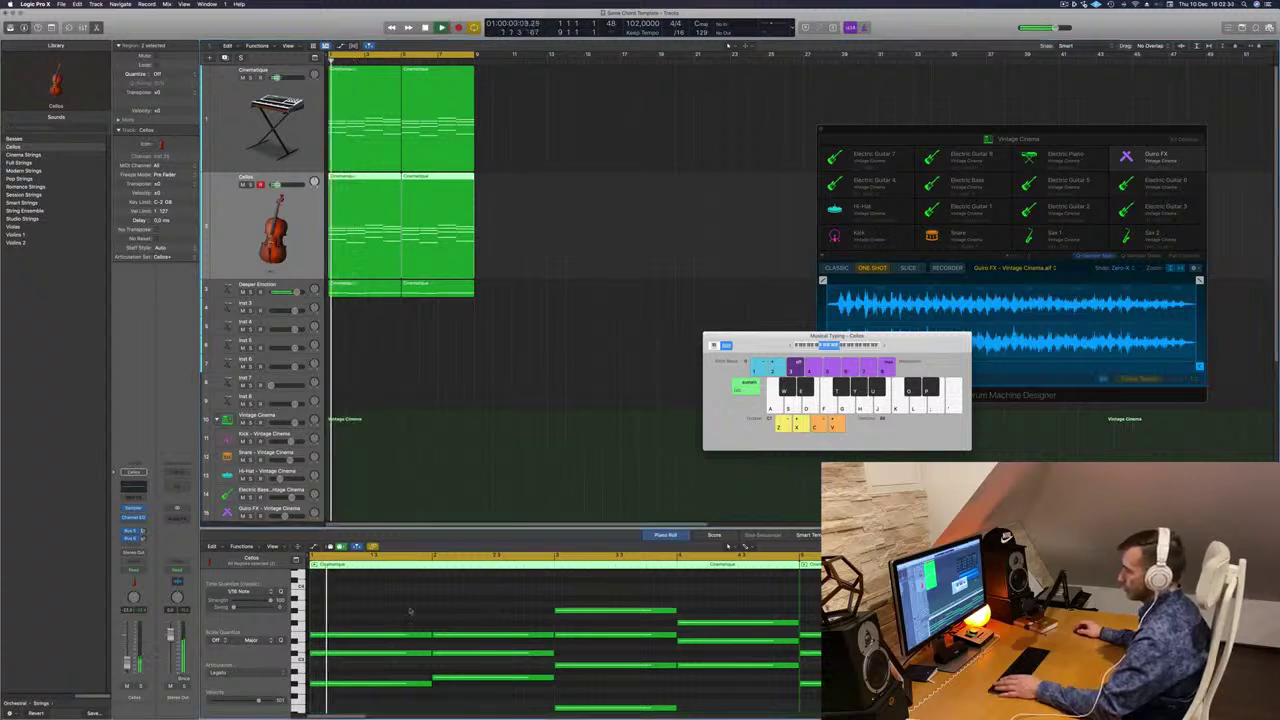
key(space)
key(super+a)
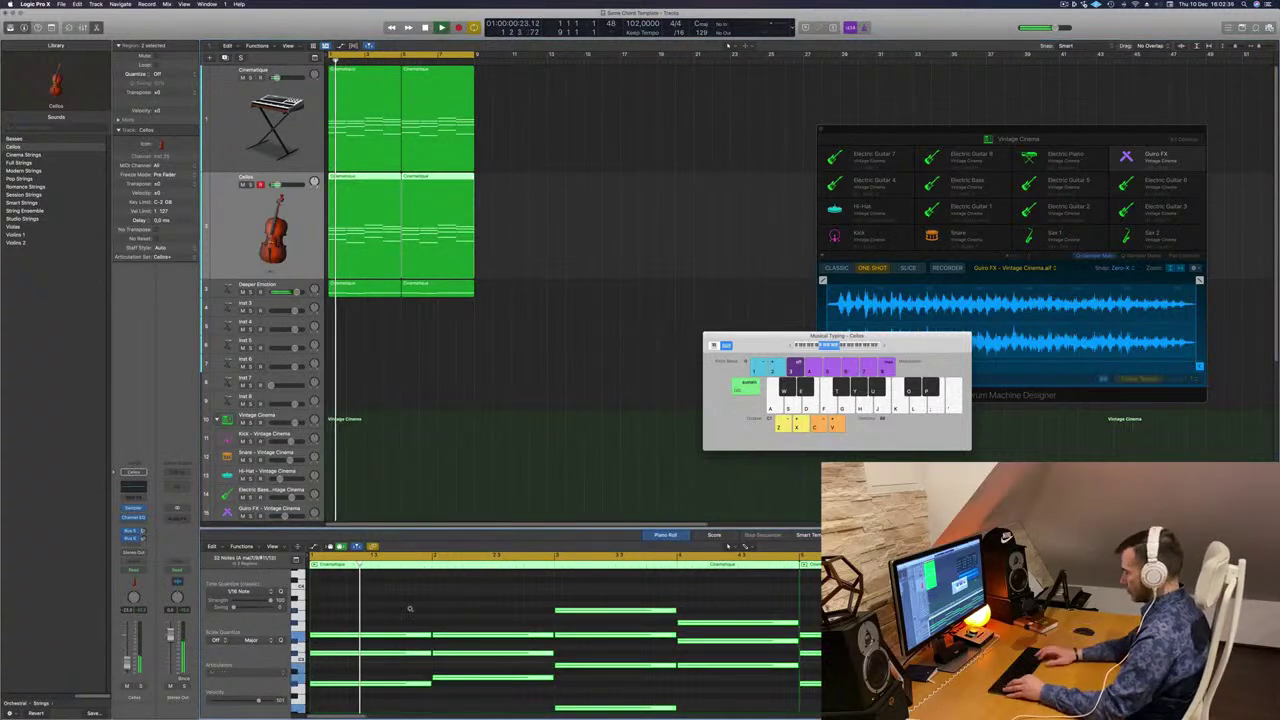
key(alt+shift+Up)
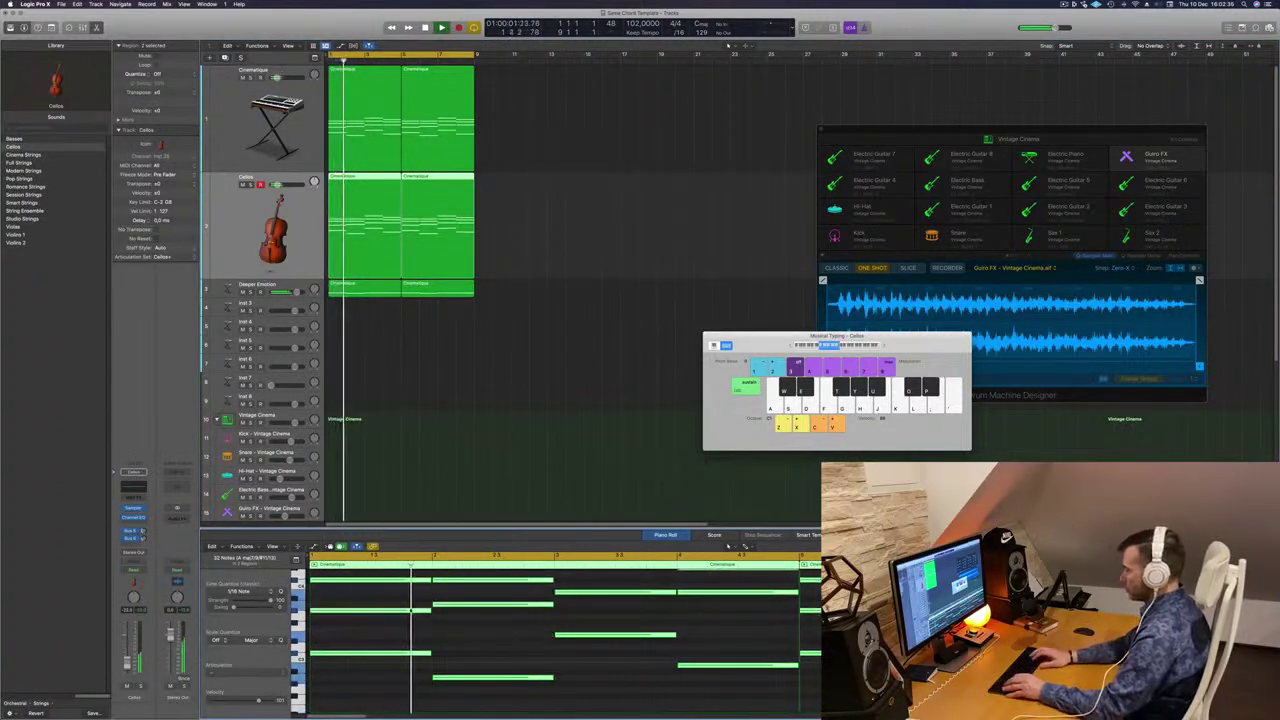
key(Return)
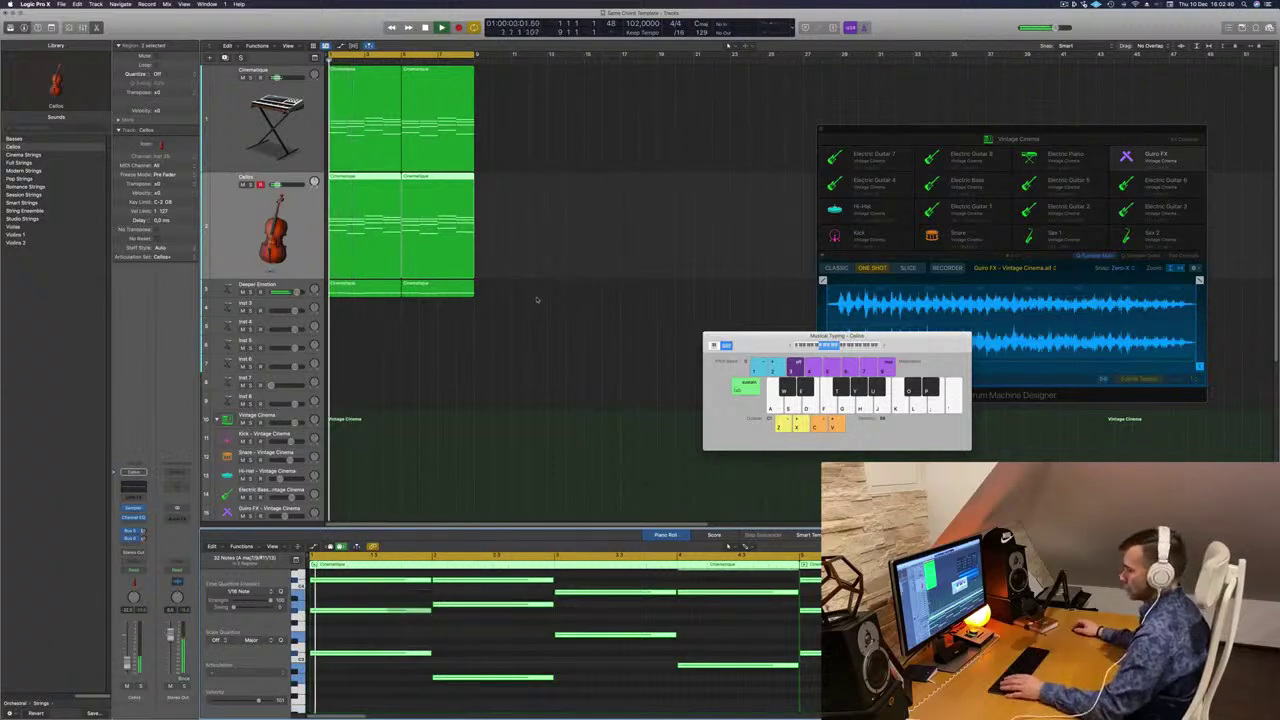
Transpose the Cellos notes back down one octave and replay from the start.
key(alt+shift+Down)
key(Return)
click(228, 244)
key(Return)
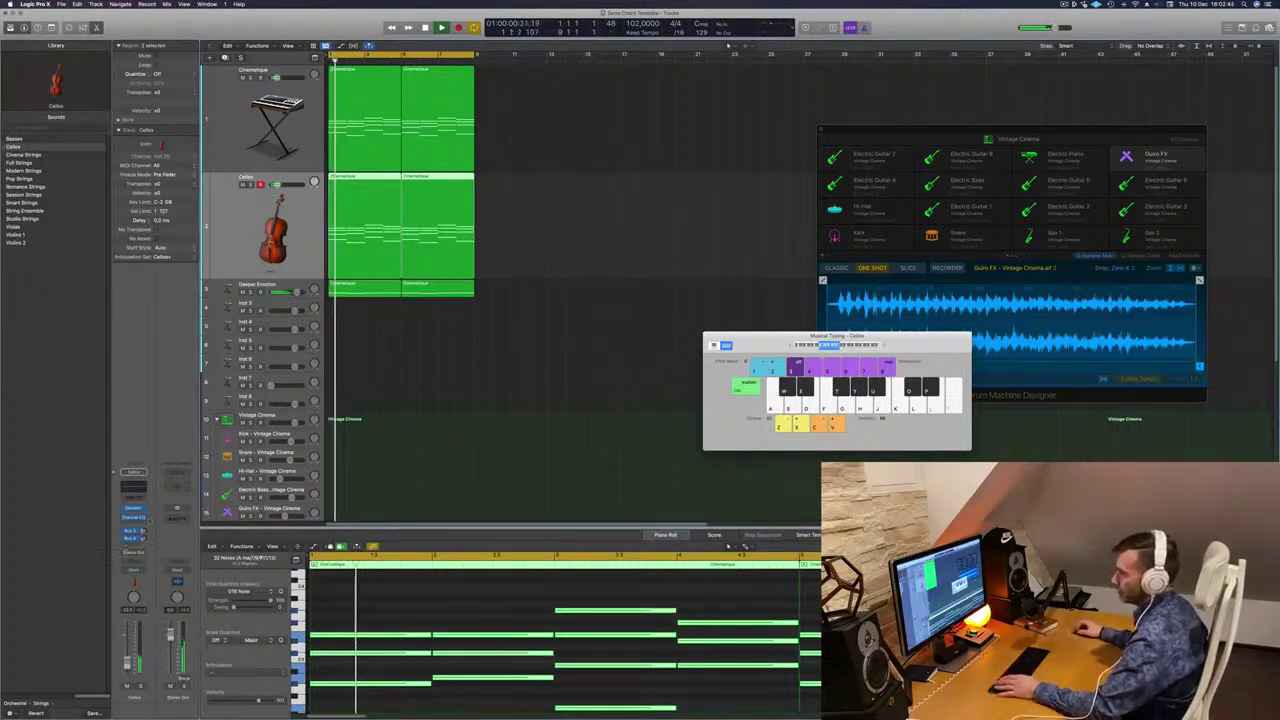
Add a Bus 4 send to the Cellos channel strip and restart playback.
click(131, 530)
mouse_move(145, 555)
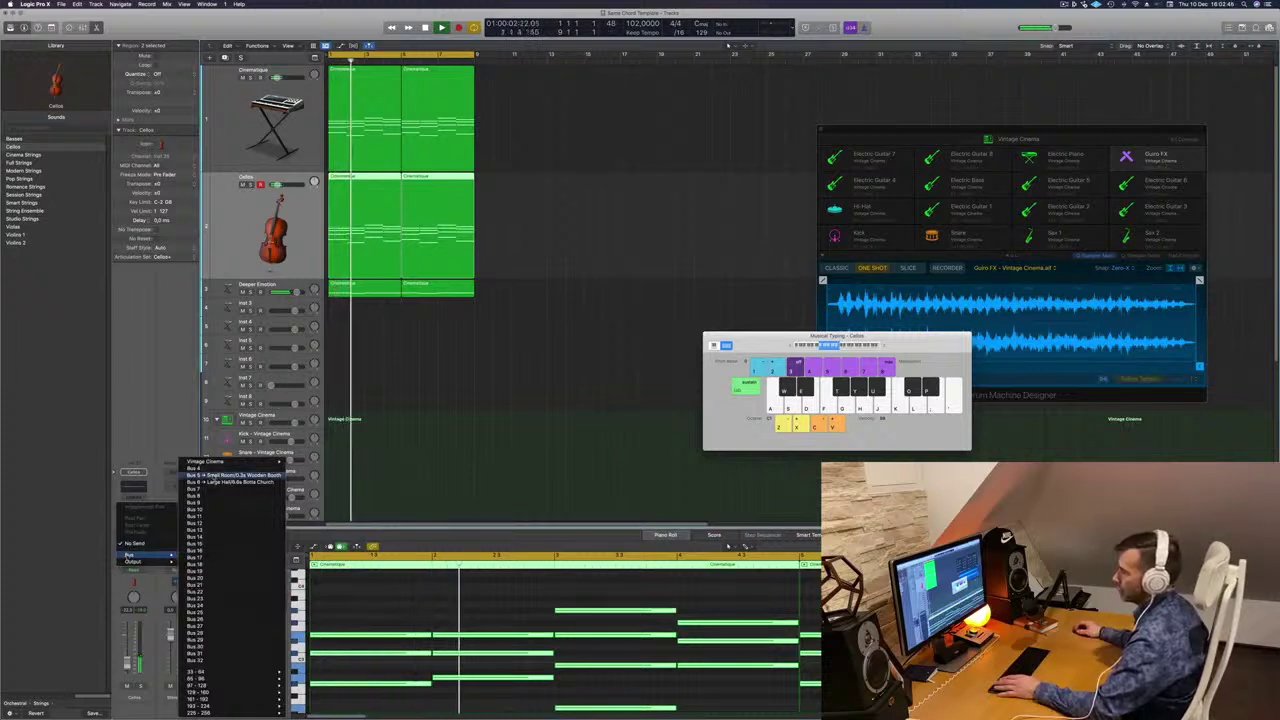
click(214, 476)
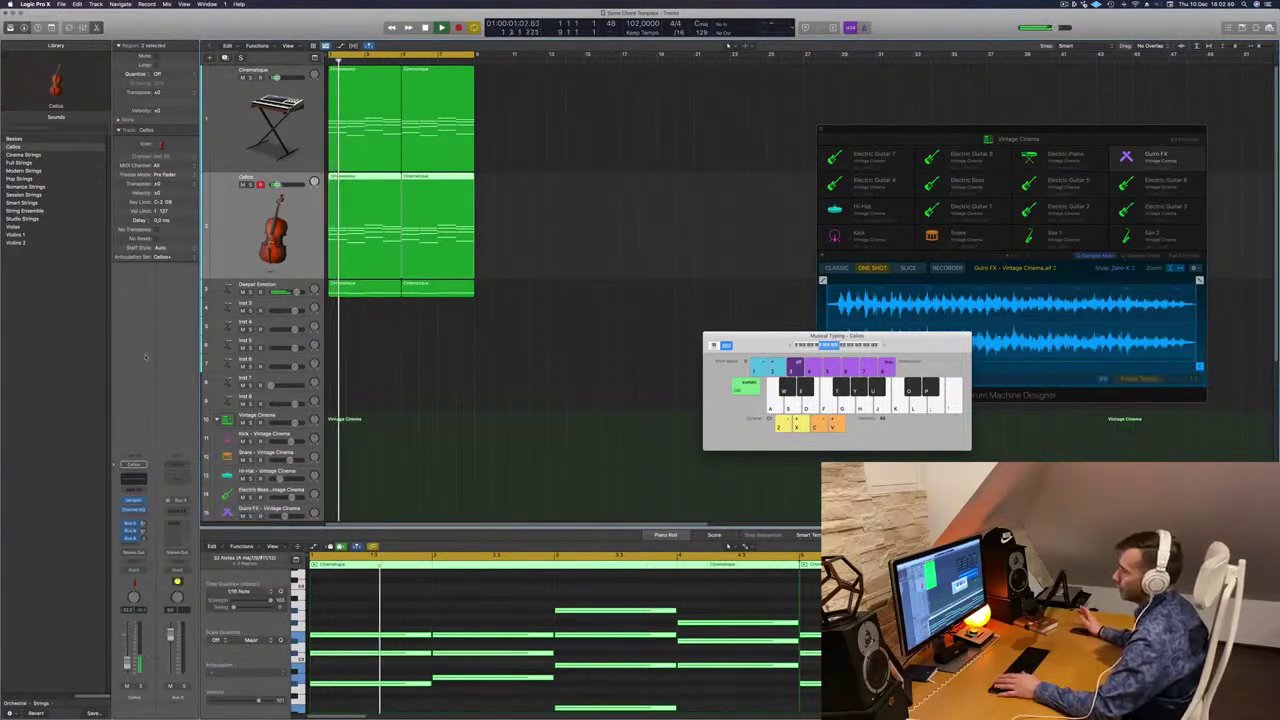
key(space)
key(space)
Adjust the Cellos' existing send level and raise the Bus 4 send during playback.
click(143, 523)
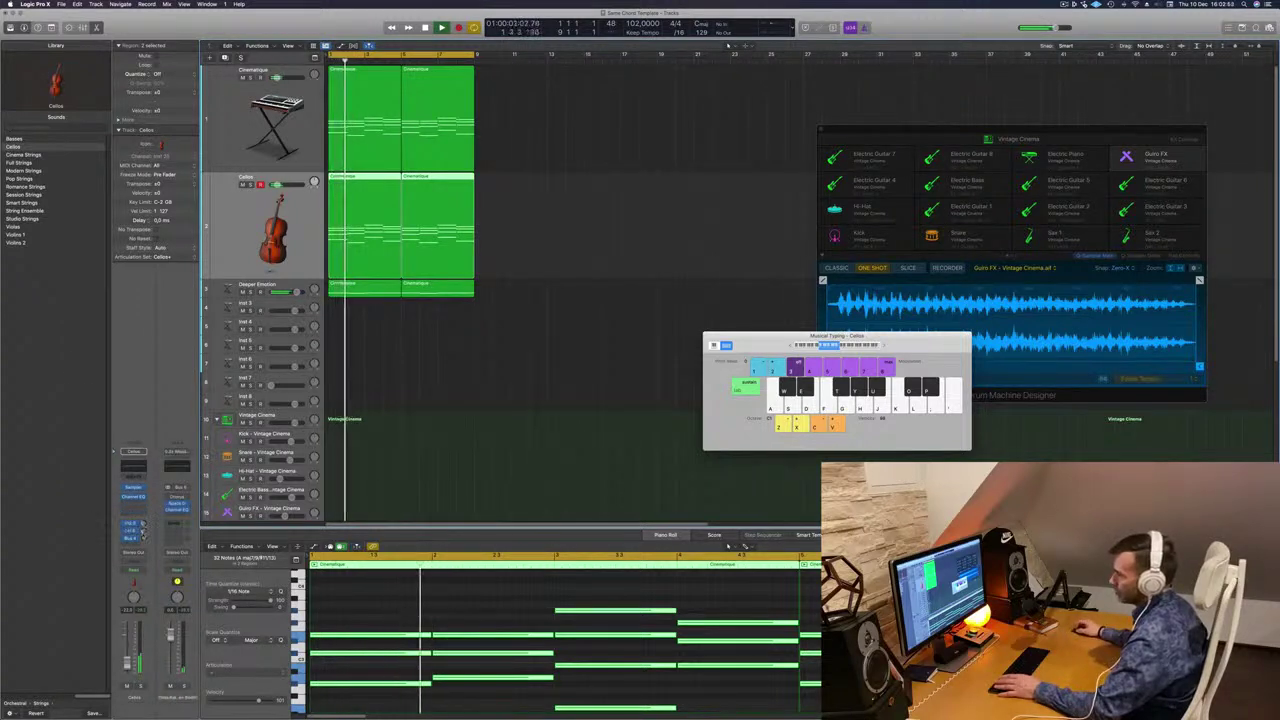
click(142, 539)
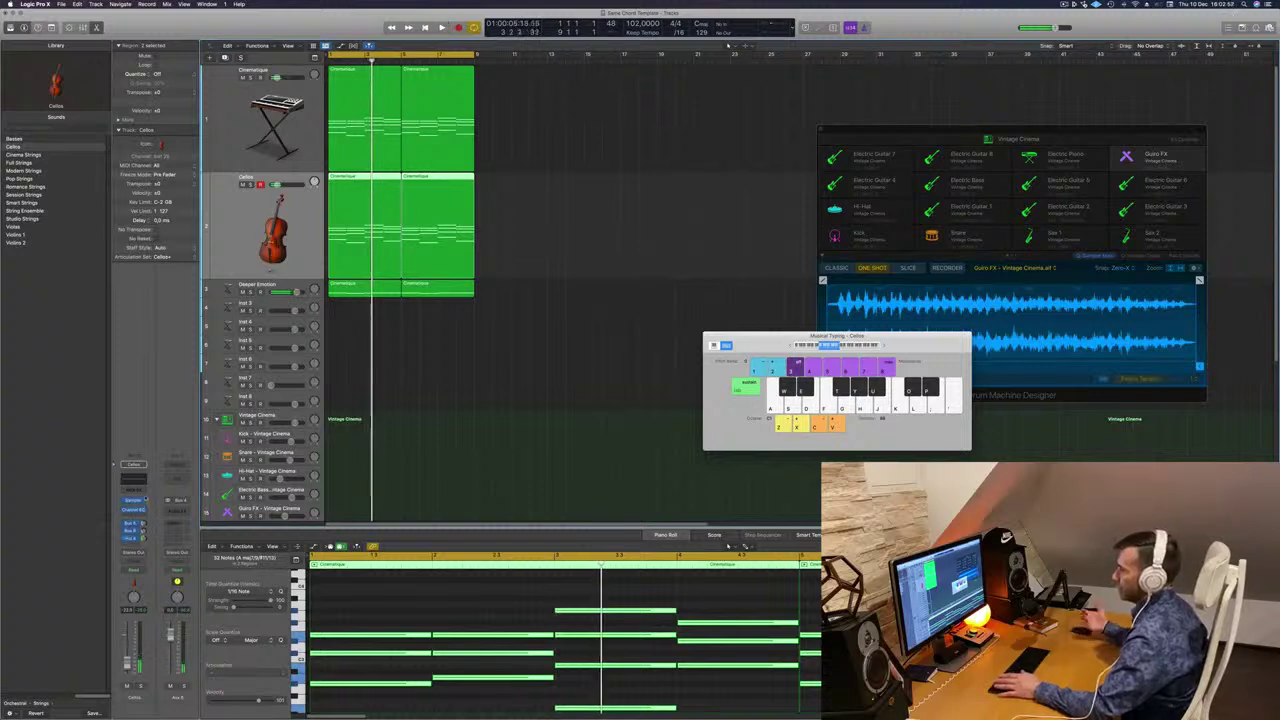
key(space)
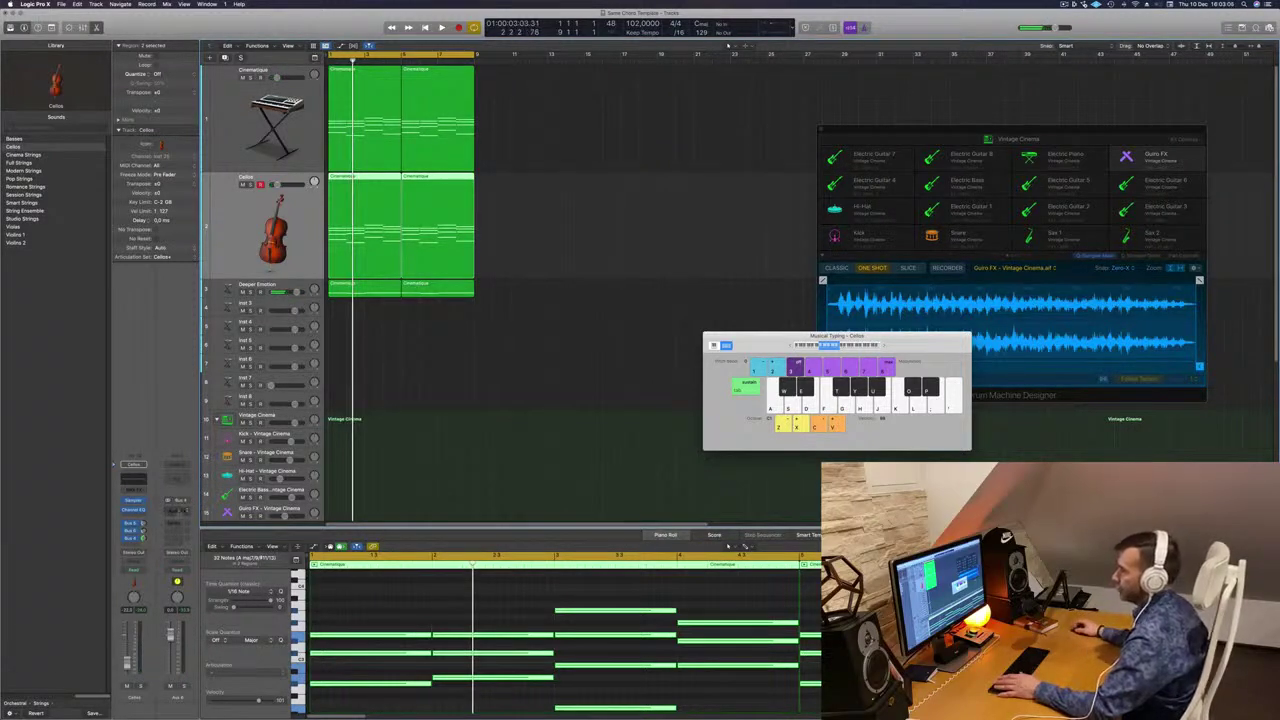
Insert a stereo ChromaVerb on the Bus 4 aux channel and position its window.
click(133, 509)
mouse_move(197, 555)
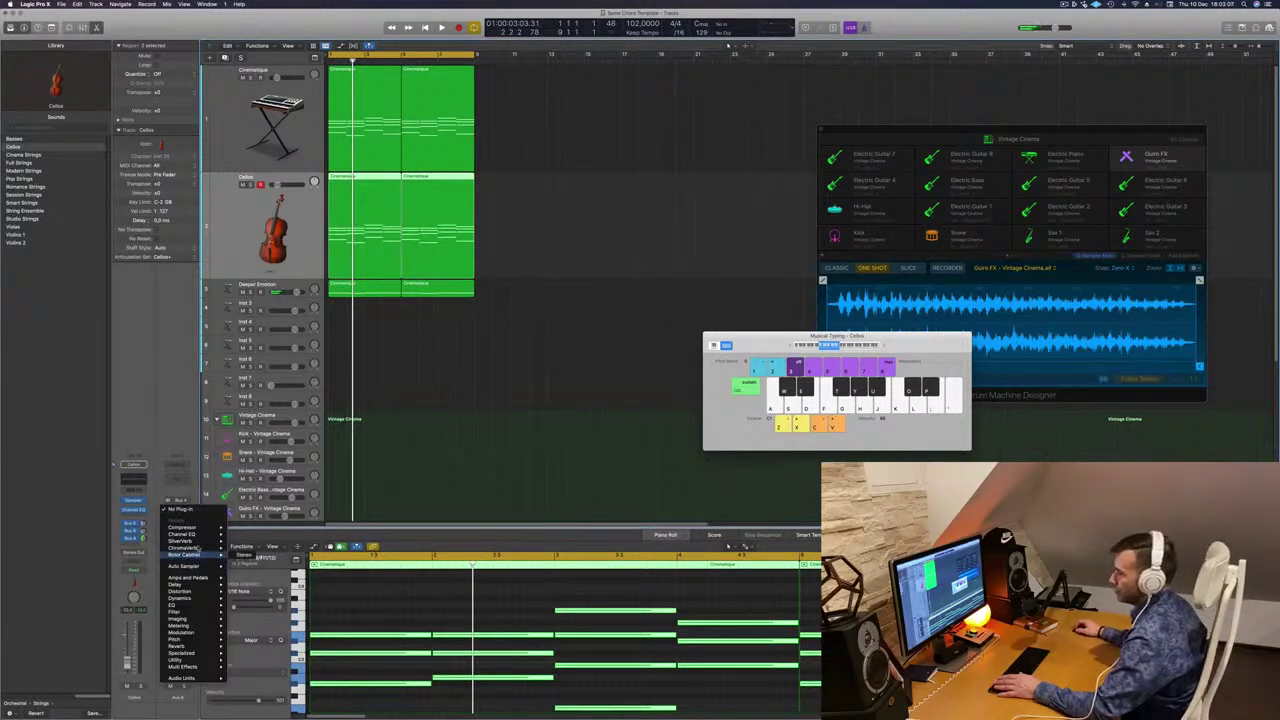
click(244, 548)
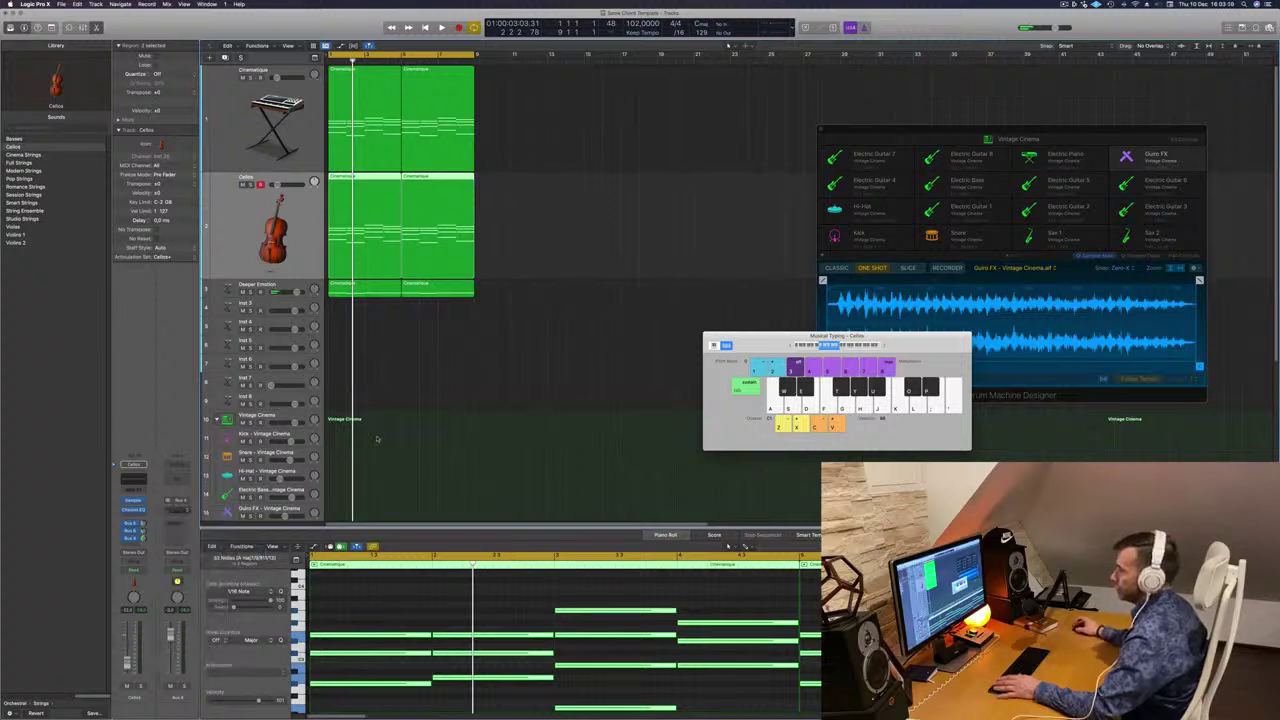
drag(634, 126, 646, 130)
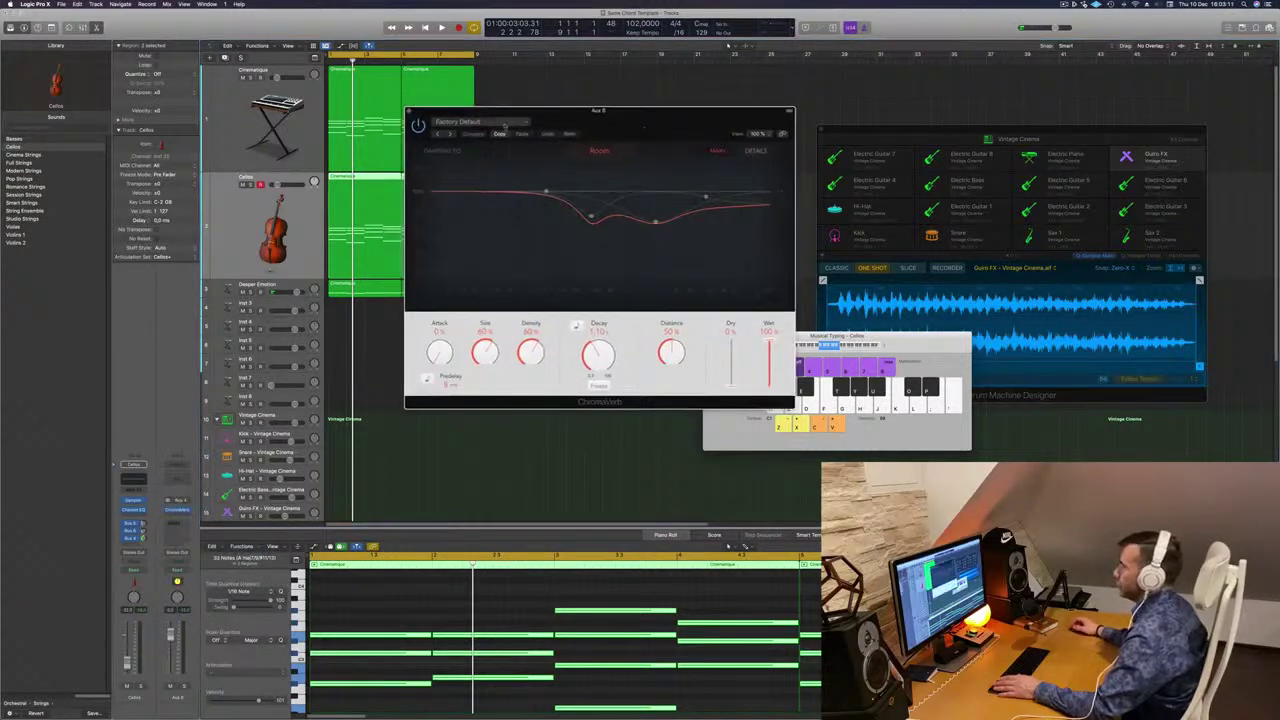
Load the Large Ambience preset from the Ambiences category in ChromaVerb.
click(504, 125)
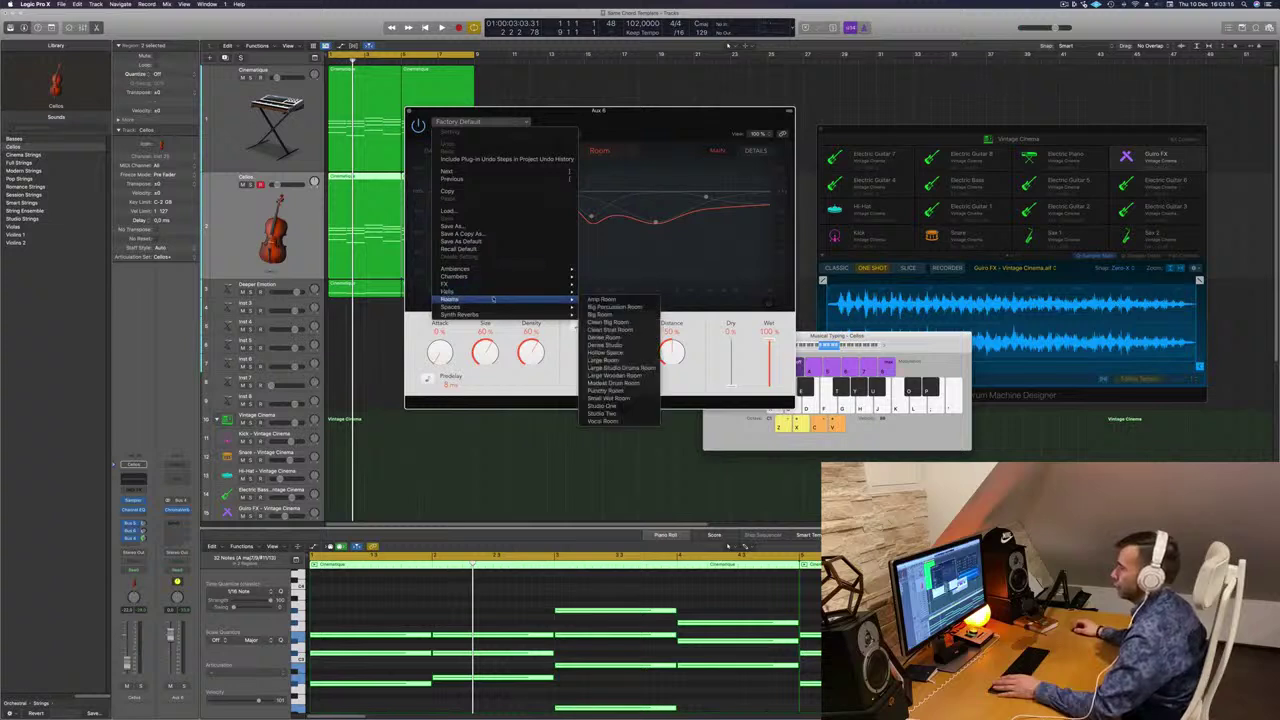
mouse_move(495, 315)
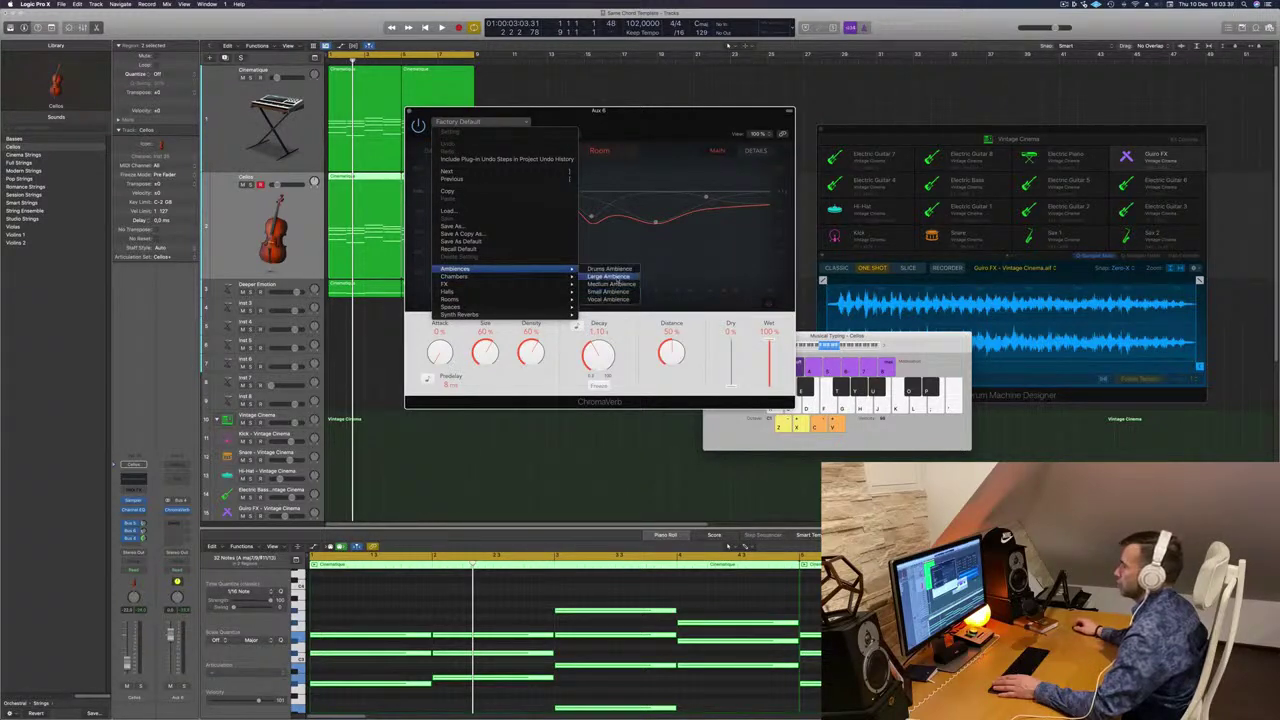
click(618, 282)
Audition the Cellos with the reverb, move the ChromaVerb window off the regions and close it.
key(space)
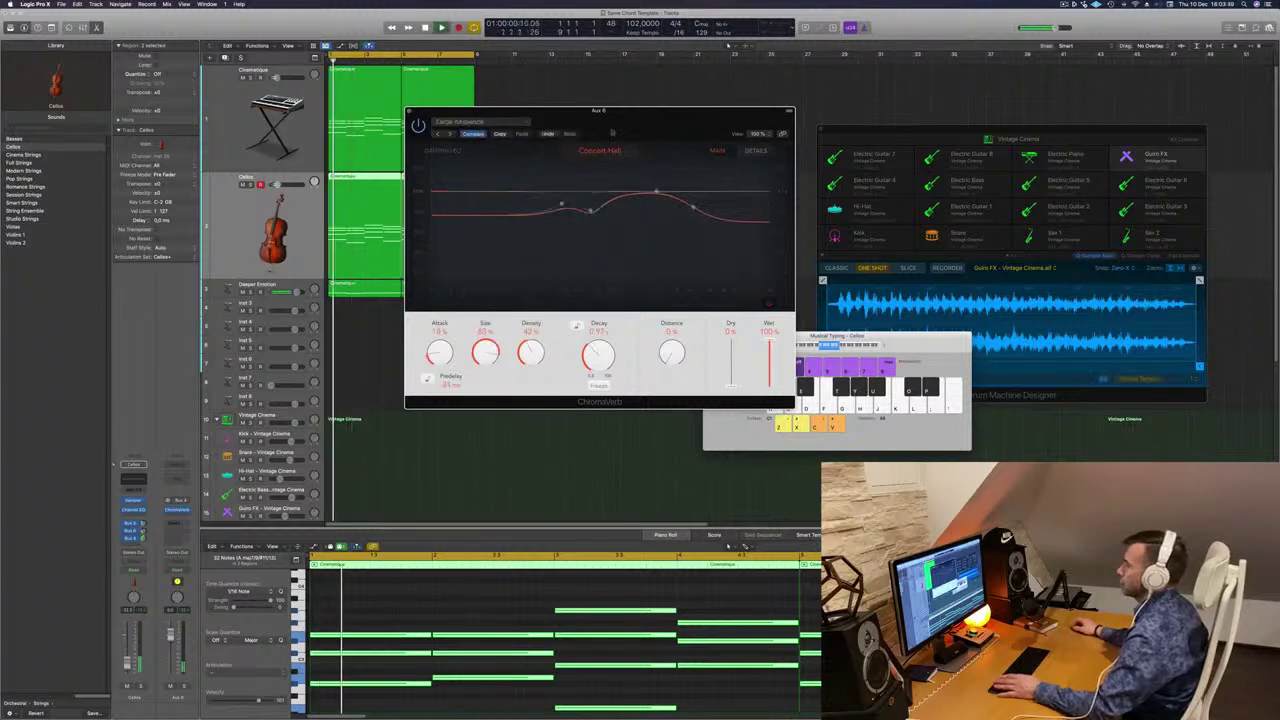
drag(618, 134, 706, 134)
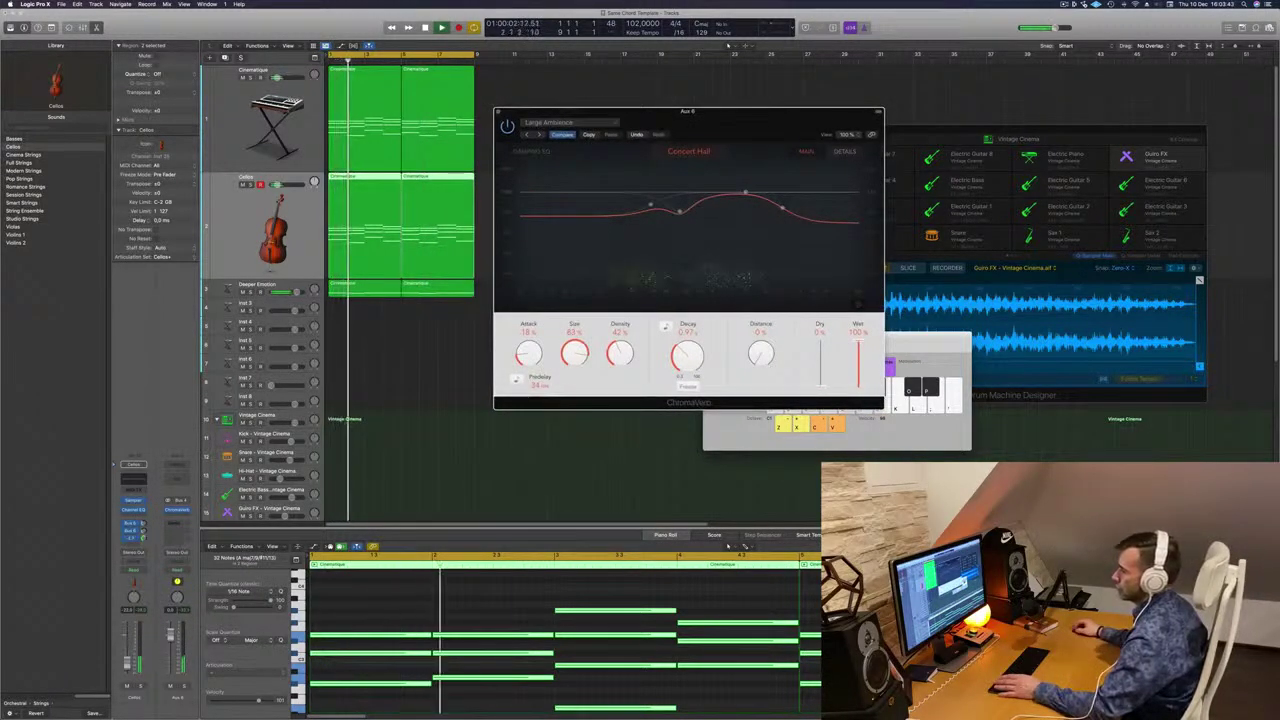
key(super+w)
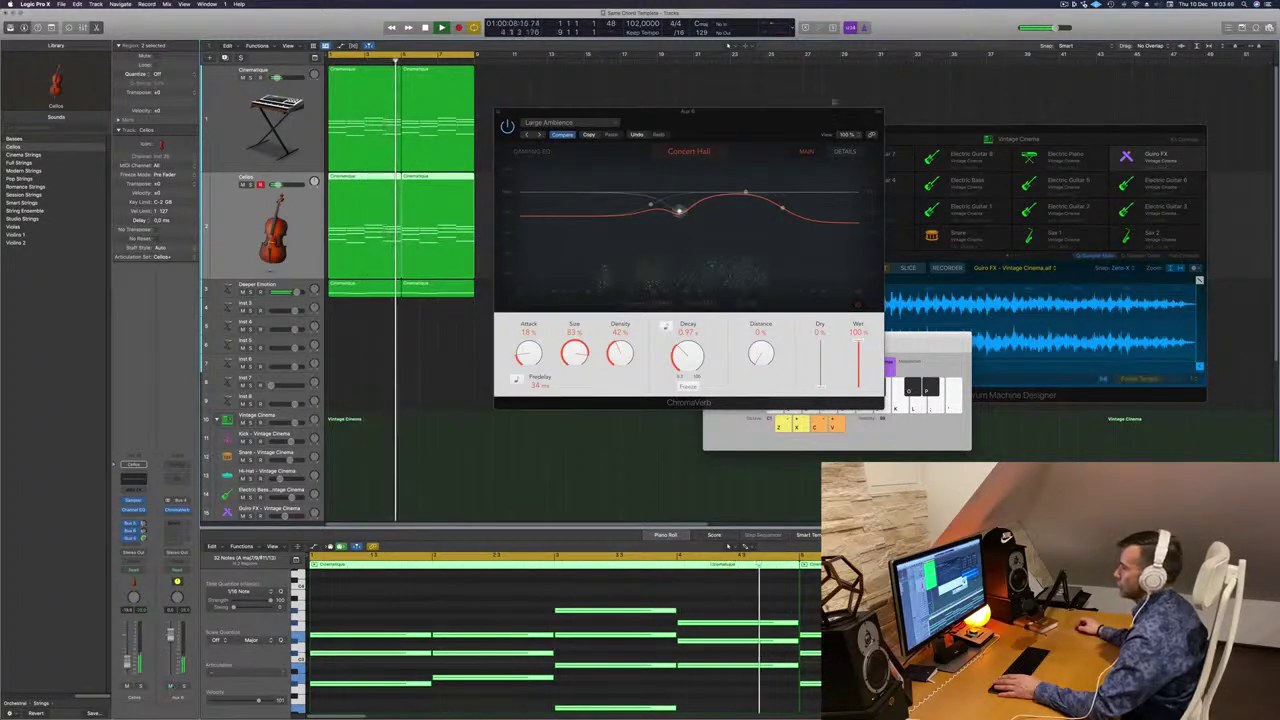
Raise the high-frequency point of ChromaVerb's damping EQ curve until the upper end runs flat along the reference line.
drag(820, 112, 770, 112)
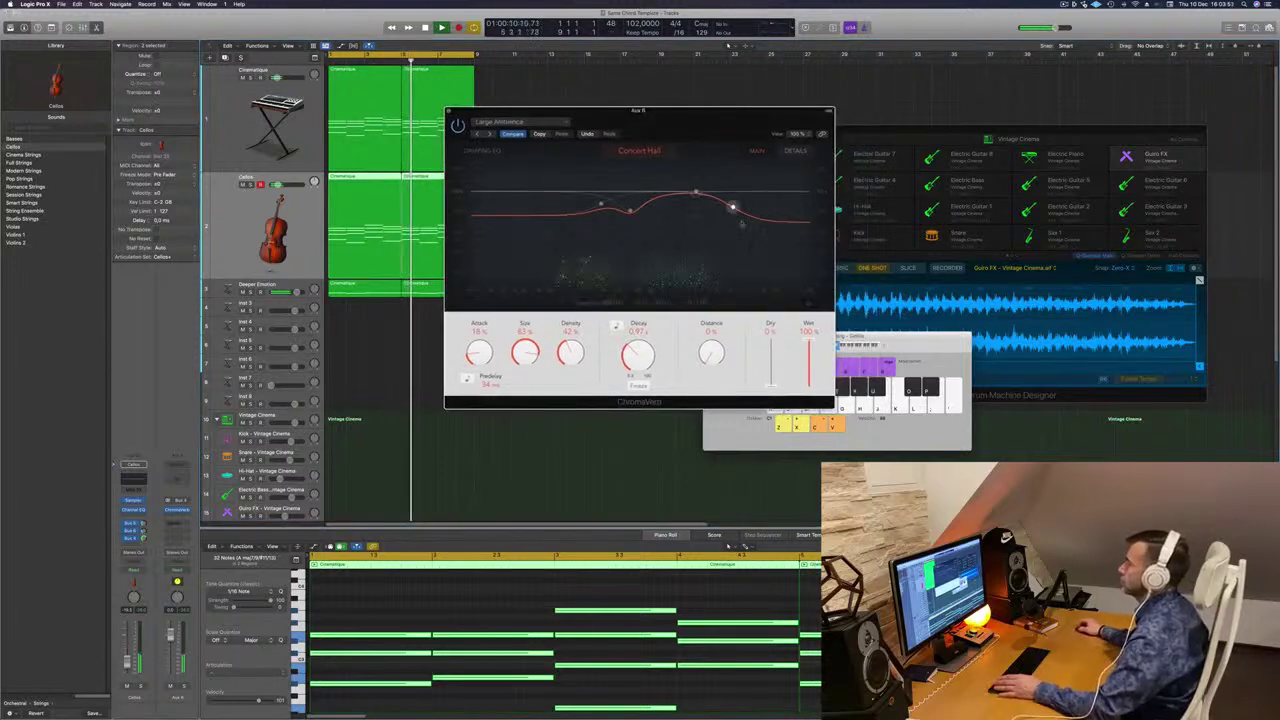
drag(733, 205, 717, 190)
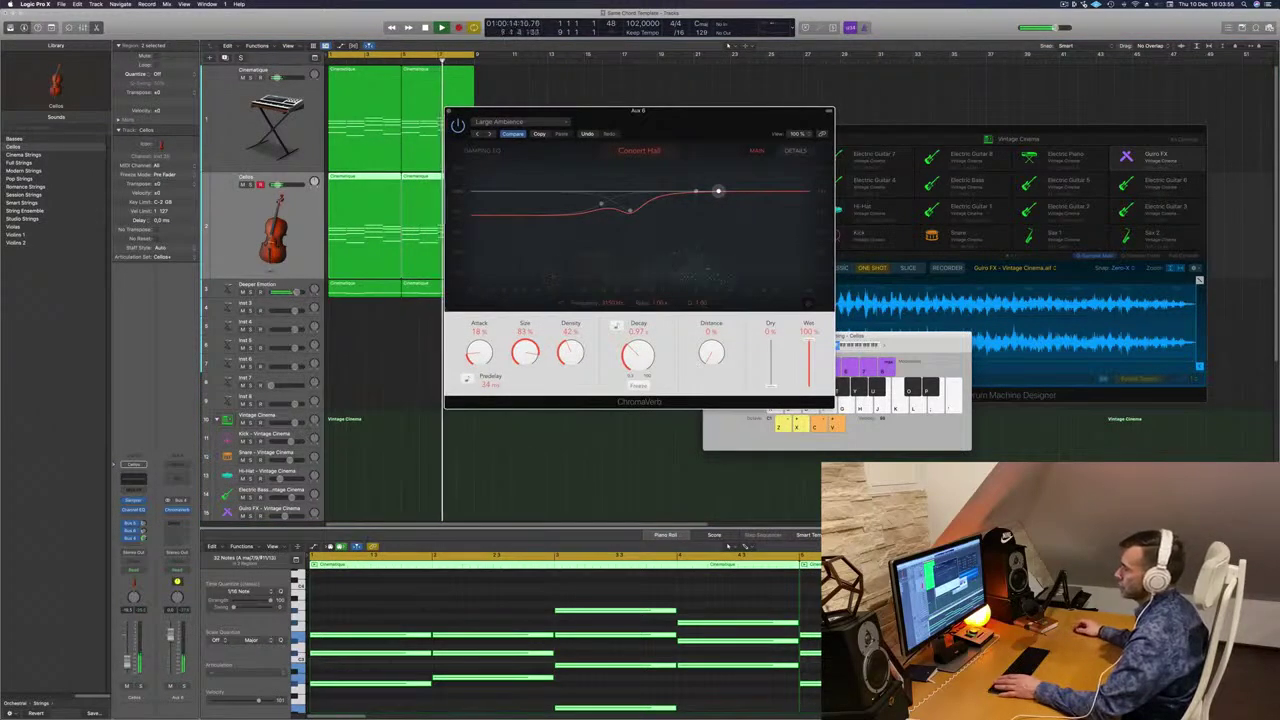
click(222, 233)
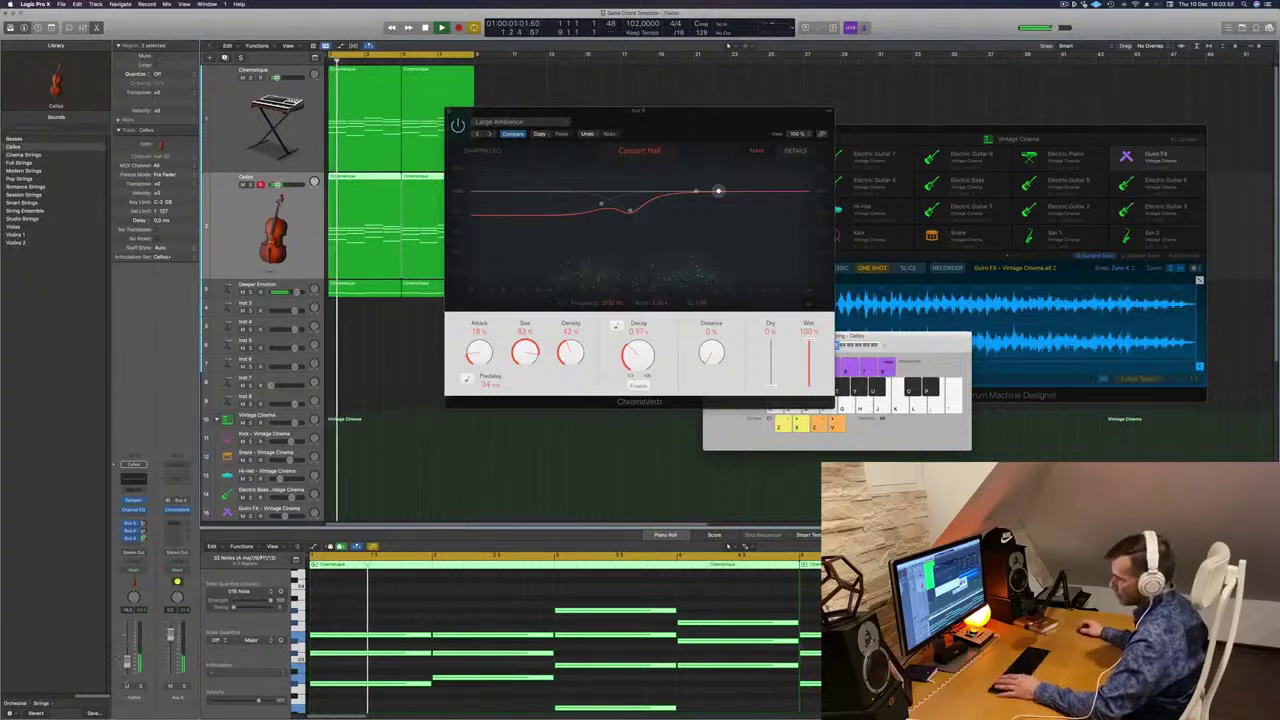
Audition the adjusted reverb with playback, toggling the Cellos mute, and close the ChromaVerb window.
click(127, 686)
key(ctrl+m)
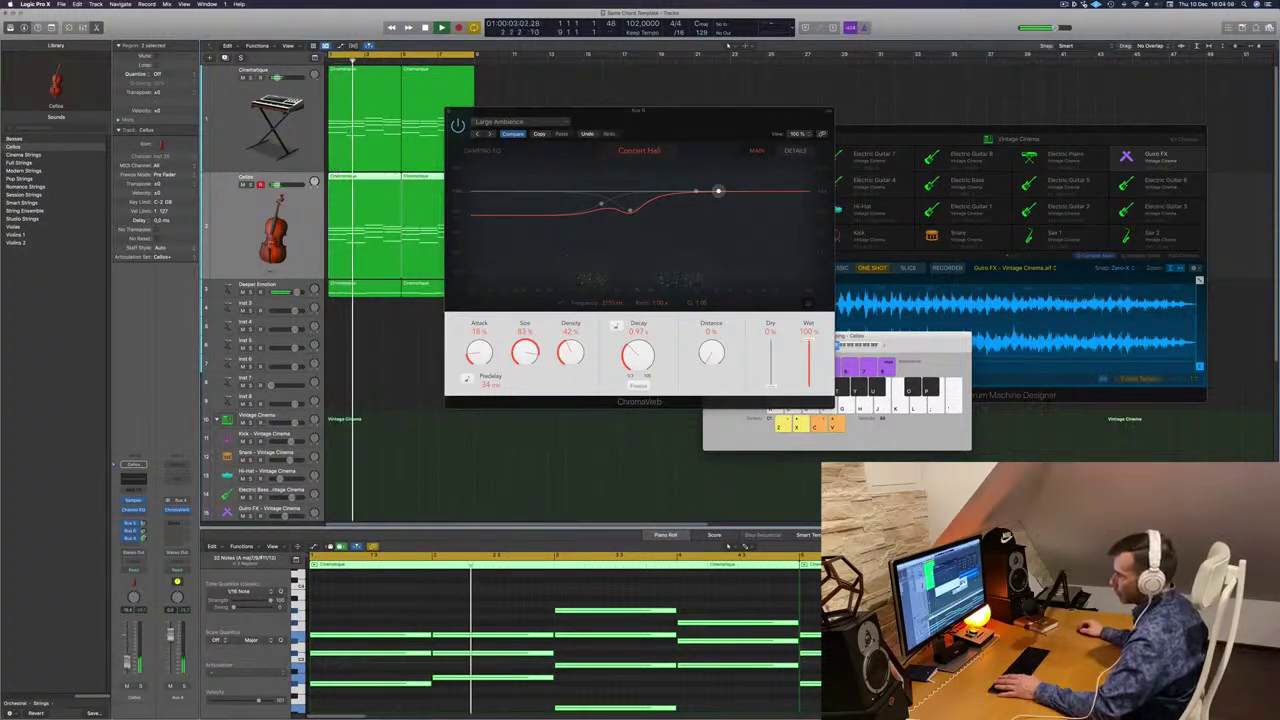
key(space)
key(space)
key(space)
drag(500, 110, 438, 123)
key(super+w)
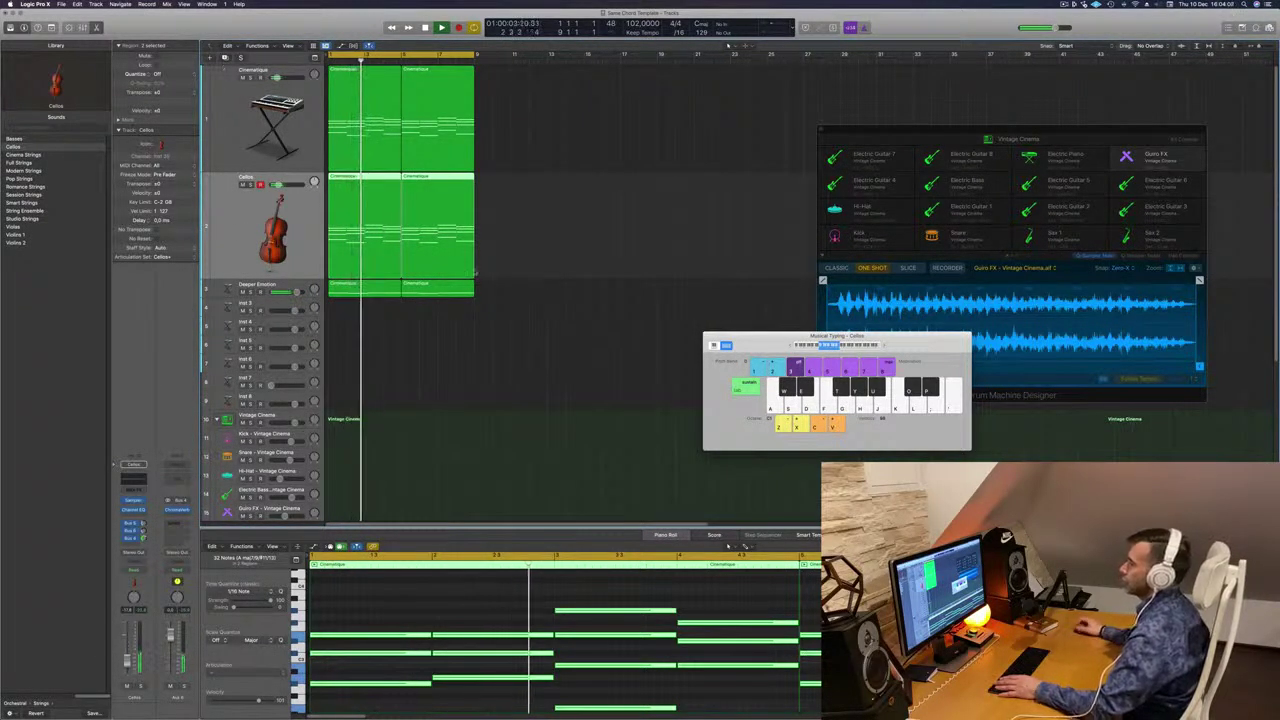
Duplicate the Cellos track, copy its first region onto the new track and stop playback.
key(super+d)
drag(358, 220, 358, 326)
key(space)
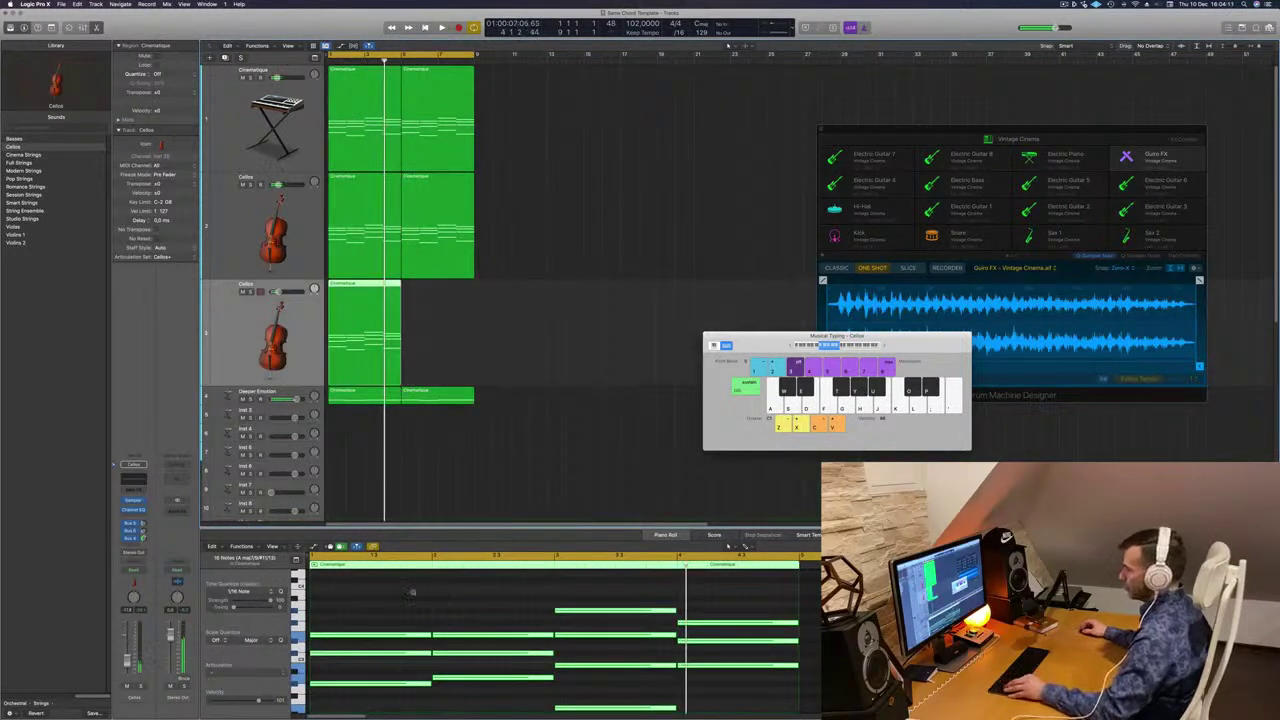
Delete the lower notes of every chord in the copied region, keeping only the highest note as a single melody line.
scroll(413, 593, down, 3)
scroll(440, 625, down, 2)
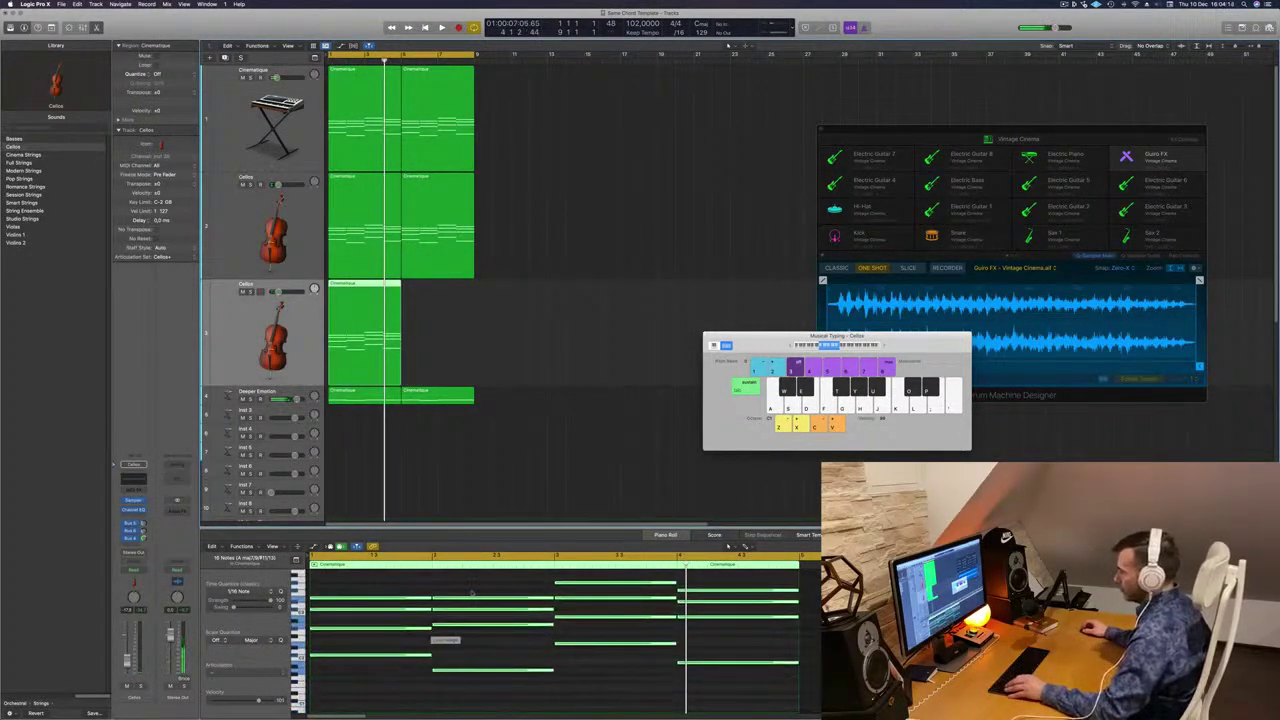
drag(365, 608, 511, 682)
key(Delete)
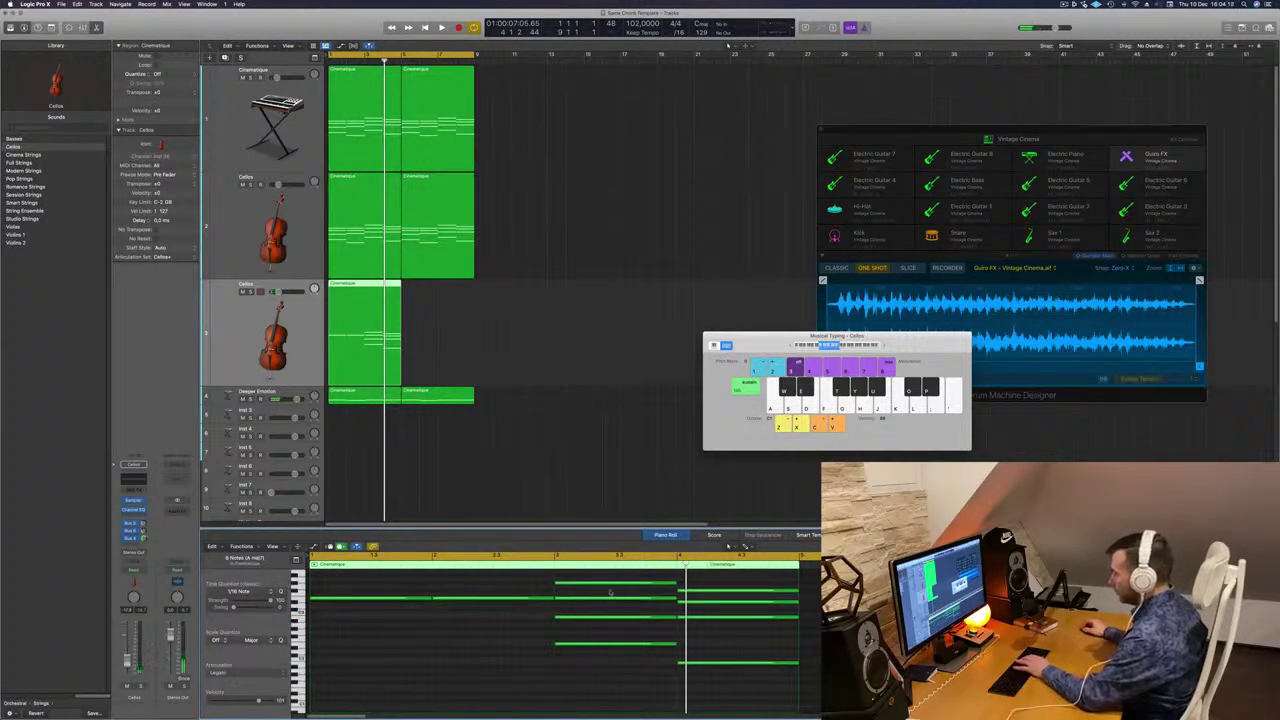
drag(610, 593, 640, 648)
key(Delete)
key(Delete)
scroll(593, 652, up, 6)
scroll(593, 653, up, 4)
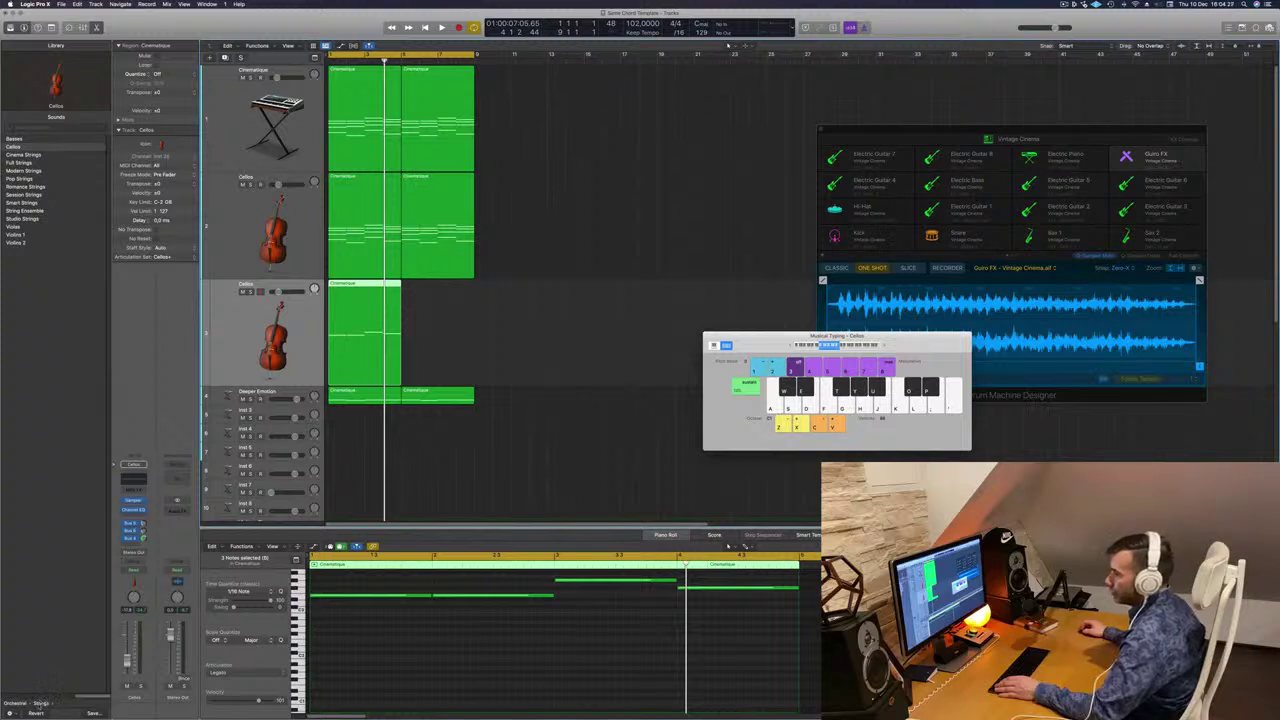
Browse the library's Bass and Studio Horns sounds, and load French Horn Solo from Orchestral Brass on the duplicated track.
click(12, 703)
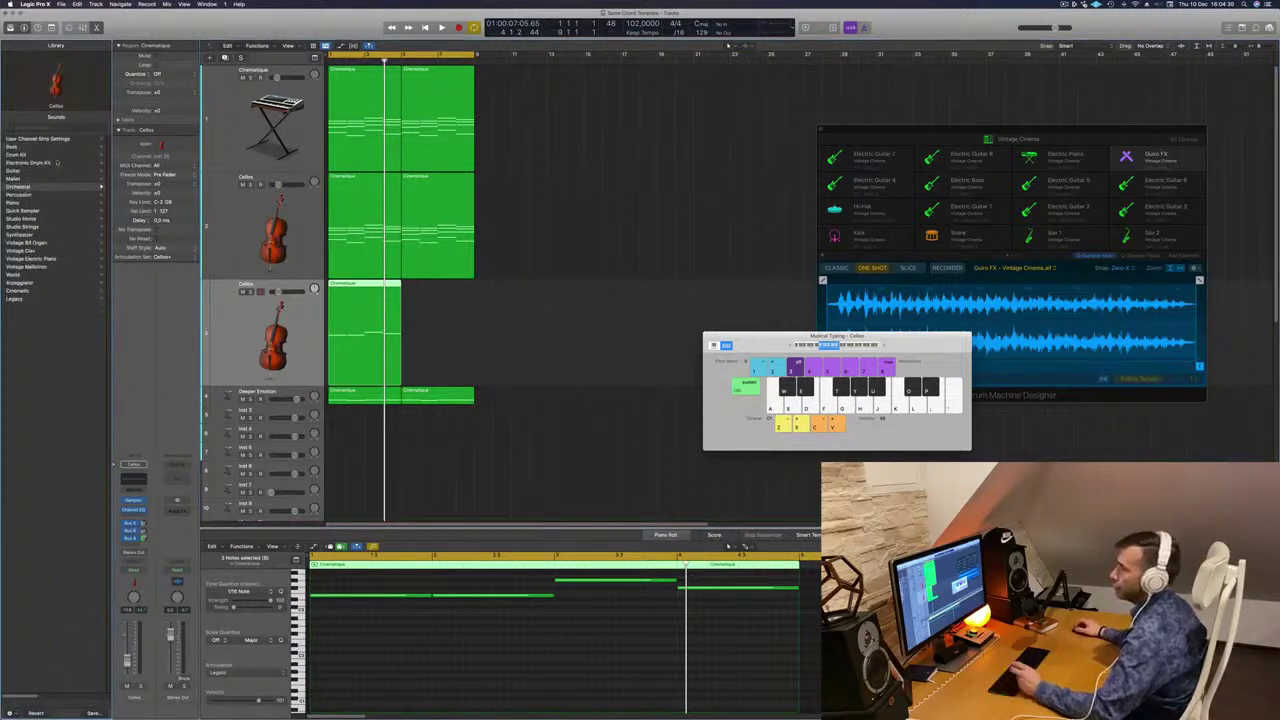
scroll(16, 153, right, 1)
click(8, 147)
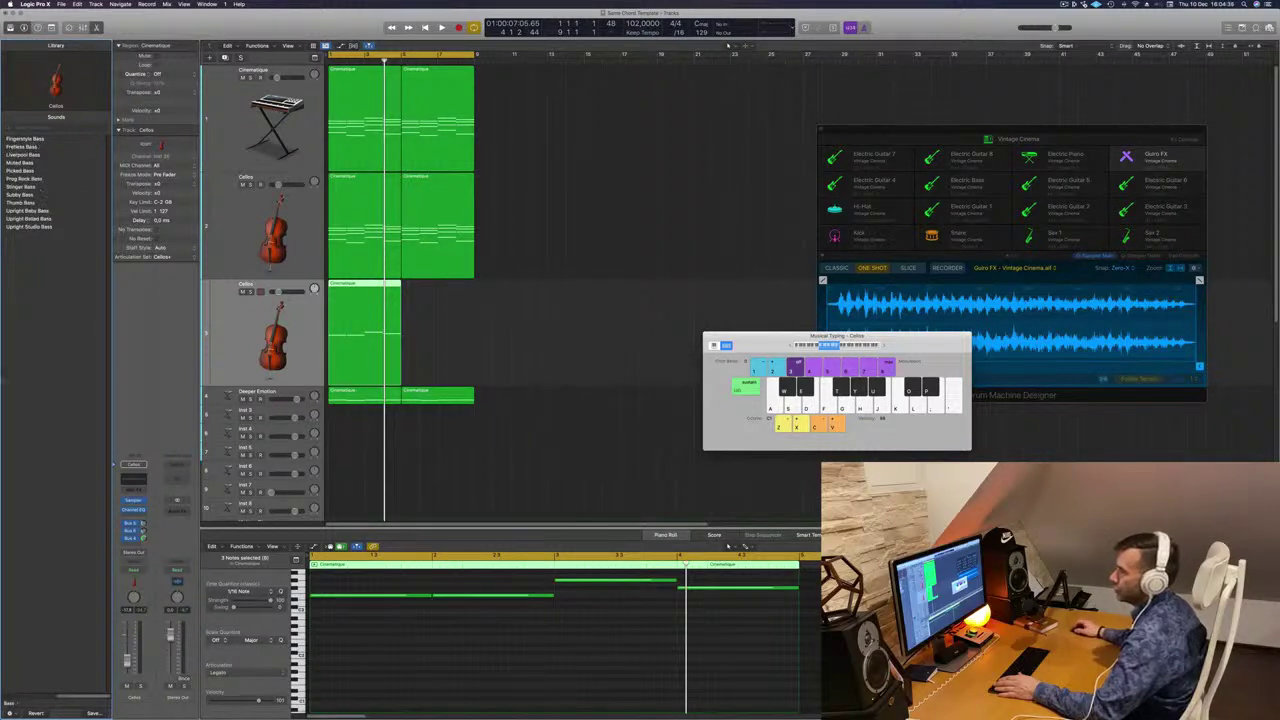
click(9, 705)
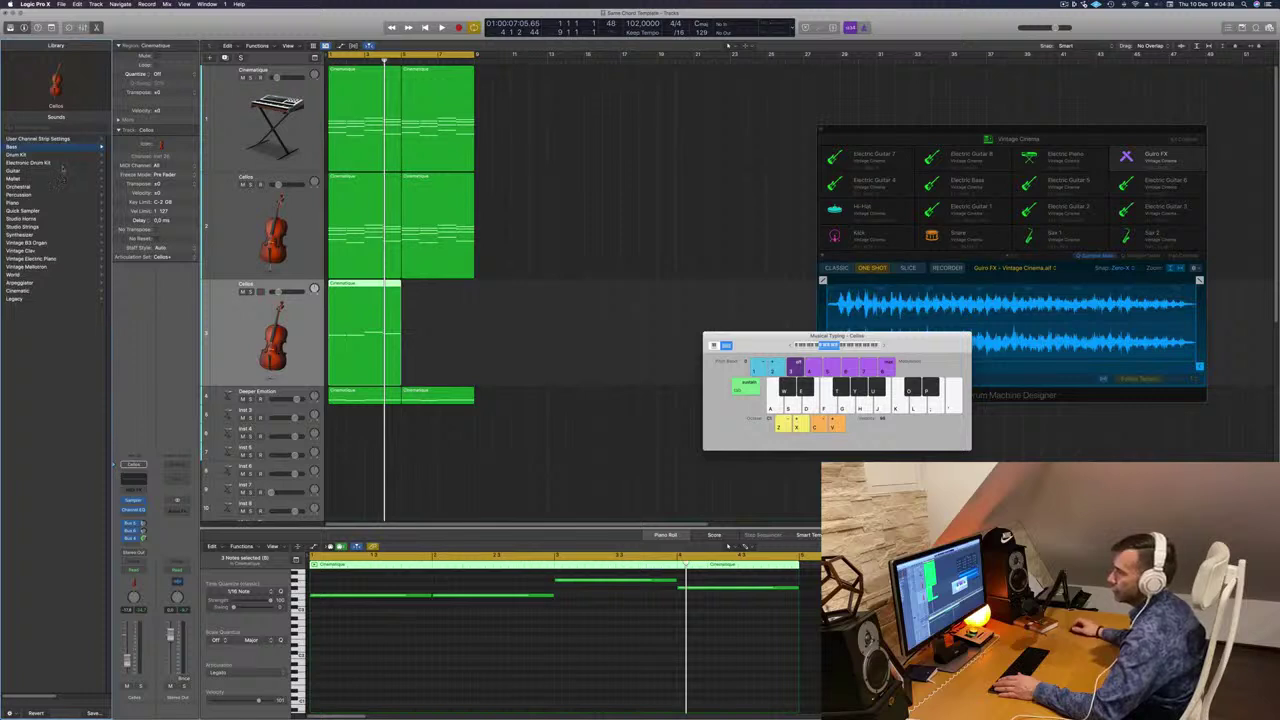
click(21, 226)
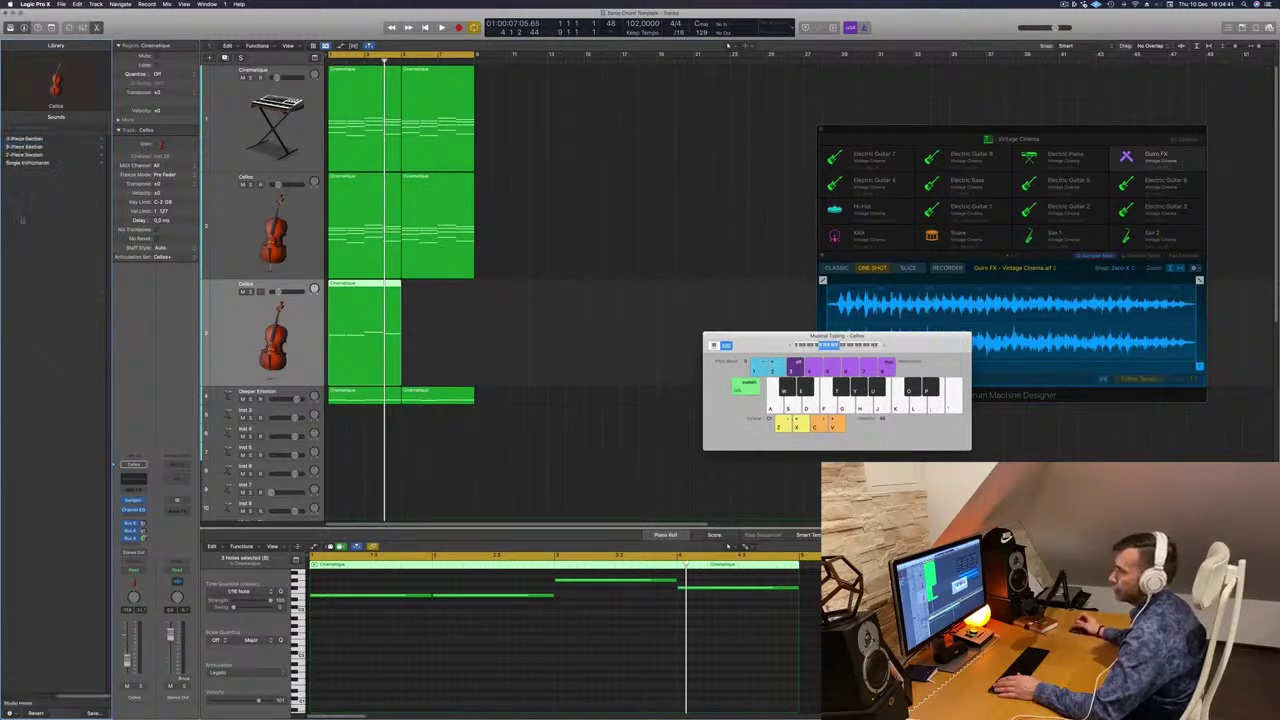
click(27, 163)
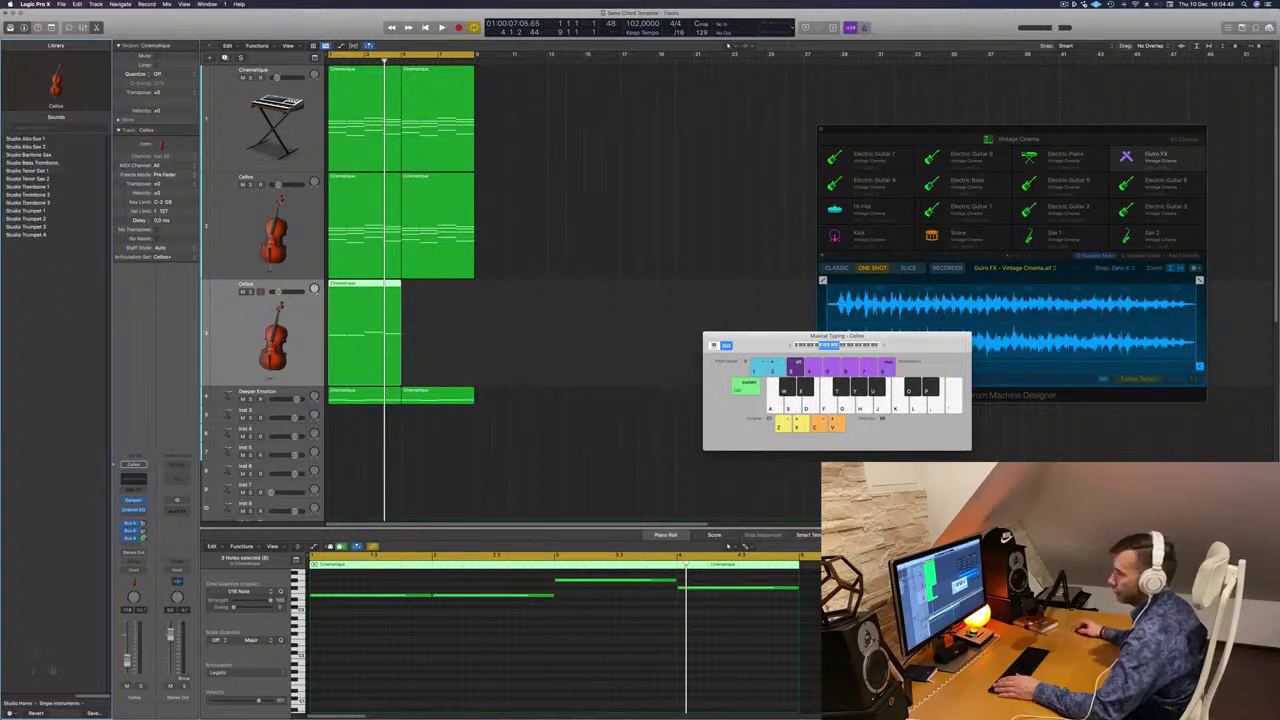
click(16, 704)
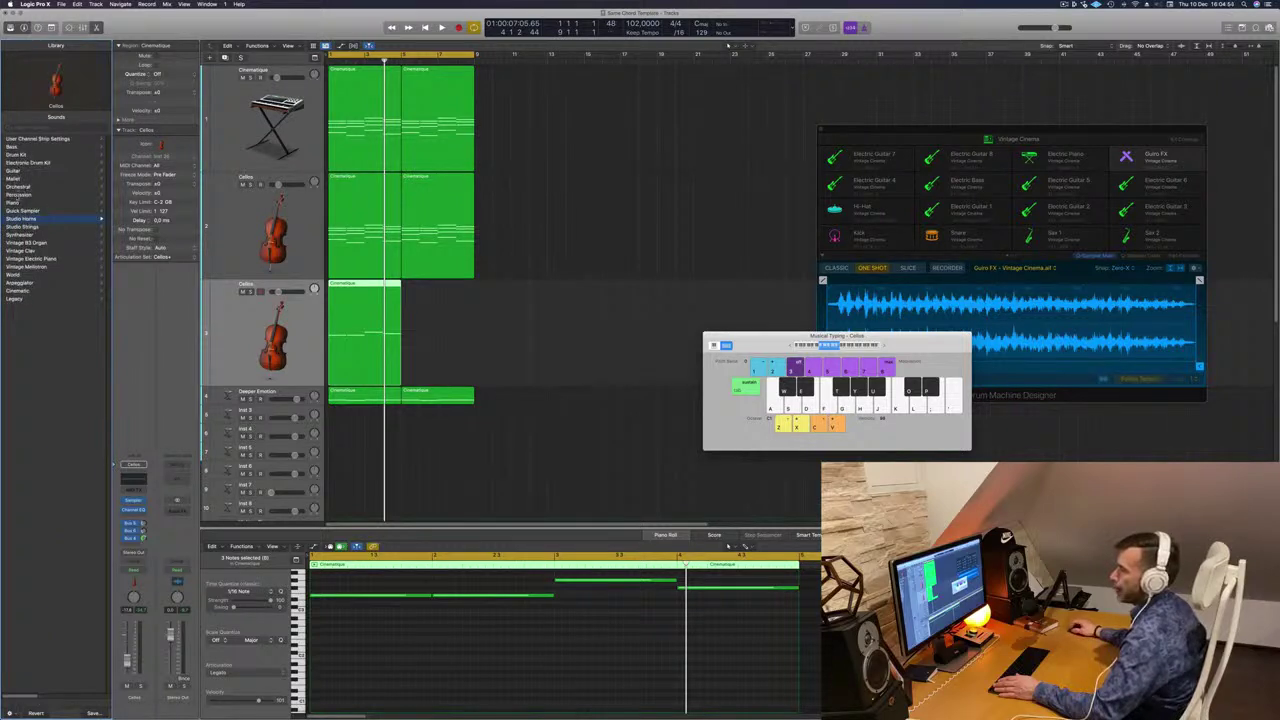
click(22, 186)
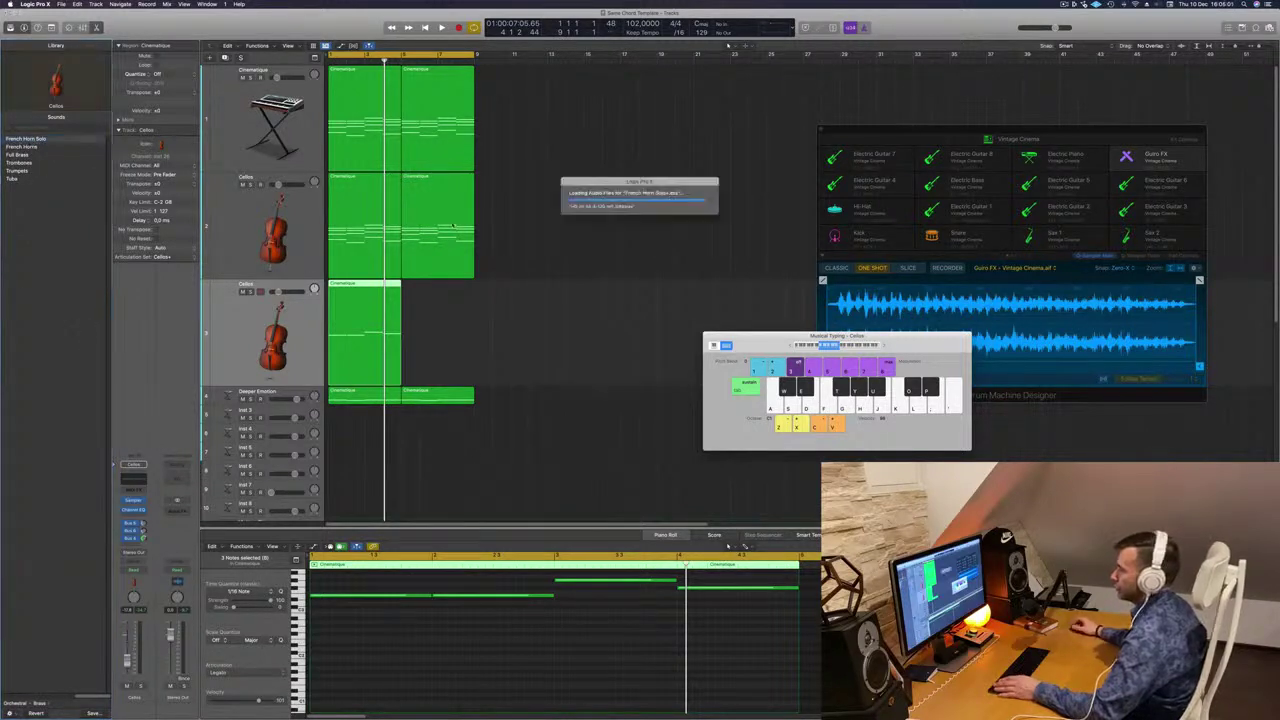
Delete the second repeated note and extend the first one over its length up to the third note.
click(448, 597)
key(Delete)
drag(430, 597, 552, 597)
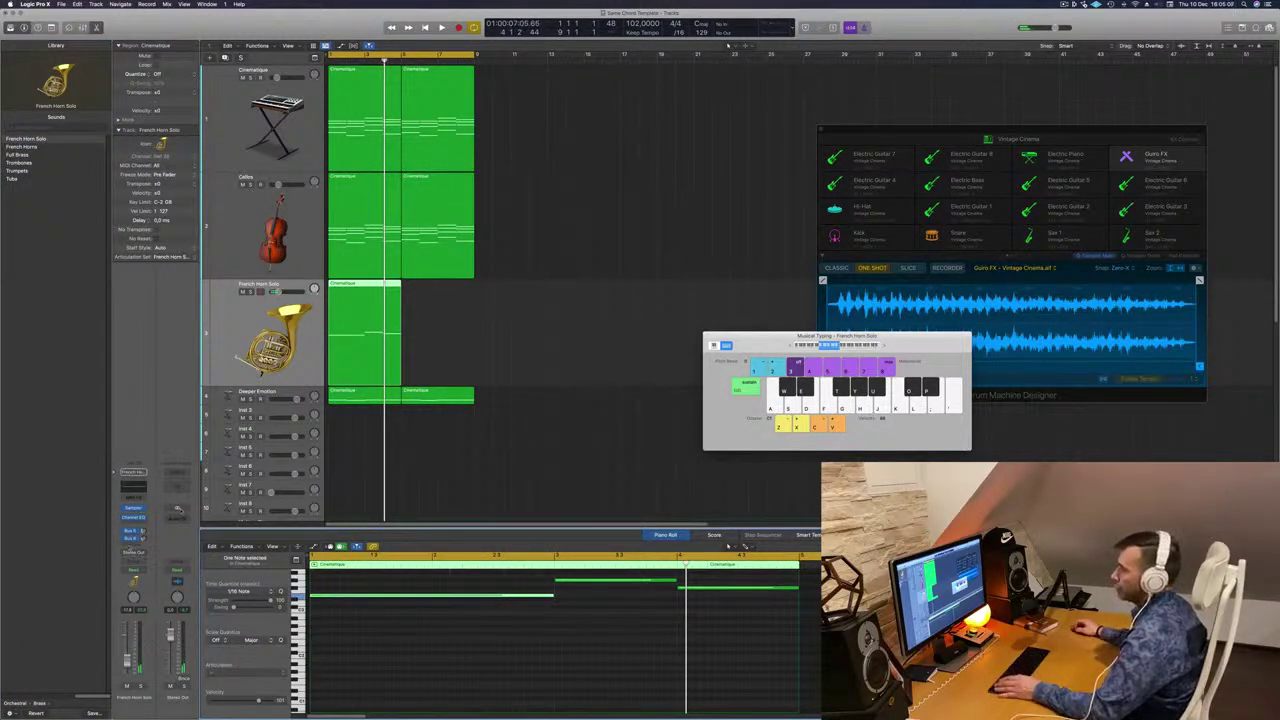
Add a Bus 4 send to the French Horn Solo channel and start playback.
click(131, 546)
mouse_move(150, 554)
click(205, 468)
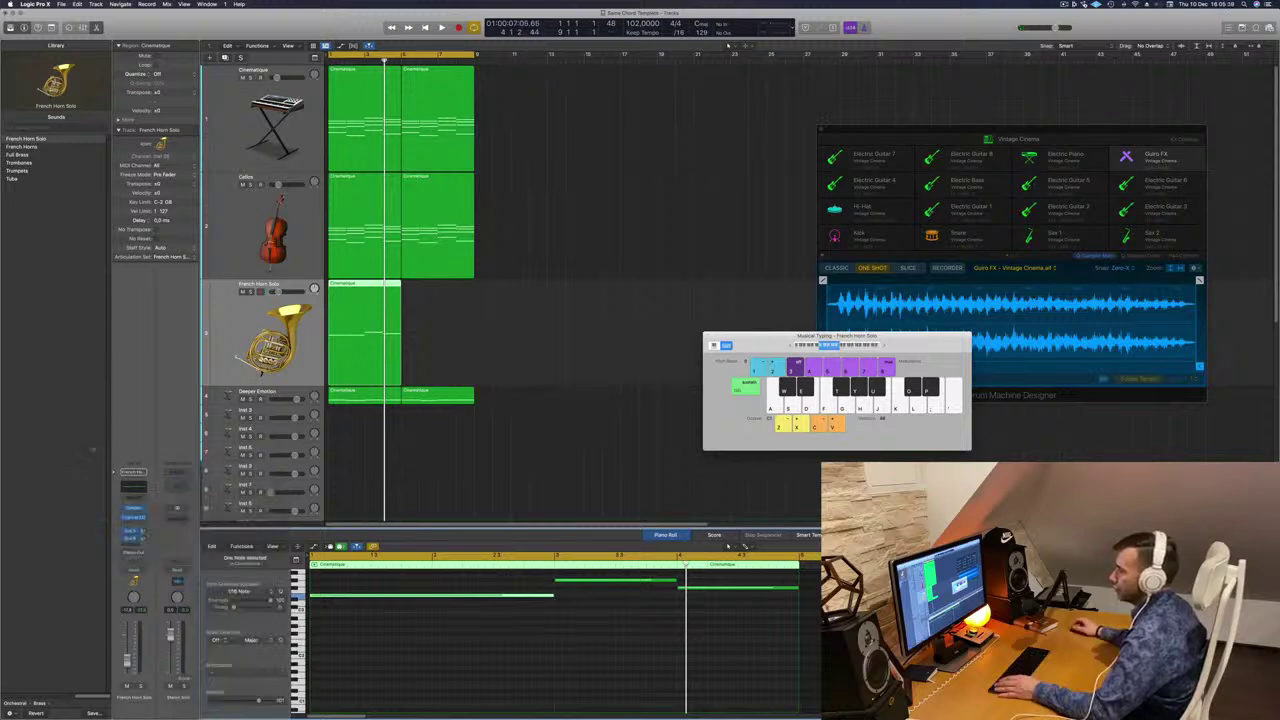
key(space)
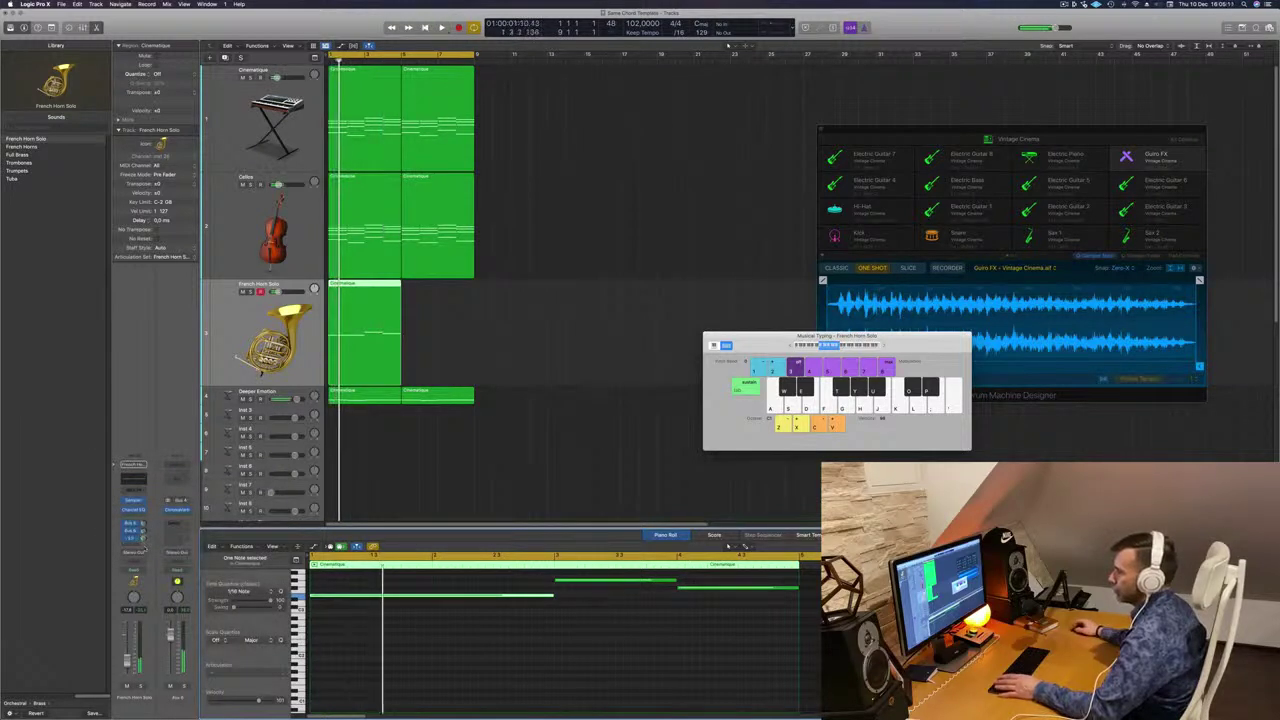
Open ChromaVerb on the Bus 4 aux channel and set Decay to 3.50 s and Density to 69% during playback.
click(179, 510)
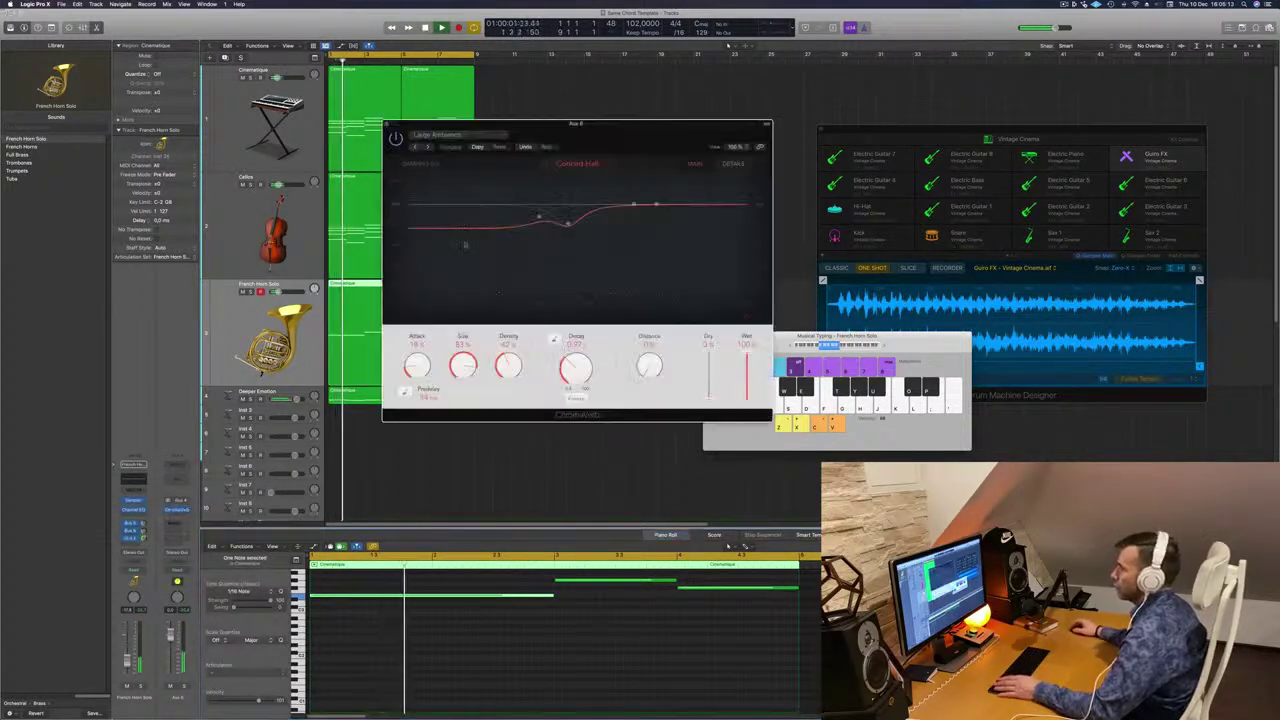
key(space)
key(space)
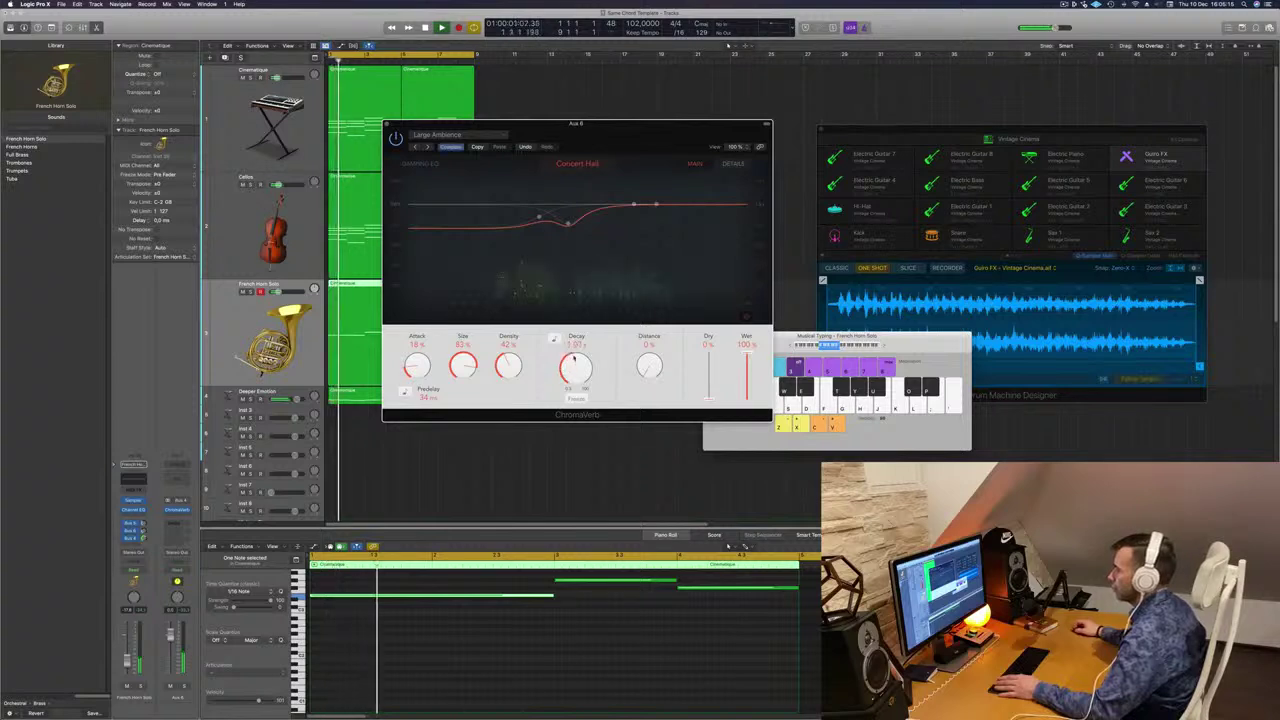
drag(568, 375, 515, 354)
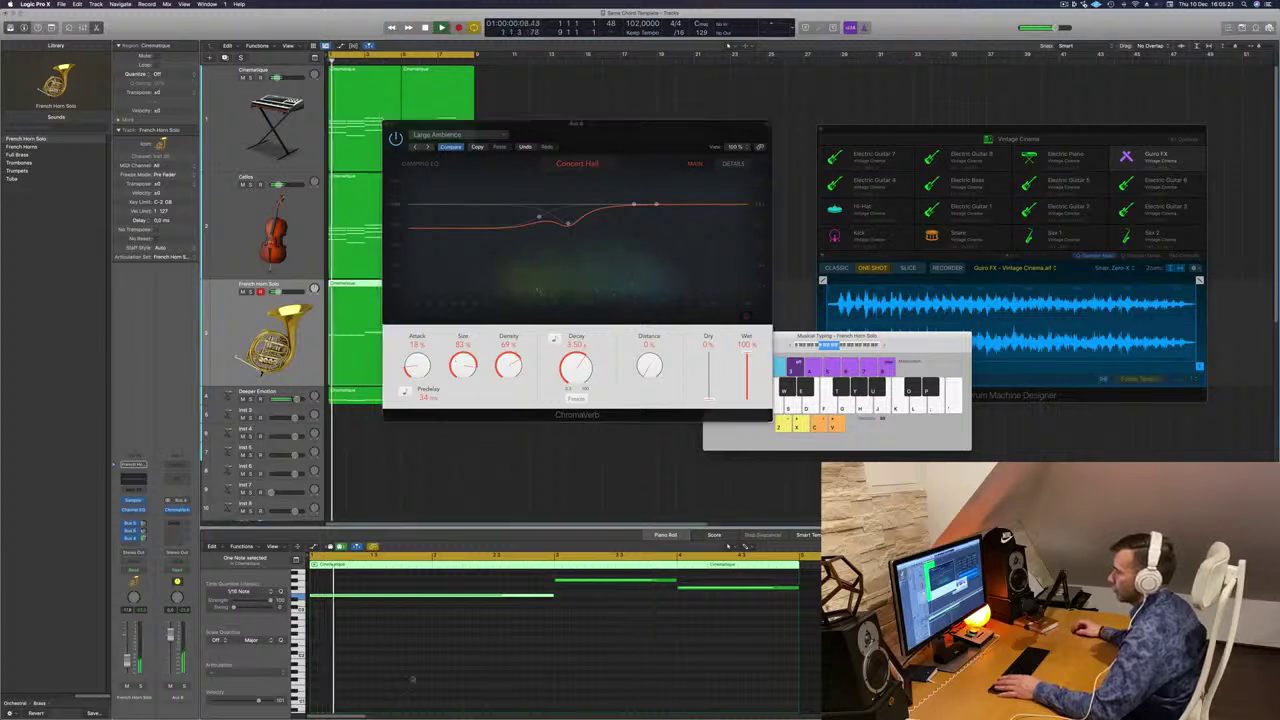
Try transposing the French Horn Solo melody notes up an octave.
click(435, 657)
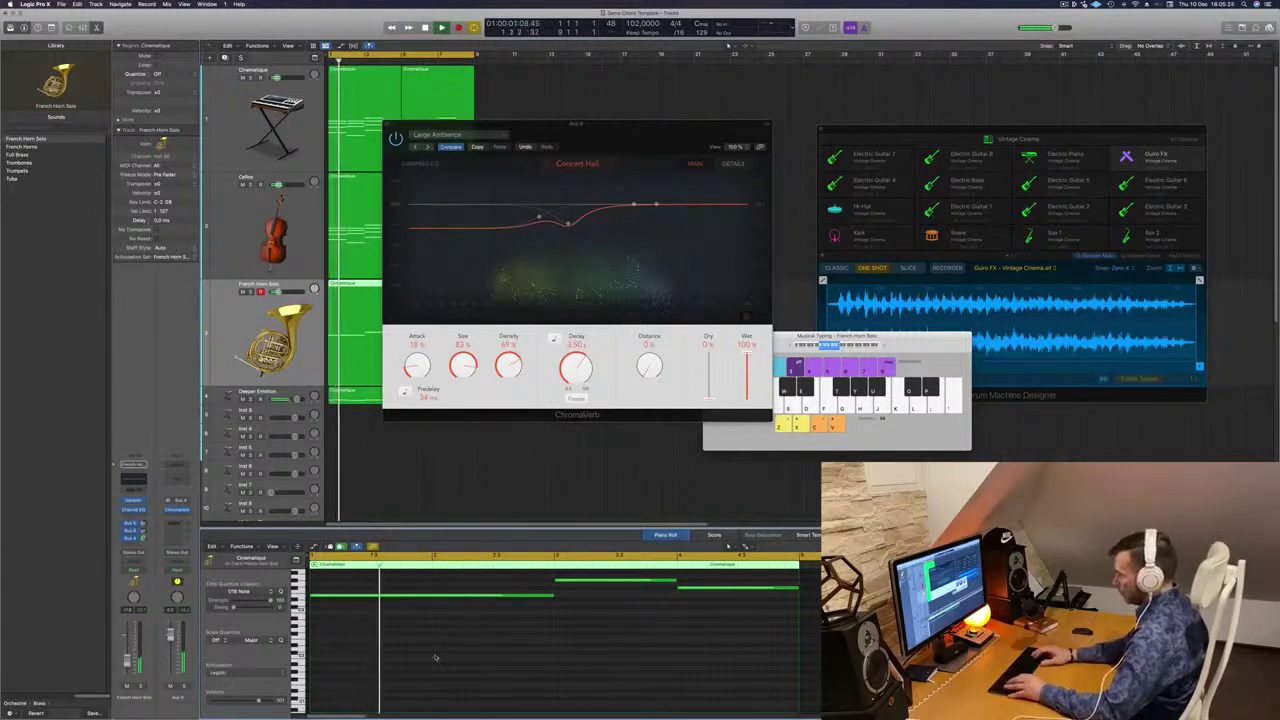
key(alt+shift+Up)
key(Return)
key(super+shift+z)
Copy the French Horn Solo region directly after the first one, restart playback and move the ChromaVerb window clear of the regions.
drag(631, 132, 932, 56)
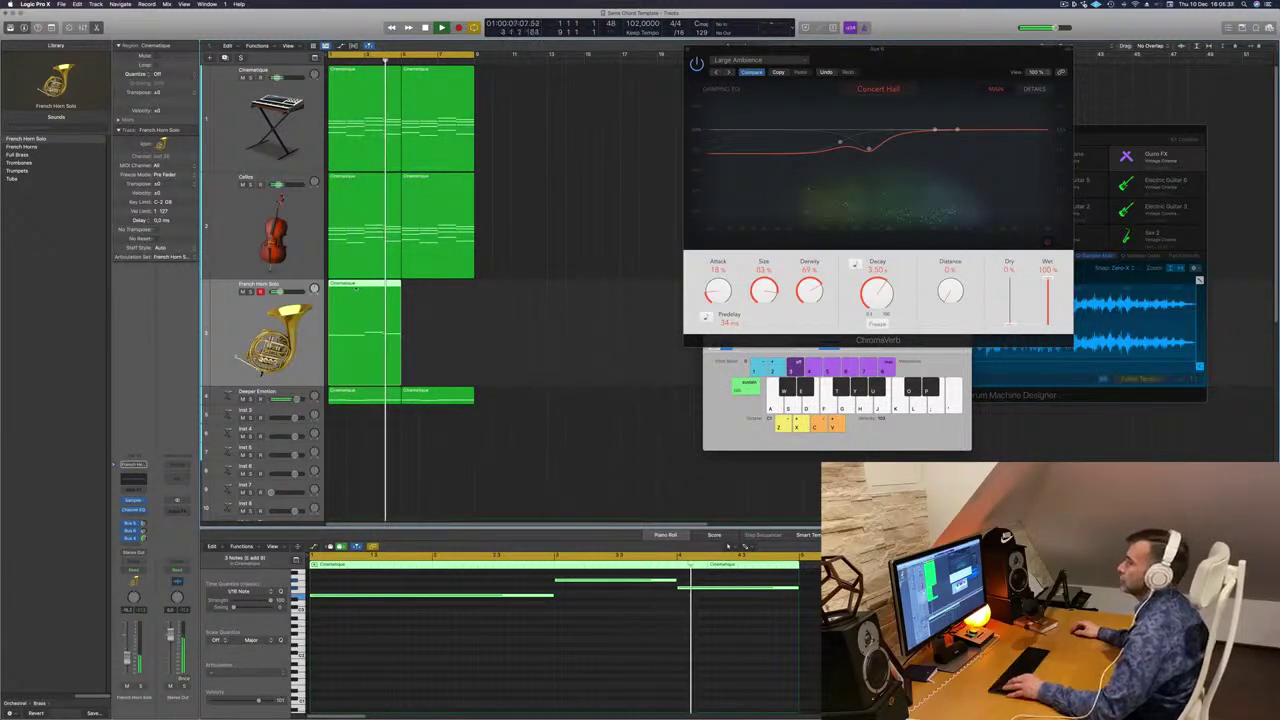
drag(379, 327, 426, 291)
key(space)
key(space)
drag(745, 48, 826, 57)
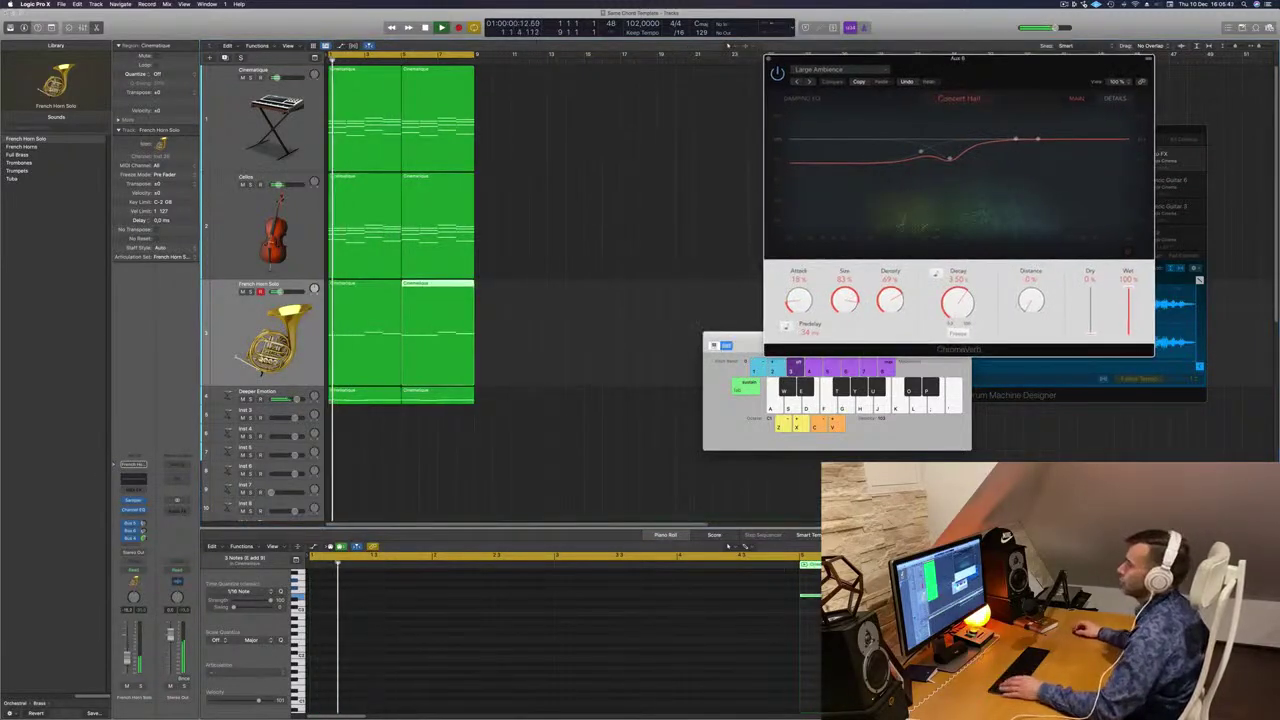
Inspect the Cellos track's Sampler settings, close the instrument window and deselect the regions.
key(Up)
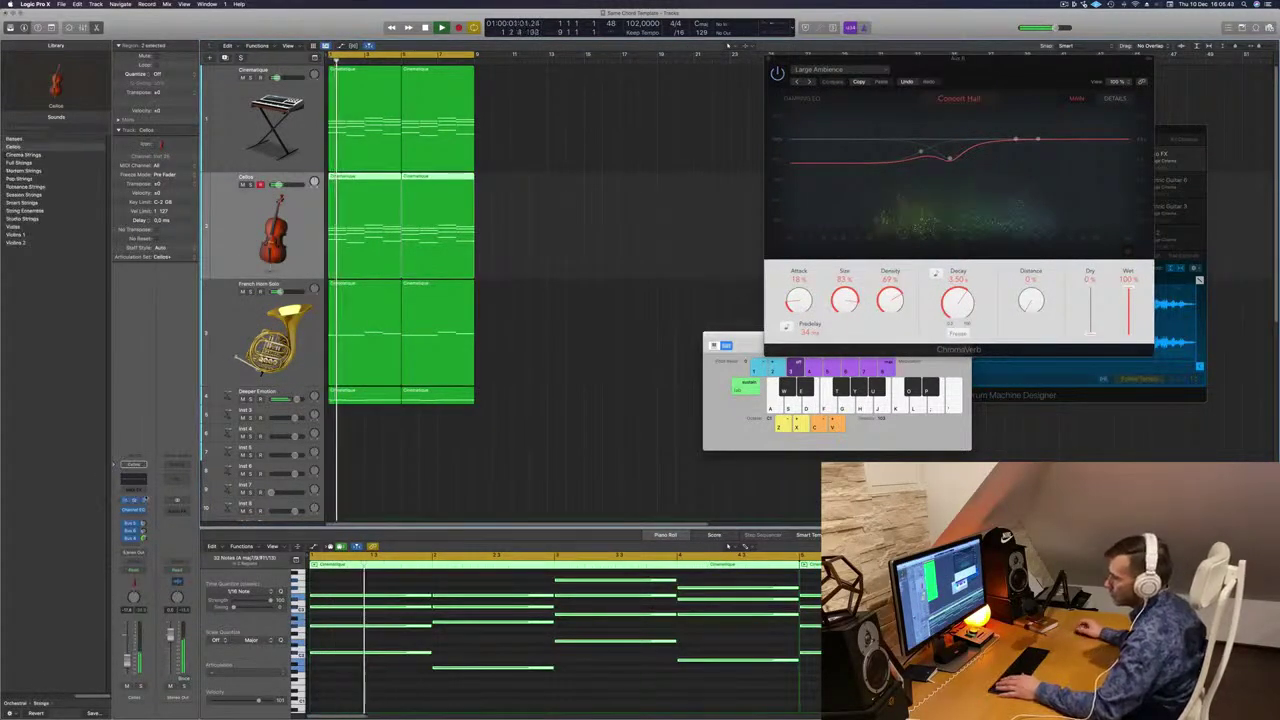
click(132, 501)
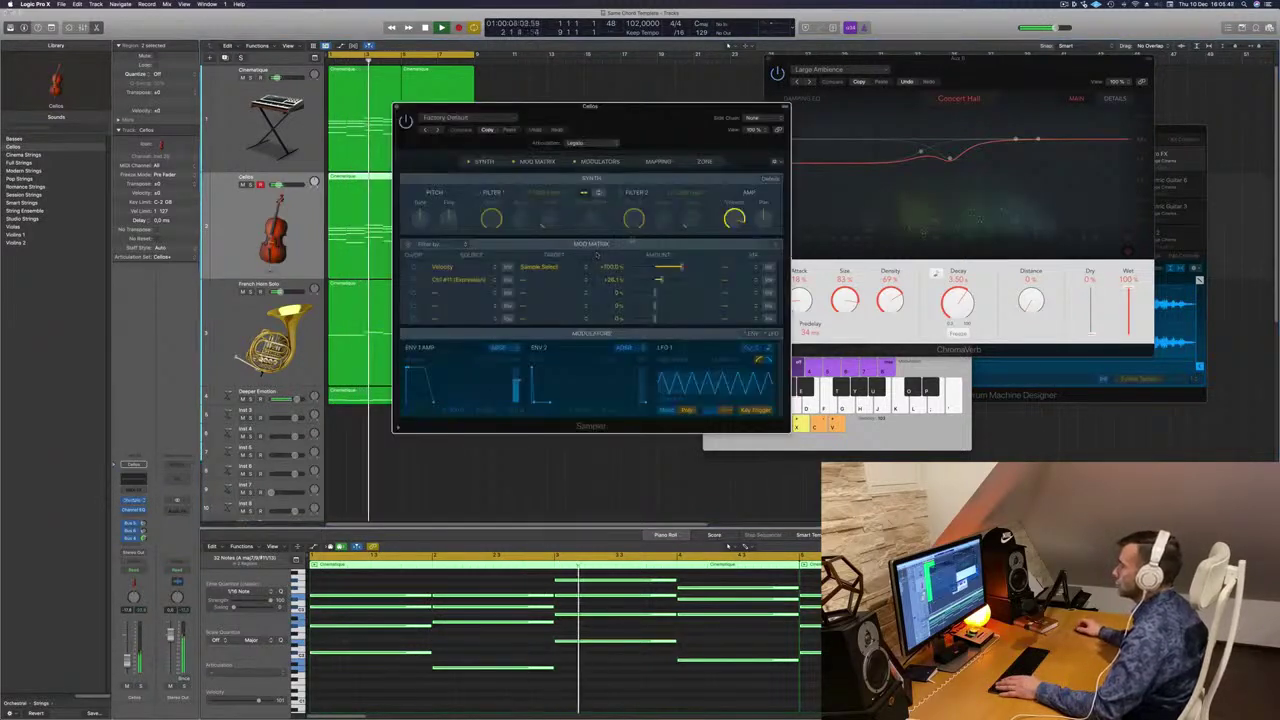
drag(406, 107, 378, 109)
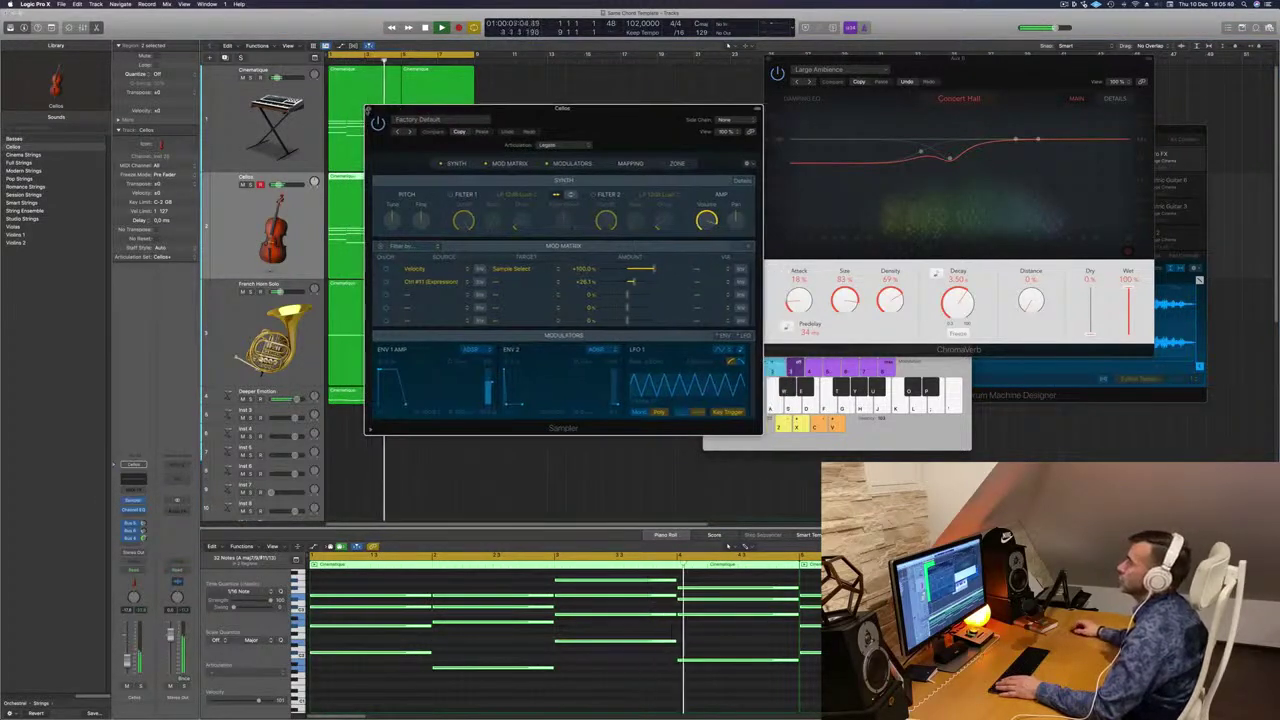
click(369, 108)
click(369, 108)
click(540, 250)
Audition the Cinematique chord track soloed from the start and turn its solo off again.
key(space)
key(space)
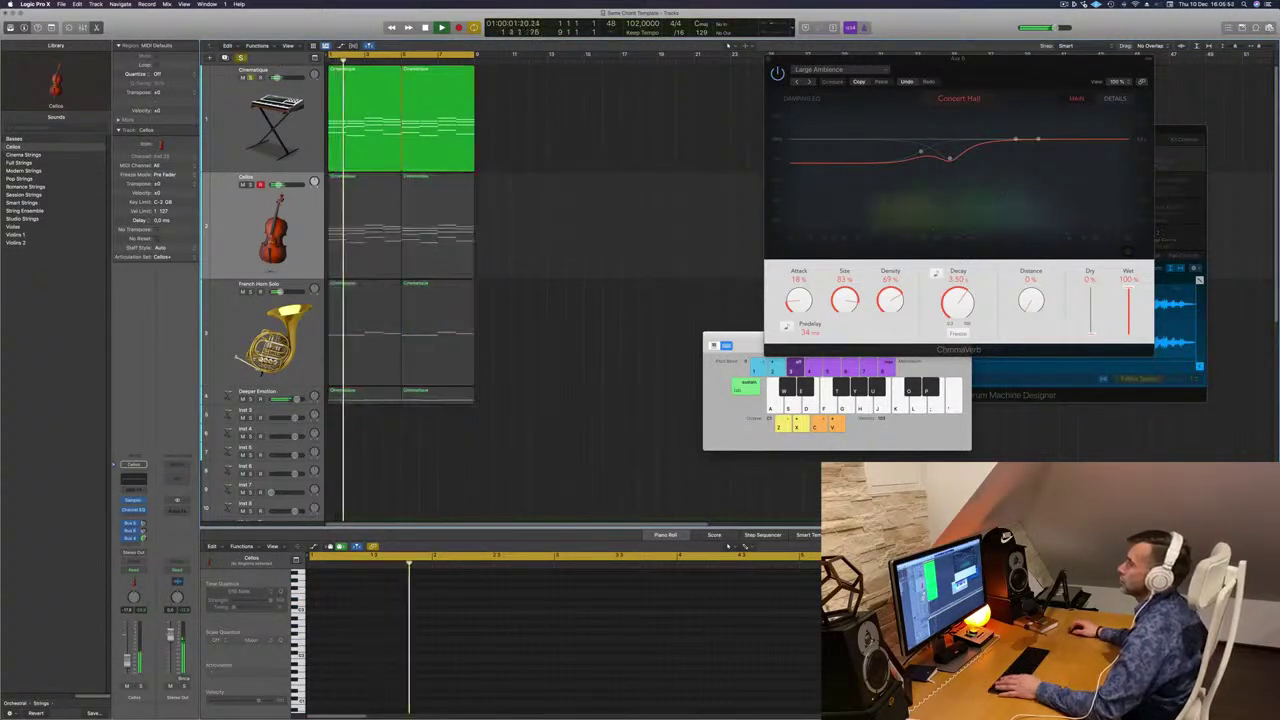
click(249, 79)
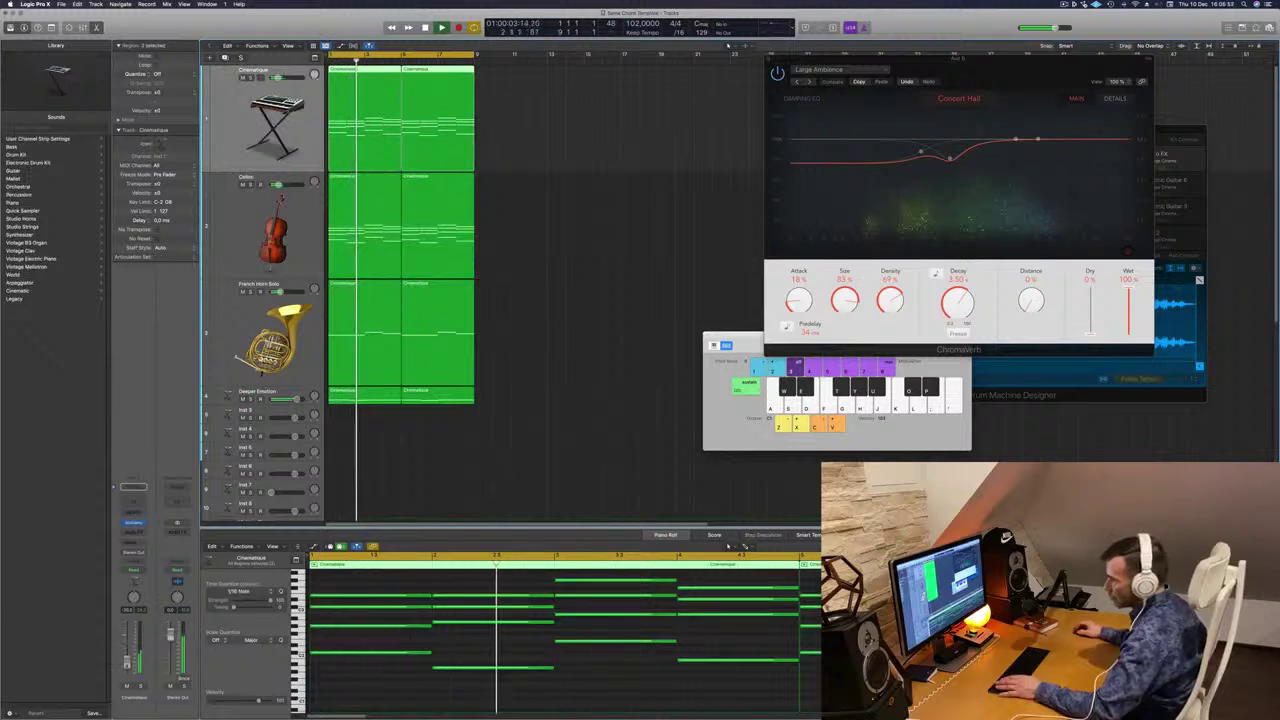
Move the ChromaVerb window aside and add a Bus 4 send to the Cinematique chord track's channel.
drag(923, 57, 950, 63)
click(133, 541)
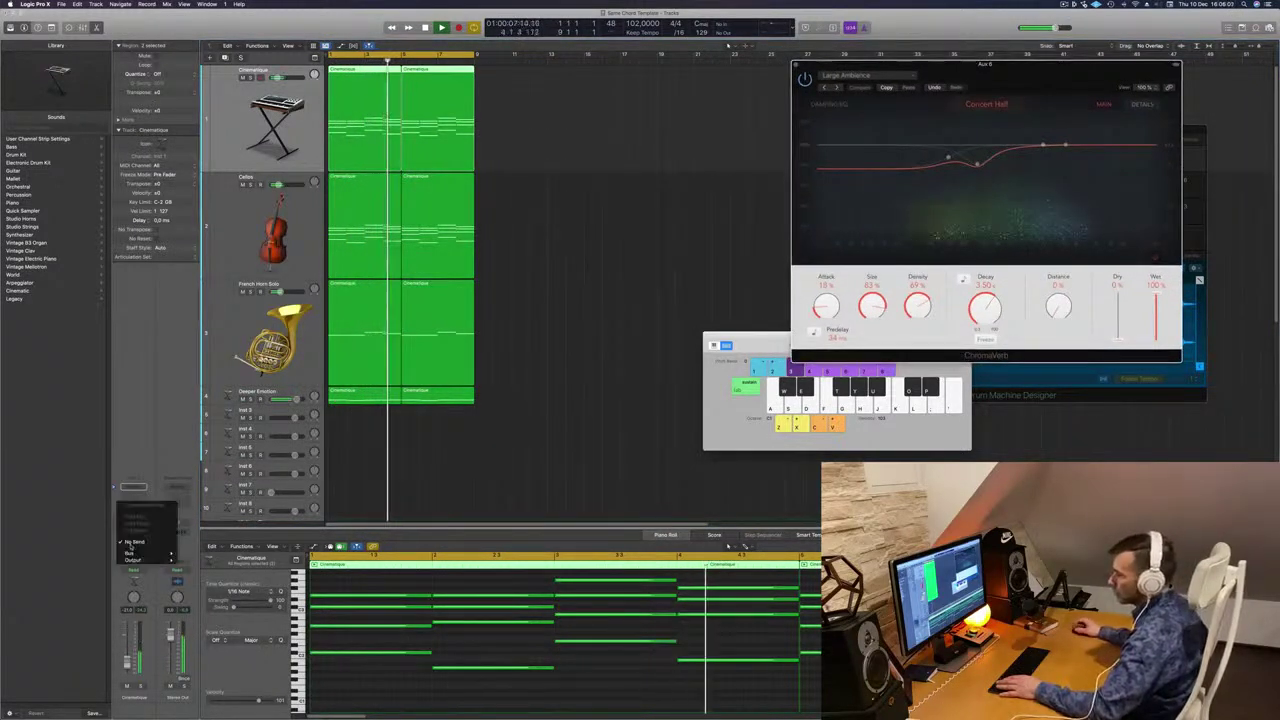
mouse_move(130, 553)
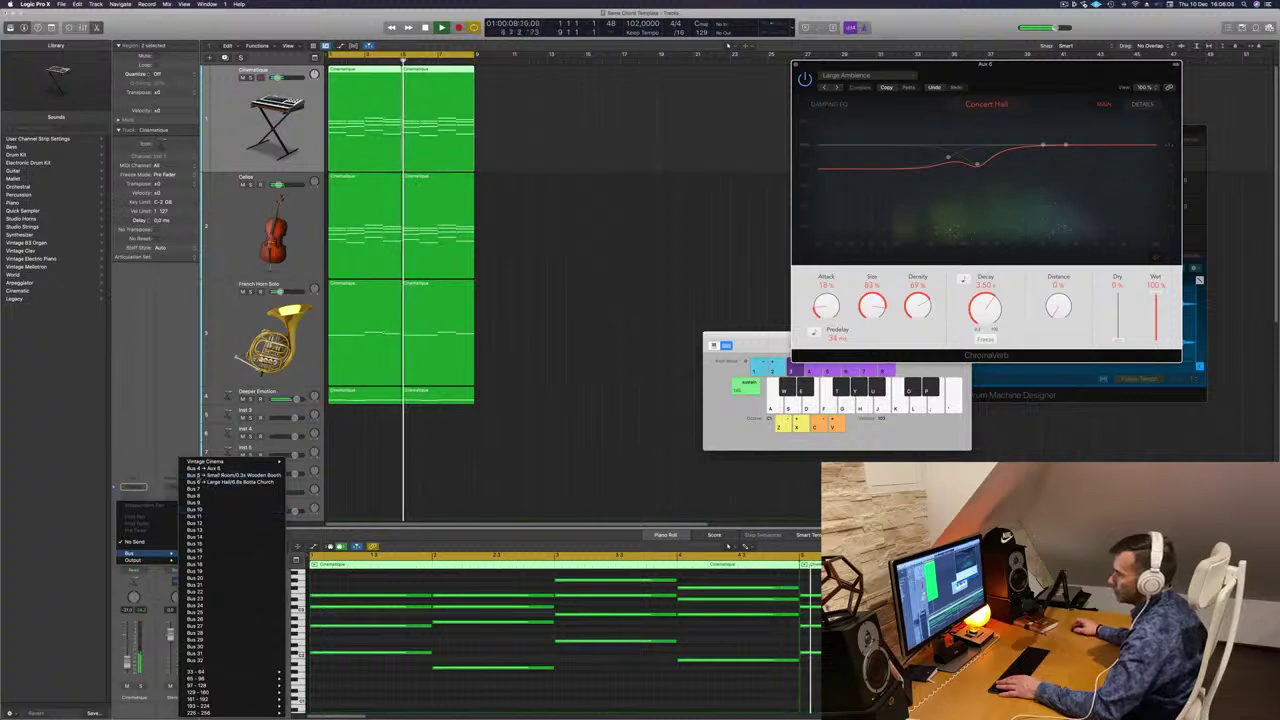
click(225, 475)
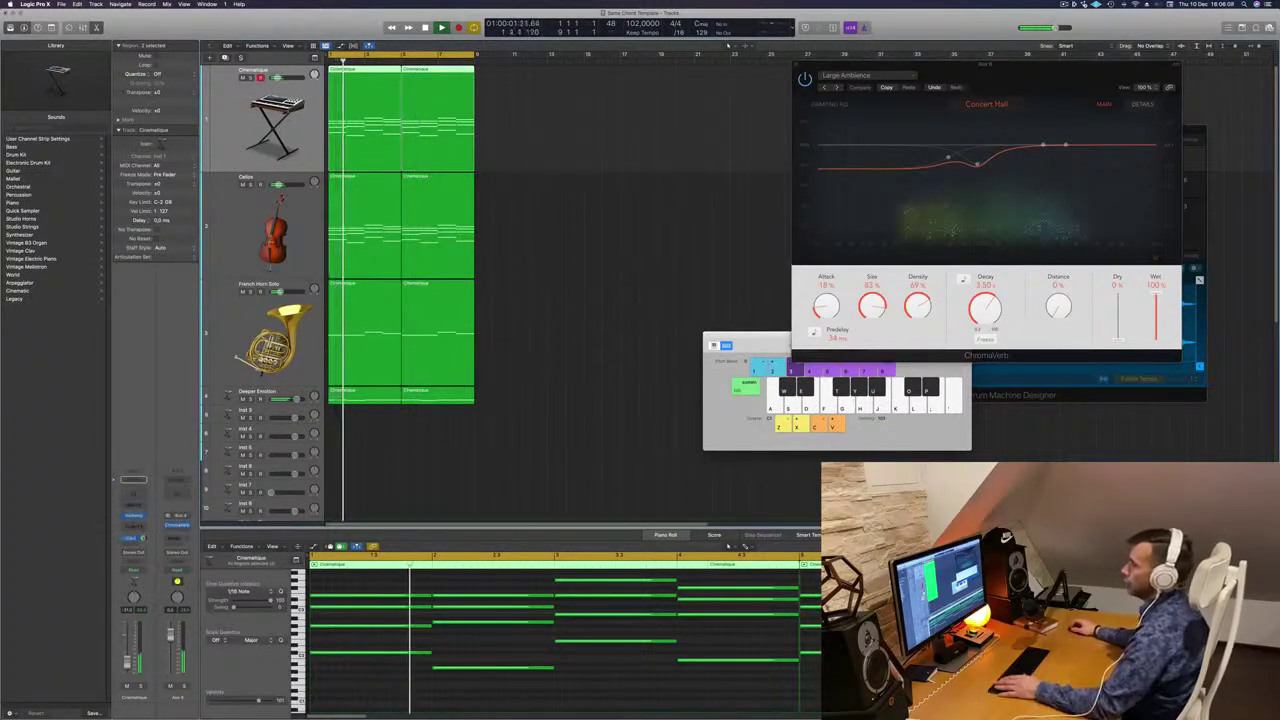
Select the Cellos track and the French Horn Solo track in turn while listening to the mix.
click(284, 243)
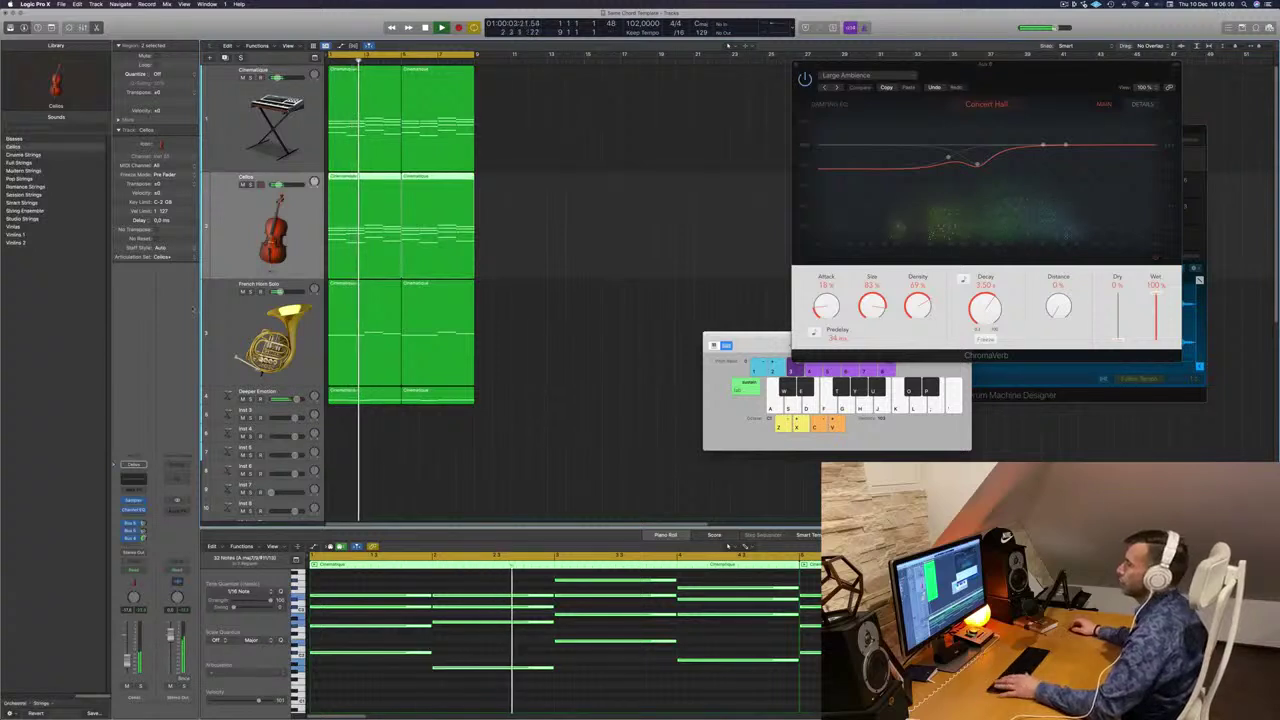
click(219, 316)
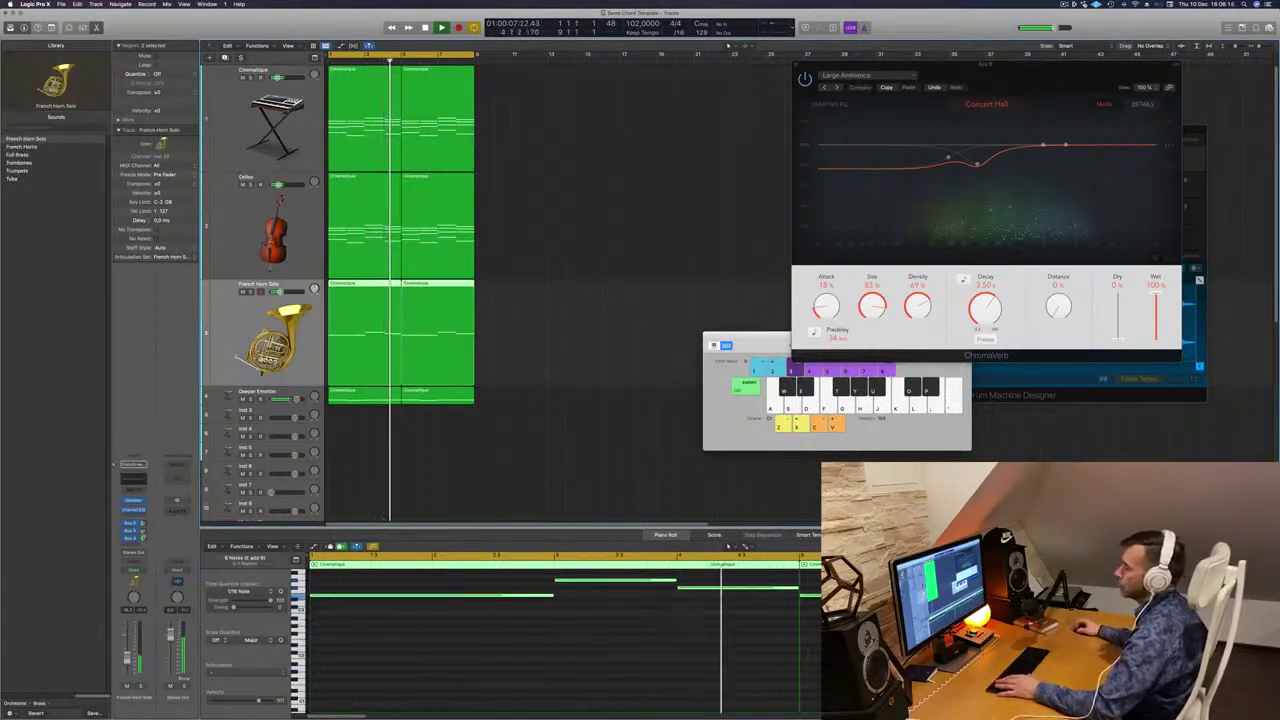
Duplicate the French Horn Solo track and copy the first Cellos chord region onto the new track.
key(r)
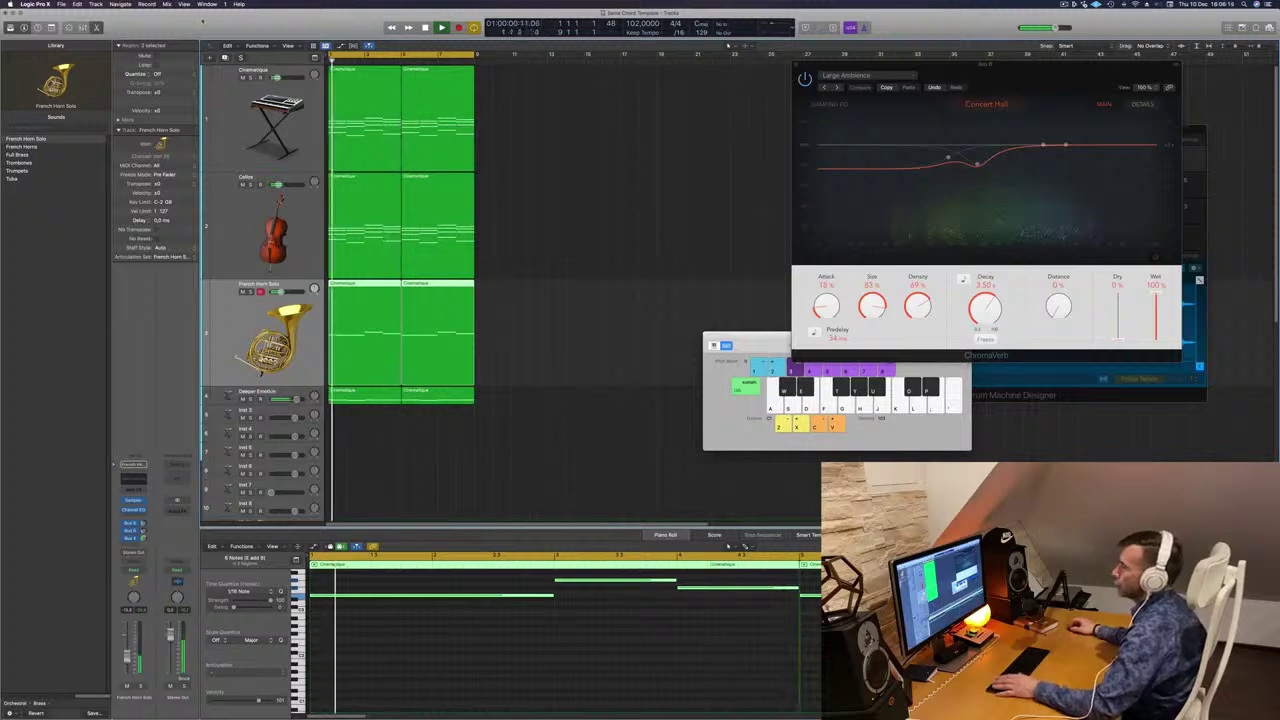
key(super+d)
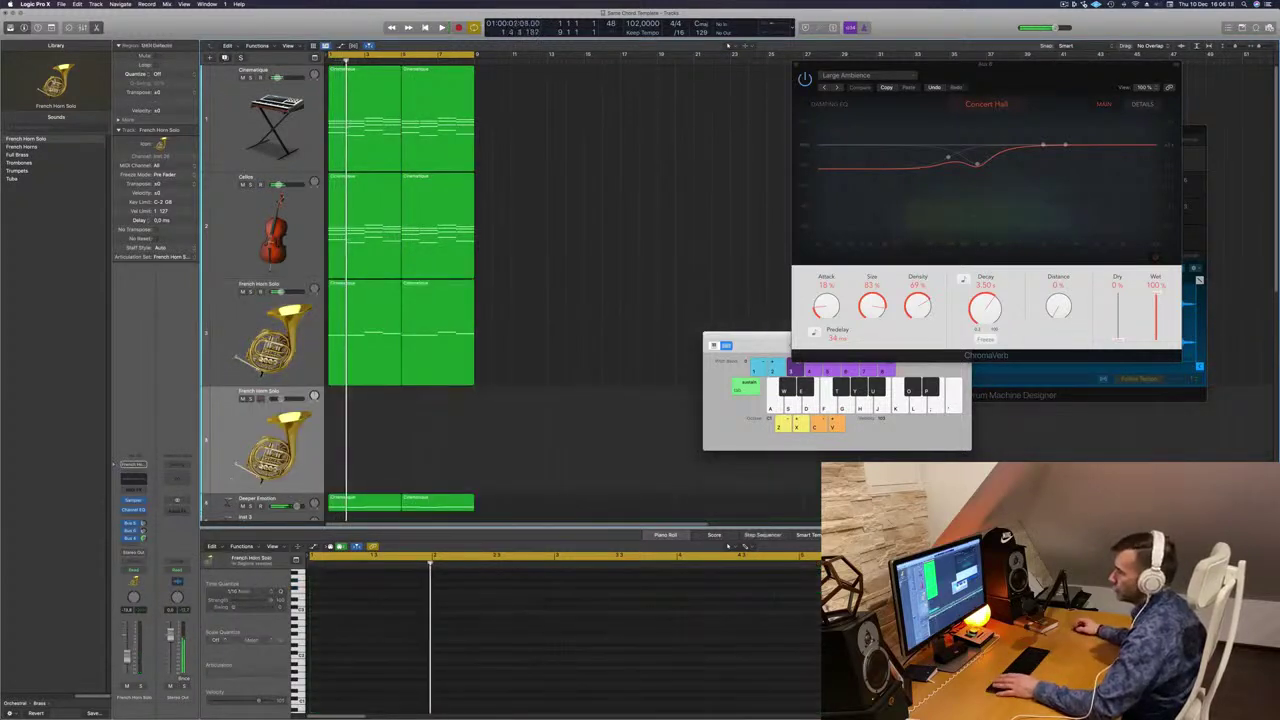
drag(500, 363, 360, 363)
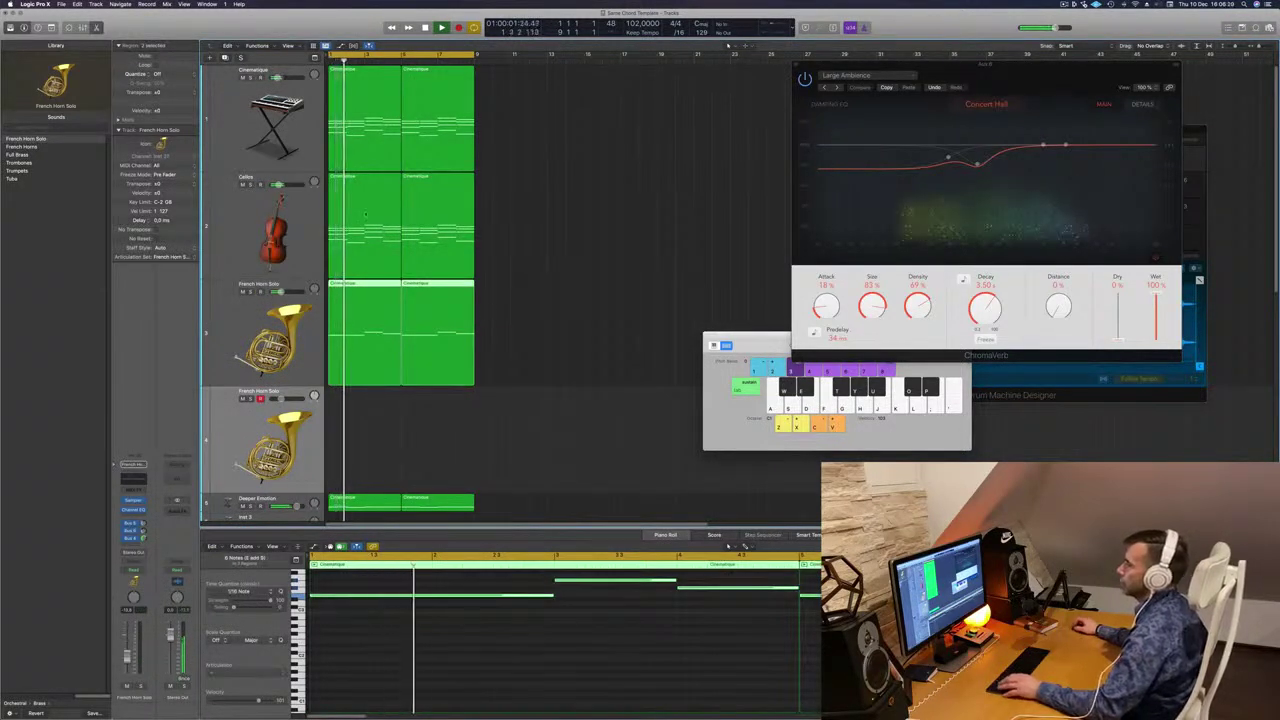
click(360, 221)
drag(360, 221, 360, 440)
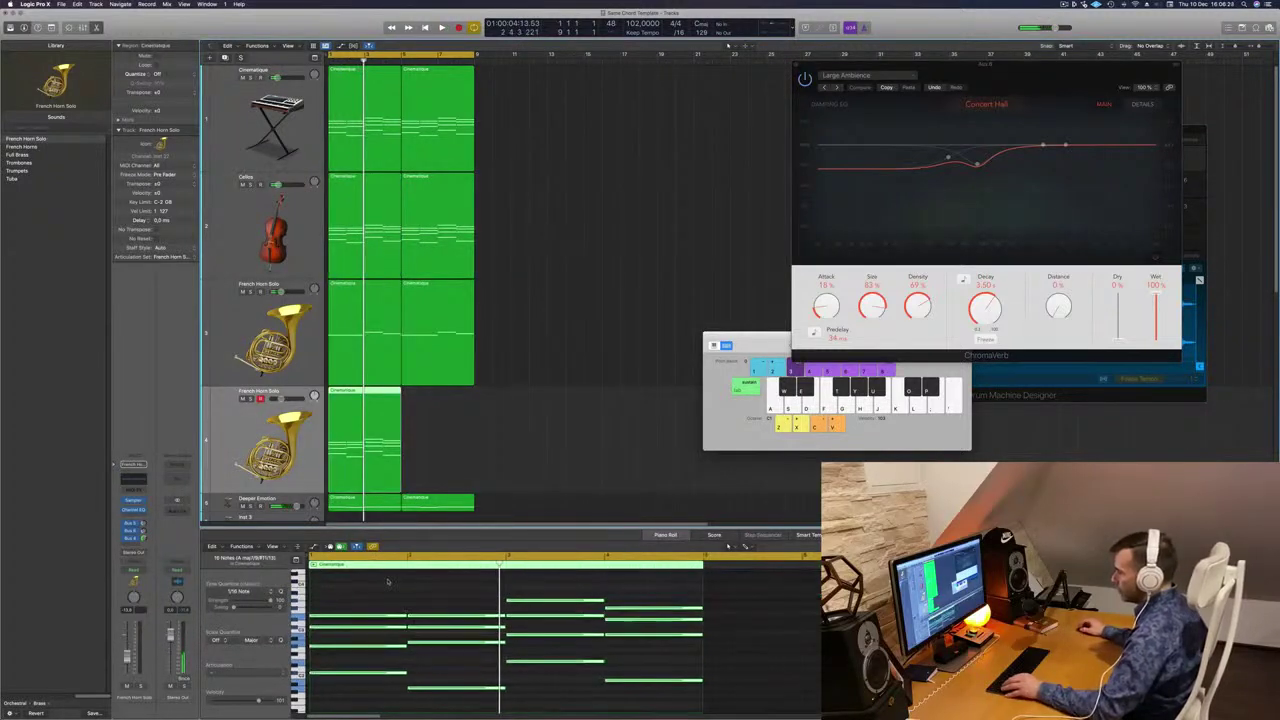
Delete the upper chord notes in the new French horn region, keeping only the lowest line, and copy the region directly after itself.
drag(388, 580, 605, 648)
key(Delete)
key(space)
drag(350, 410, 425, 400)
click(254, 427)
key(Return)
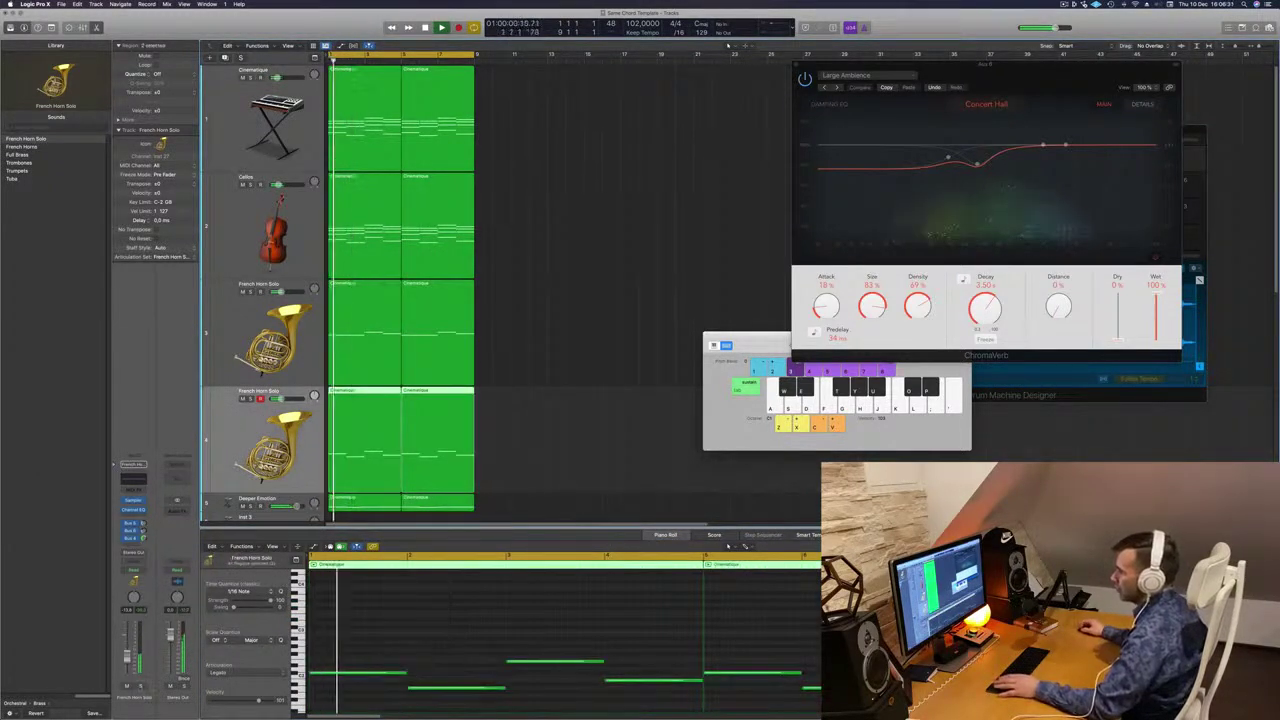
Audition the second French Horn Solo track from the start, with its solo switched on and off again.
key(Return)
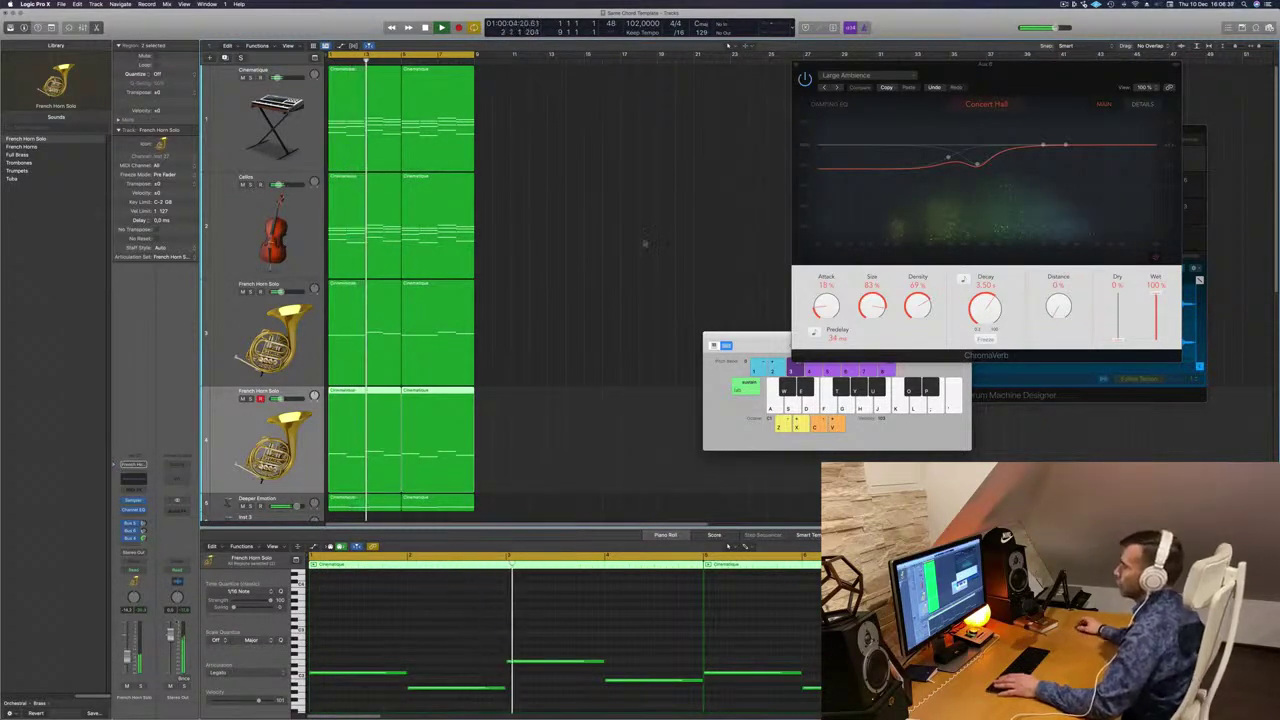
key(s)
click(251, 400)
Repeat the regions of all tracks once and extend the cycle range to bar 17.
scroll(587, 269, down, 3)
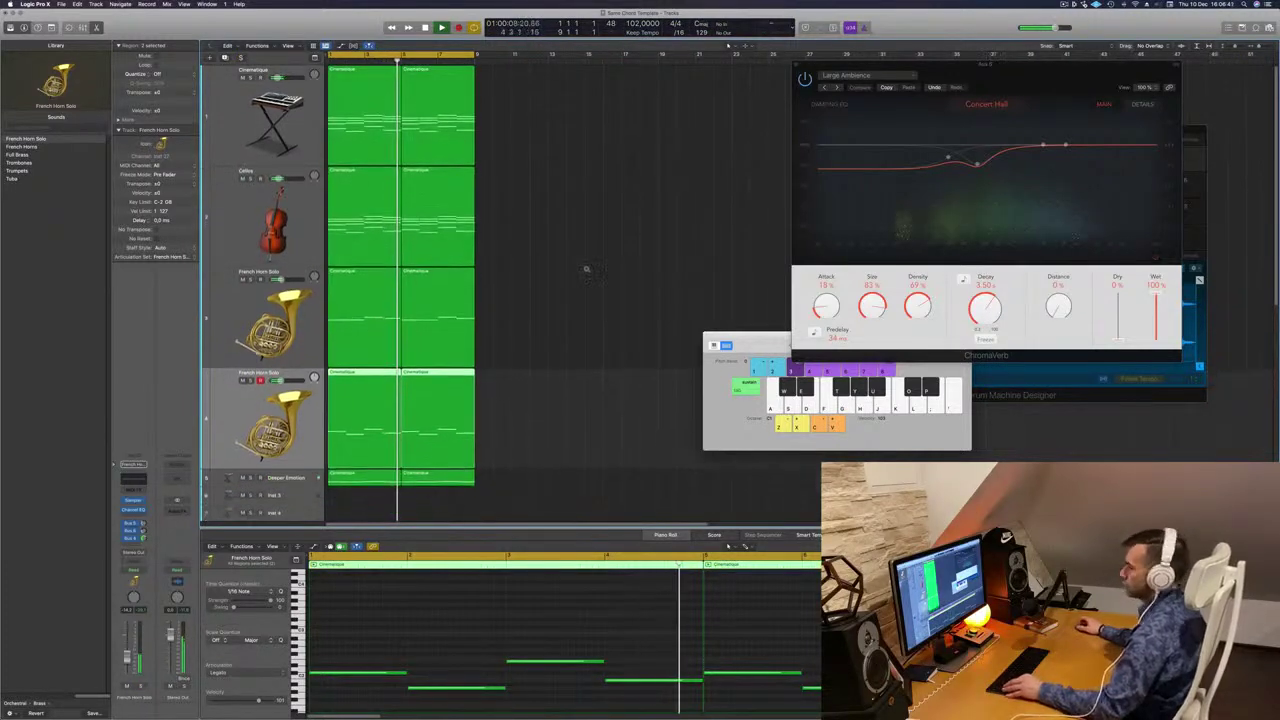
key(super+r)
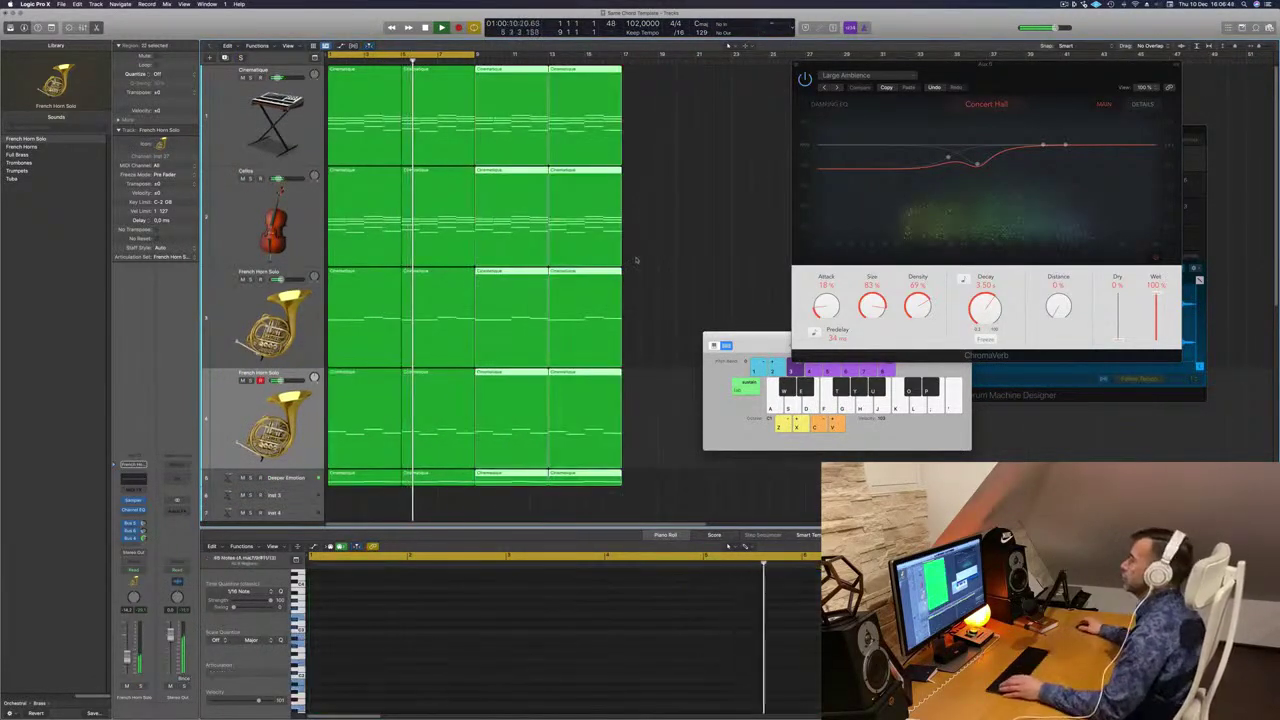
click(638, 260)
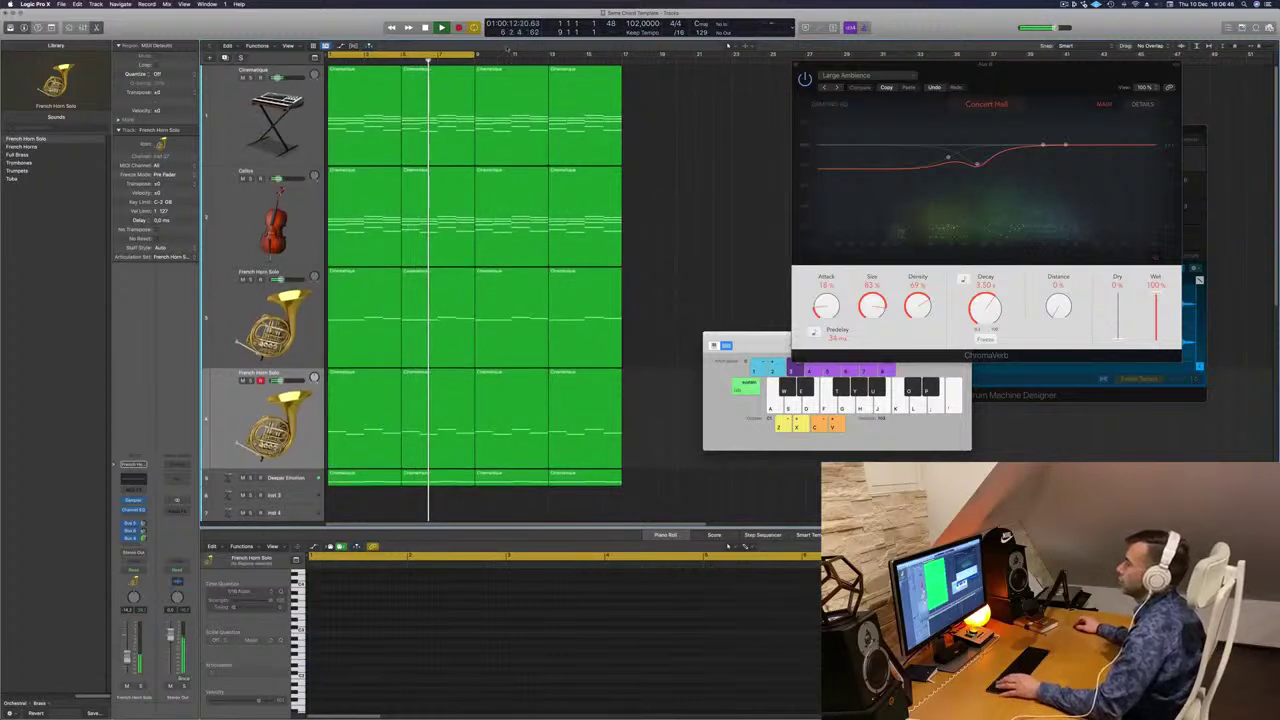
drag(475, 52, 623, 75)
Duplicate the Cellos track and copy the four low-line regions of the second French Horn Solo track onto the duplicate.
click(238, 205)
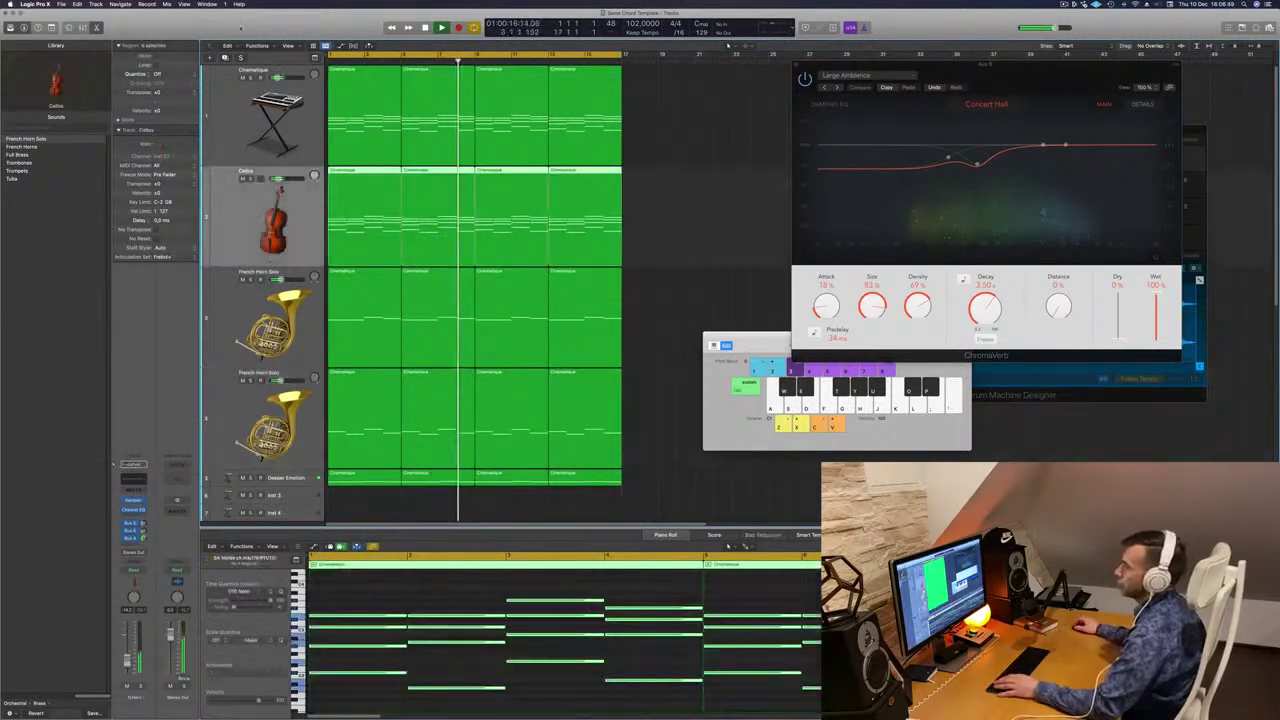
key(super+d)
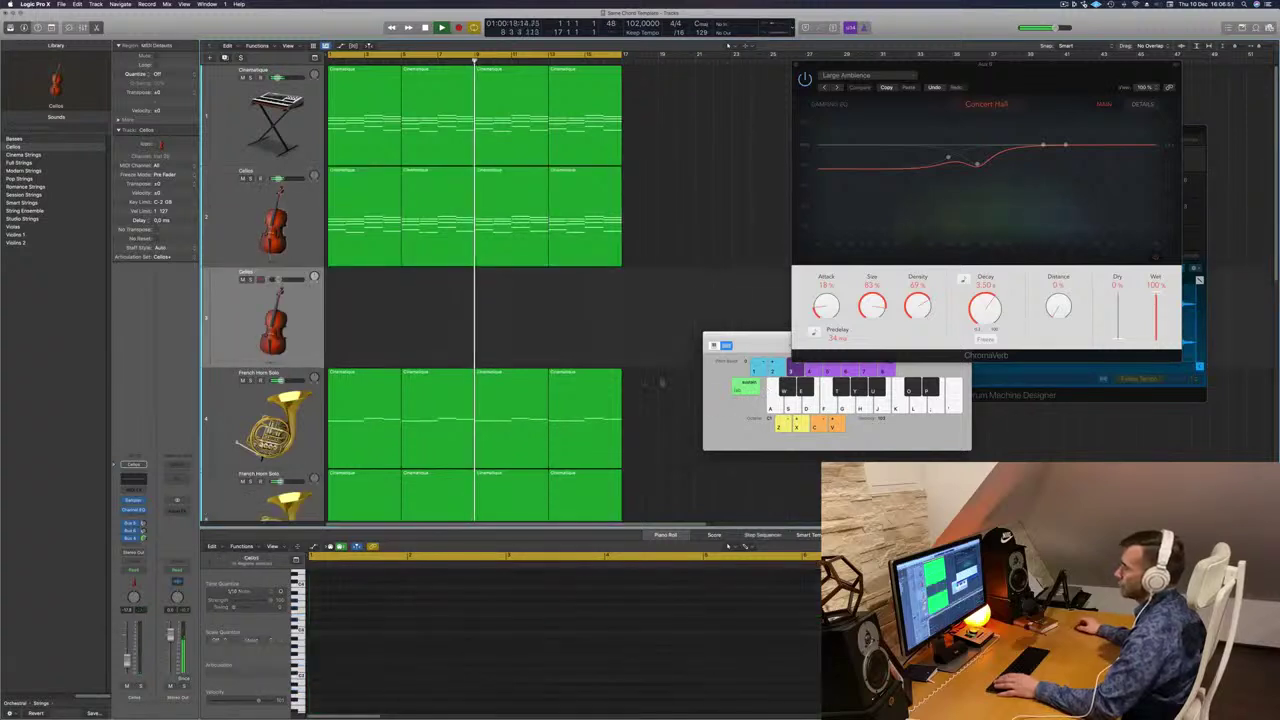
scroll(661, 382, down, 5)
drag(649, 398, 324, 217)
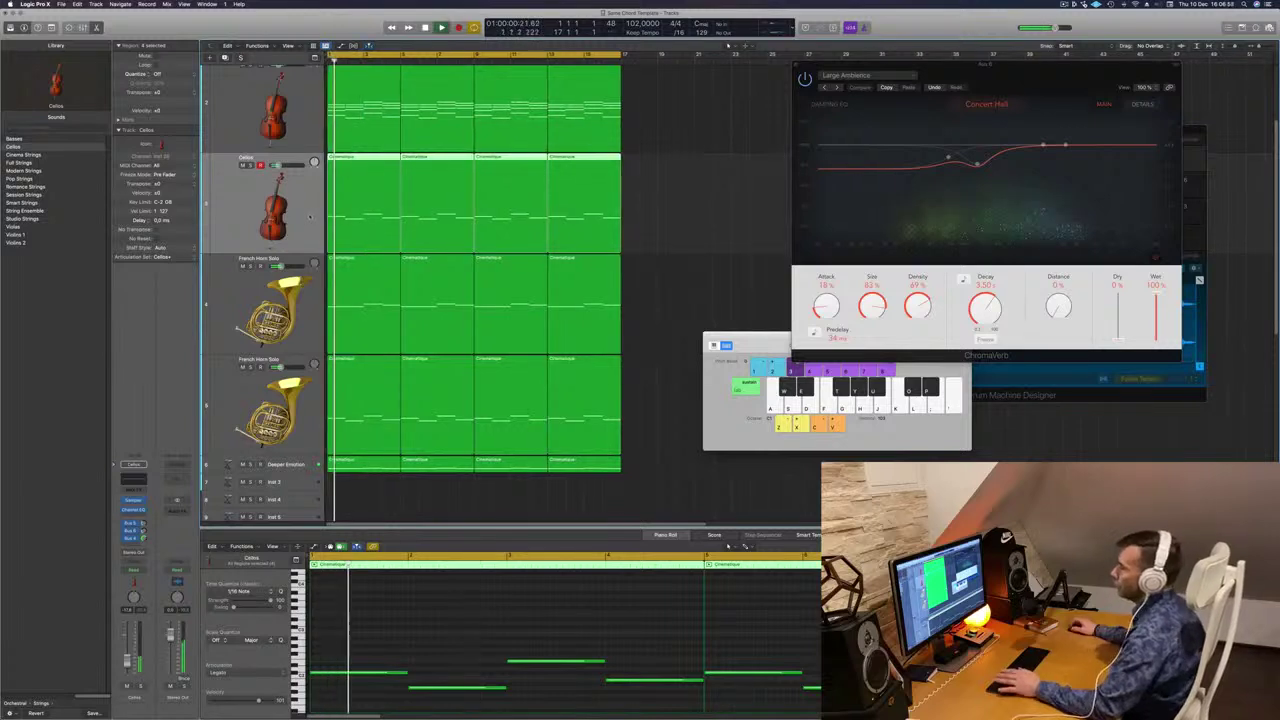
Transpose the duplicated Cellos track's regions down one octave while the track is soloed, and turn the solo off.
key(ctrl+s)
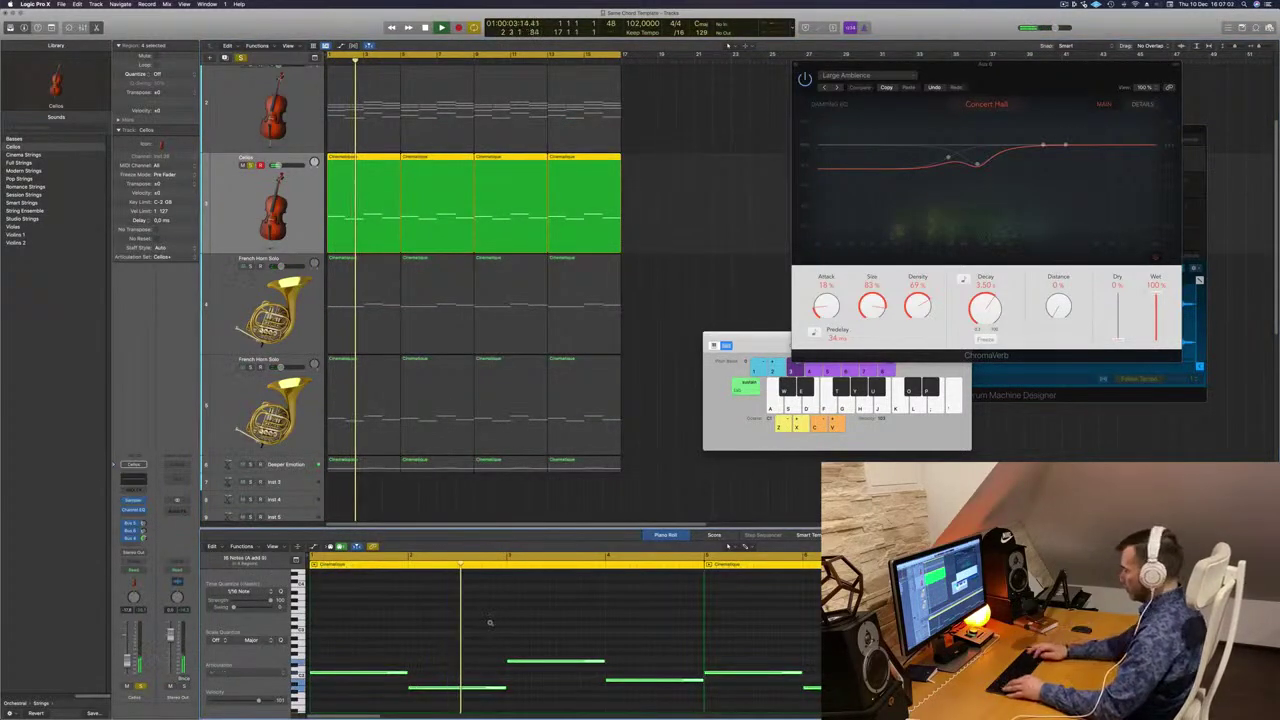
scroll(490, 625, up, 2)
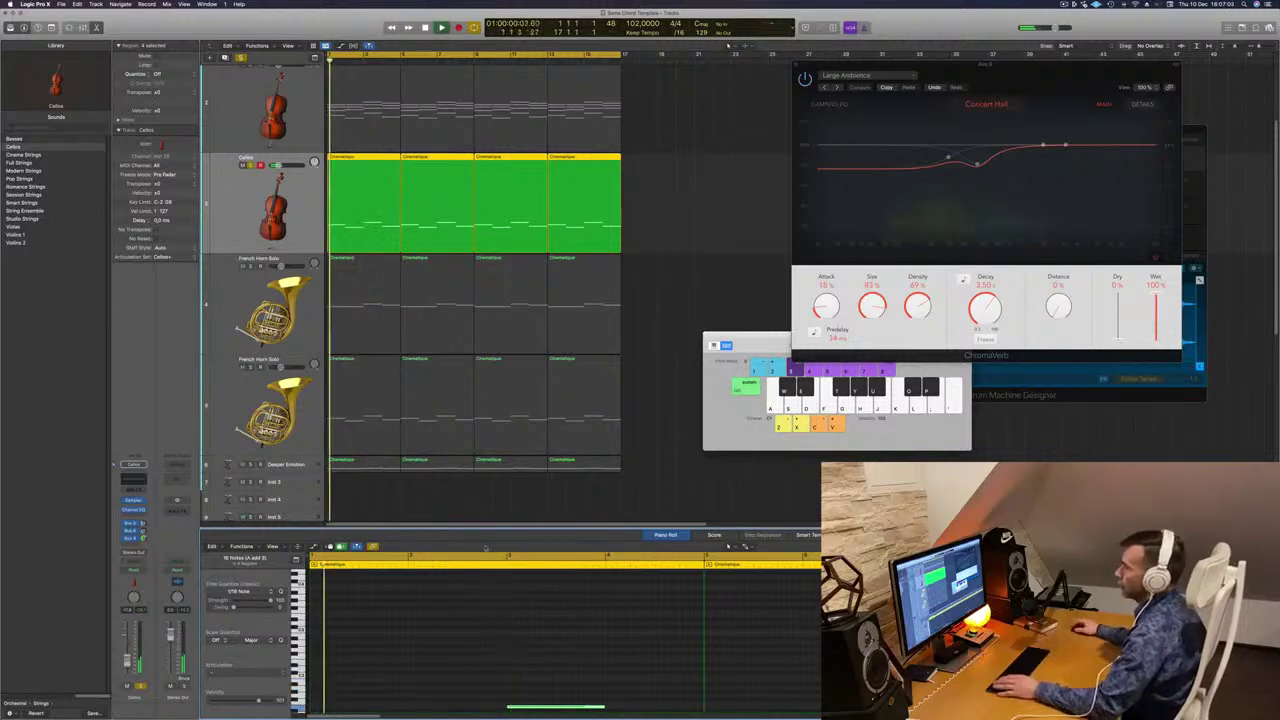
key(ctrl+s)
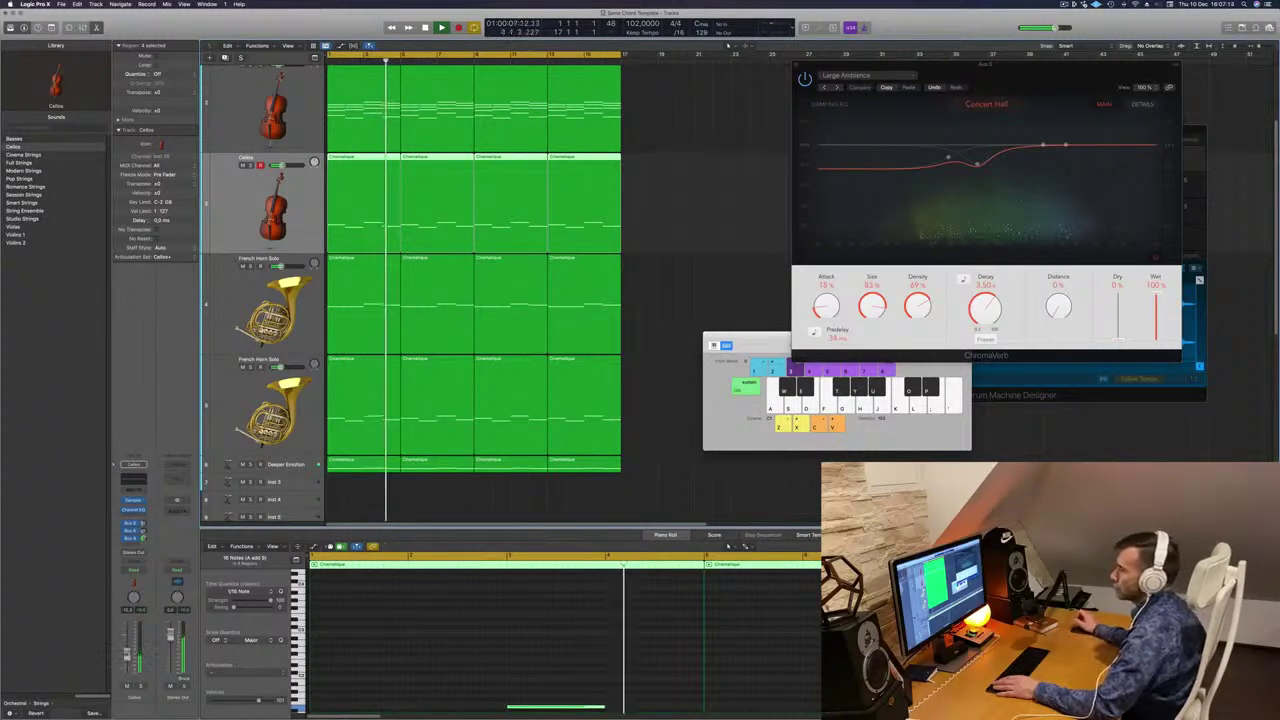
Deselect the regions, move the Musical Typing window aside and play the mix from the start.
click(660, 457)
key(space)
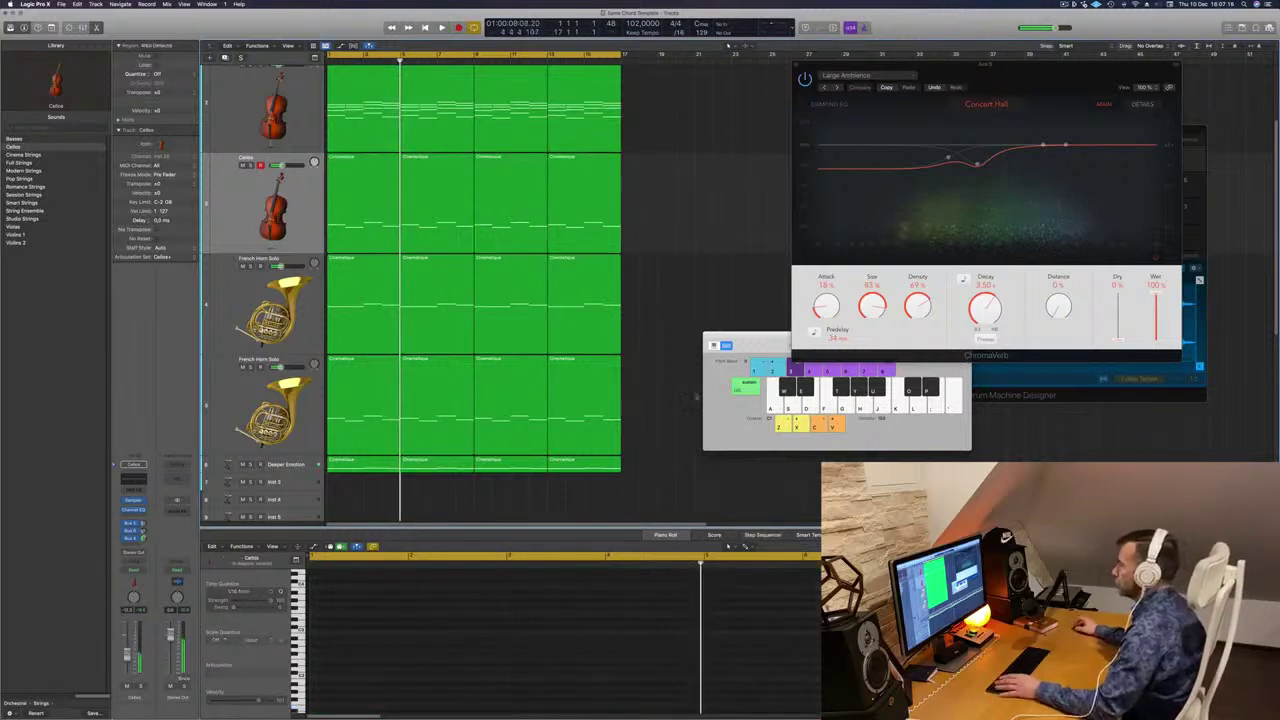
drag(779, 345, 998, 366)
key(Return)
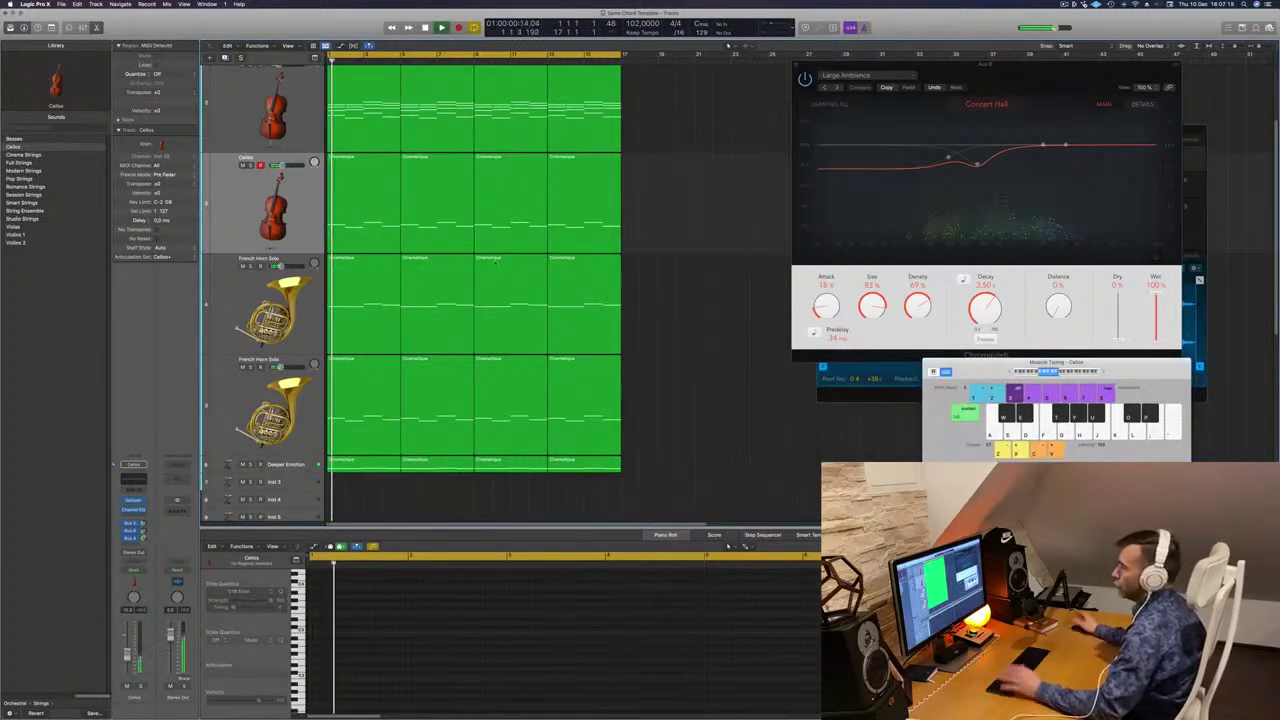
scroll(673, 236, up, 3)
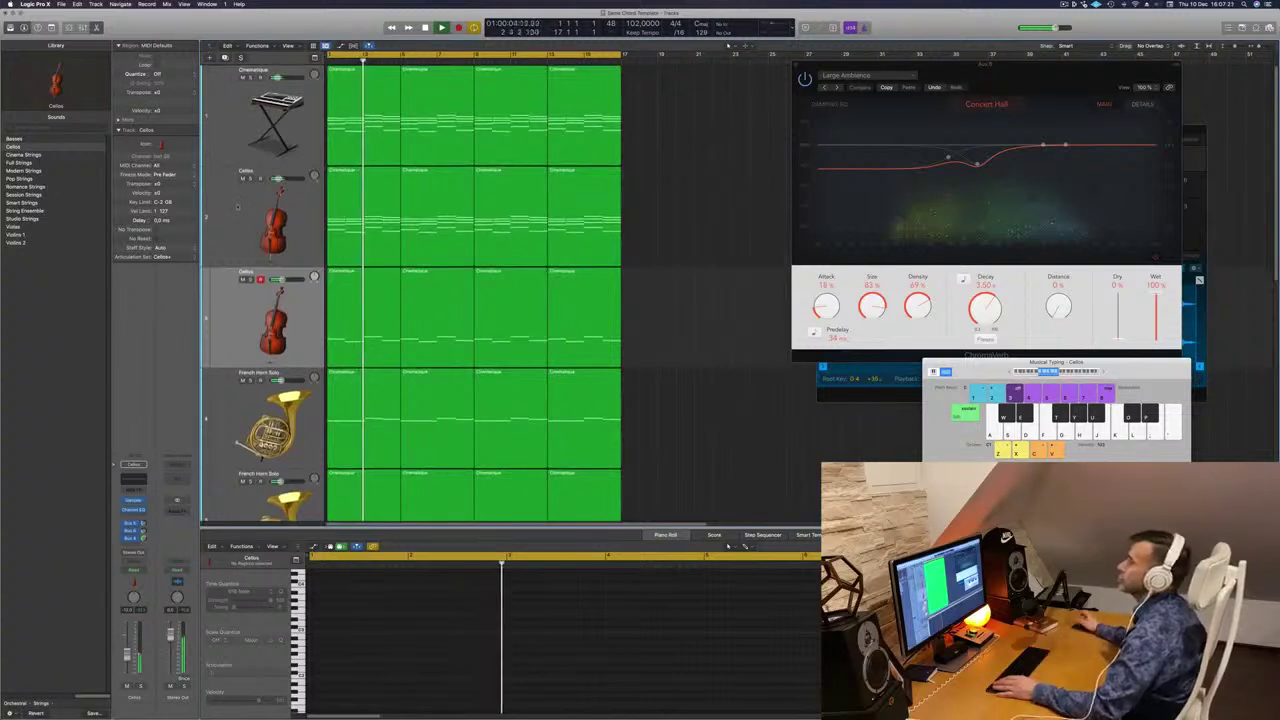
Duplicate the Cellos chord track and move the empty duplicate above it.
click(237, 207)
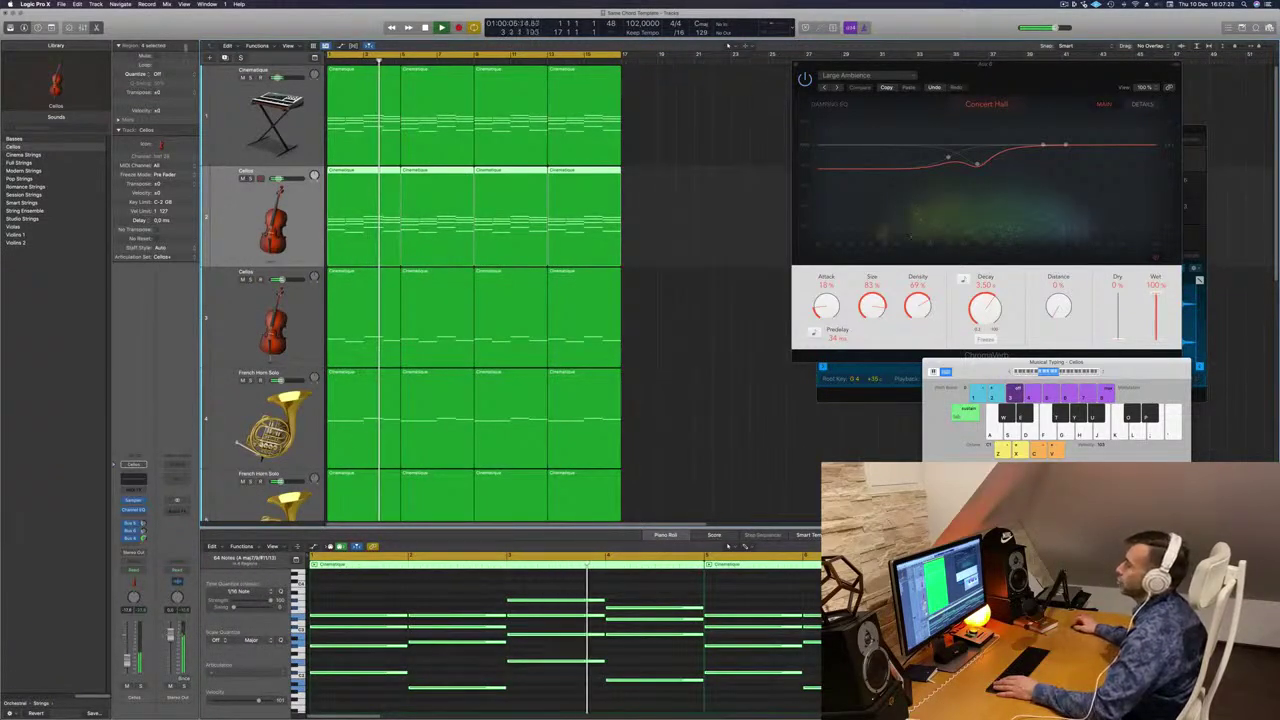
click(226, 58)
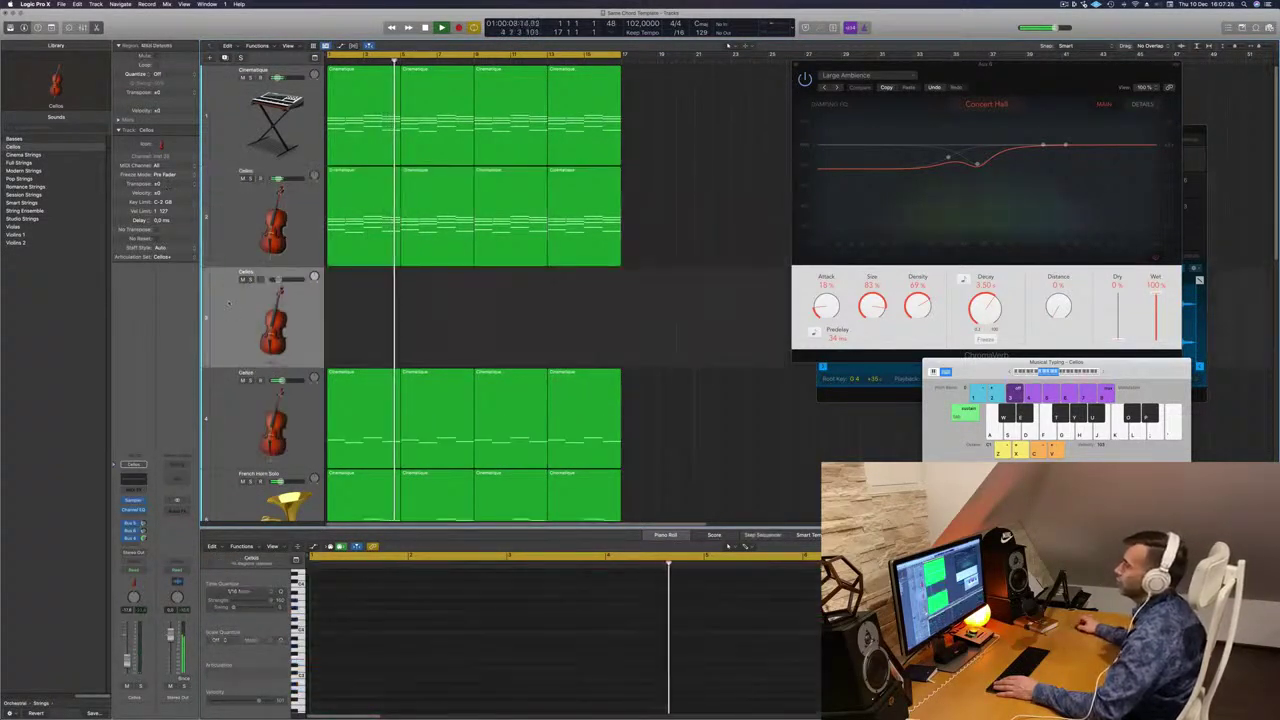
drag(233, 303, 236, 212)
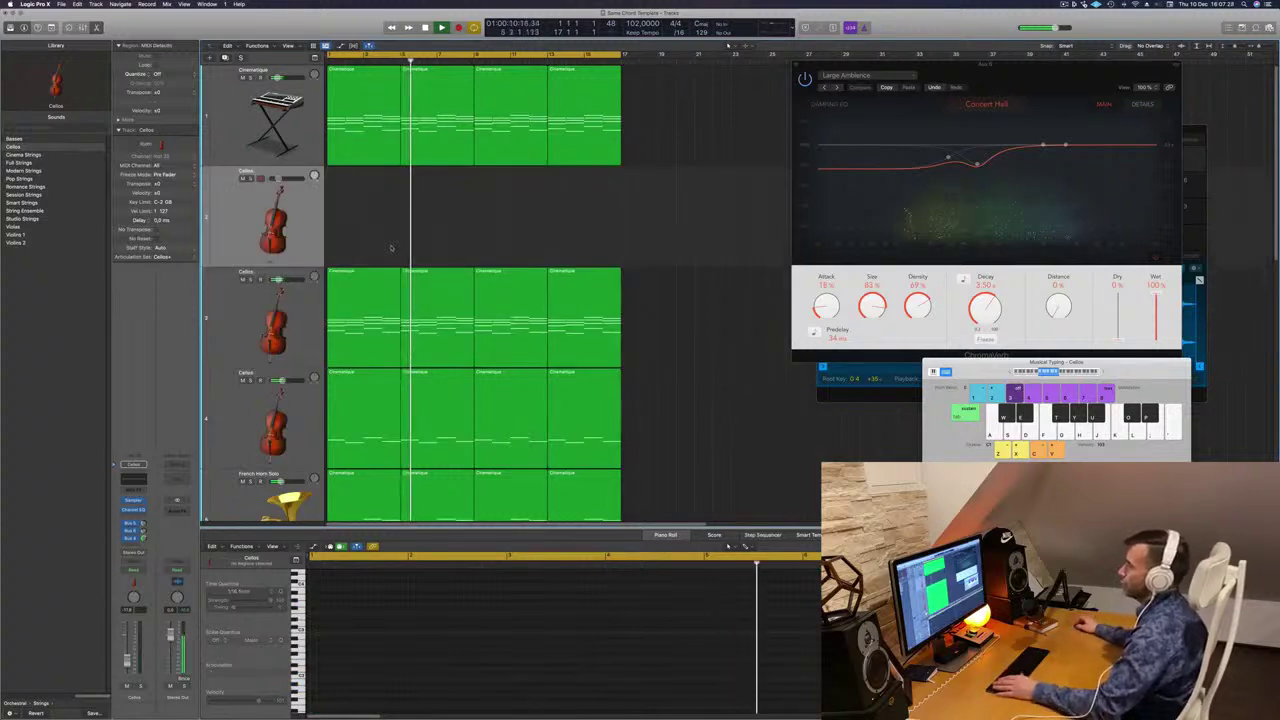
Stop playback and copy the first Cellos chord region onto the empty Cellos track above.
click(352, 296)
key(space)
drag(352, 296, 350, 225)
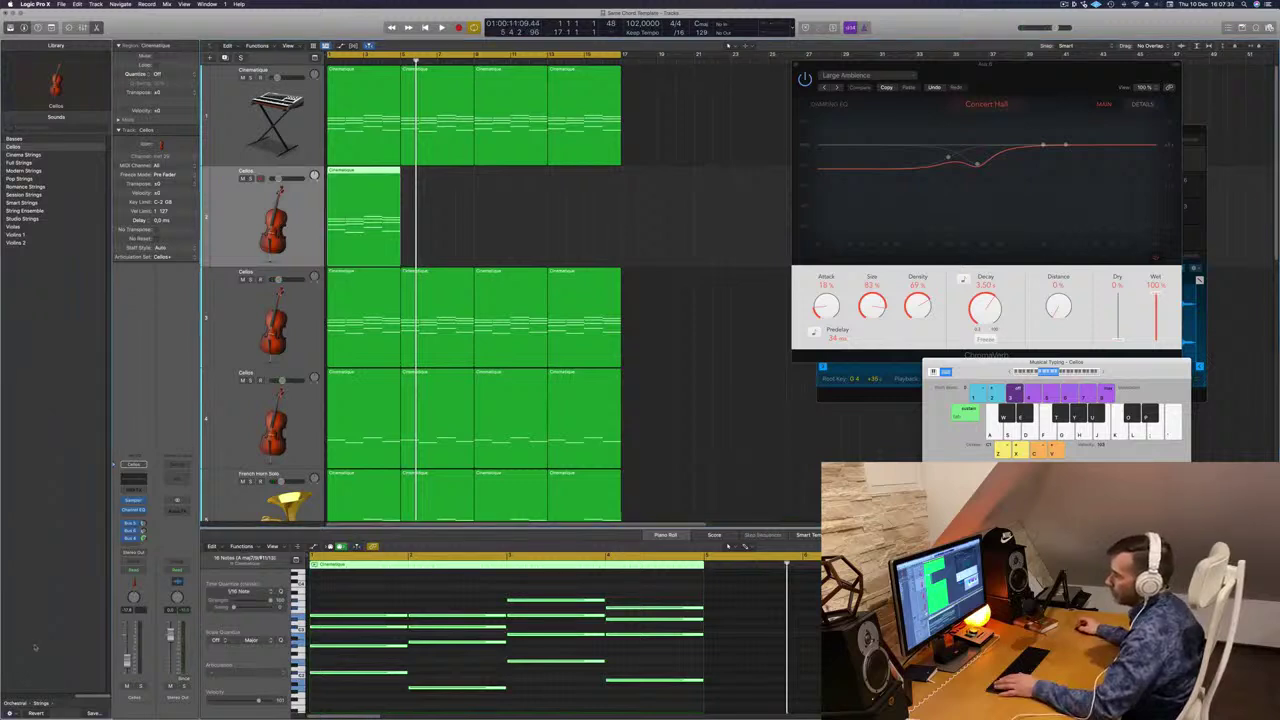
Load the Yamaha Grand Piano patch on the new track and play from the start.
click(14, 703)
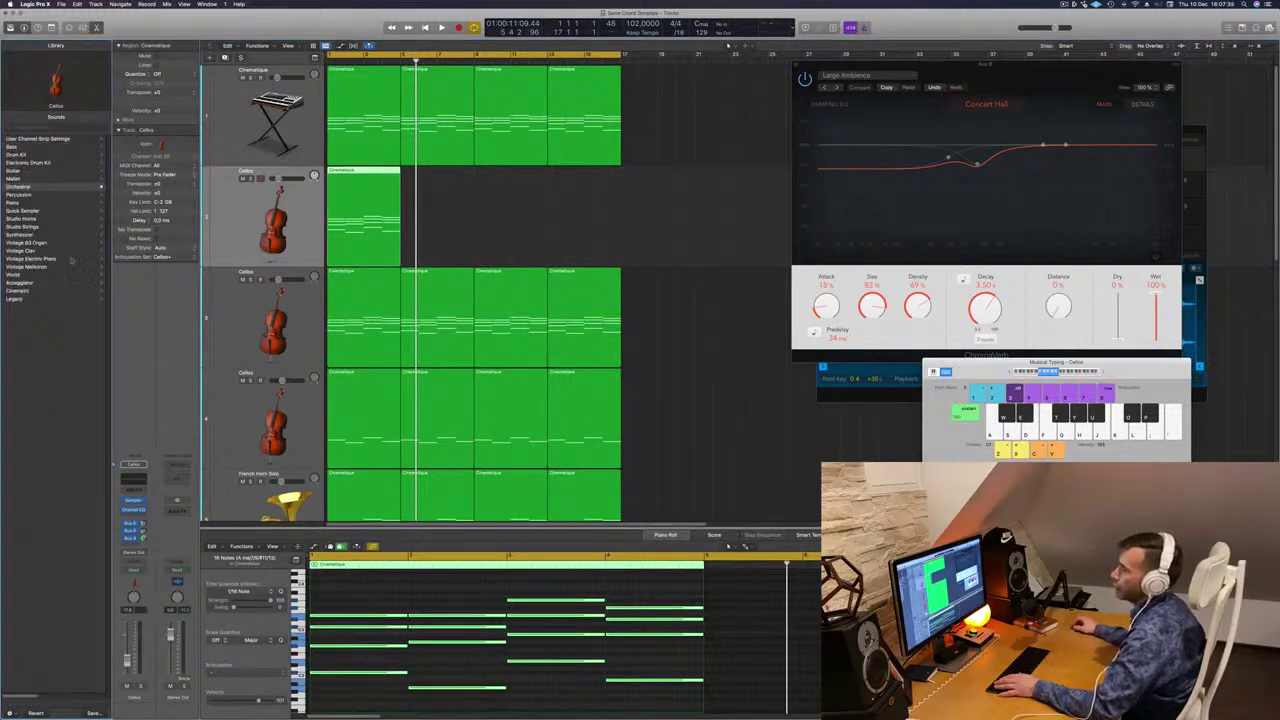
click(19, 203)
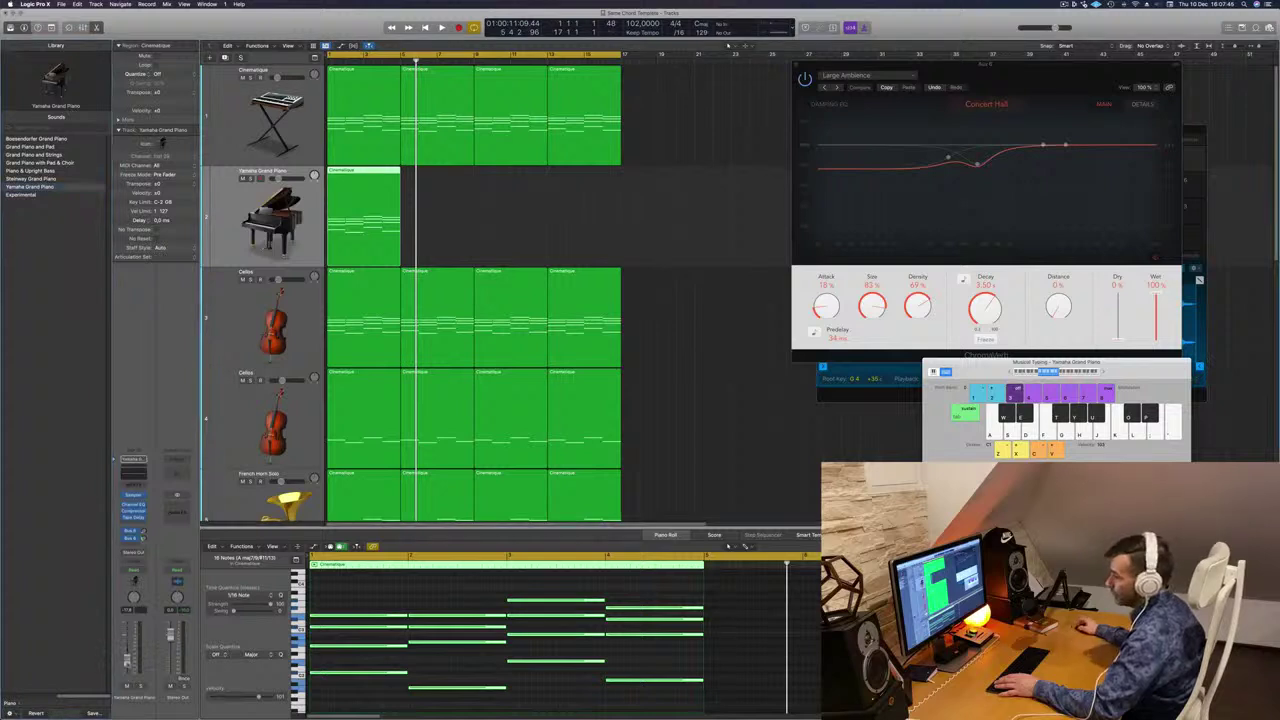
key(Return)
key(space)
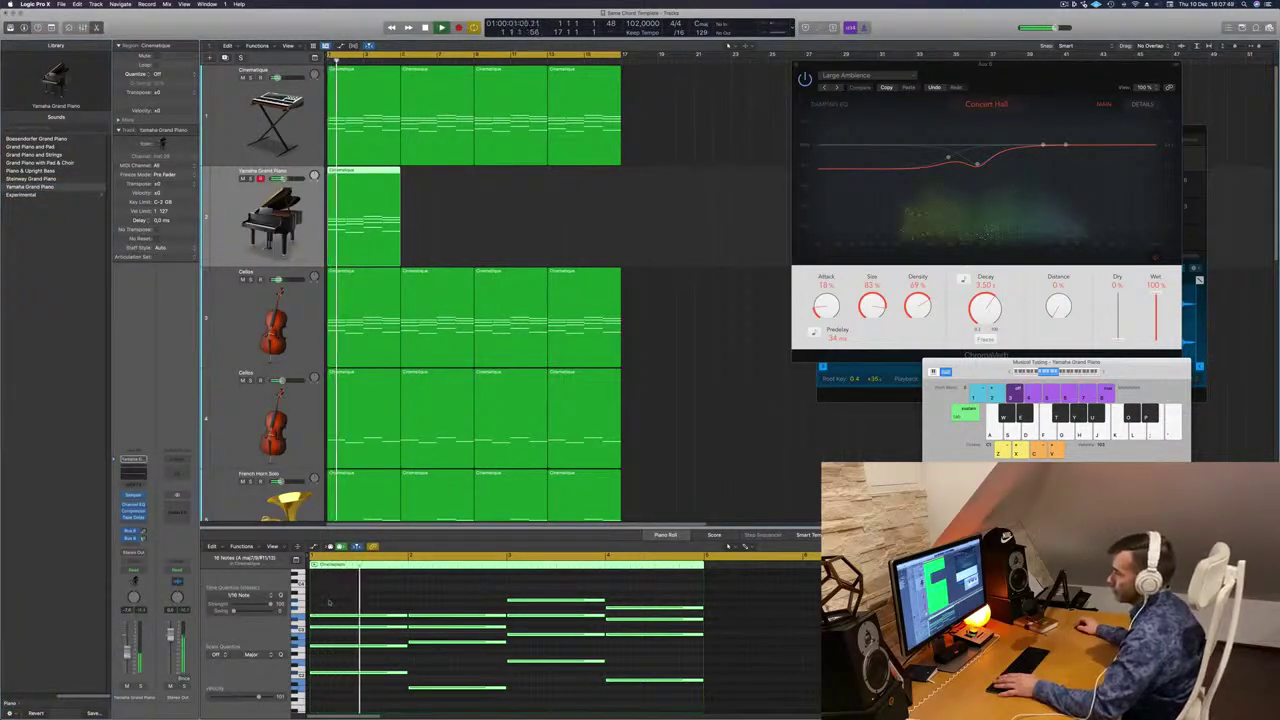
Shorten all notes of the piano region to short chord stabs at the start of each bar.
click(398, 599)
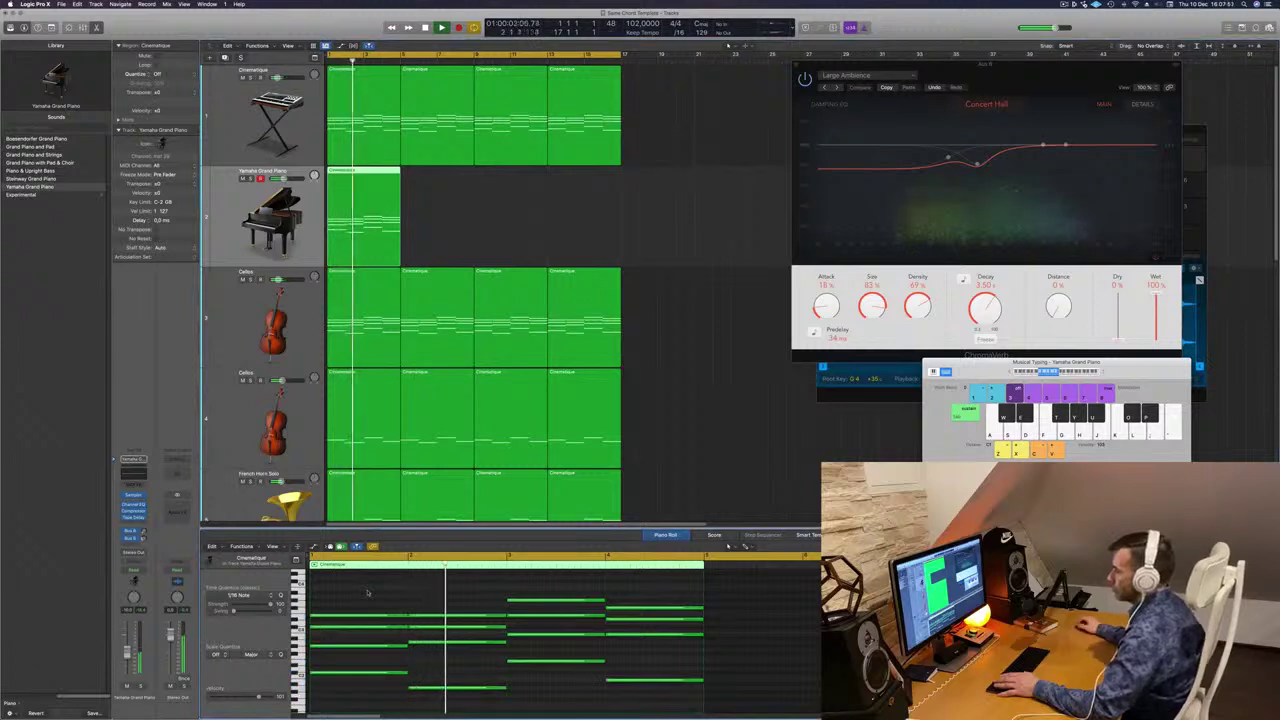
drag(367, 590, 617, 687)
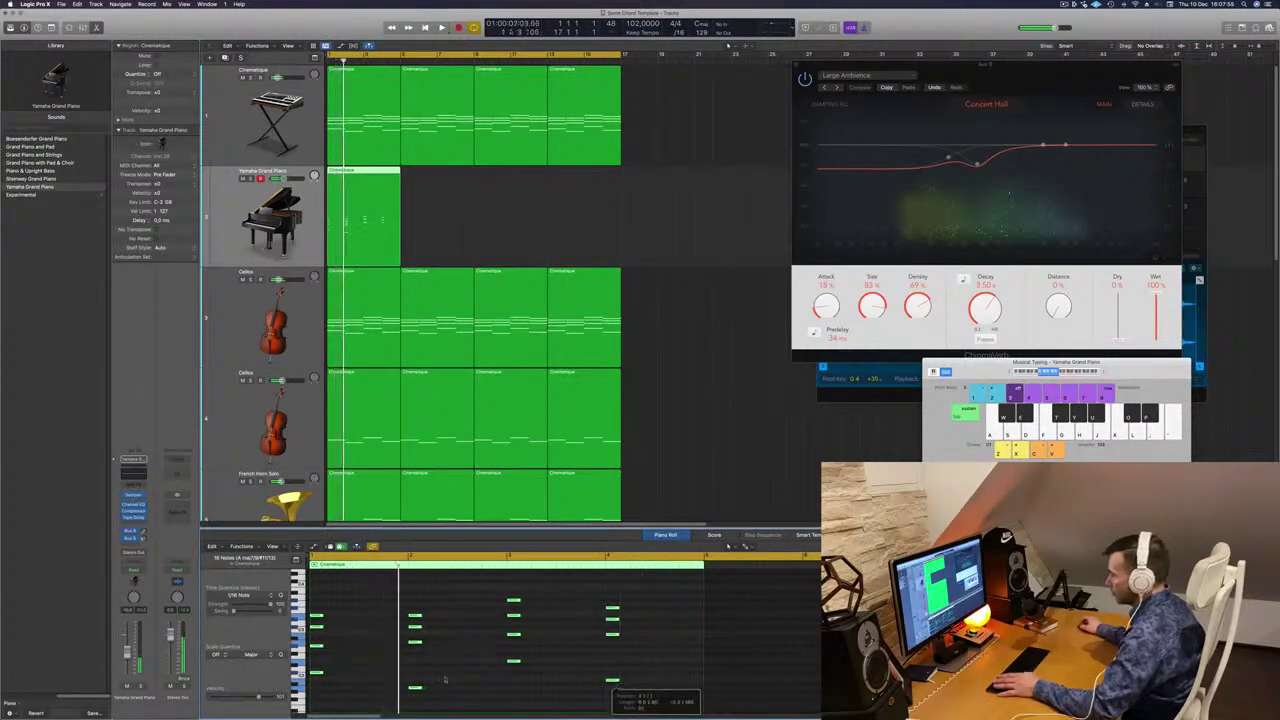
key(space)
Copy the piano chord stabs along each bar so that every bar holds five evenly spaced hits.
scroll(348, 666, up, 5)
scroll(371, 660, left, 2)
key(space)
drag(343, 619, 365, 622)
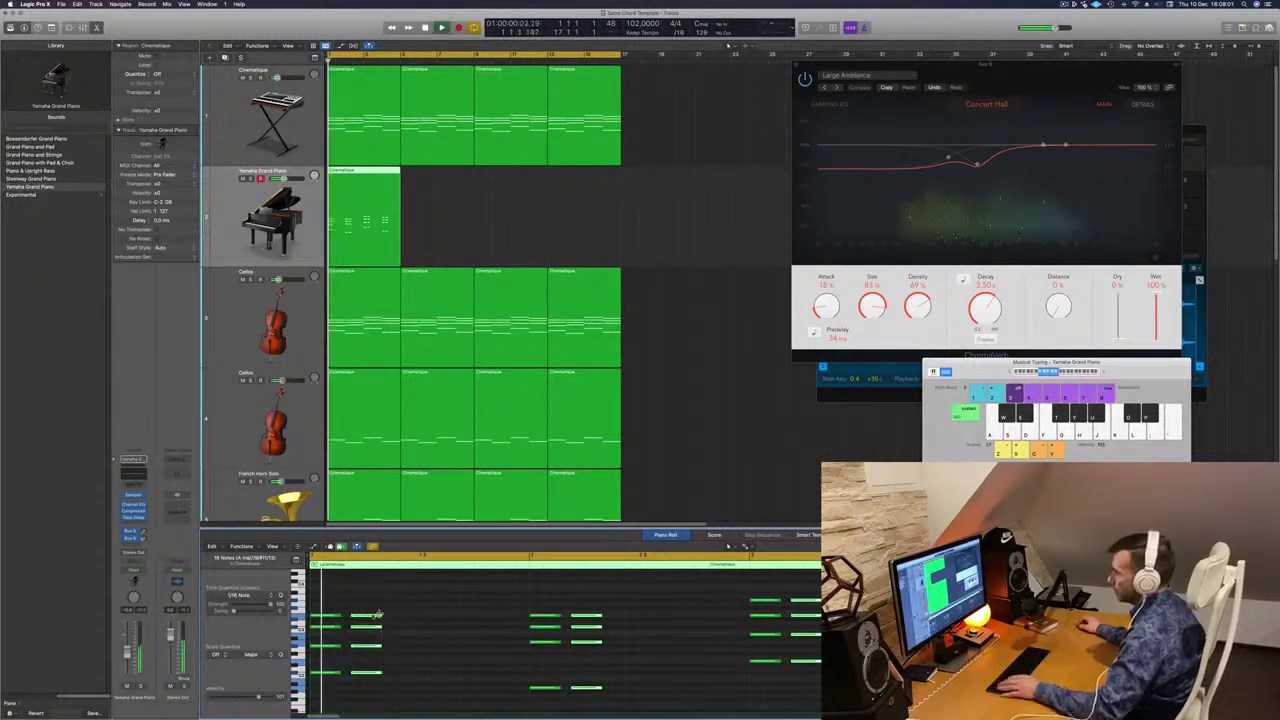
key(space)
key(space)
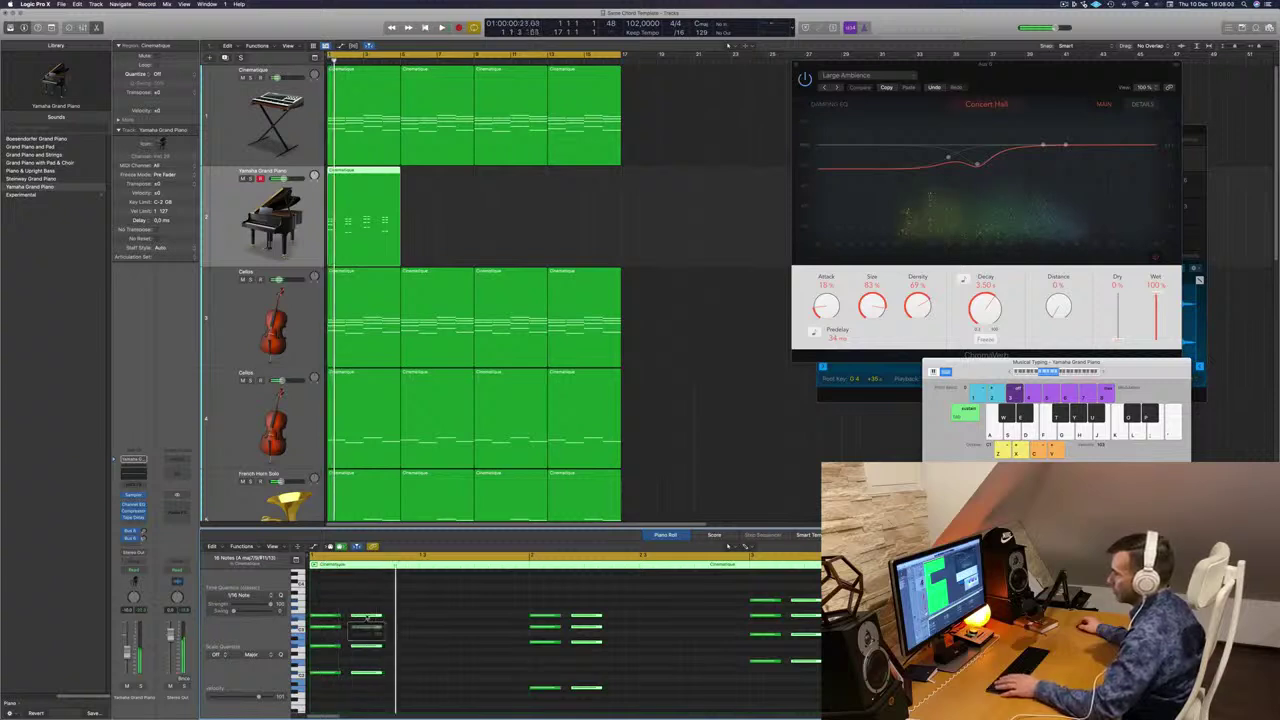
drag(386, 621, 412, 621)
scroll(414, 618, left, 2)
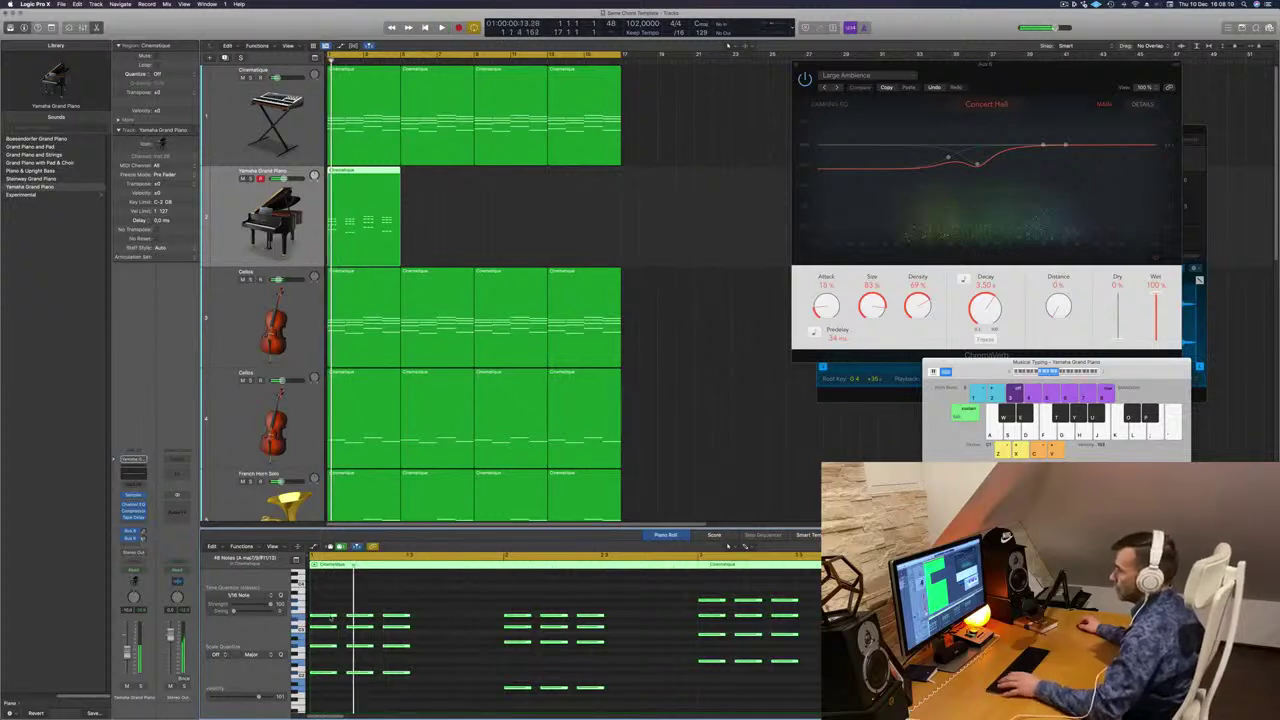
drag(322, 617, 435, 622)
key(space)
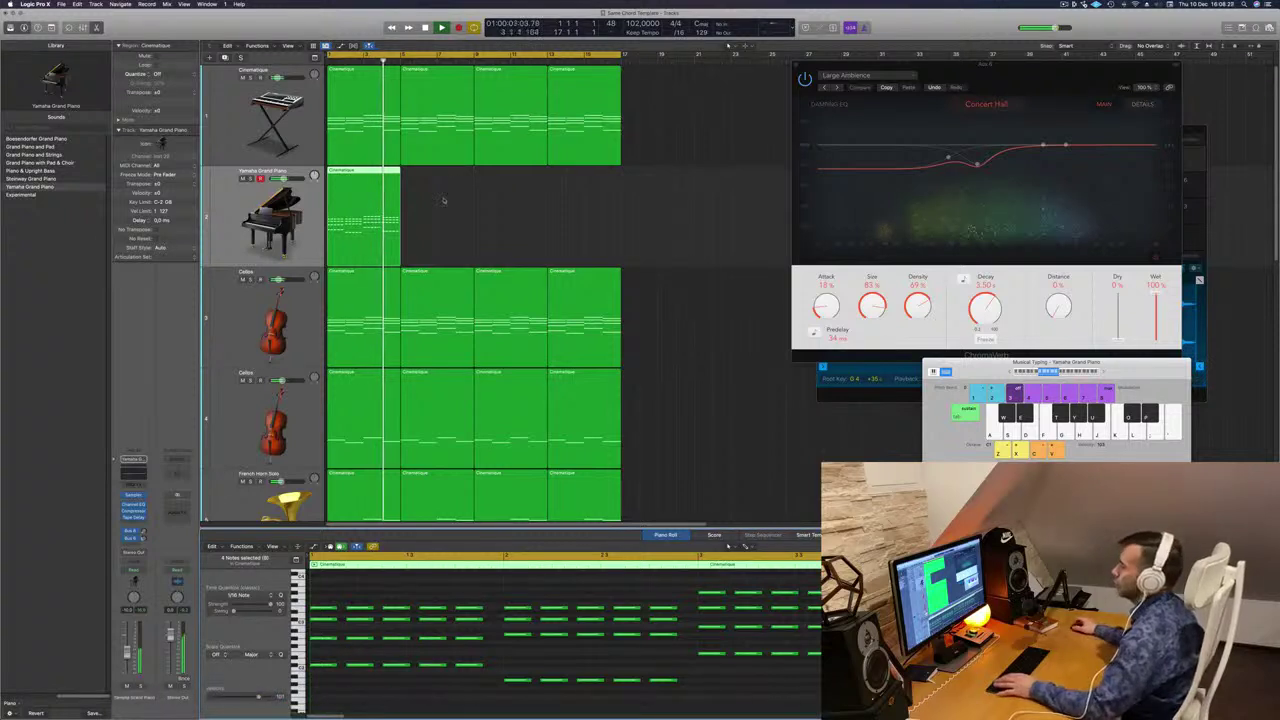
Copy the piano region along its track to fill the arrangement up to bar 17 and play from the start.
key(Return)
drag(357, 171, 516, 172)
shift+click(370, 170)
click(262, 212)
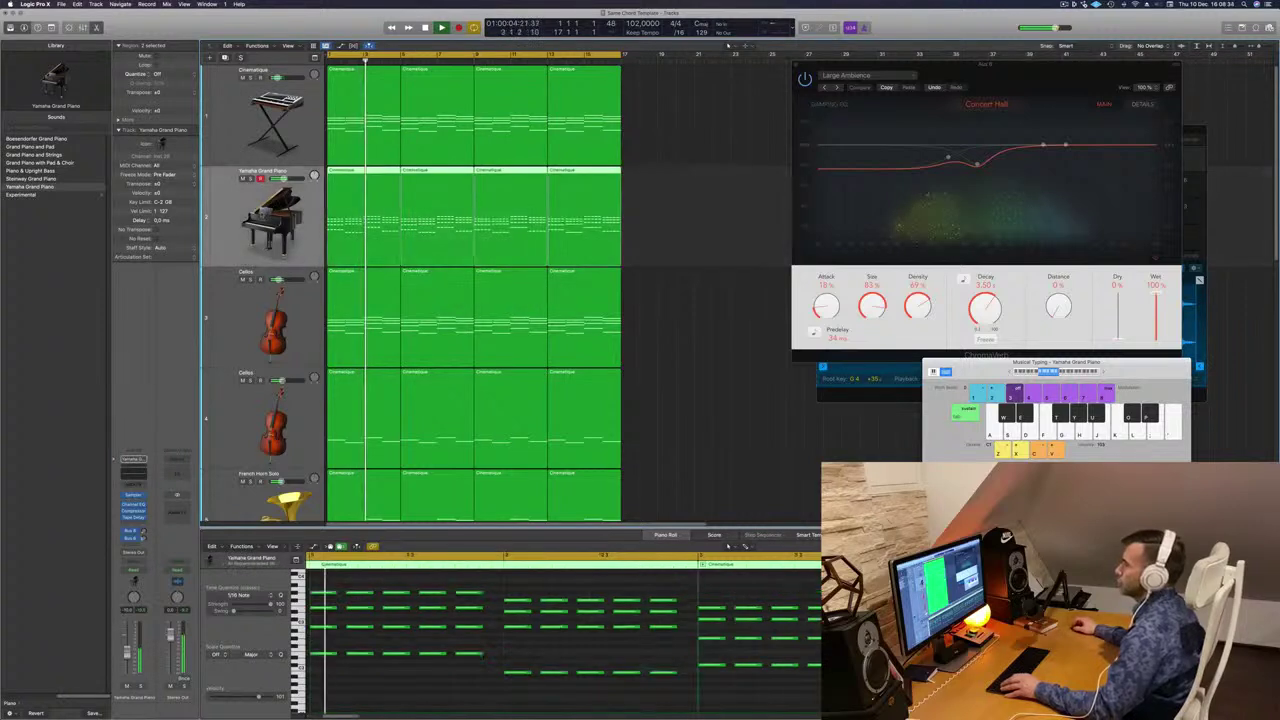
key(Return)
key(space)
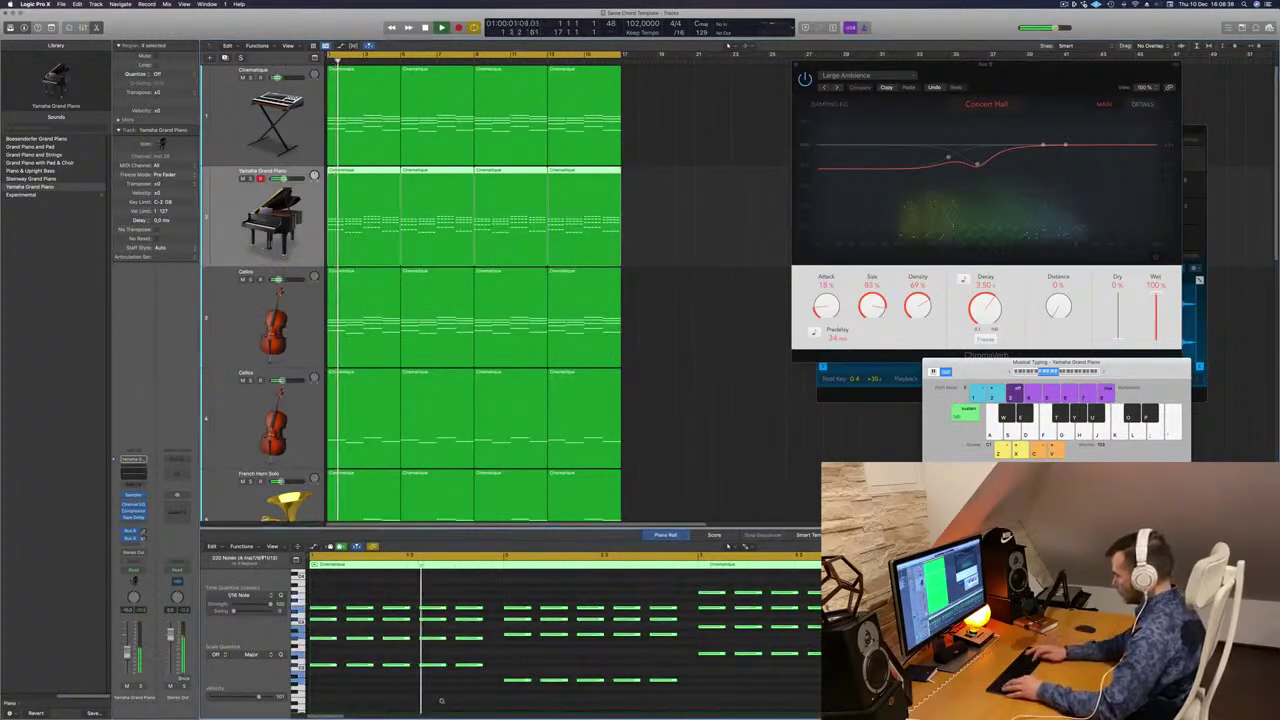
Transpose all Yamaha Grand Piano regions down one octave and back up two octaves while listening.
key(alt+shift+Down)
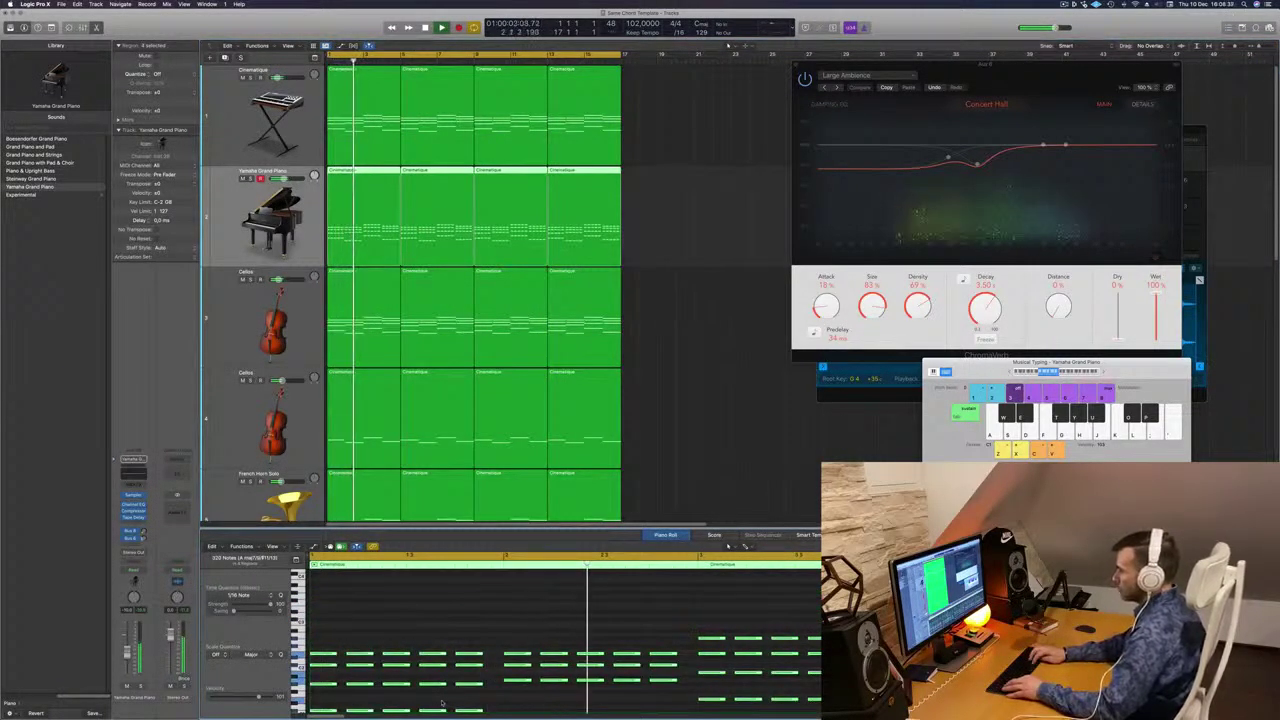
key(alt+shift+Up)
key(alt+shift+Up)
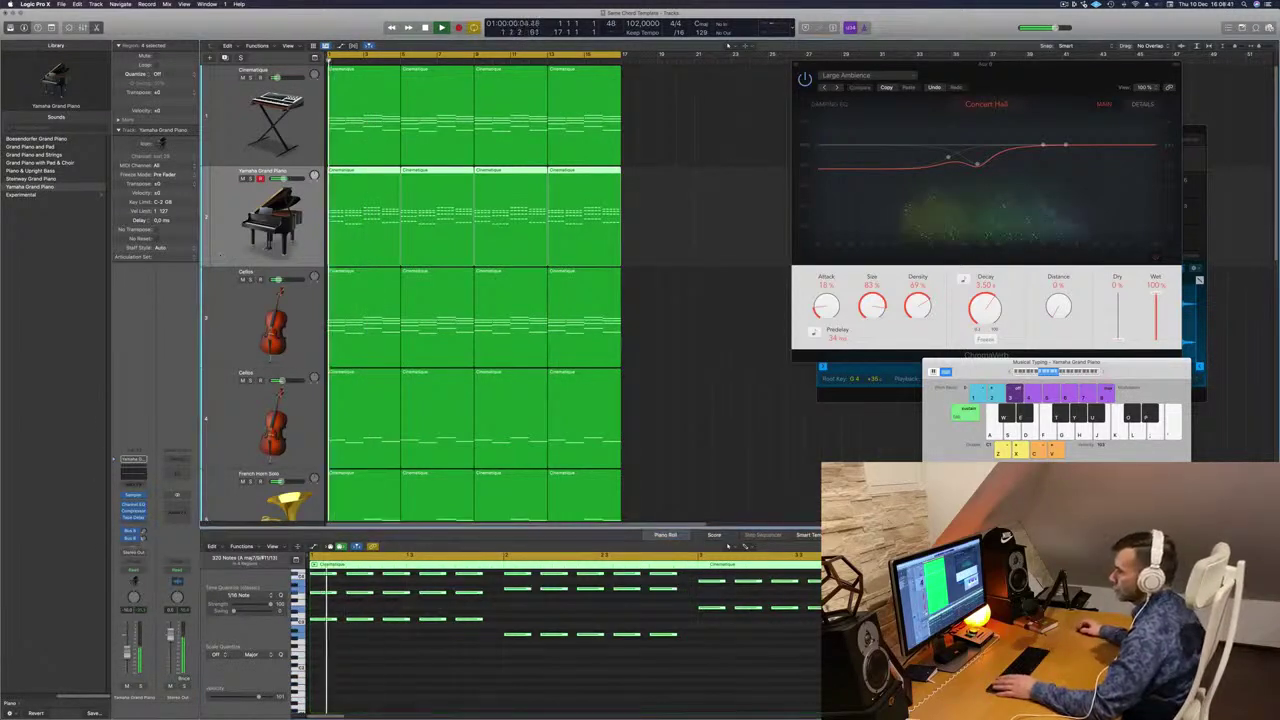
Add a send to Bus 4 on the Yamaha Grand Piano channel.
click(130, 537)
mouse_move(150, 555)
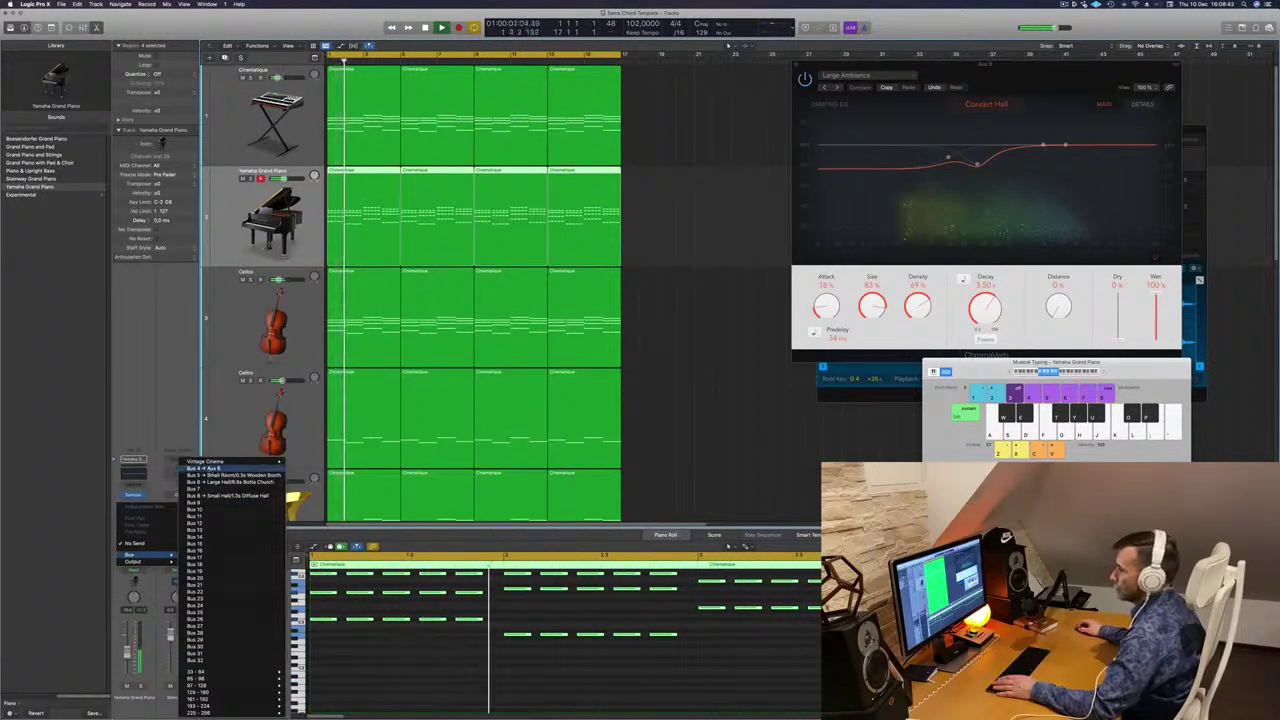
click(210, 468)
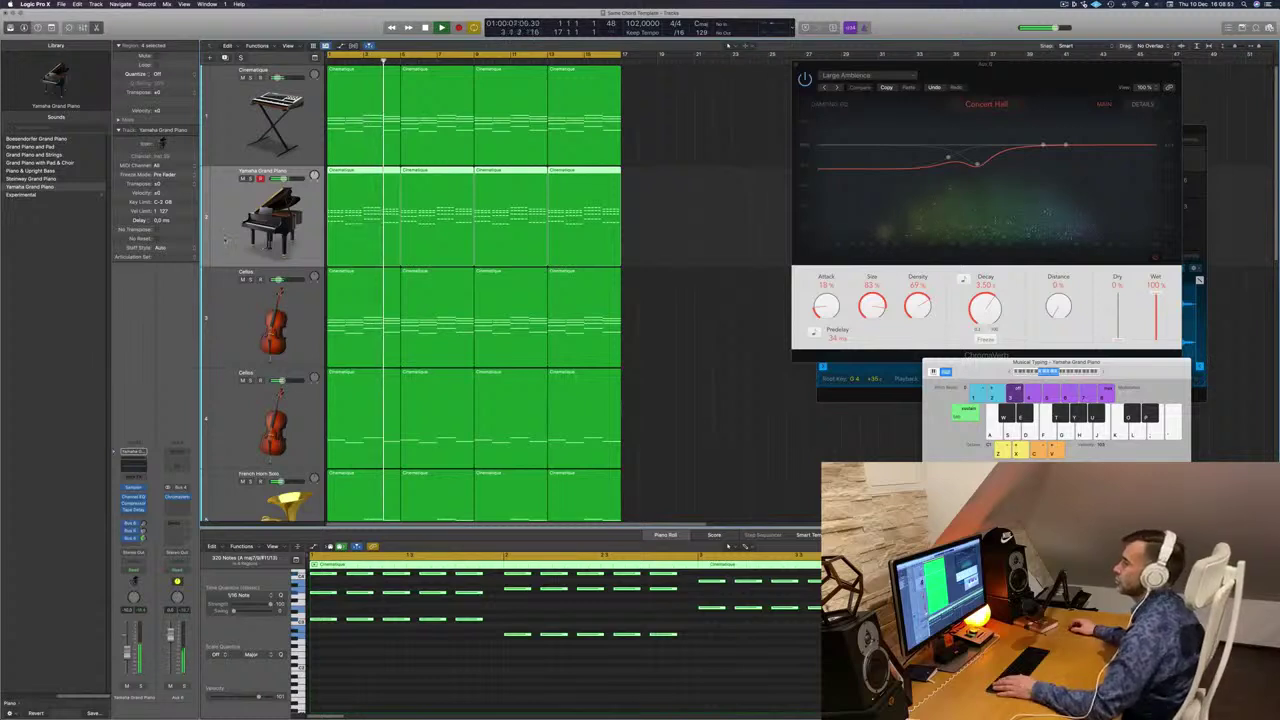
Transpose all Yamaha Grand Piano regions down one octave and play from the start.
click(446, 670)
key(Return)
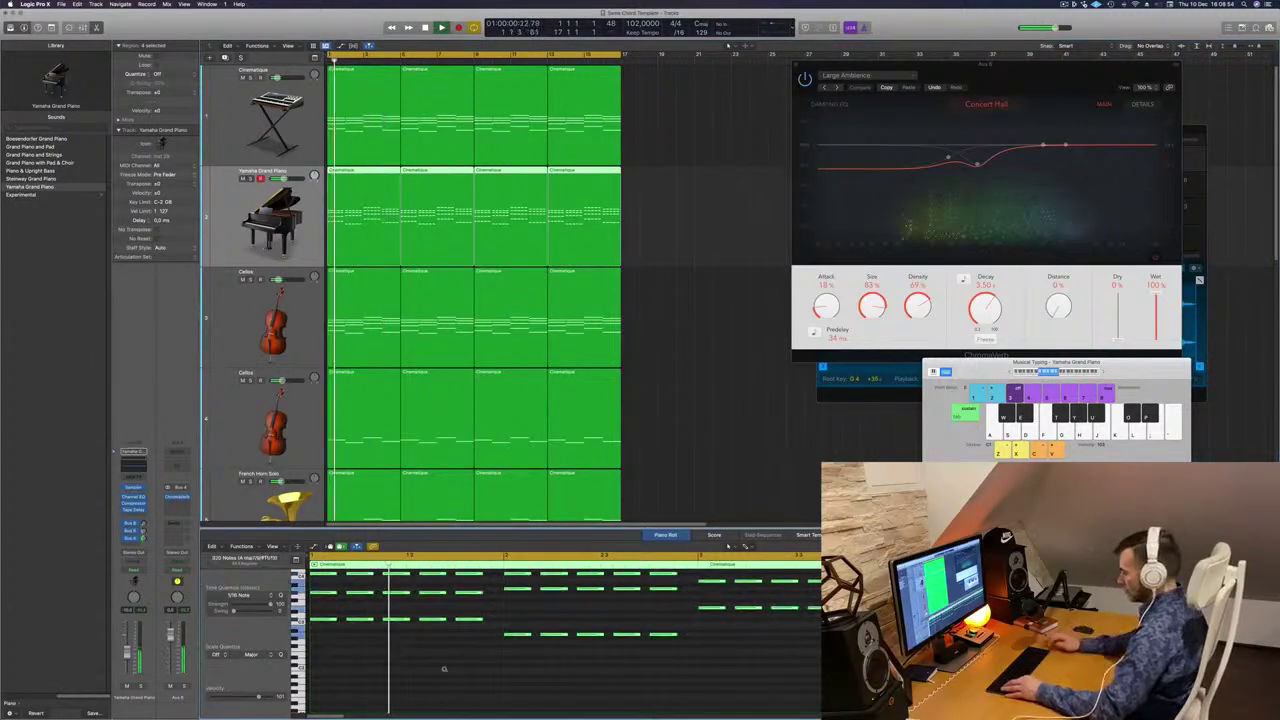
key(alt+shift+Down)
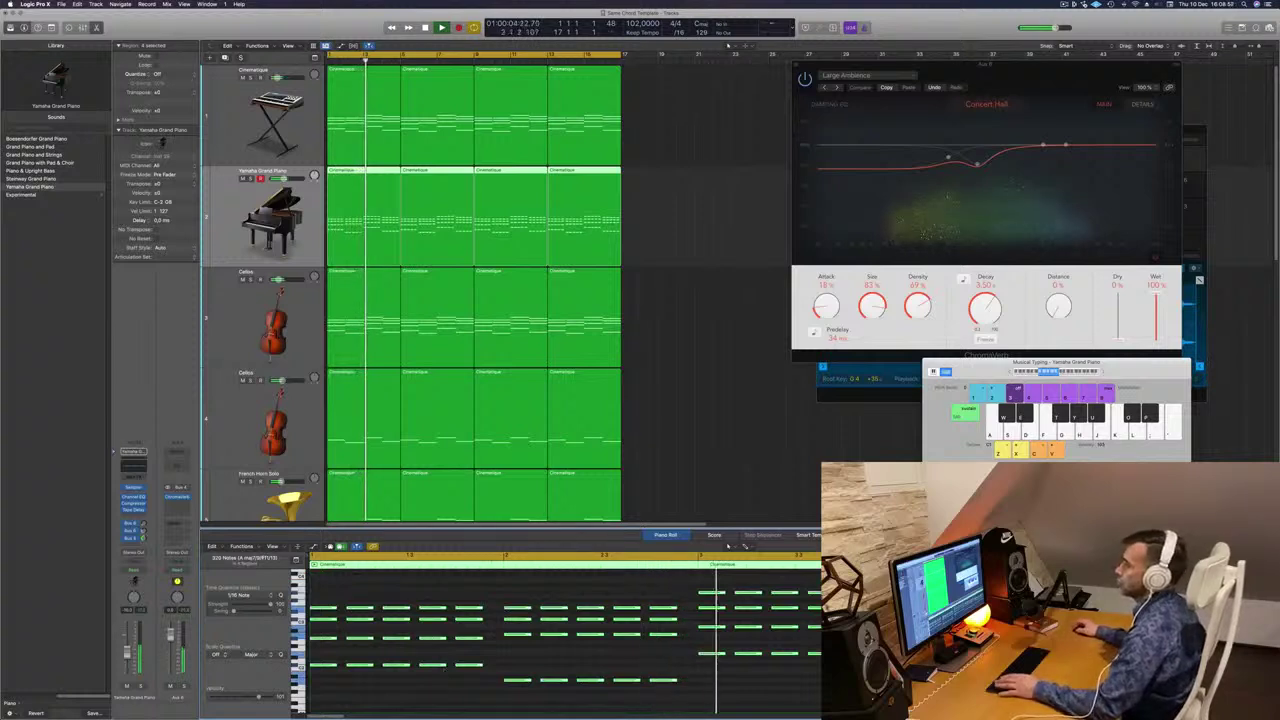
key(Return)
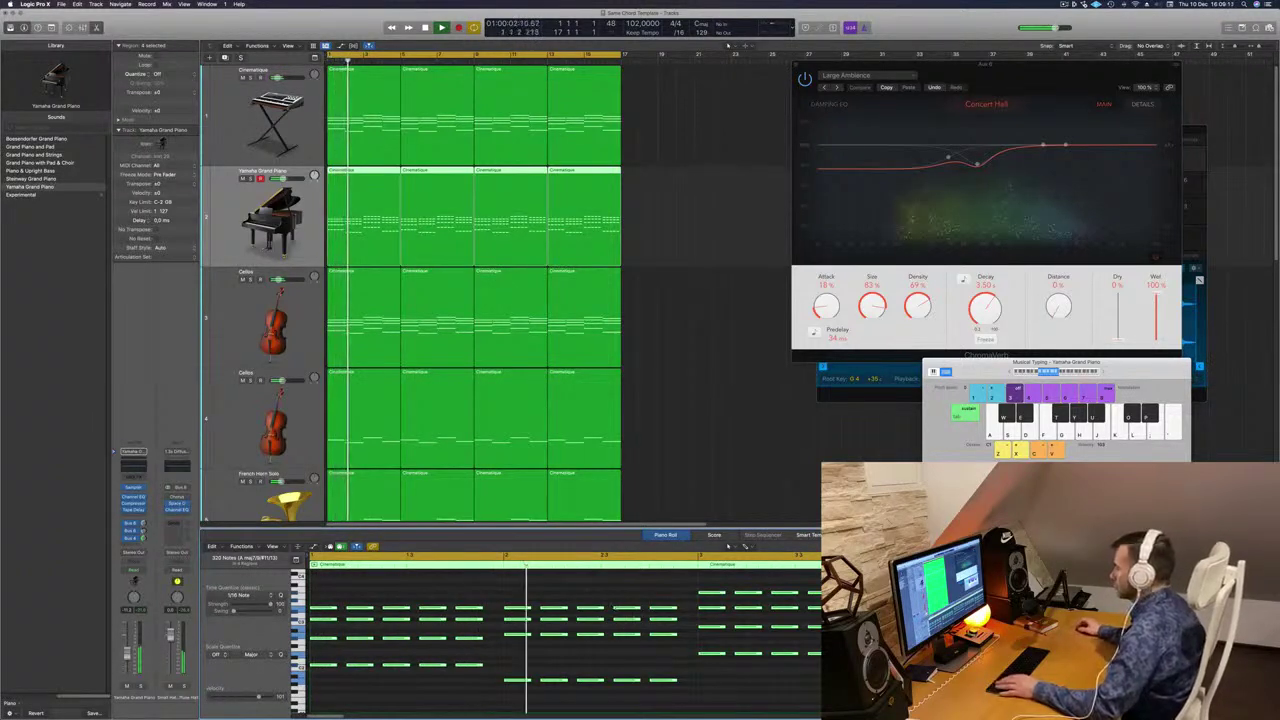
Edit chord notes in the first piano region and refill the rest of the track up to bar 17 with it.
drag(616, 606, 609, 598)
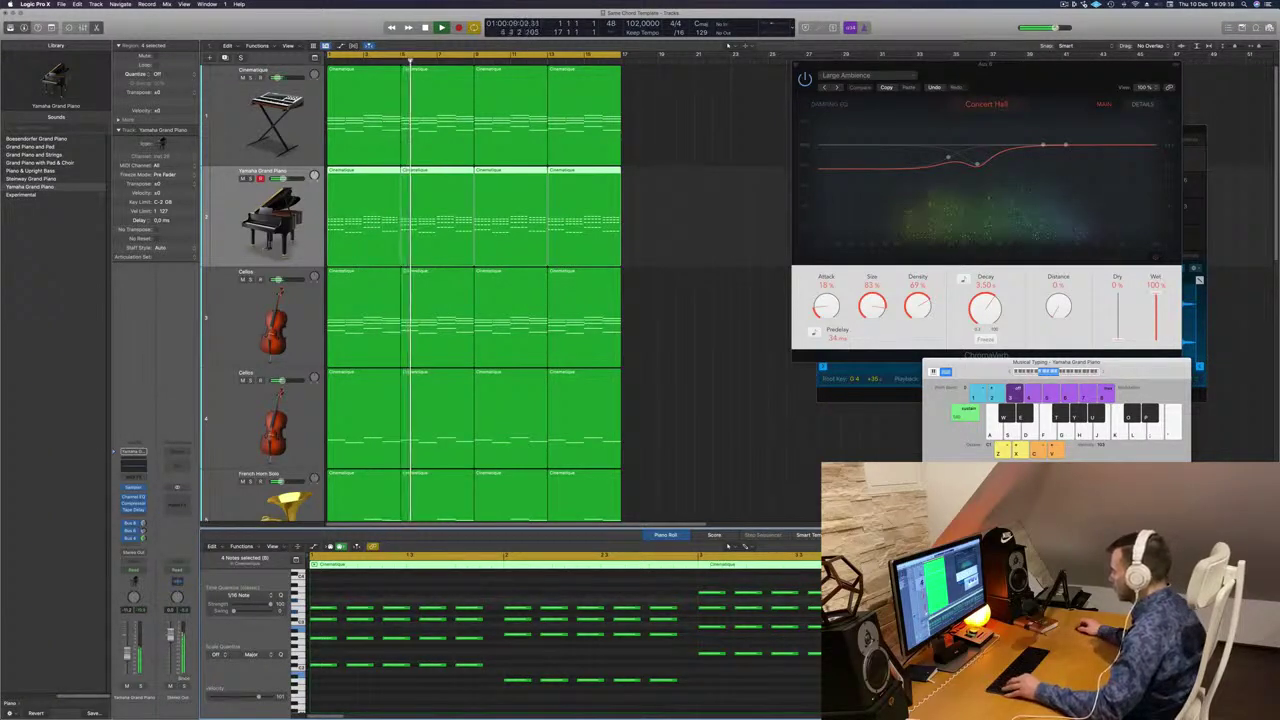
key(Return)
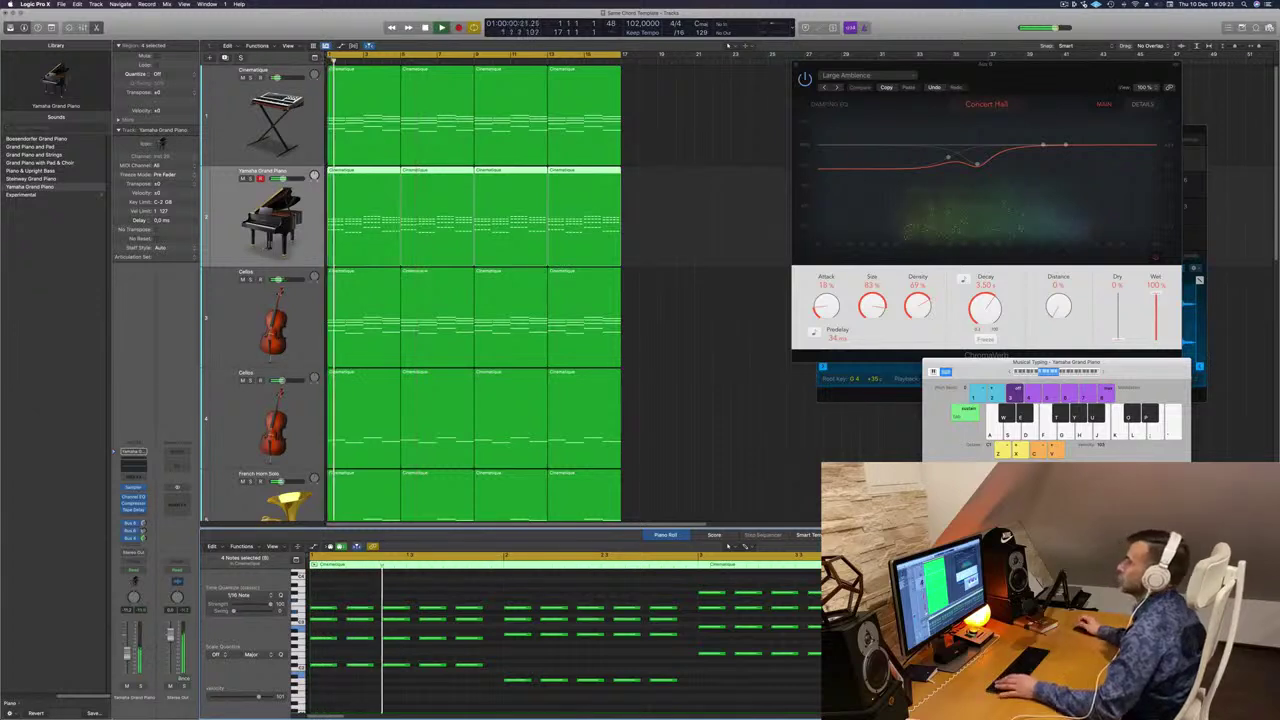
scroll(756, 407, down, 2)
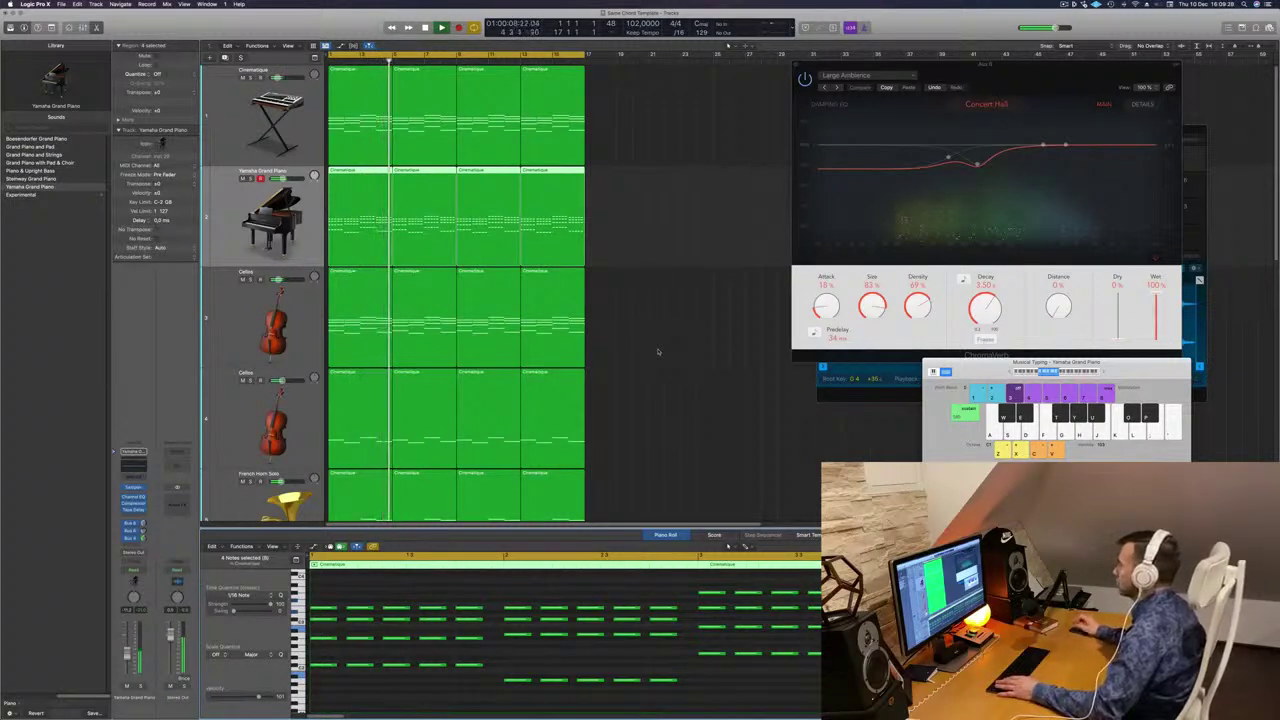
key(Return)
drag(648, 205, 493, 214)
key(Delete)
click(230, 220)
key(Return)
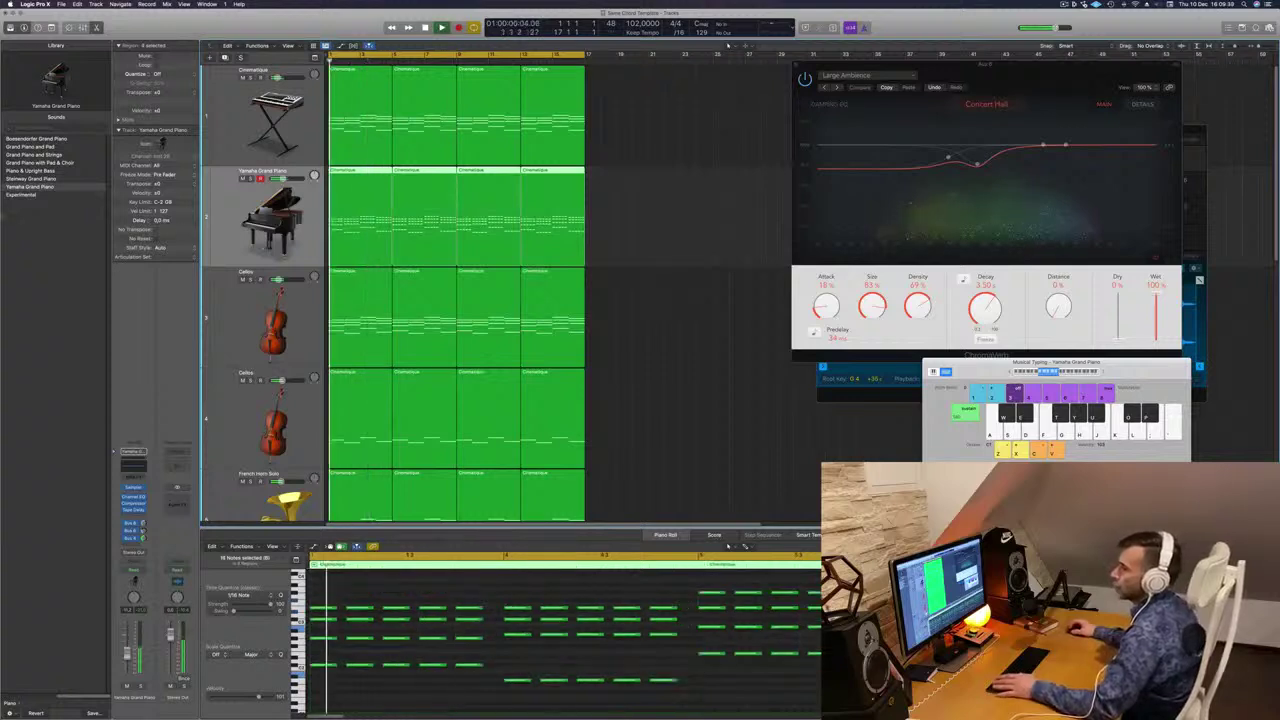
Audition the Grand Piano with Pad & Choir and Grand Piano and Strings sounds, and load Boesendorfer Grand Piano on the piano track.
key(Return)
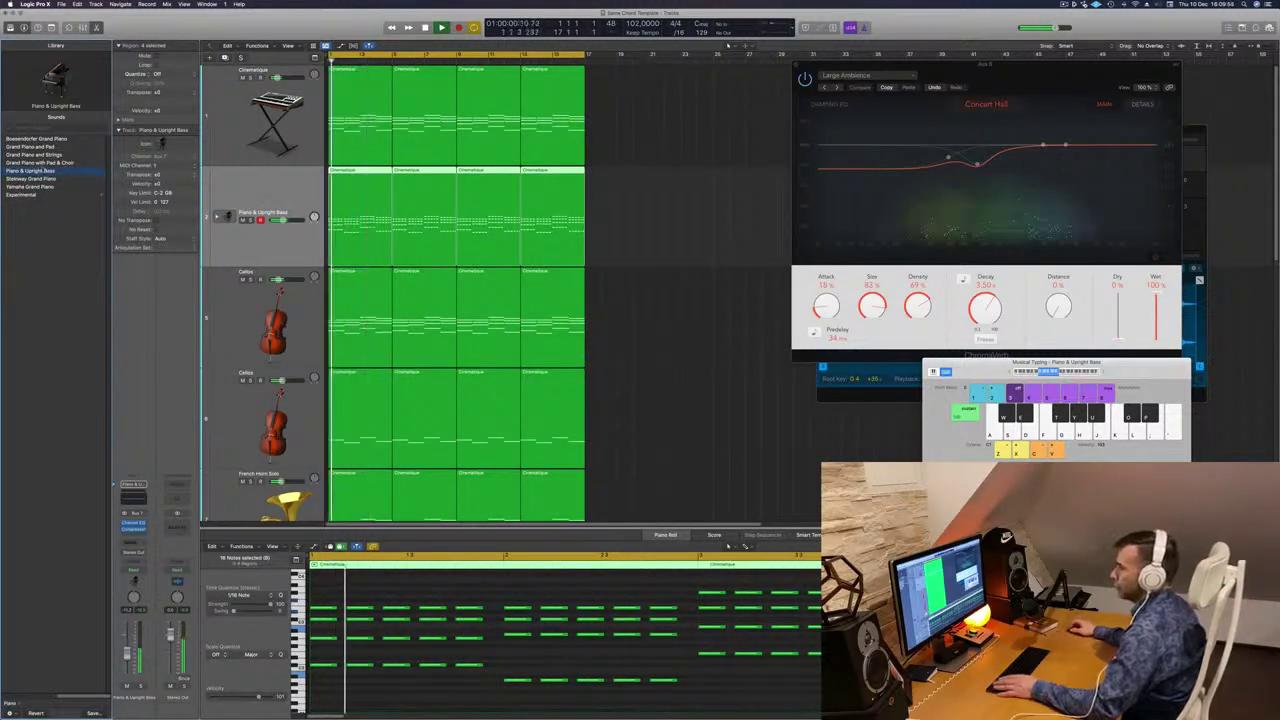
click(38, 162)
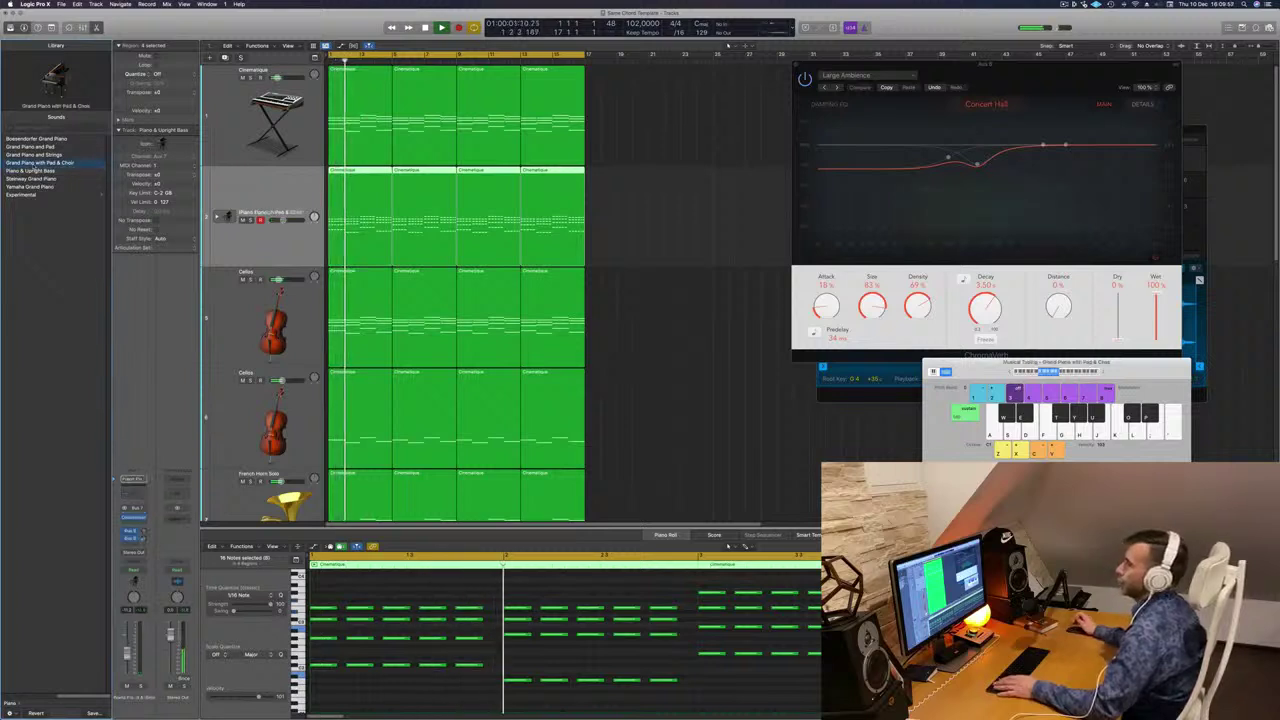
click(36, 156)
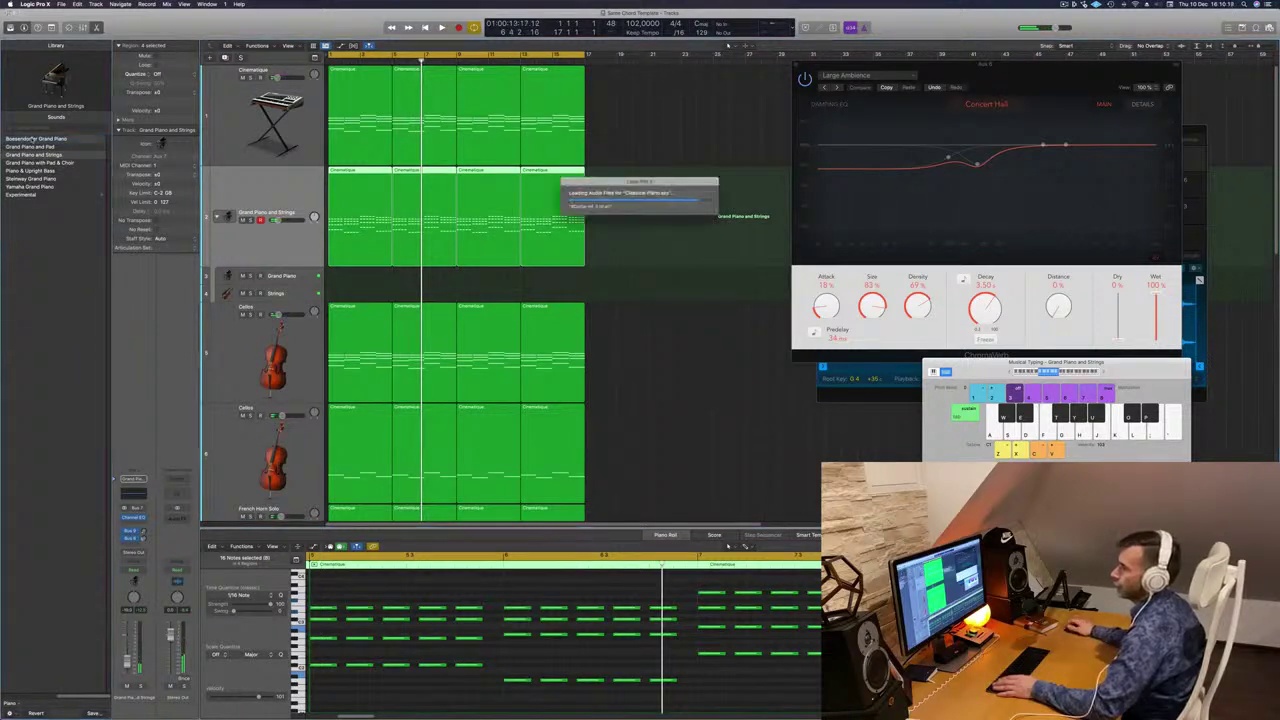
key(space)
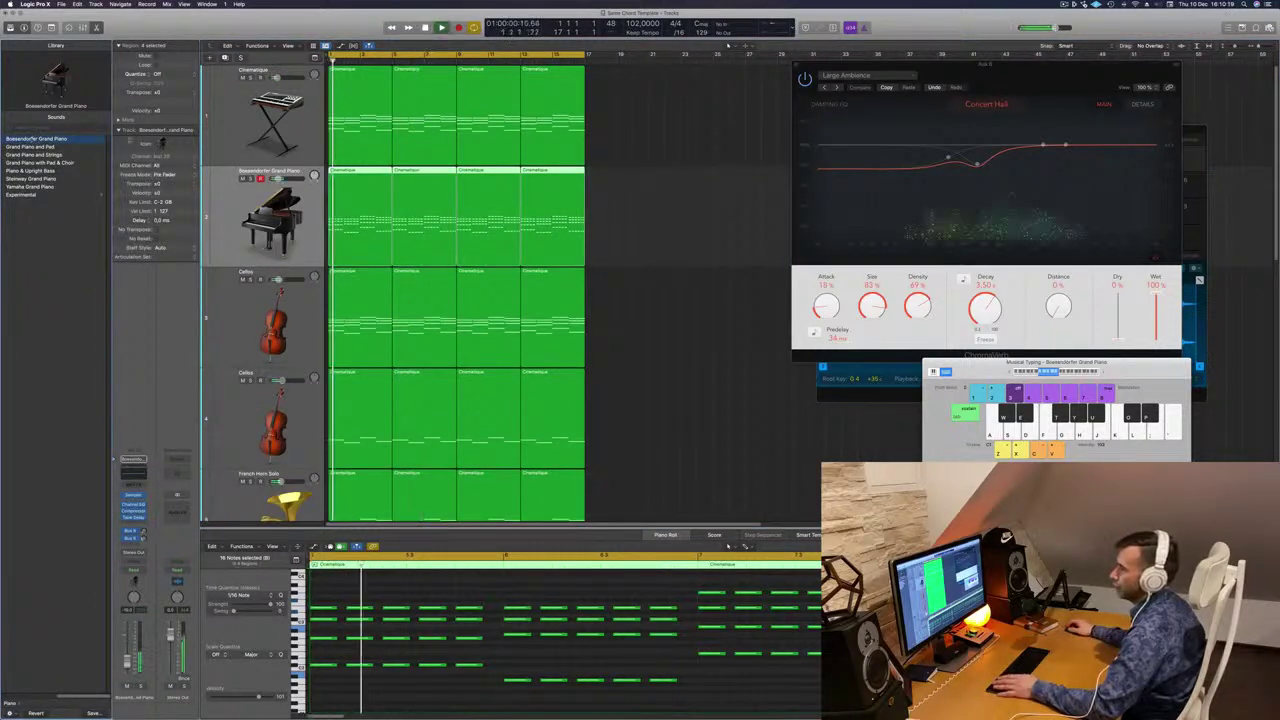
key(Return)
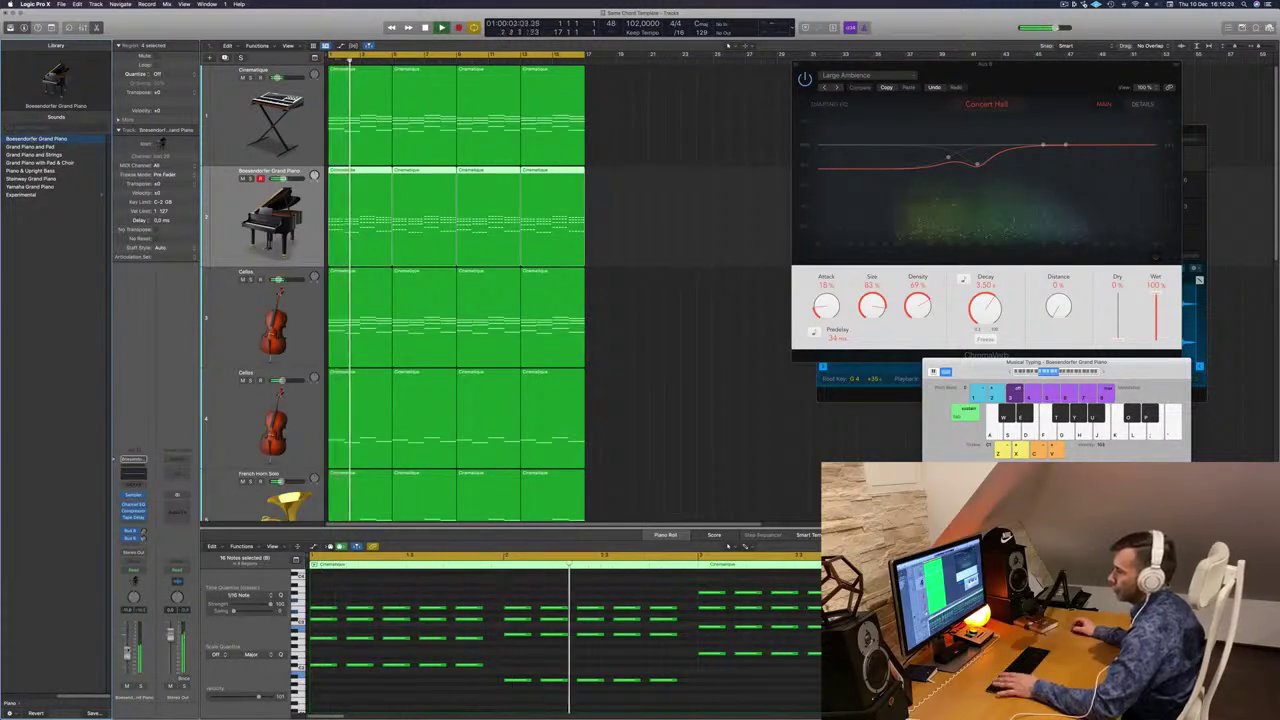
key(space)
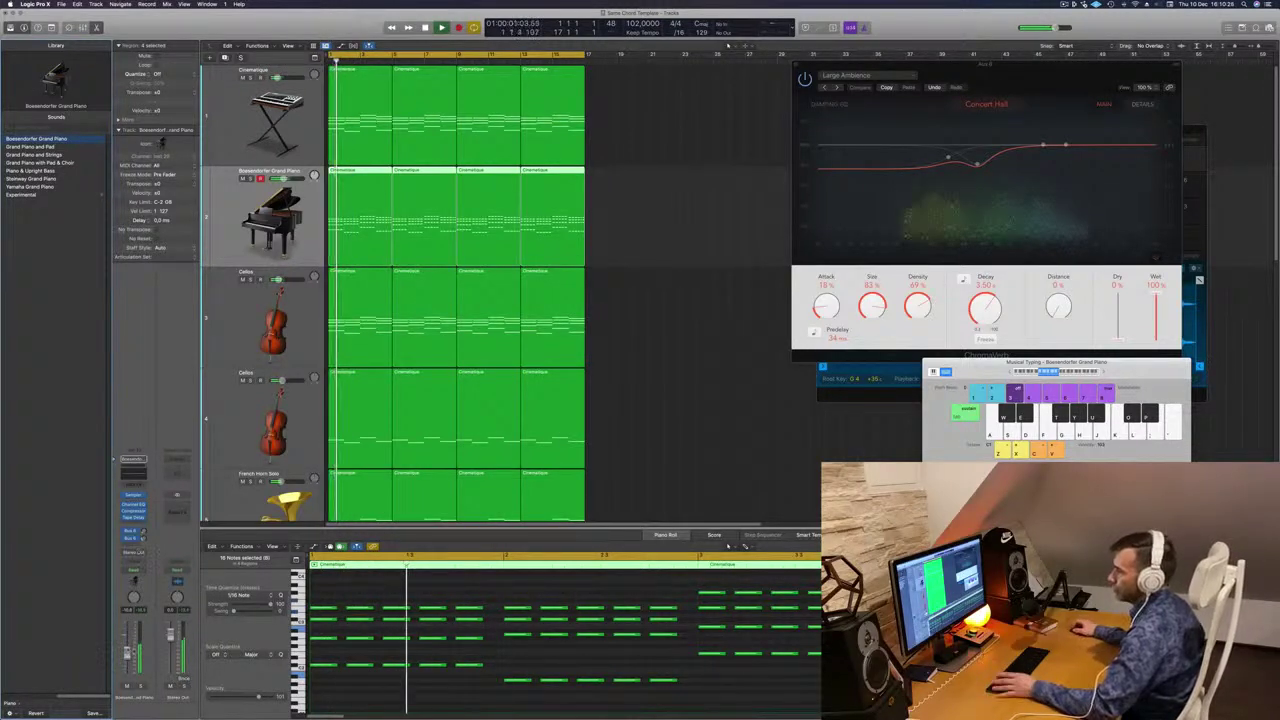
Send the Boesendorfer Grand Piano channel to the shared reverb on Bus 4.
click(131, 538)
mouse_move(150, 555)
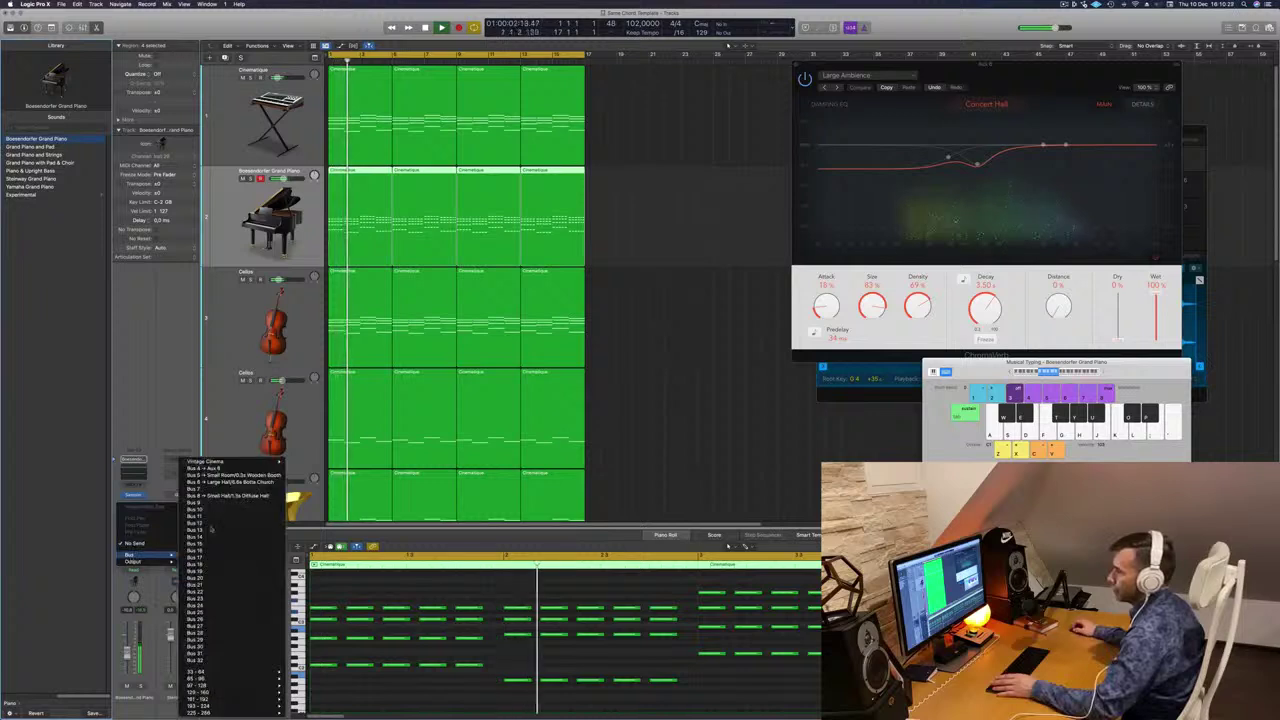
click(205, 468)
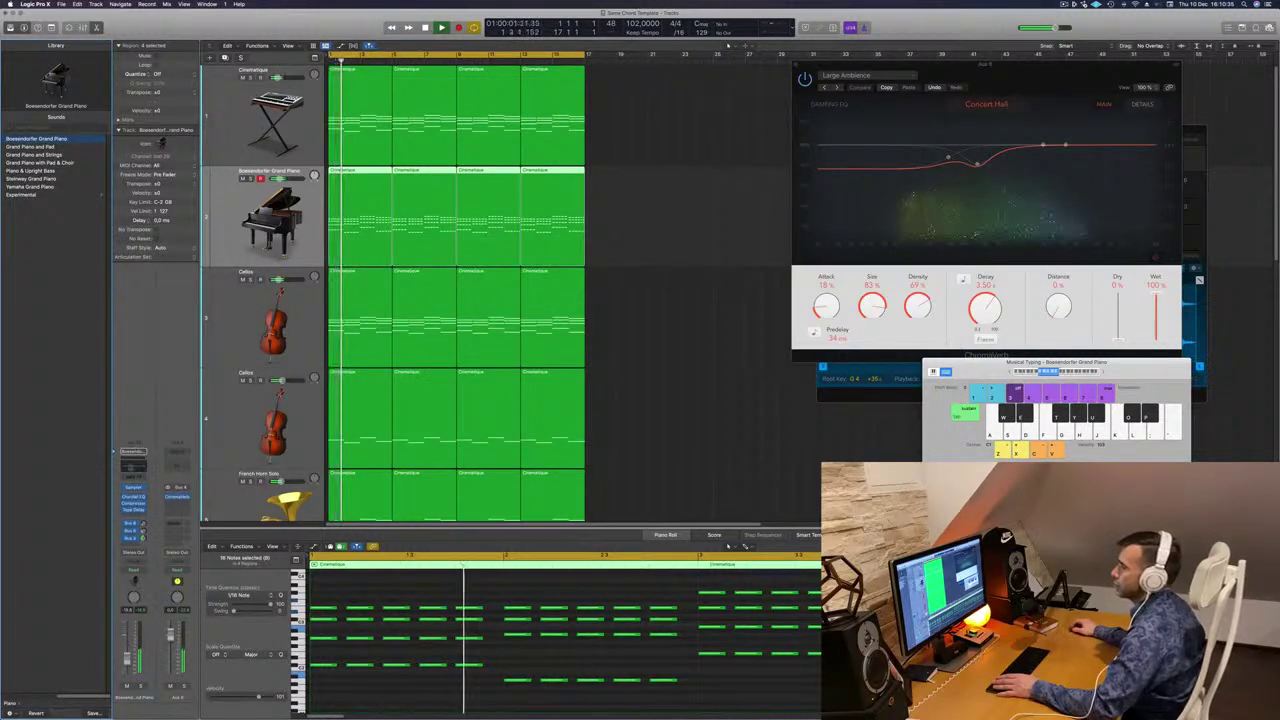
Lower the high-cut band of the piano's Channel EQ to about 750 Hz and close the EQ.
click(133, 497)
key(Return)
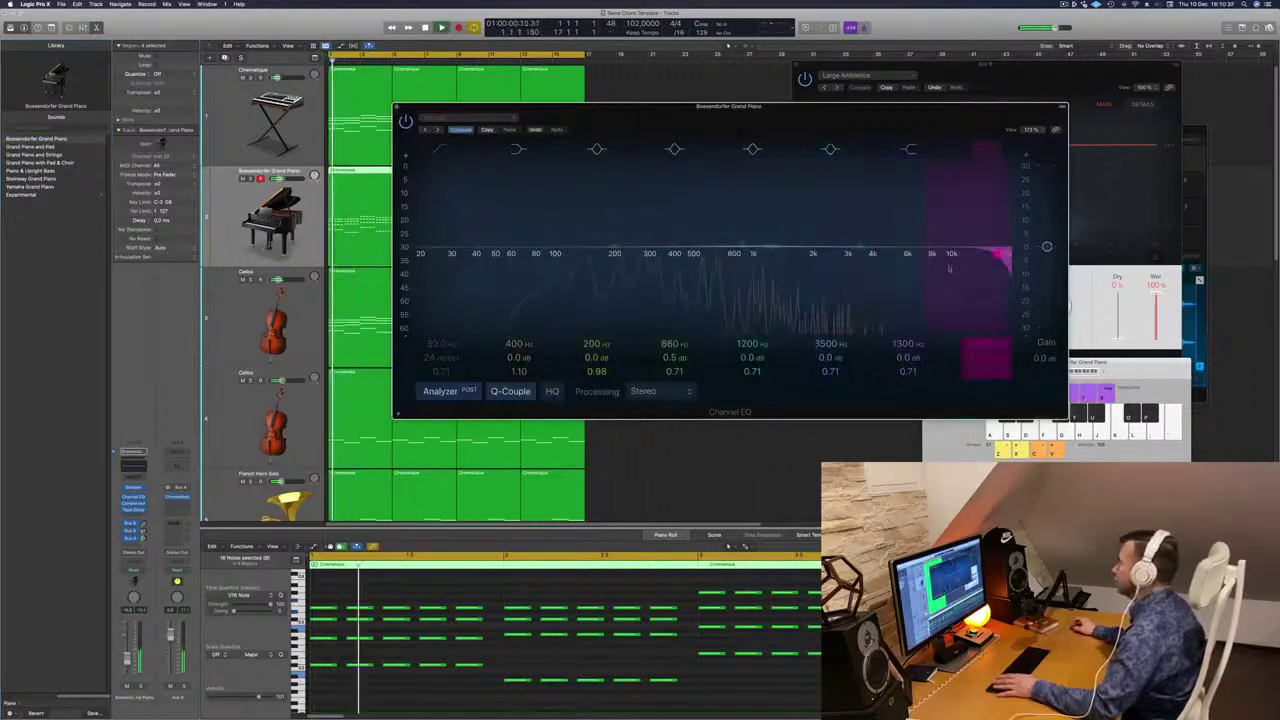
drag(982, 368, 985, 350)
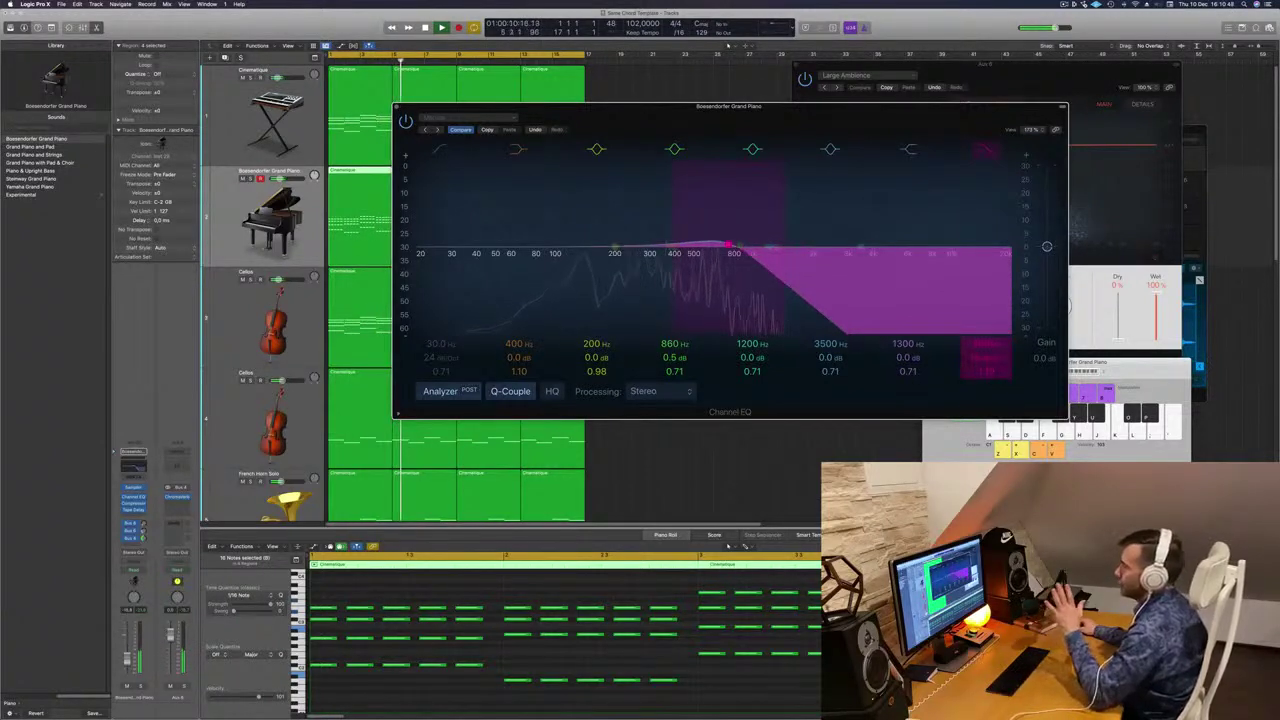
click(397, 107)
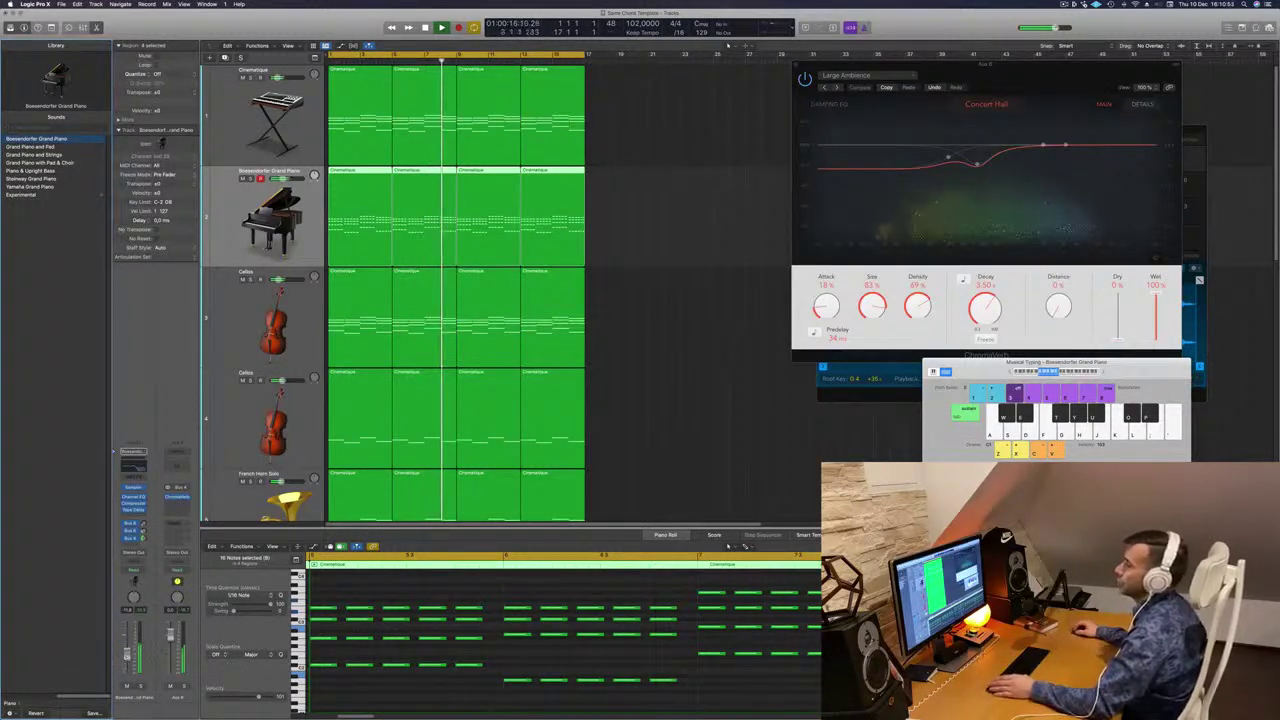
Solo the Deeper Emotion track to hear it alone and unsolo it again.
scroll(652, 311, down, 4)
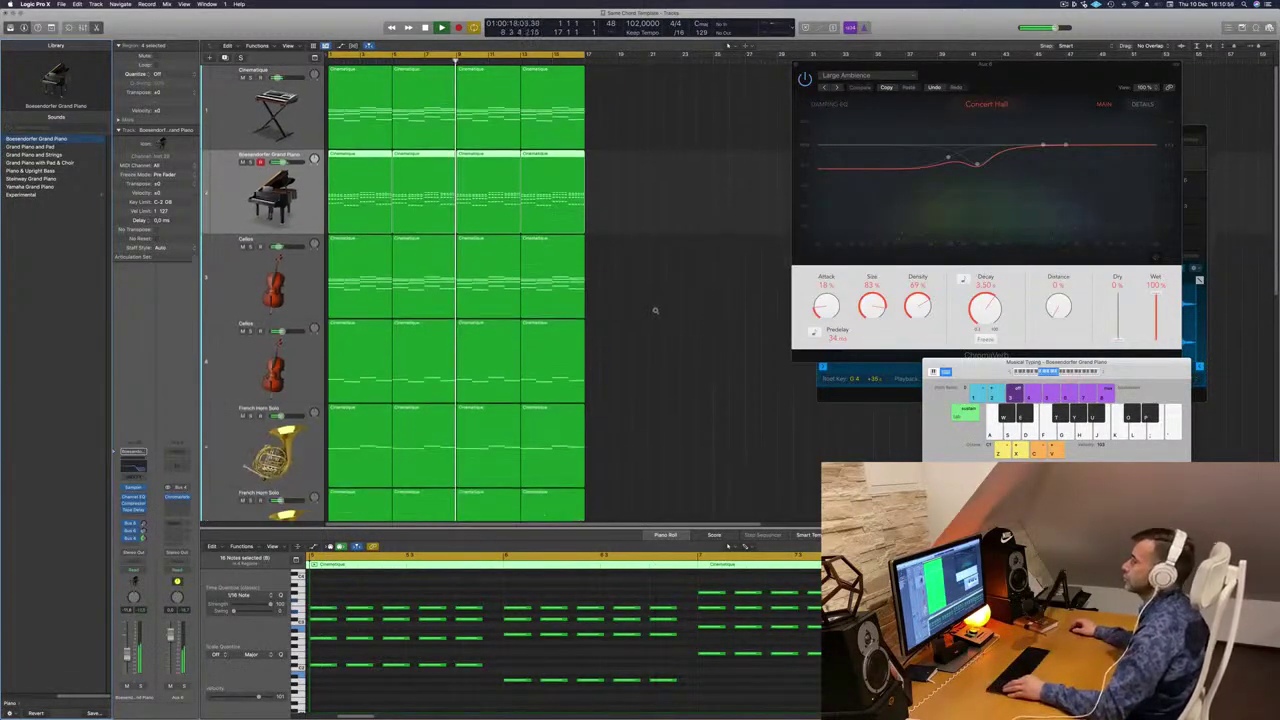
ctrl+alt+click(655, 310)
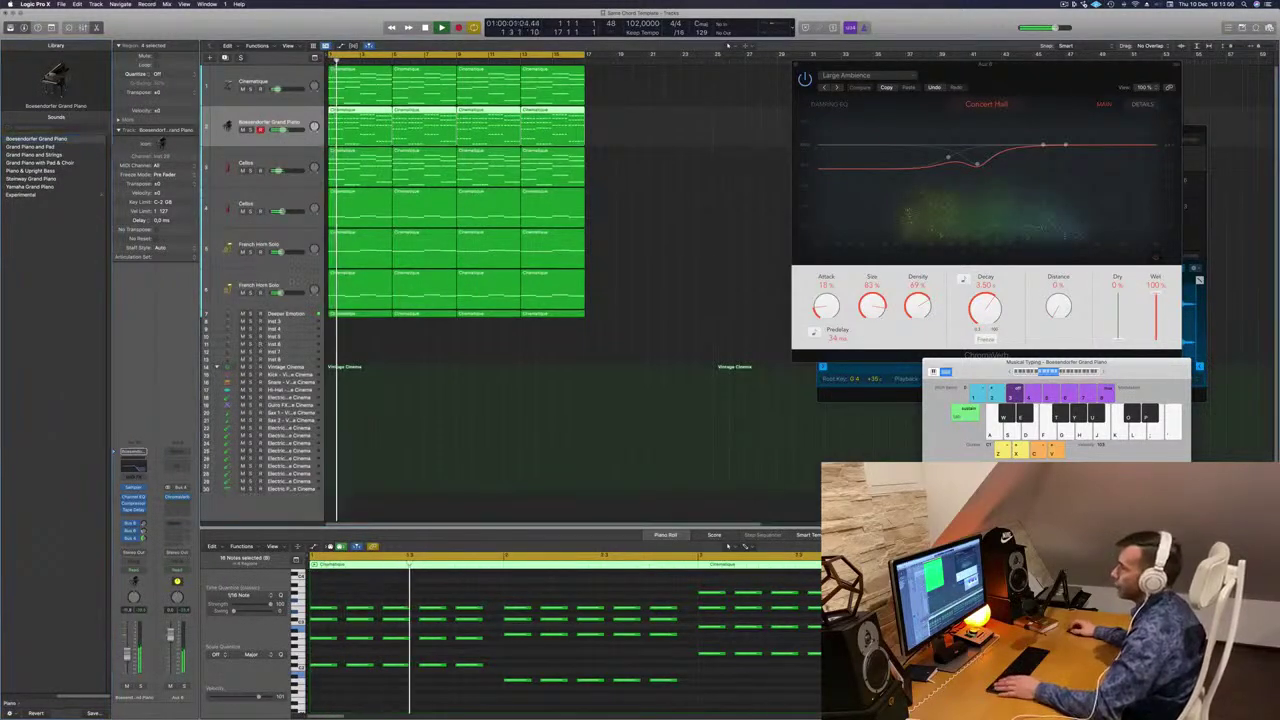
click(286, 313)
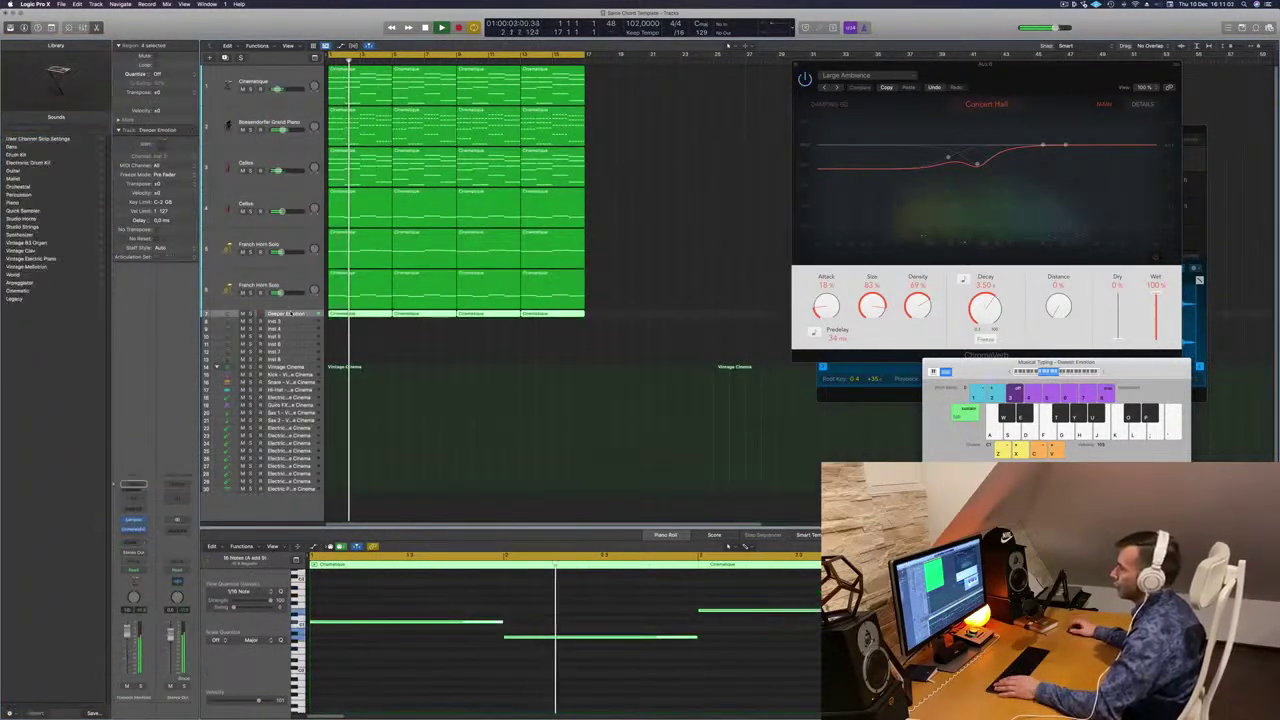
click(250, 313)
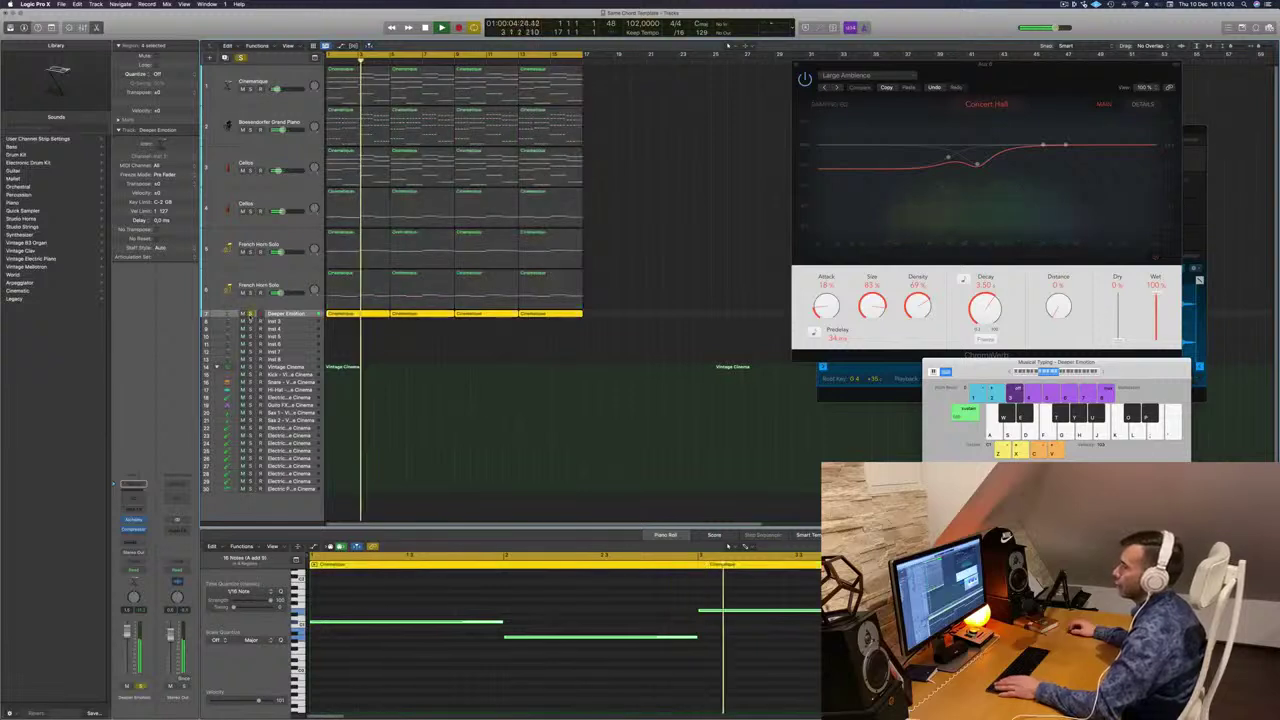
click(250, 313)
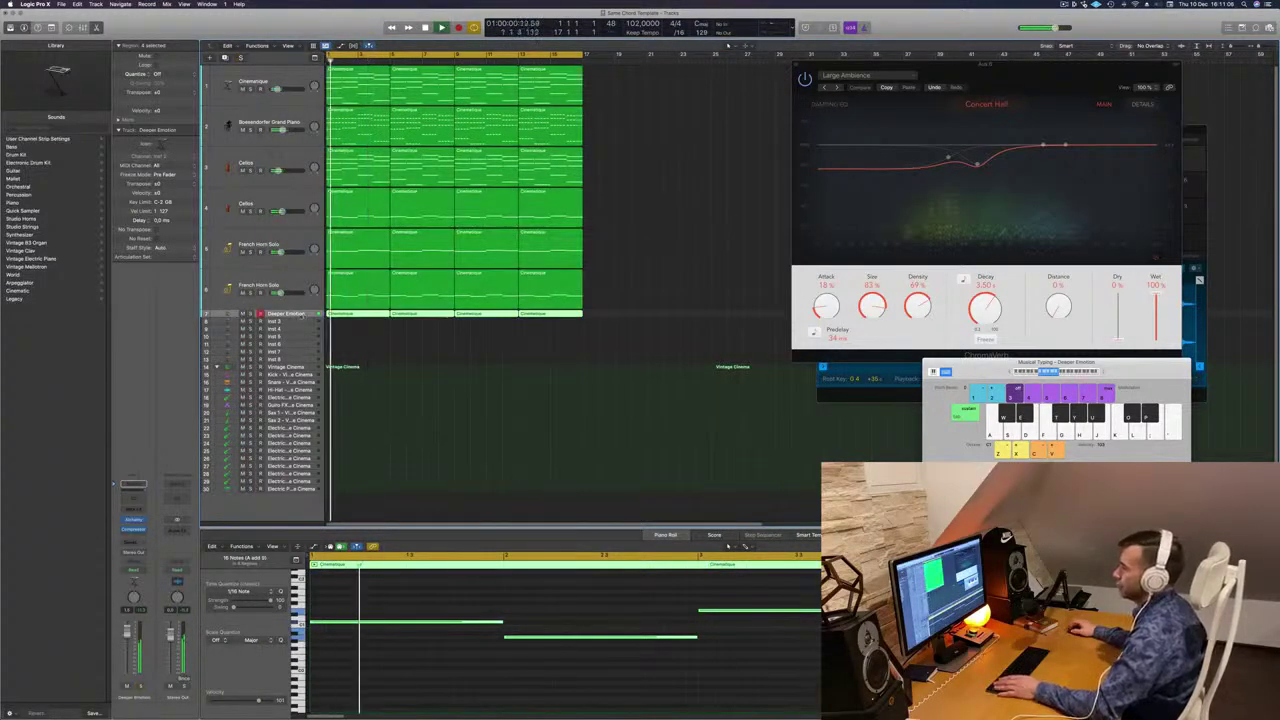
Duplicate the Deeper Emotion track and place its four regions on the new track.
key(super+d)
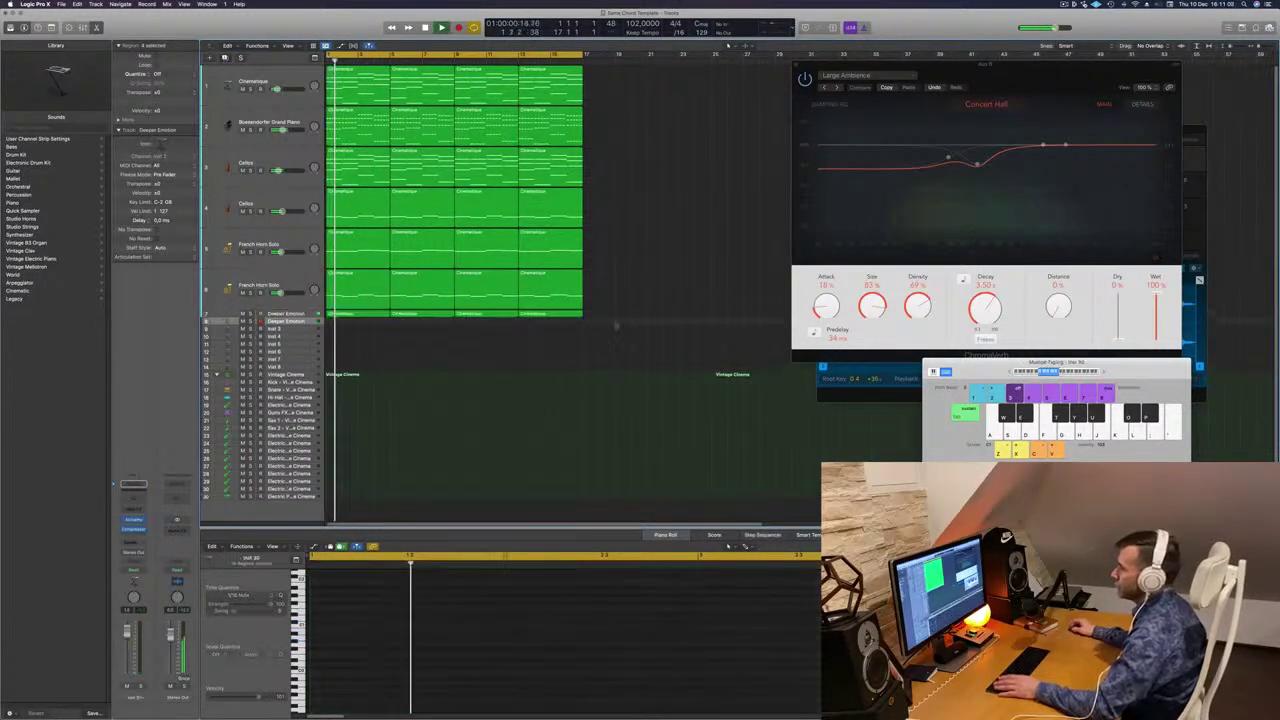
click(339, 317)
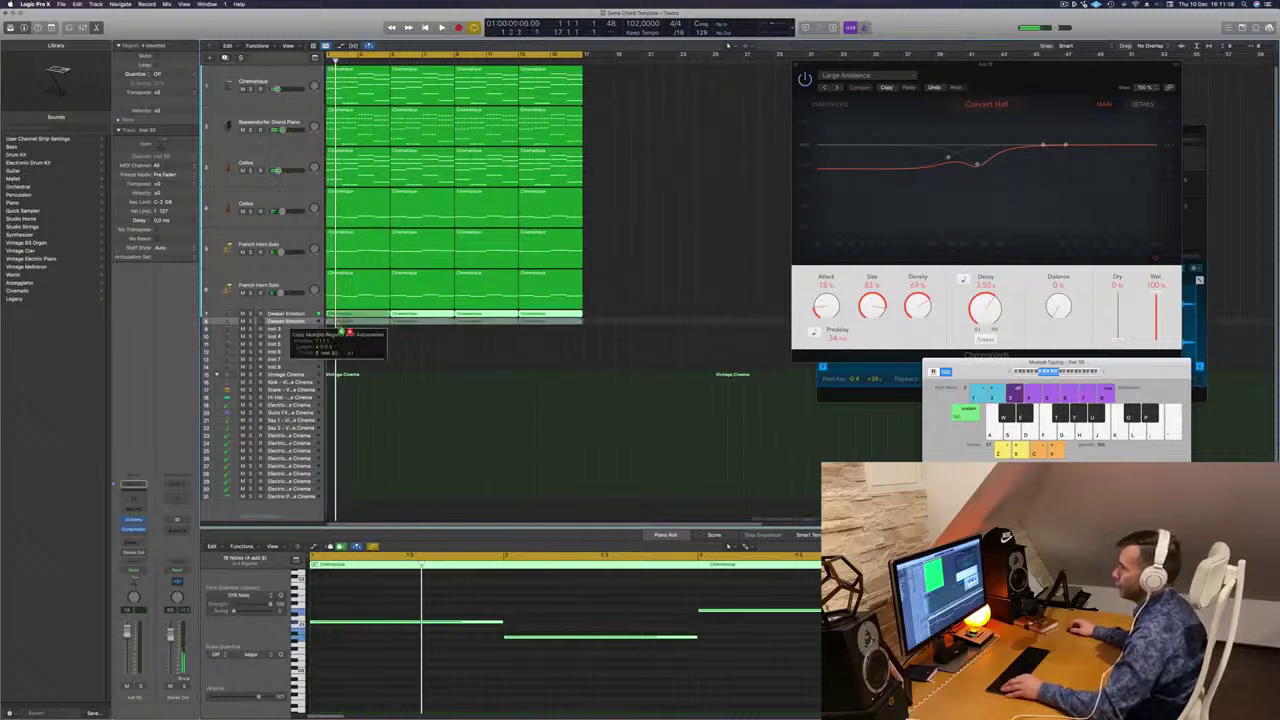
drag(343, 330, 343, 324)
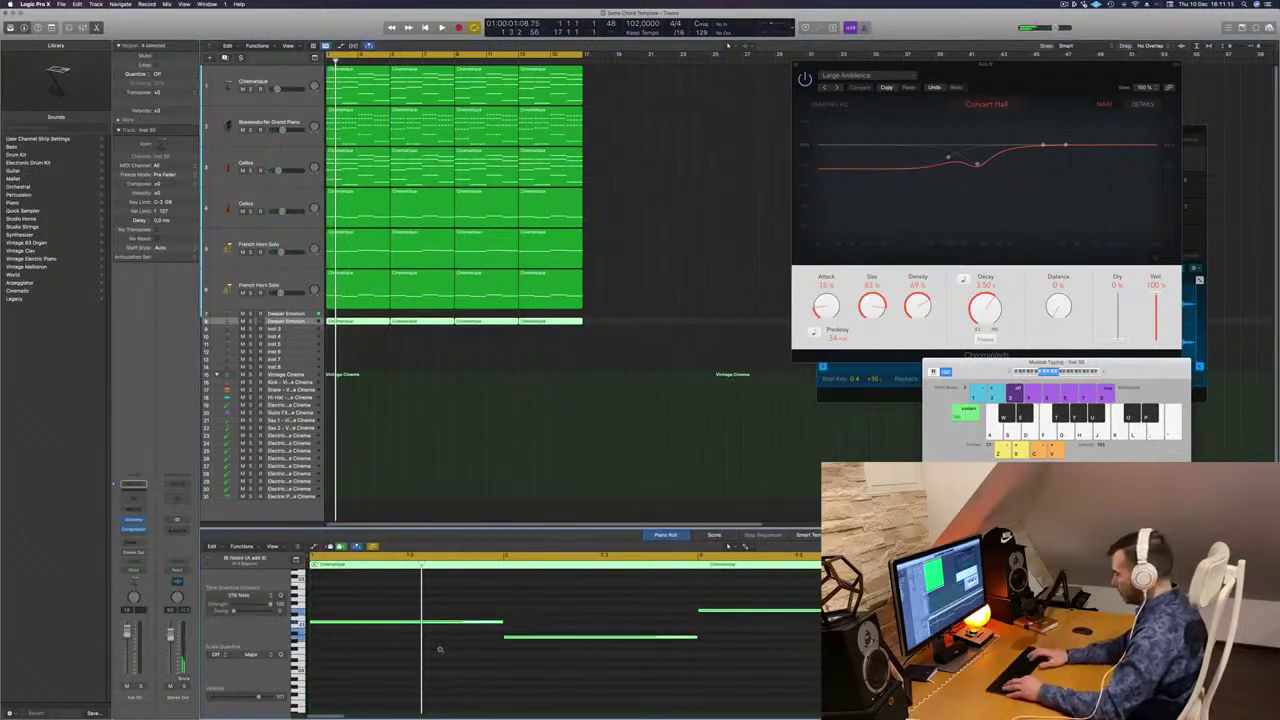
Transpose the regions on the duplicate Deeper Emotion track up one octave and play from the start.
key(shift+alt+Up)
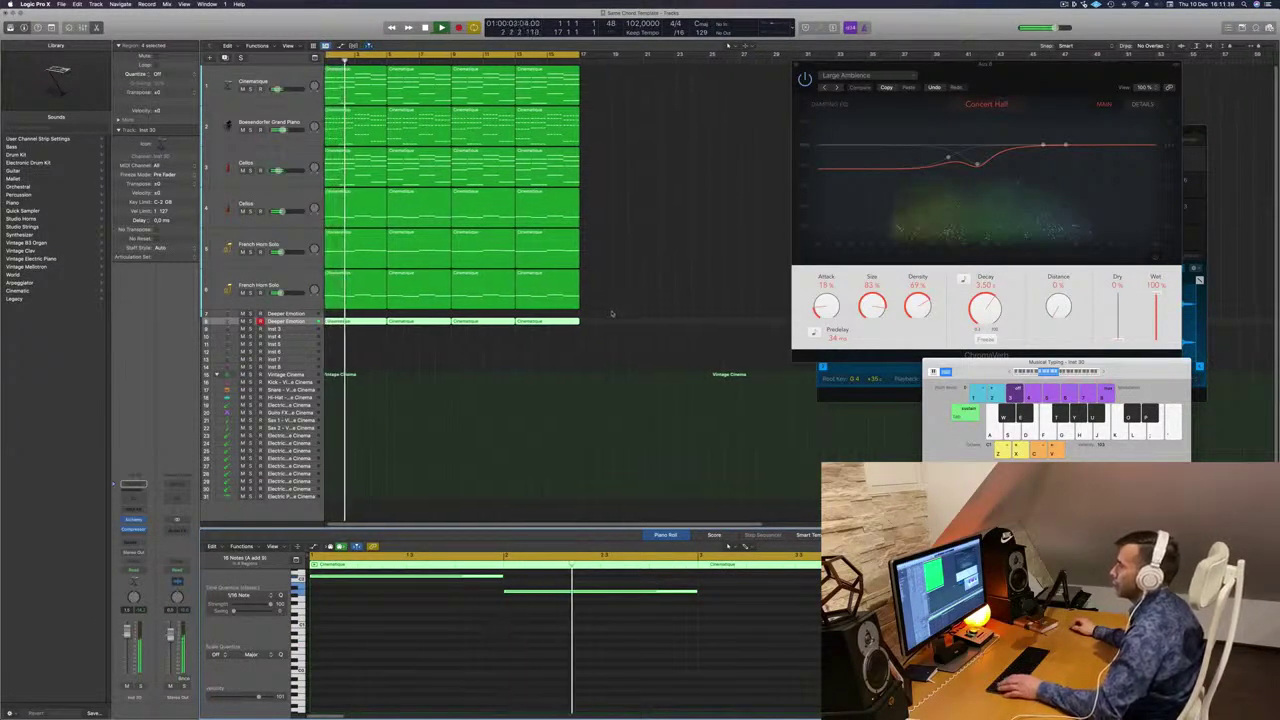
key(Return)
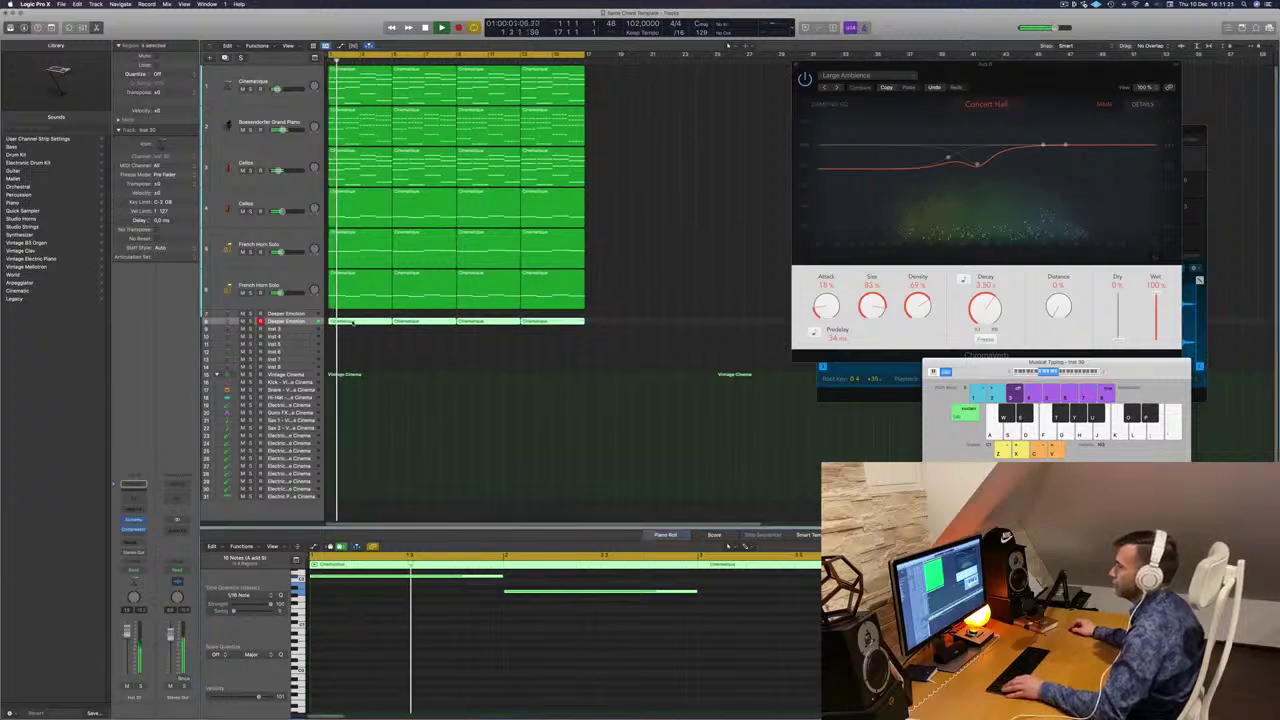
Copy the four regions from the duplicate back onto the original Deeper Emotion track at the same positions.
click(354, 322)
drag(354, 322, 361, 320)
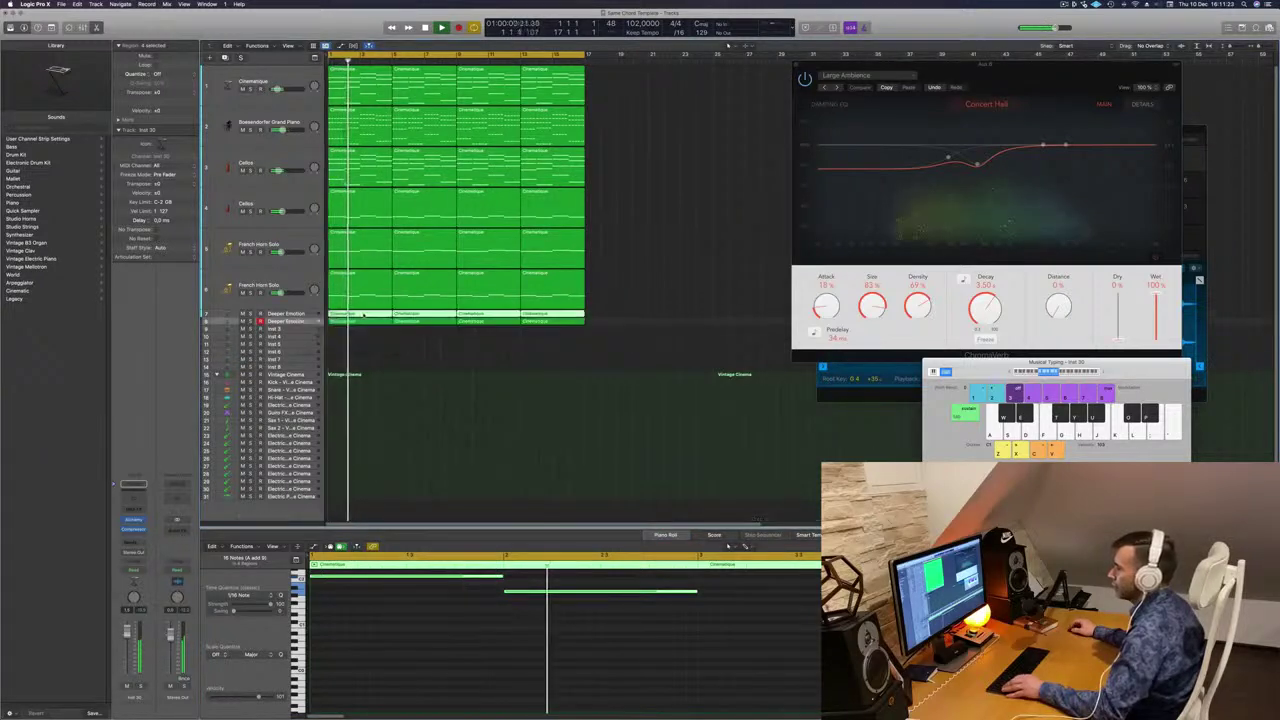
click(363, 343)
Transpose all notes on the original Deeper Emotion track down one octave and resume playback.
click(286, 314)
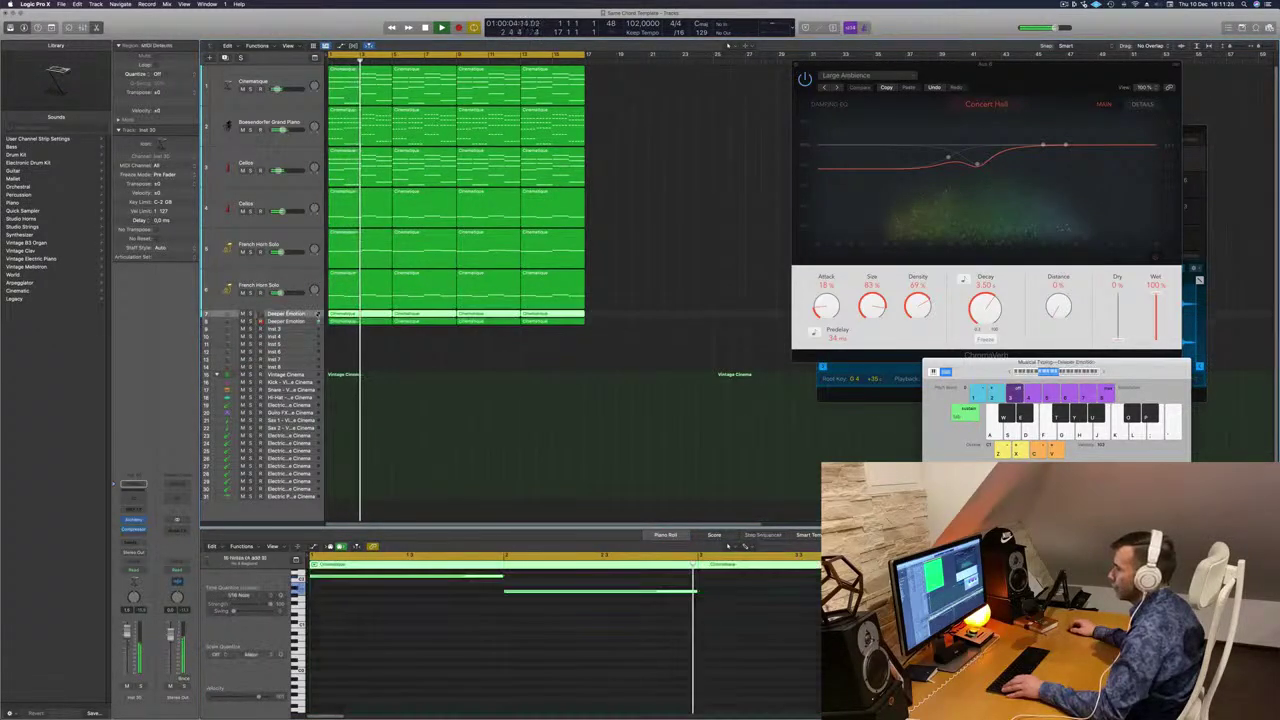
click(443, 694)
key(super+a)
key(alt+shift+Down)
key(space)
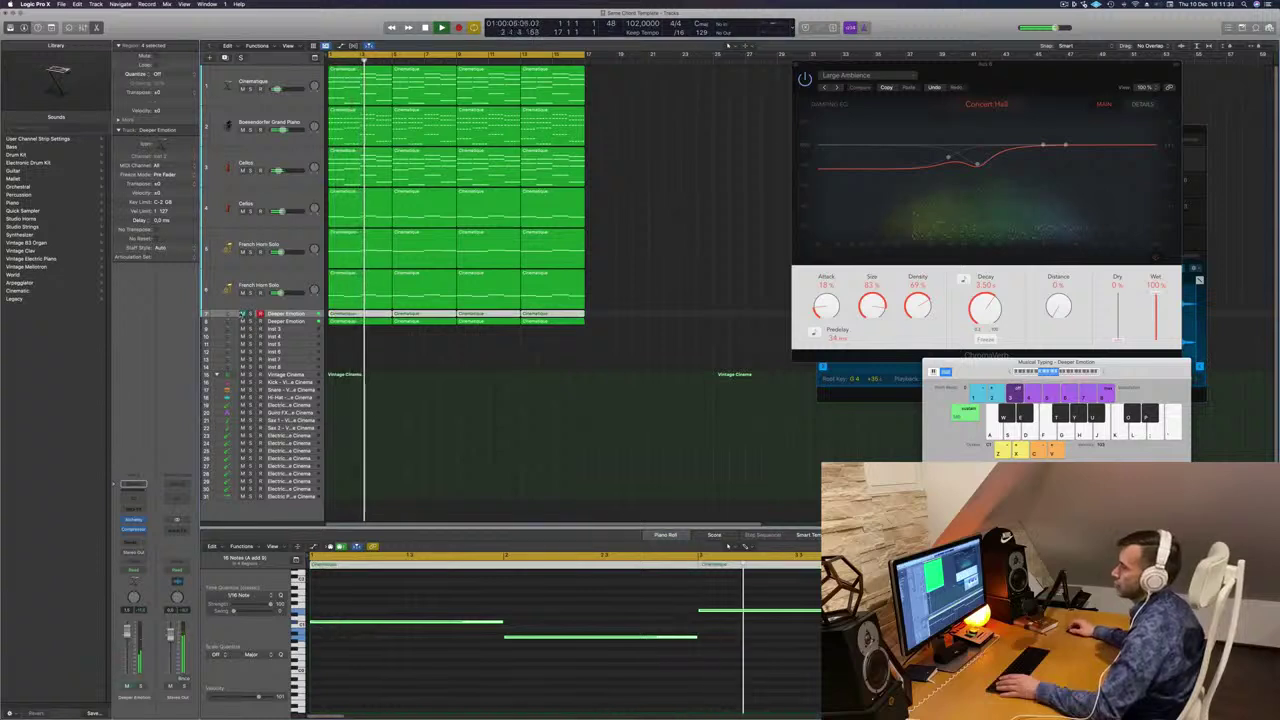
Unmute the original Deeper Emotion track and solo both Deeper Emotion tracks together.
click(242, 314)
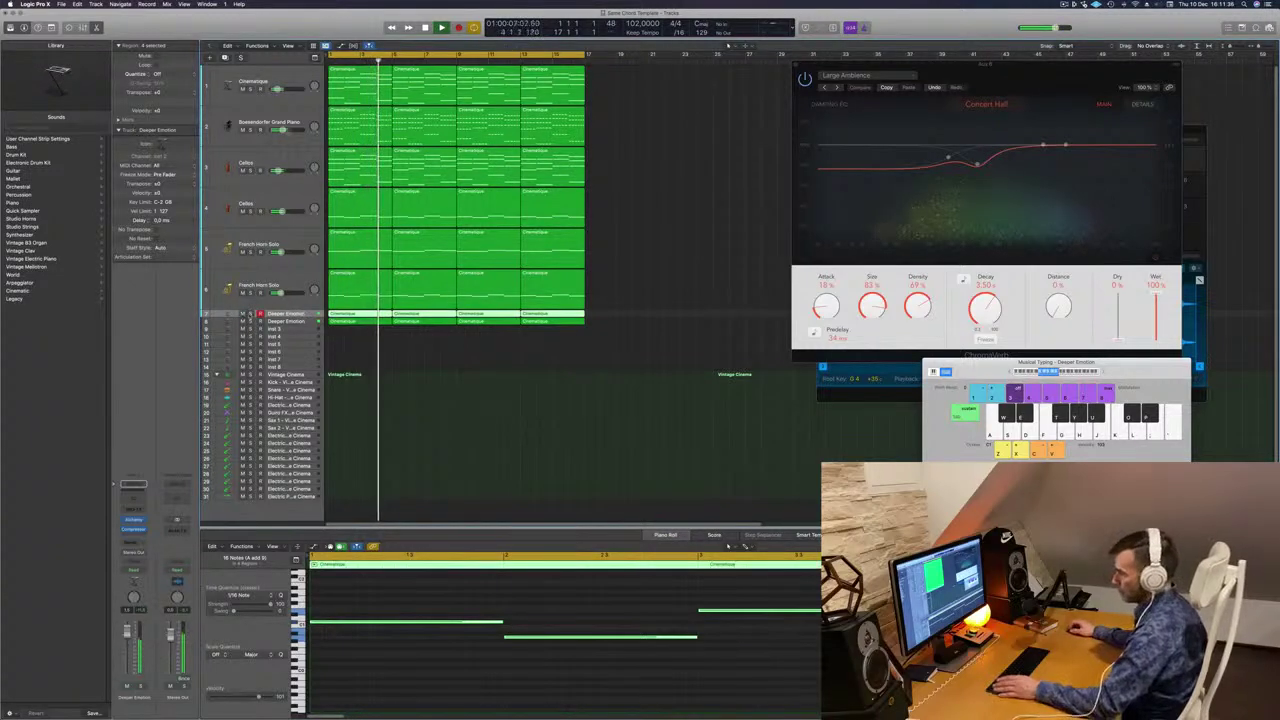
click(250, 314)
click(250, 320)
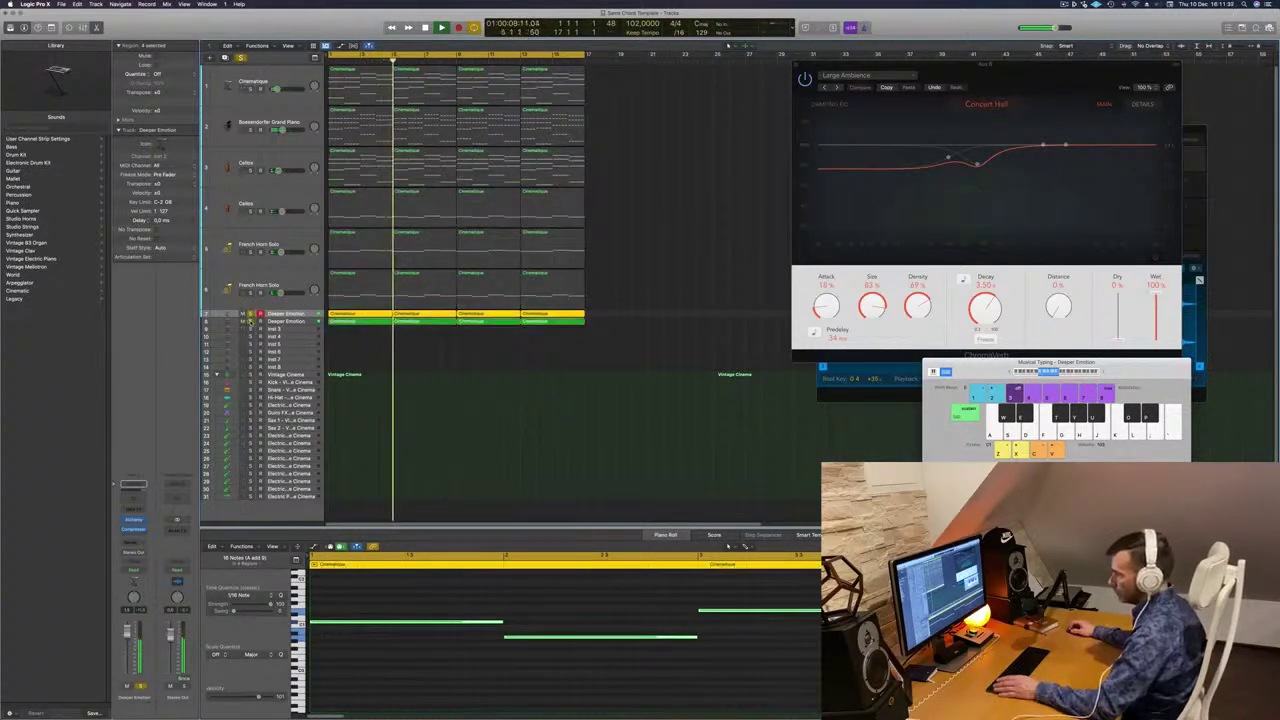
Unsolo both Deeper Emotion tracks, mute the original one and play the full arrangement from the start.
click(250, 320)
click(250, 314)
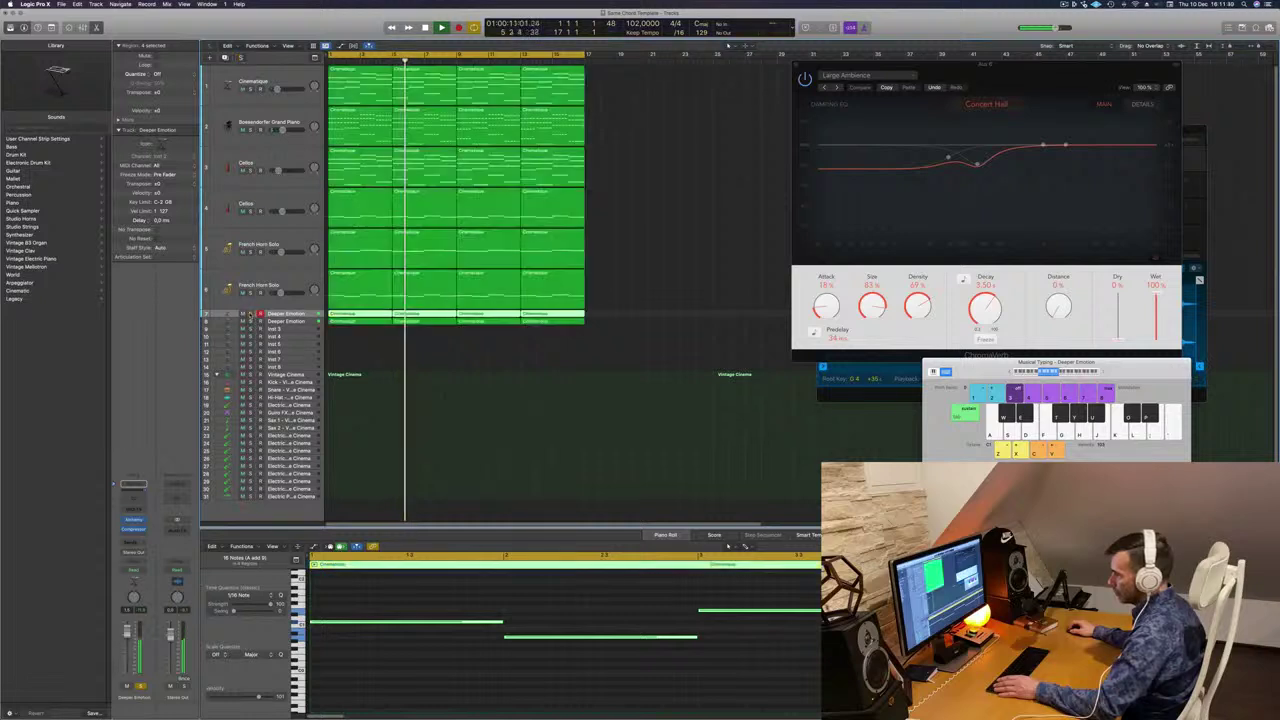
key(Return)
click(242, 314)
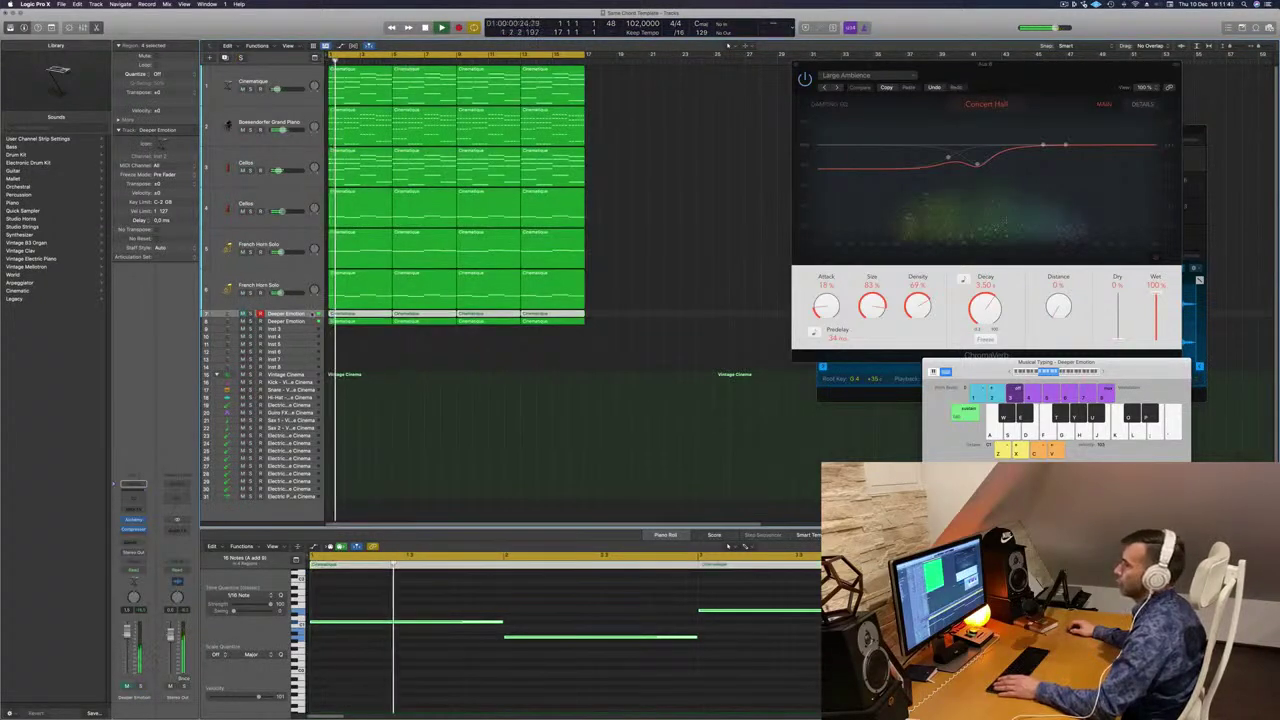
key(Return)
Move the ChromaVerb window clear of the tracks and close the Vintage Cinema Drum Machine Designer window.
scroll(453, 374, down, 3)
scroll(420, 369, down, 1)
scroll(423, 368, up, 3)
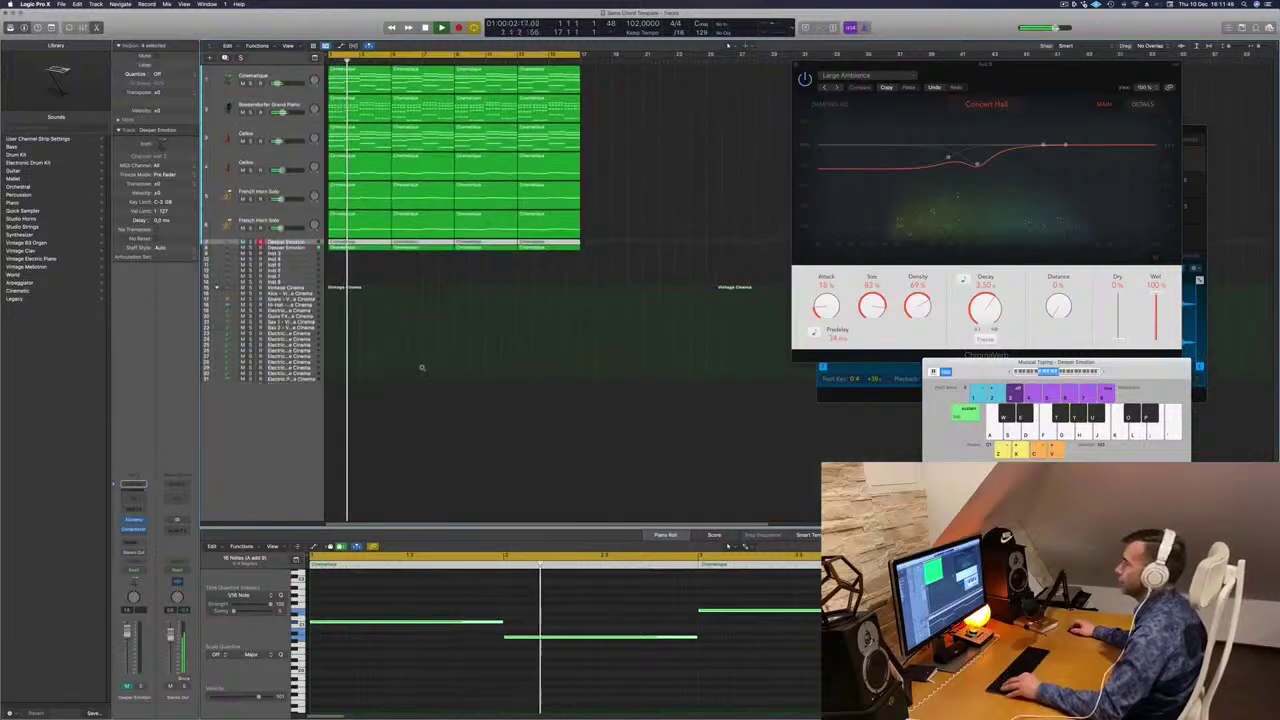
key(super+Right)
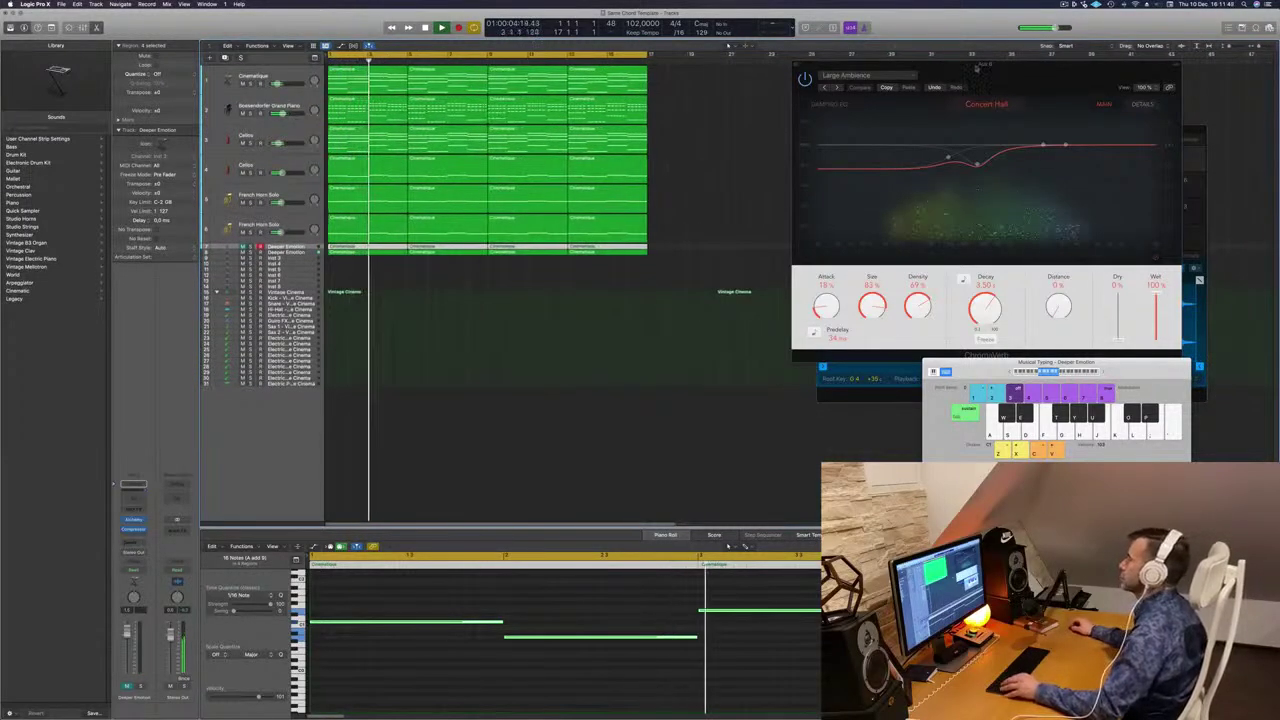
drag(975, 79, 1089, 318)
click(820, 131)
drag(820, 131, 731, 137)
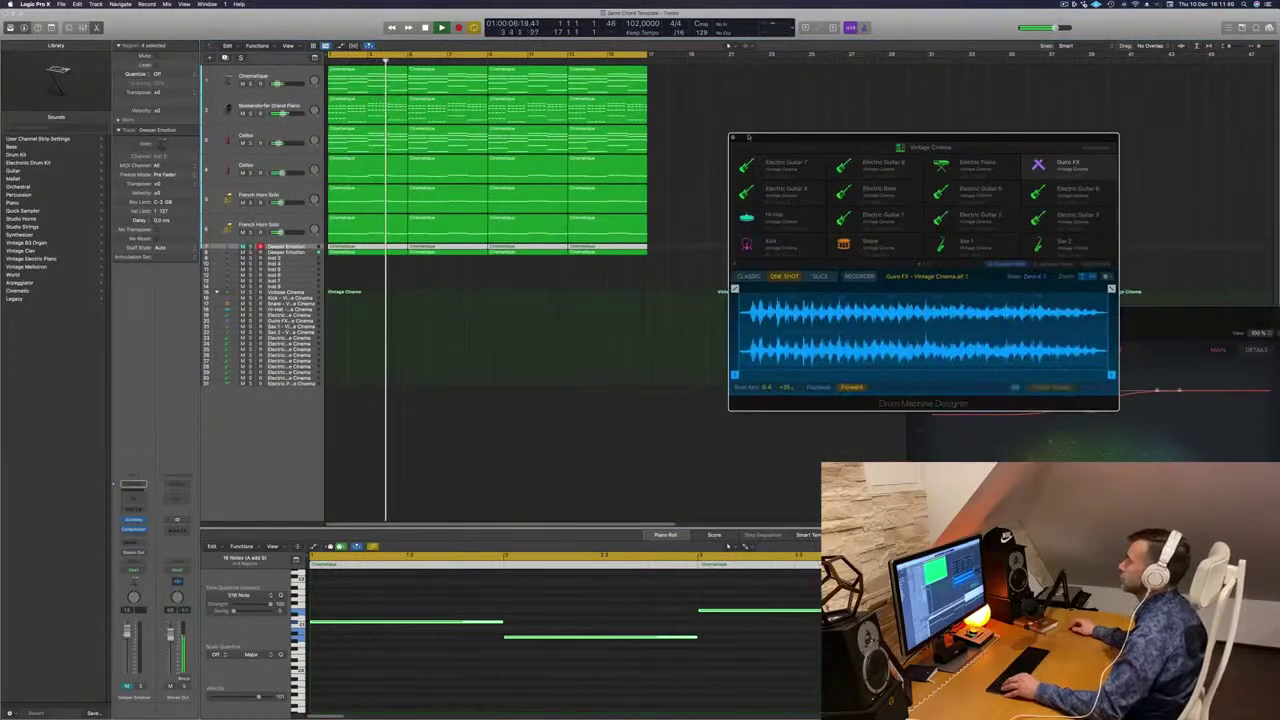
click(732, 138)
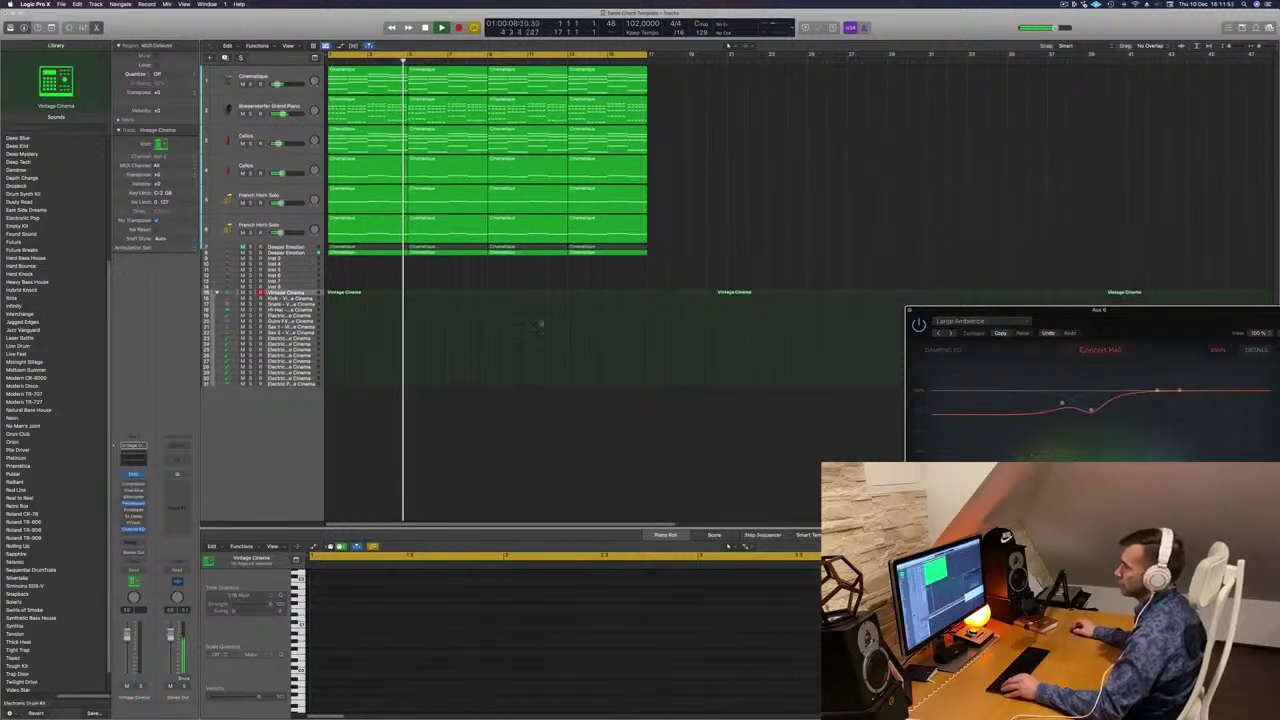
Duplicate the Cinematique track with its settings, place the duplicate at the top and copy the four chord regions onto it.
click(268, 107)
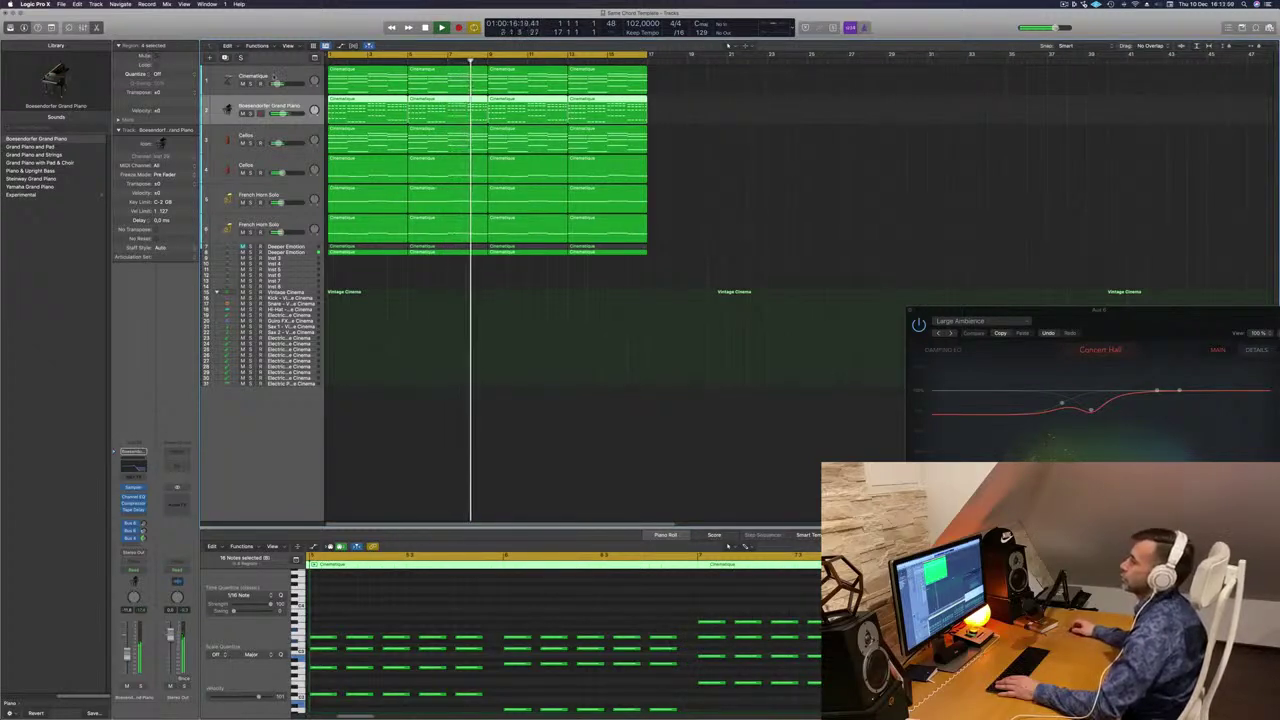
click(230, 77)
click(225, 57)
key(Return)
drag(270, 104, 268, 74)
drag(667, 103, 366, 68)
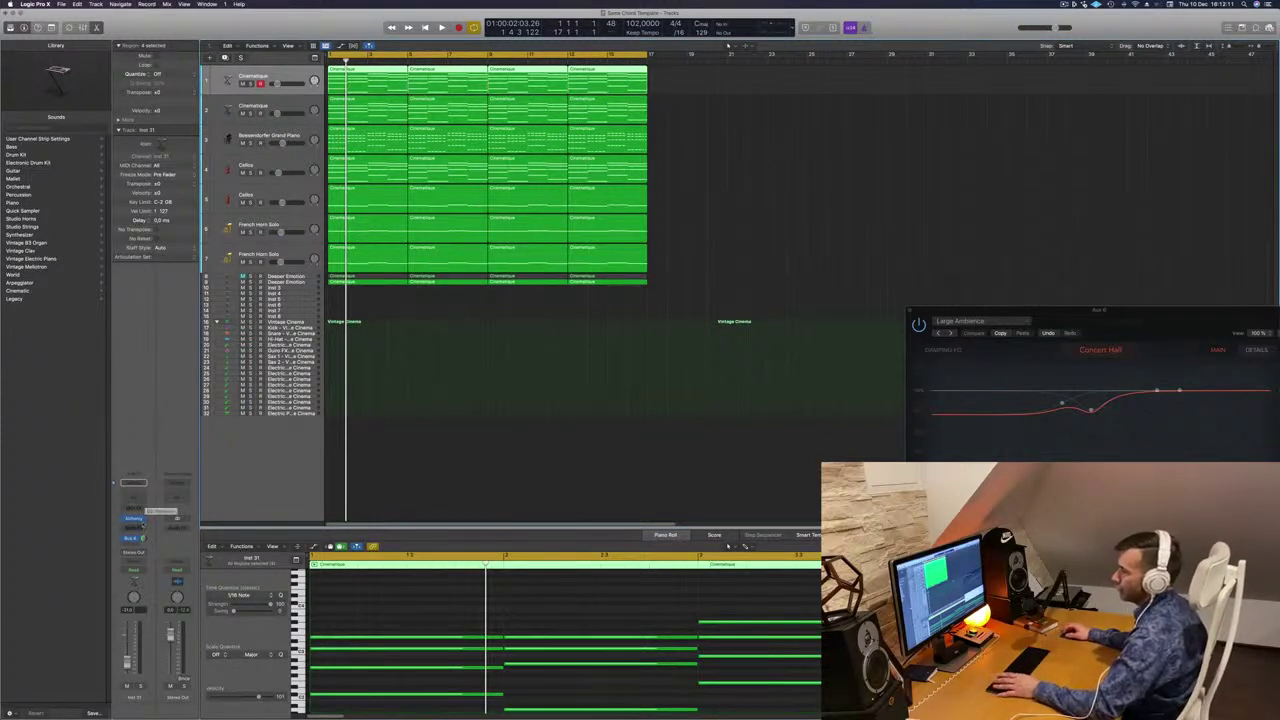
Replace the new top track's instrument with a stereo Retro Synth and insert an Arpeggiator MIDI effect.
click(140, 519)
mouse_move(196, 549)
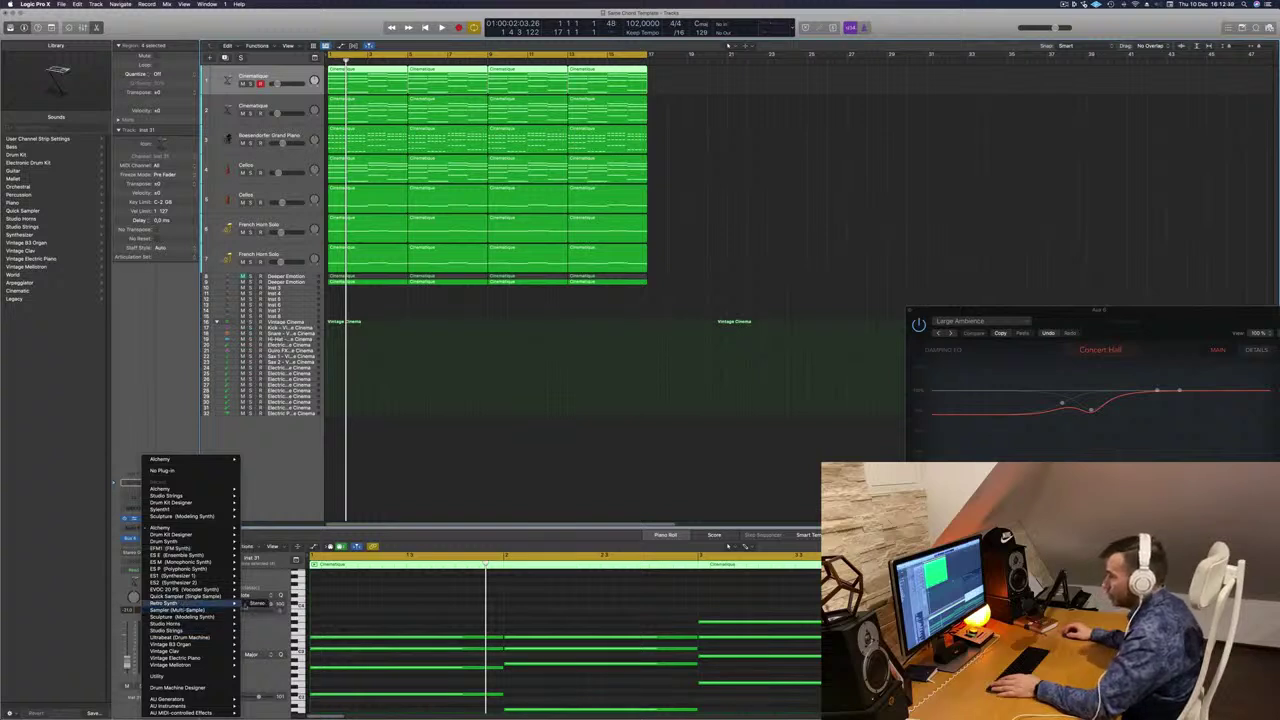
click(257, 604)
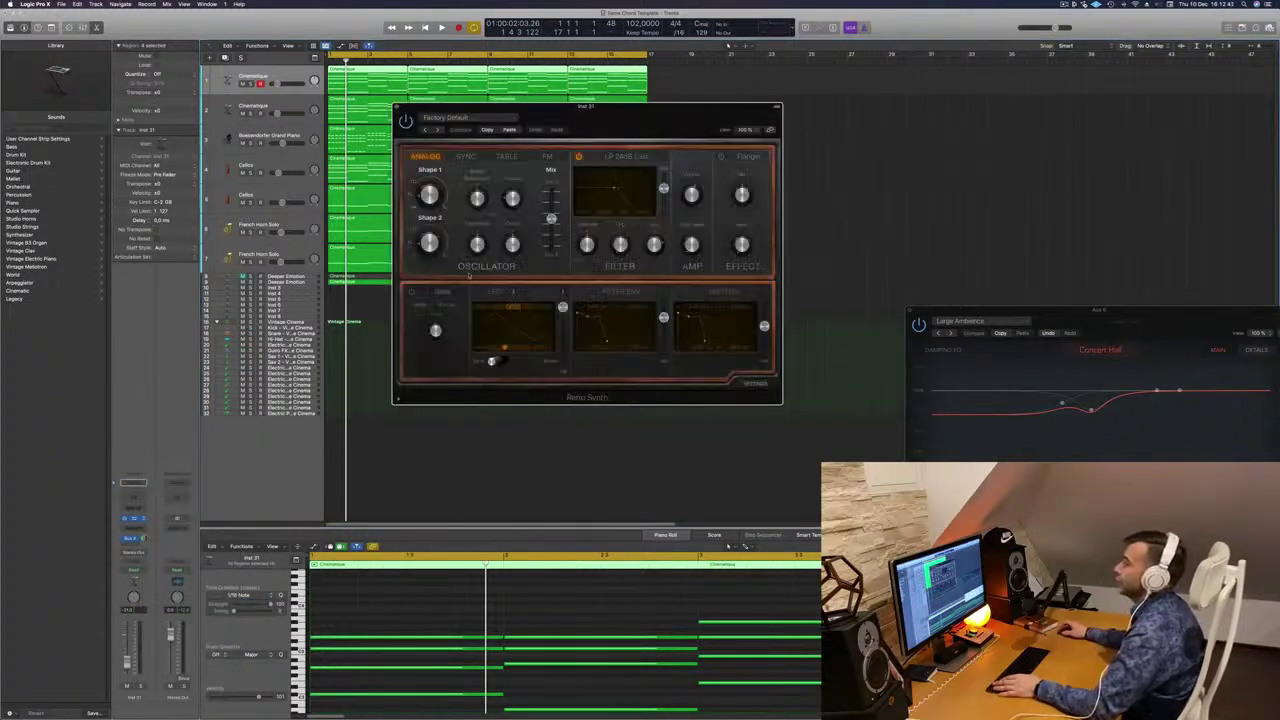
click(140, 509)
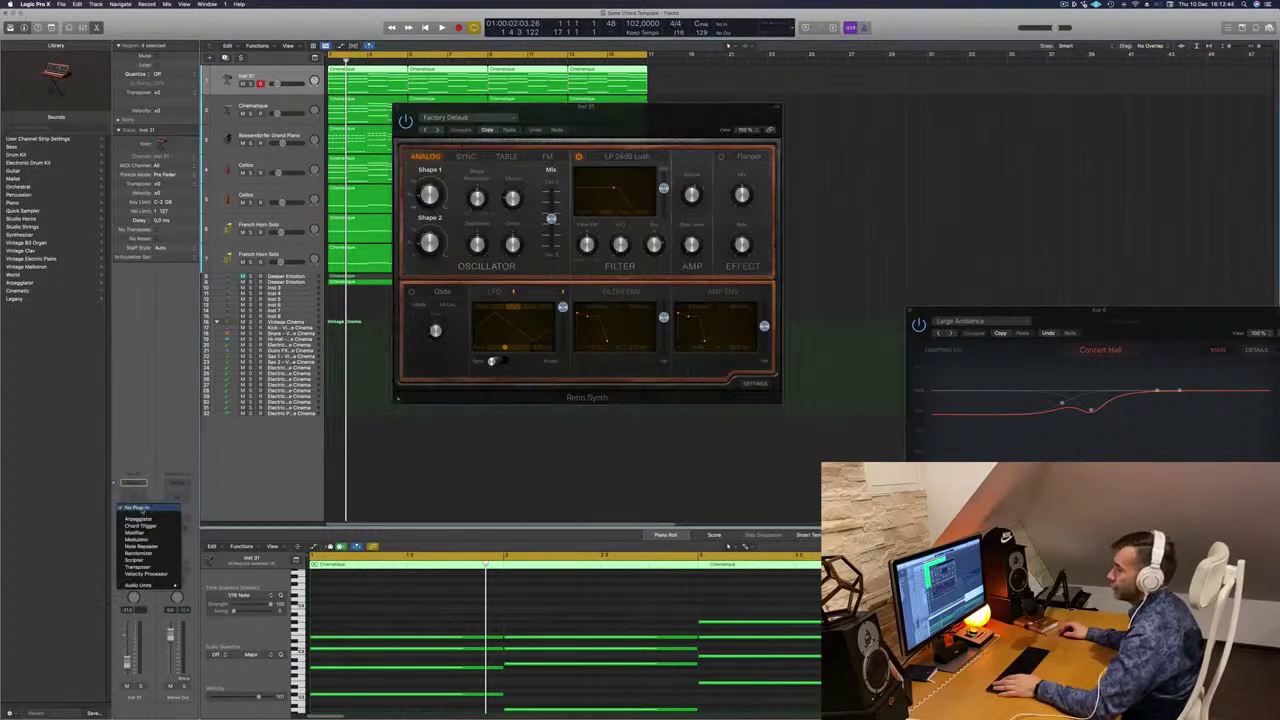
click(141, 519)
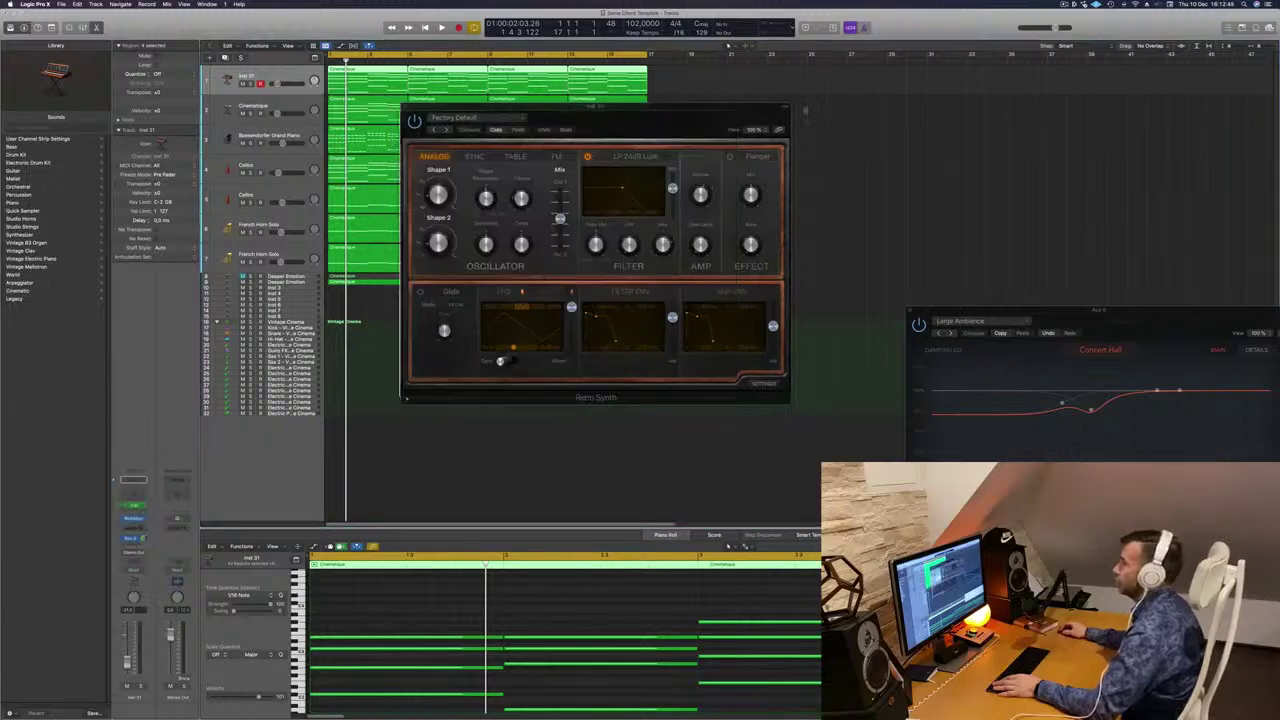
drag(614, 123, 688, 120)
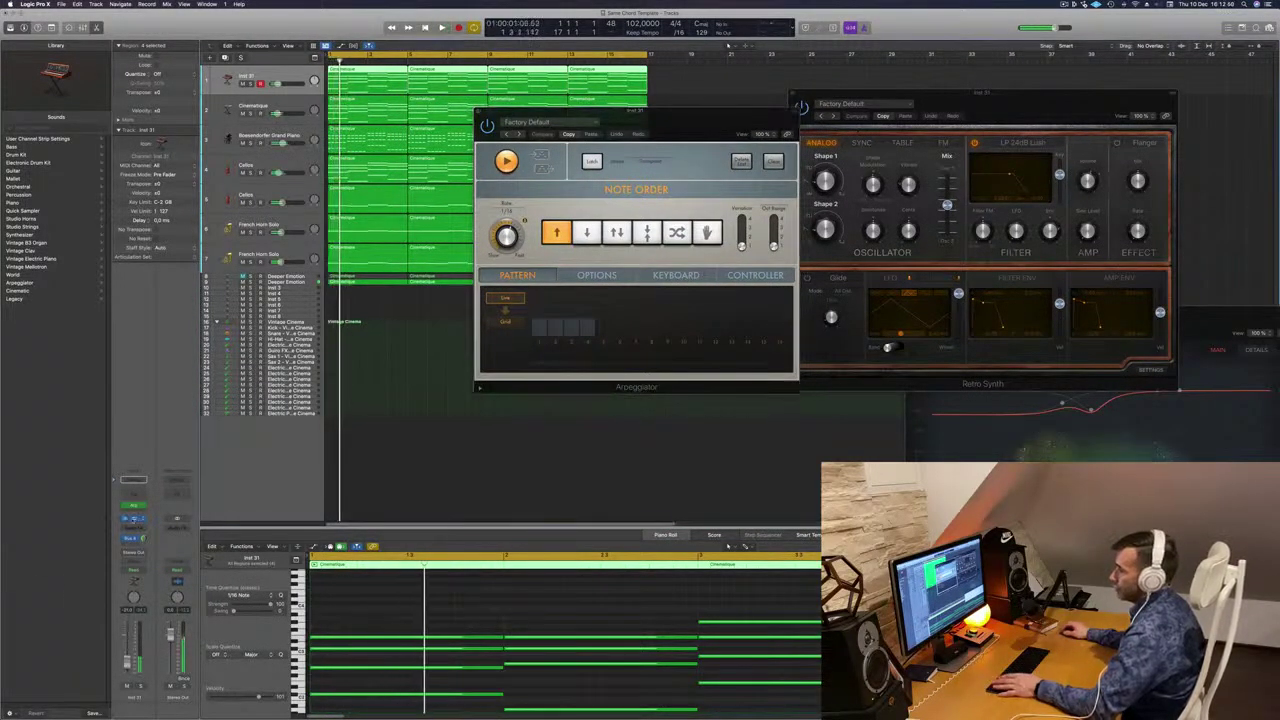
Add a Channel EQ to the synth track with a high cut at 1190 Hz, 48 dB/Oct, and slightly raise the track's volume.
key(space)
click(134, 497)
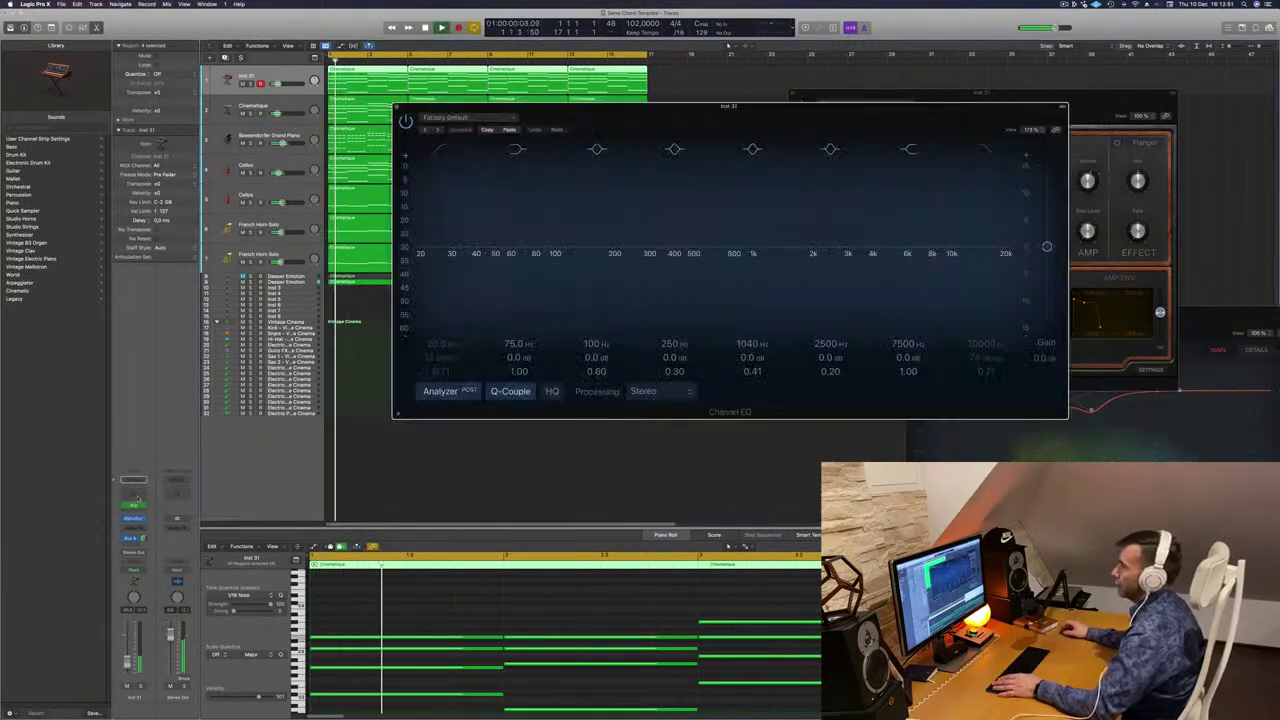
click(991, 150)
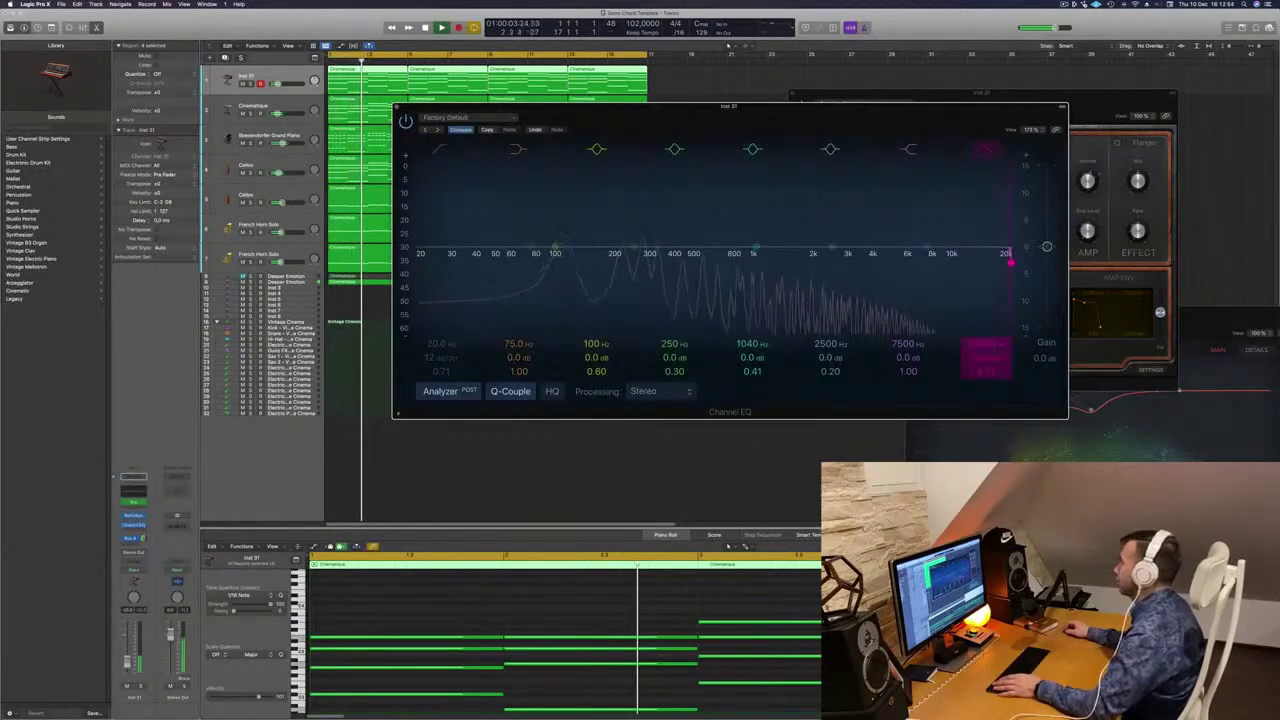
drag(1010, 262, 768, 262)
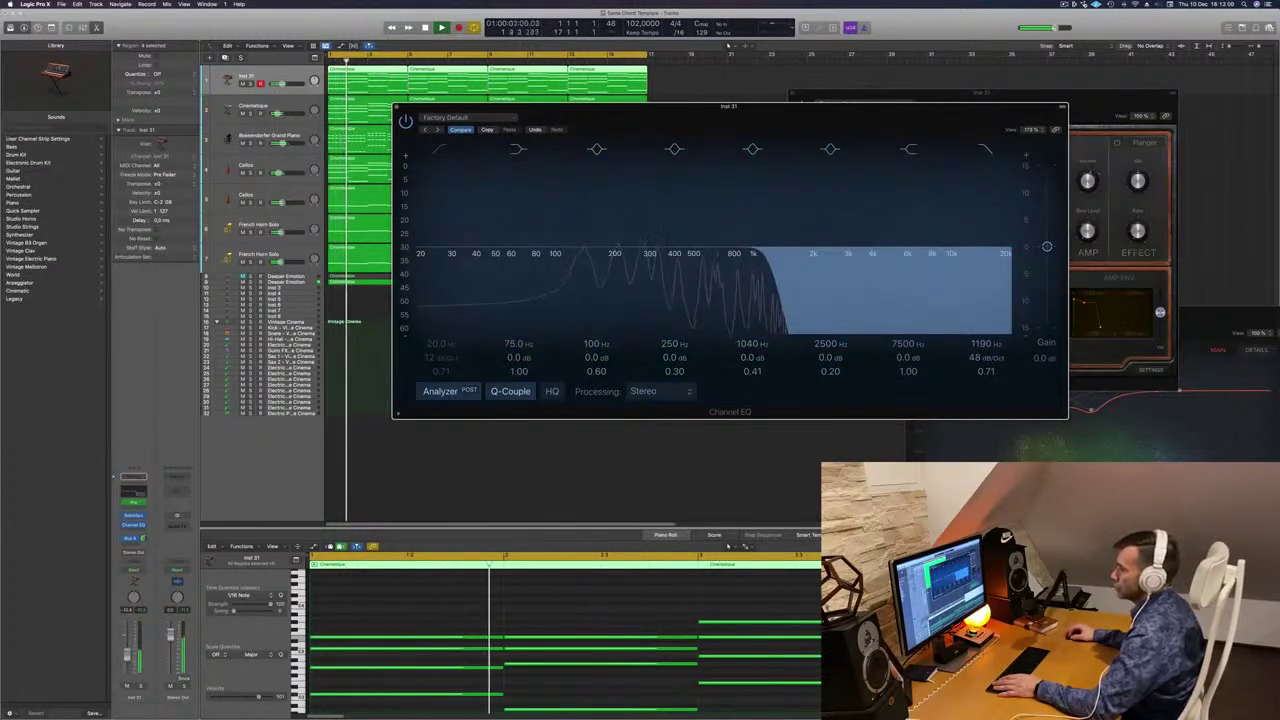
drag(127, 655, 127, 650)
Try out the Shape 1 and oscillator Mix controls of the Retro Synth during playback.
drag(780, 106, 557, 251)
key(space)
key(space)
drag(854, 93, 814, 74)
key(space)
key(space)
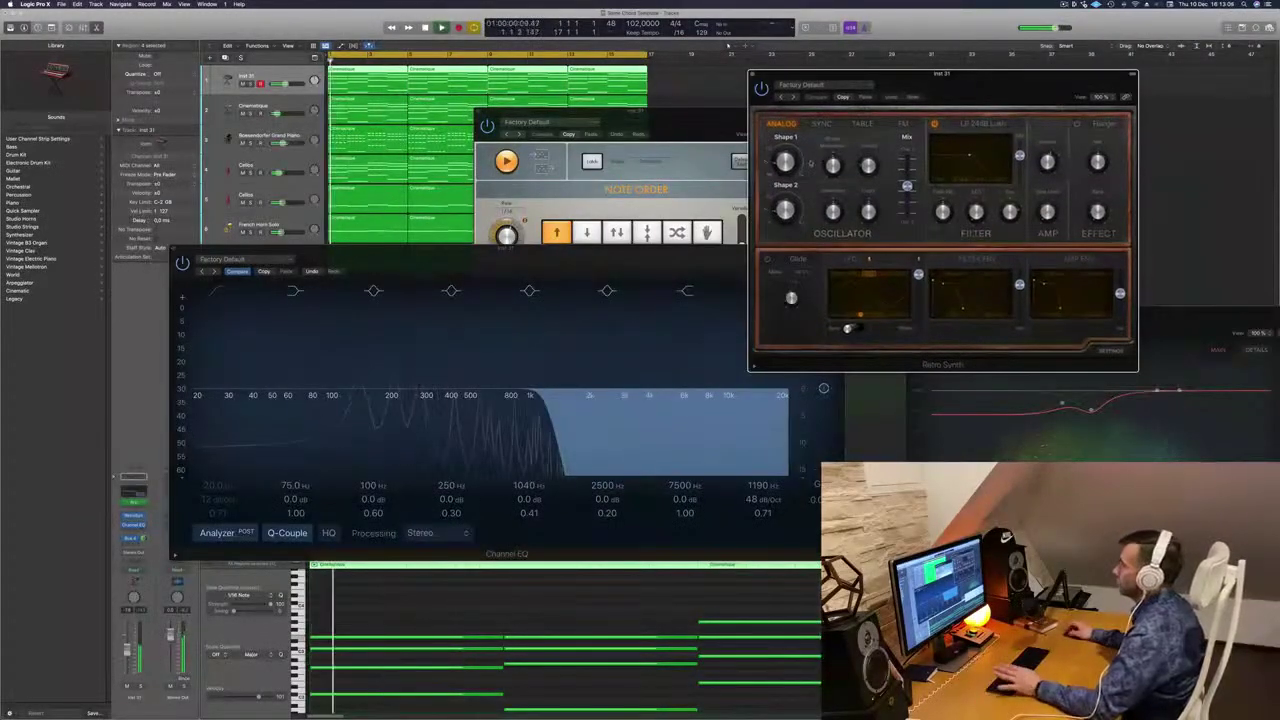
drag(788, 148, 787, 165)
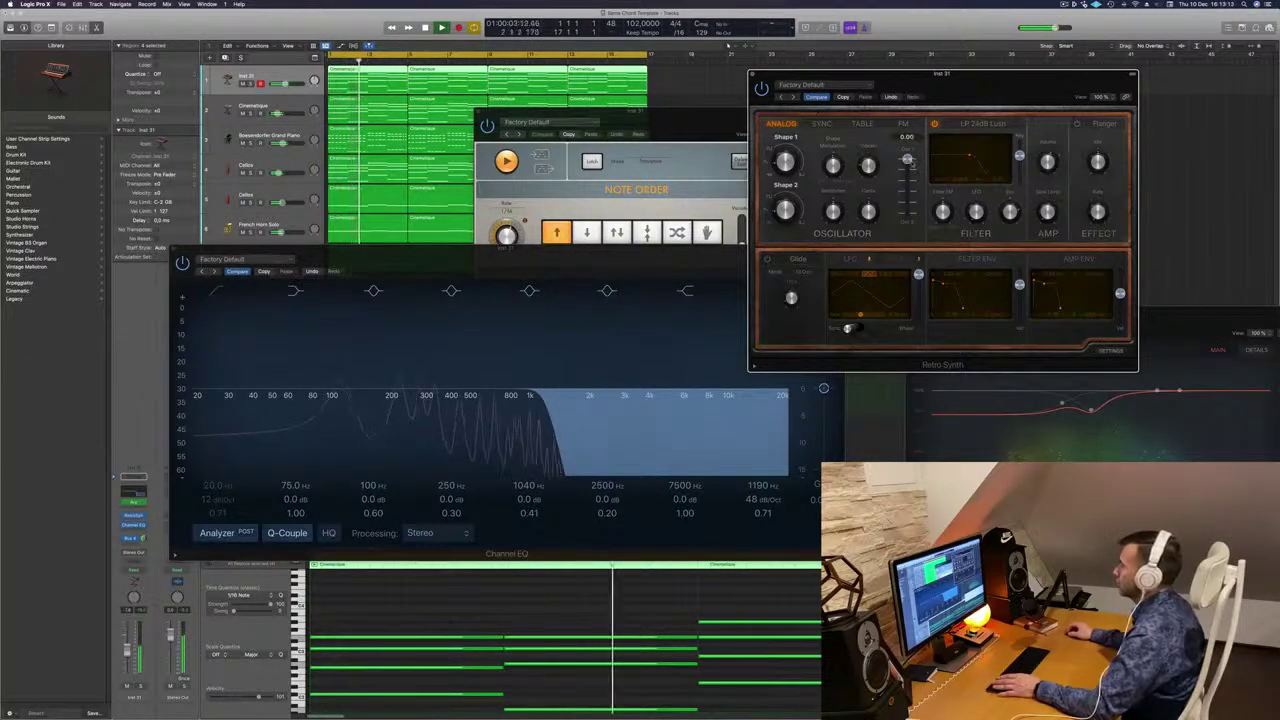
drag(911, 165, 911, 186)
drag(963, 86, 1134, 72)
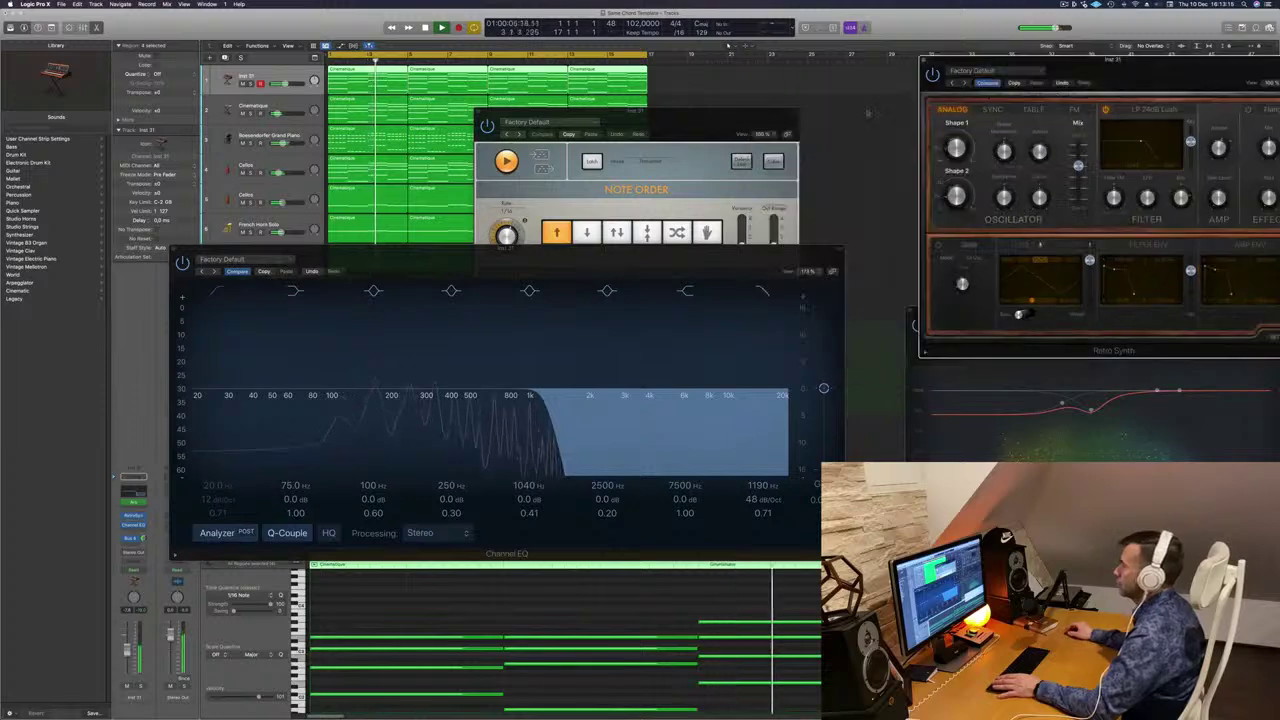
Transpose all notes in the synth track's four regions down one octave and play from the start.
drag(417, 264, 815, 260)
key(Return)
key(space)
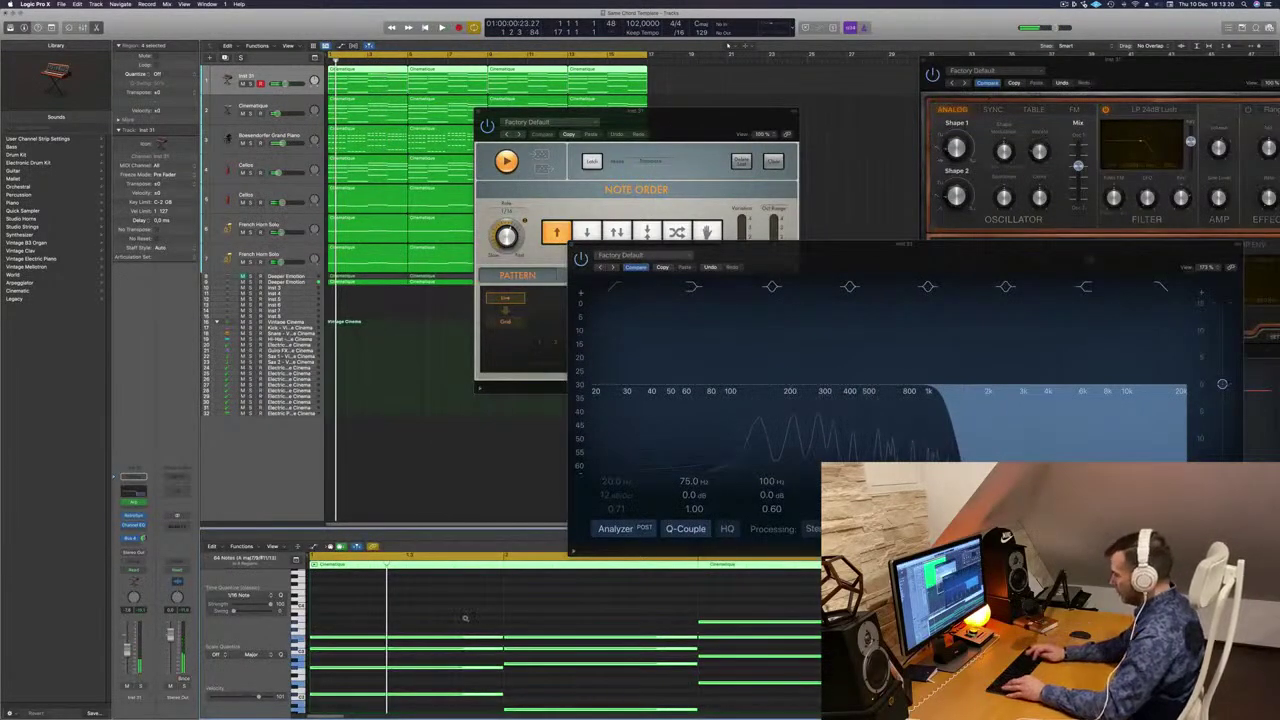
key(space)
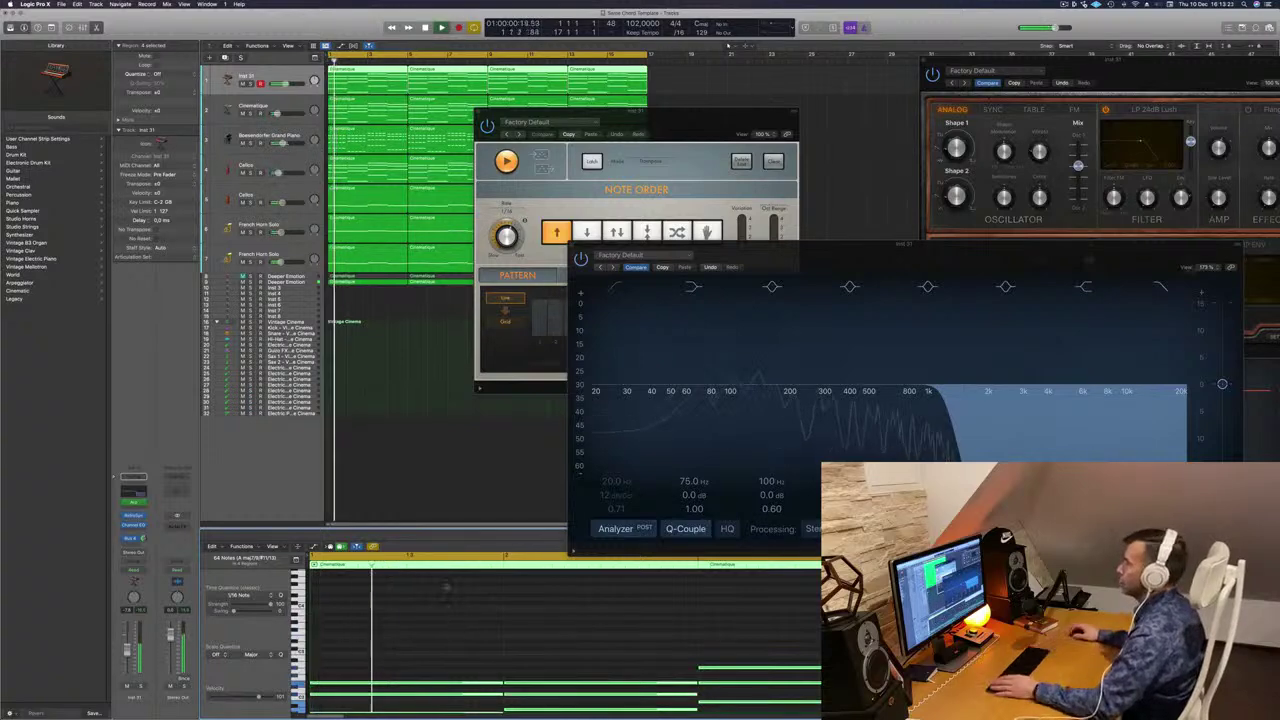
drag(726, 110, 840, 77)
click(494, 640)
key(Return)
scroll(494, 638, down, 3)
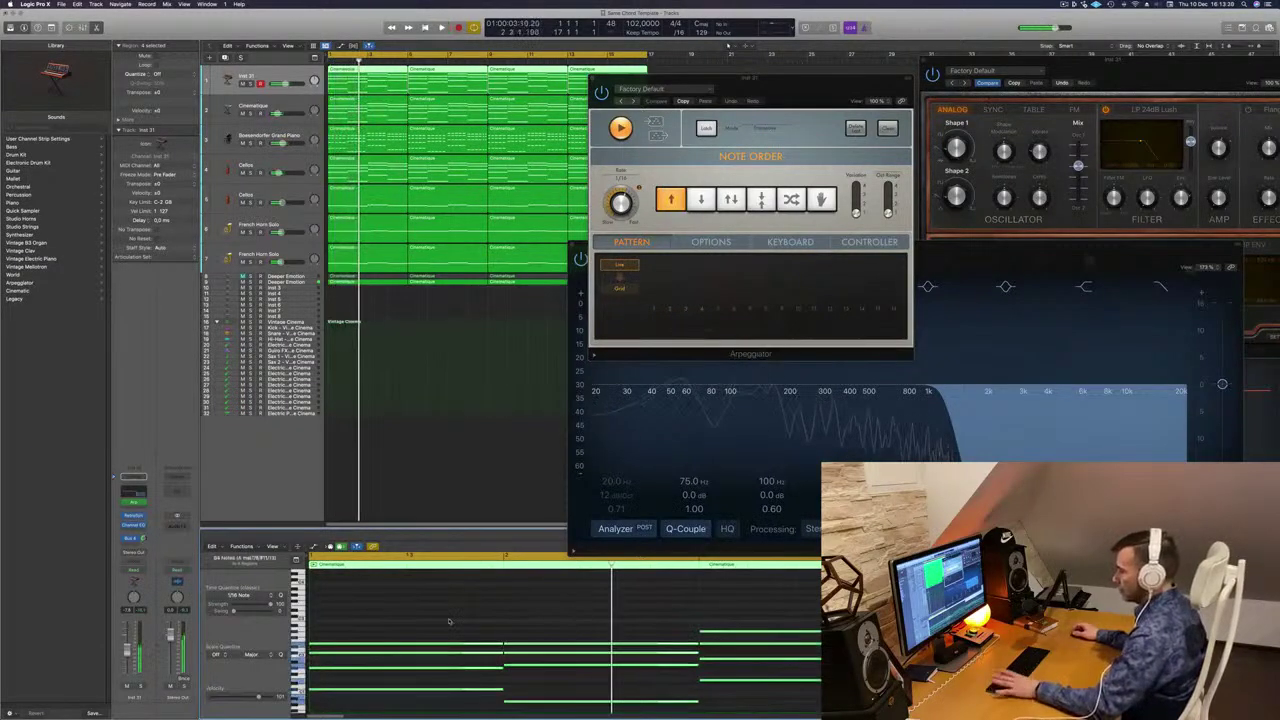
Enable the low cut in the synth track's Channel EQ at 188 Hz, 12 dB/Oct, with a Q of 0.79.
drag(763, 86, 578, 287)
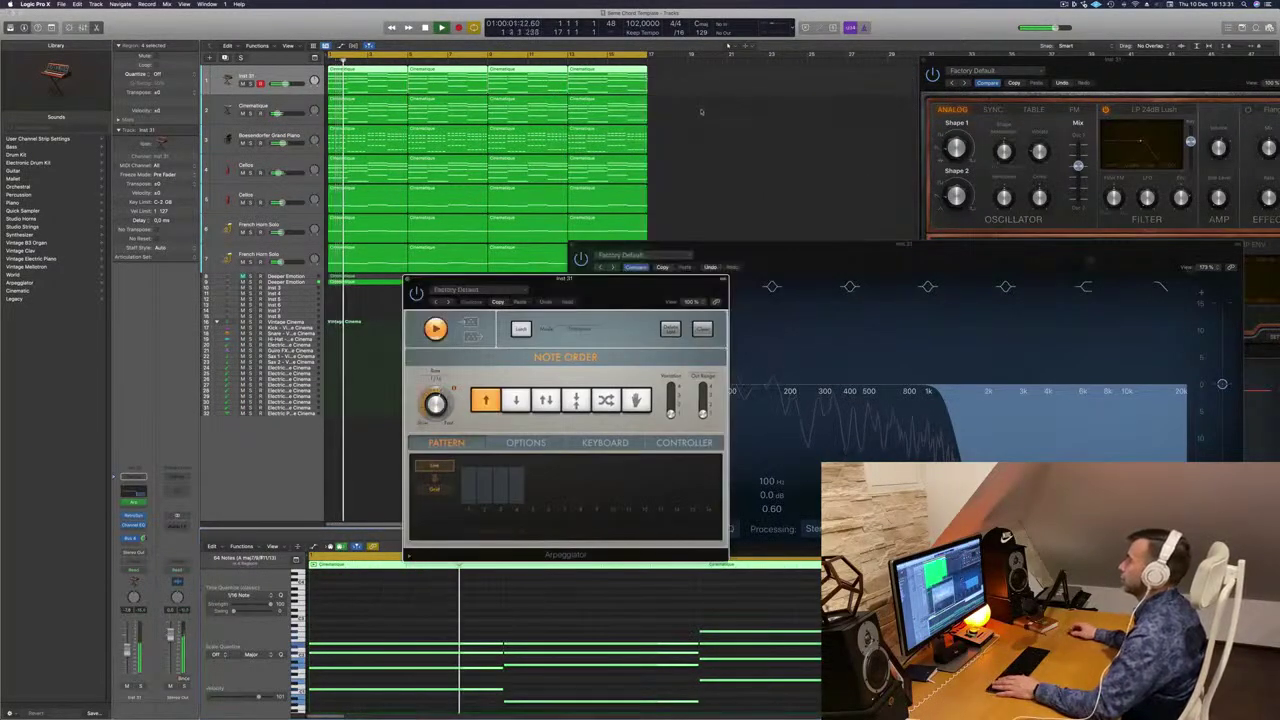
drag(1100, 67, 906, 72)
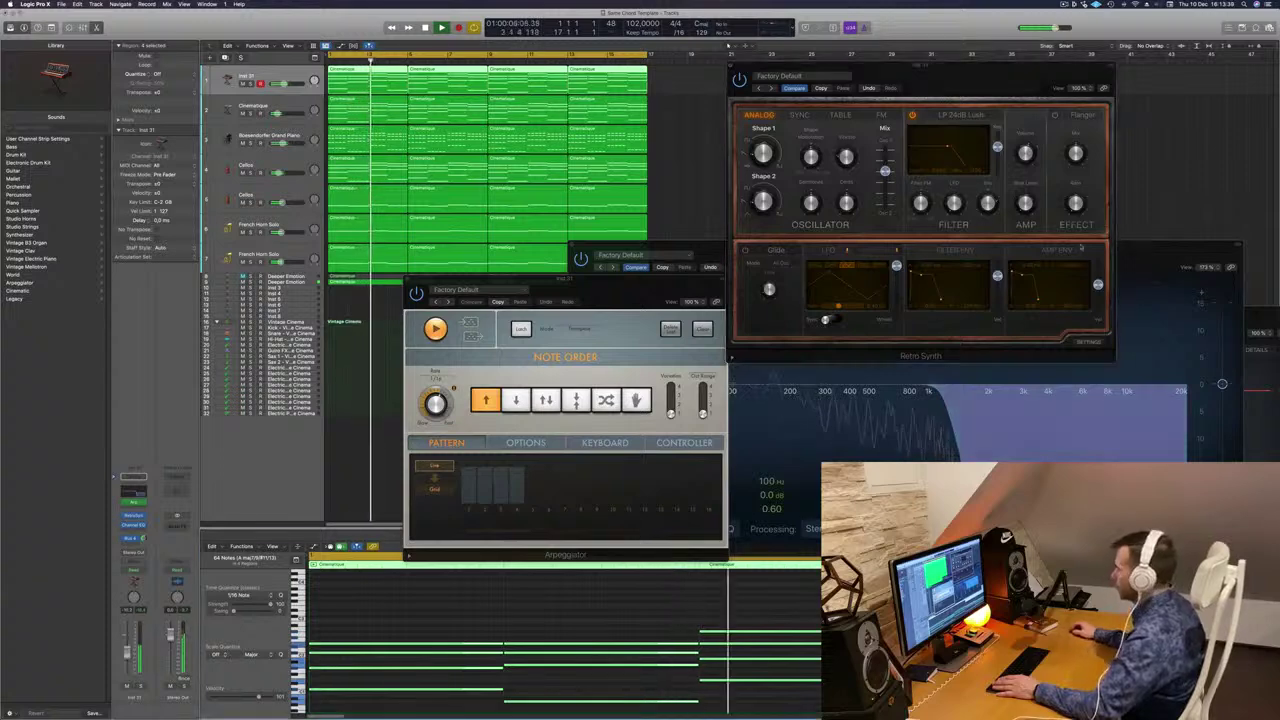
drag(1172, 246, 1002, 254)
key(Return)
click(448, 296)
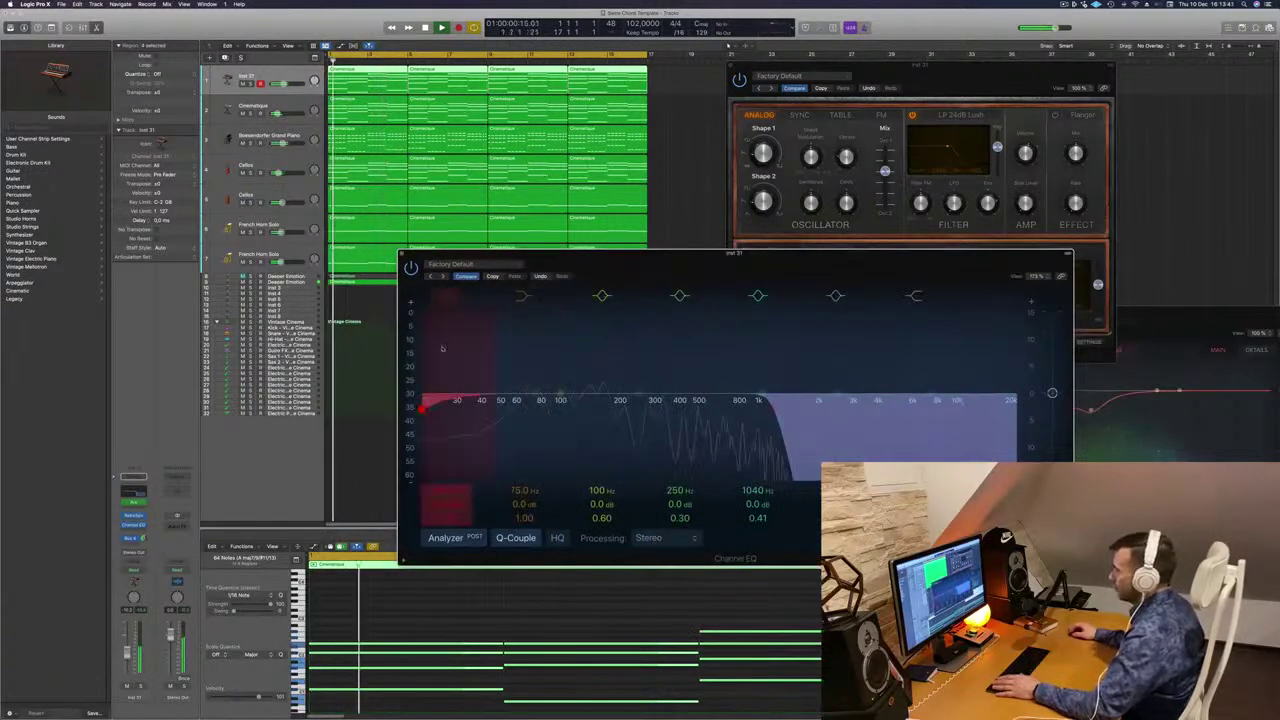
drag(443, 349, 608, 340)
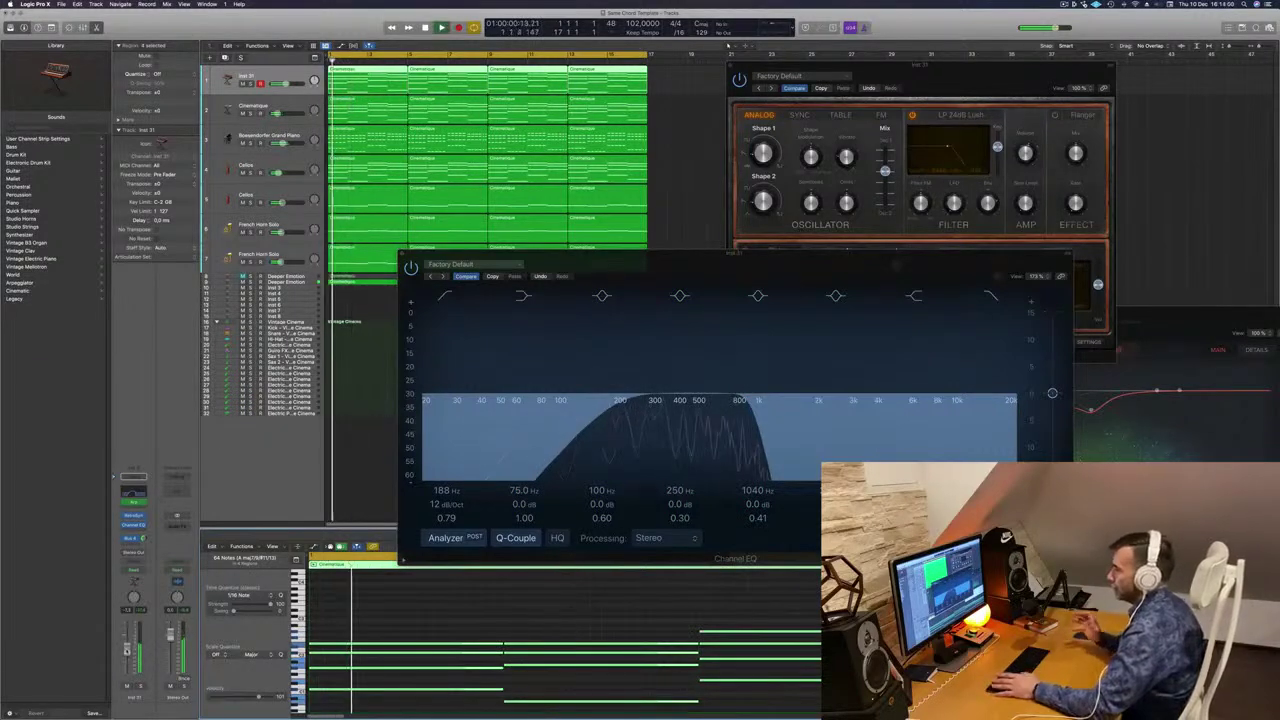
Close the Channel EQ and Retro Synth windows and move the Arpeggiator window clear of the tracks.
click(1064, 5)
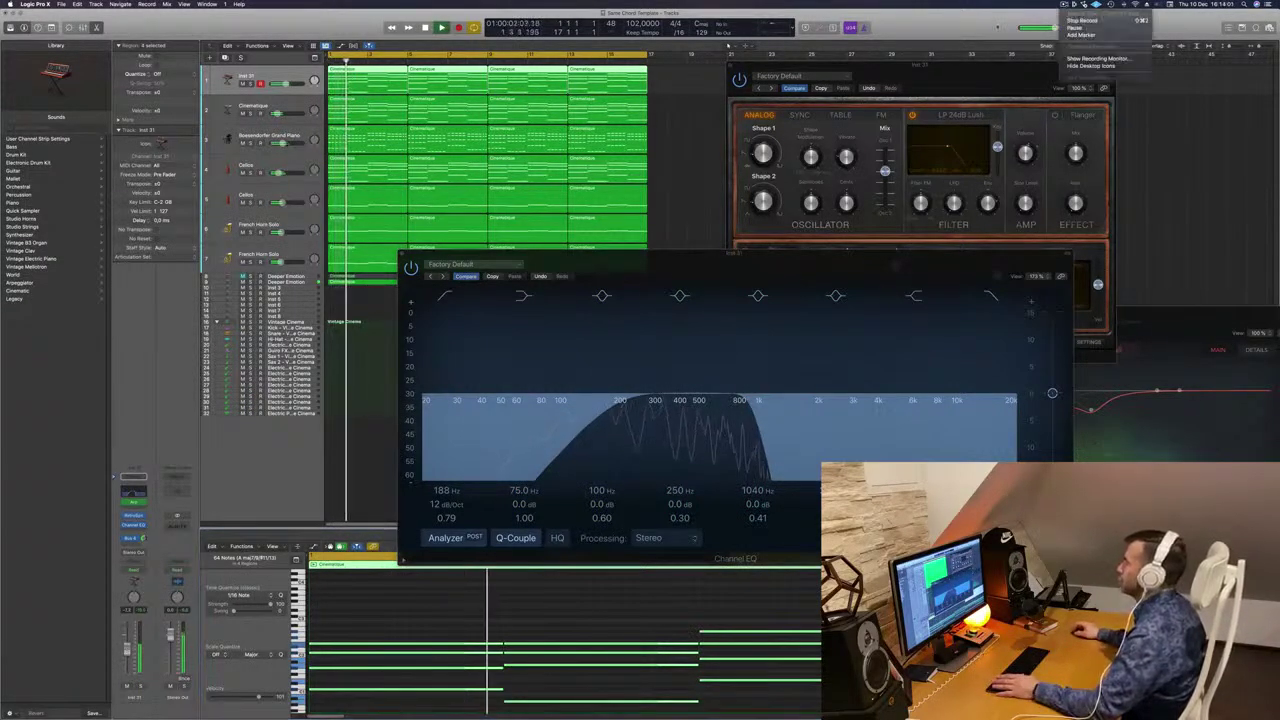
click(988, 26)
drag(1030, 66, 1099, 59)
drag(536, 250, 408, 264)
click(274, 268)
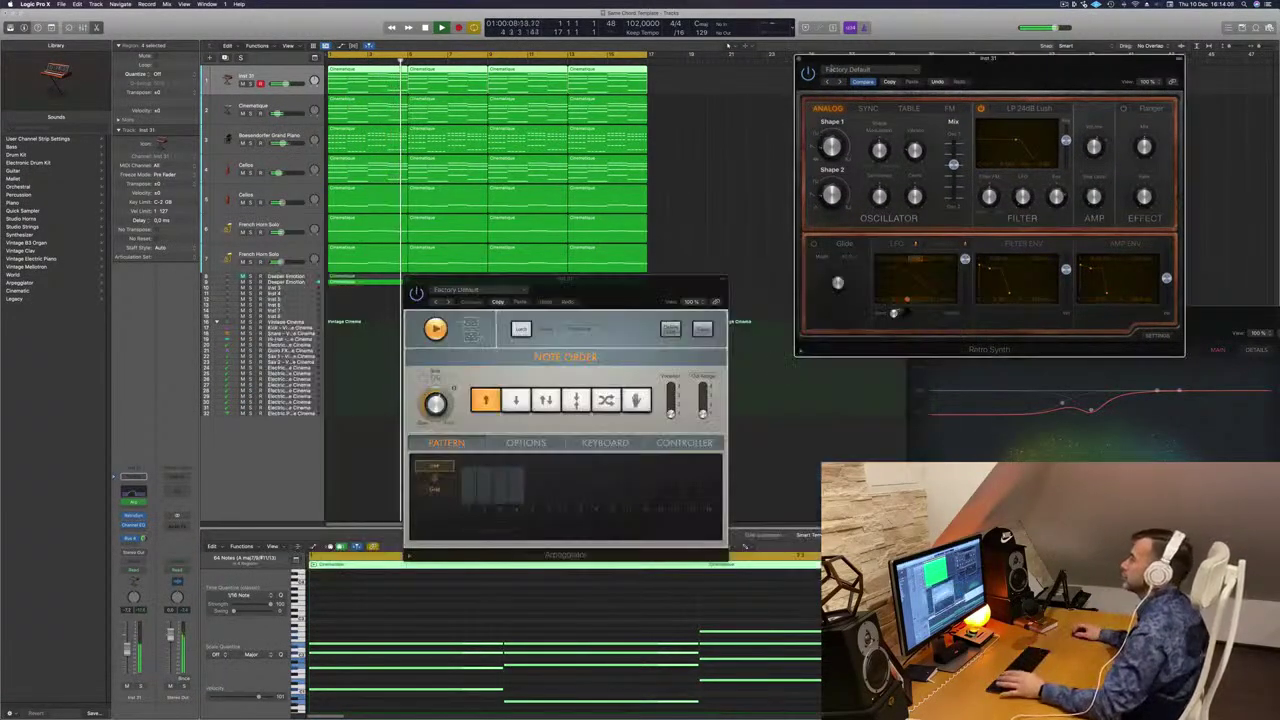
drag(925, 59, 773, 125)
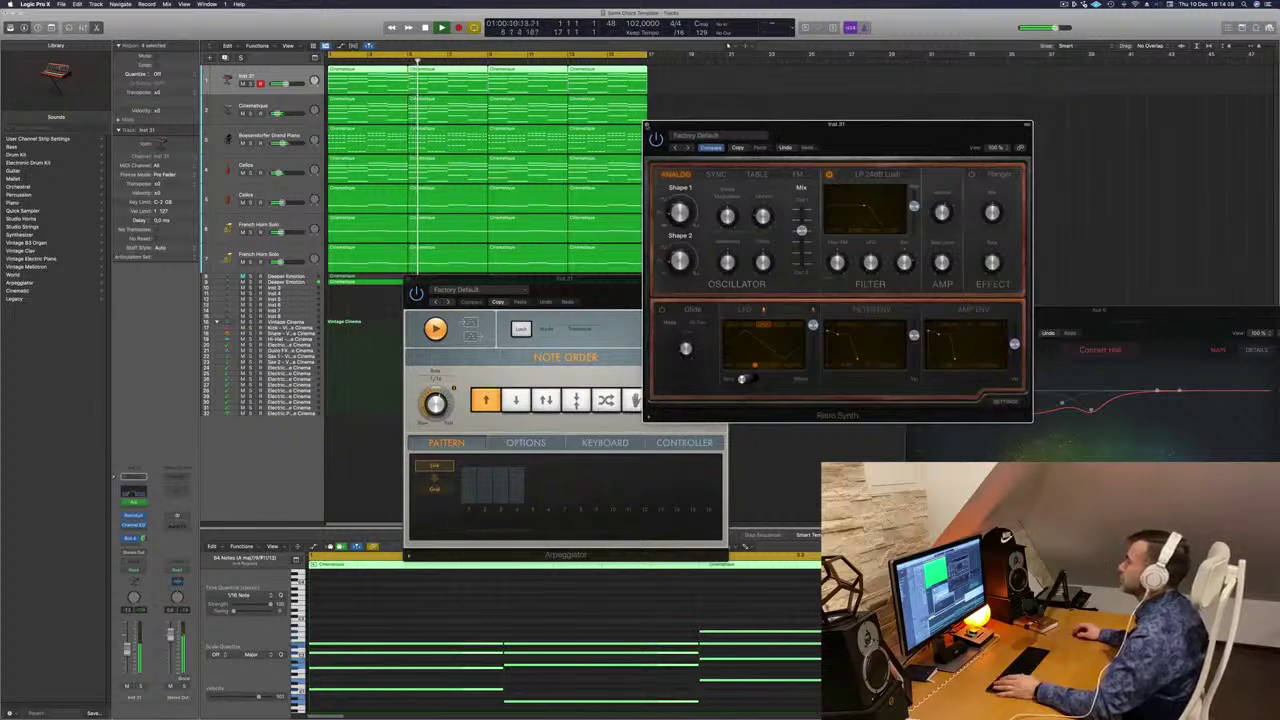
click(647, 126)
drag(562, 280, 691, 338)
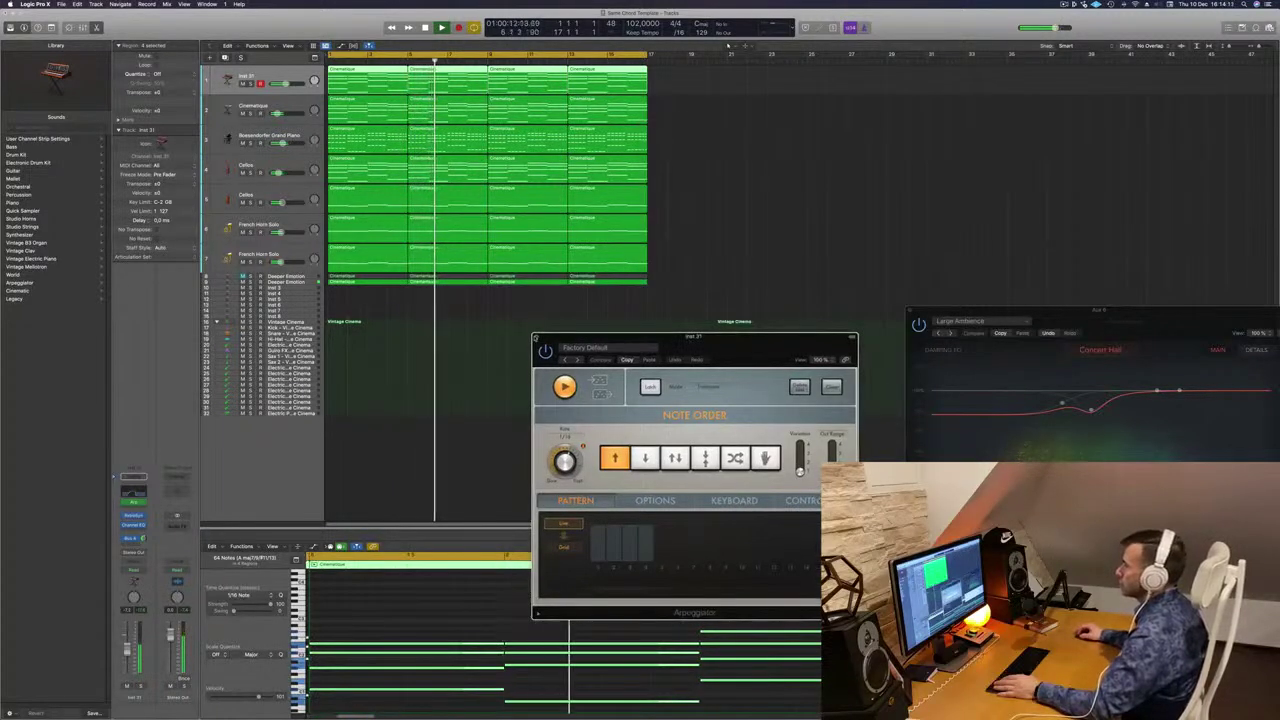
Close the Arpeggiator window and show the secondary ruler in the Tracks area.
click(535, 338)
key(Return)
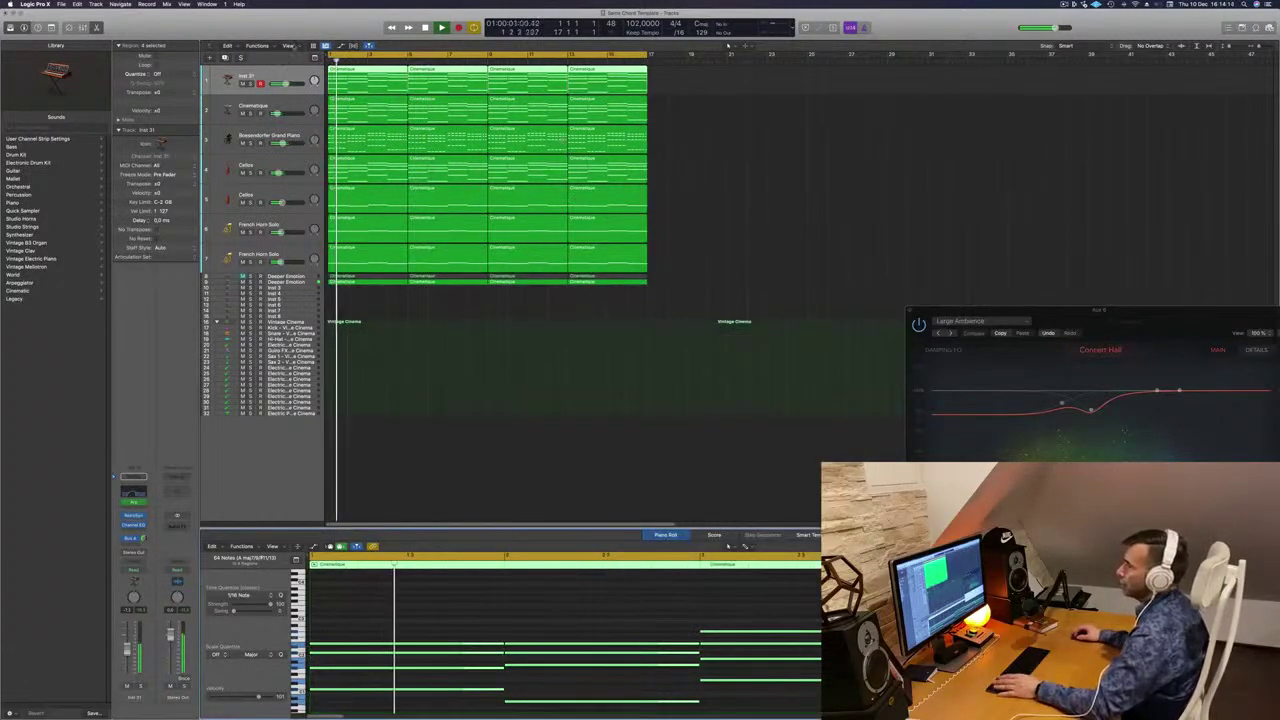
click(290, 46)
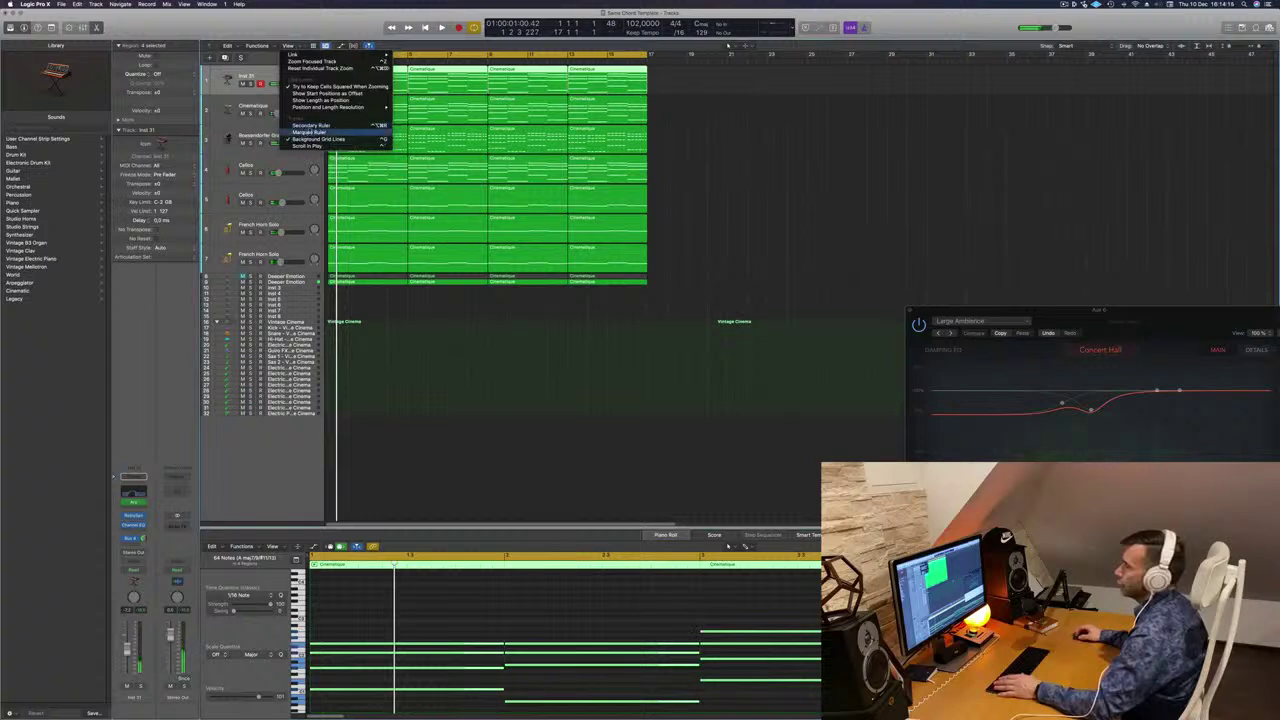
click(311, 125)
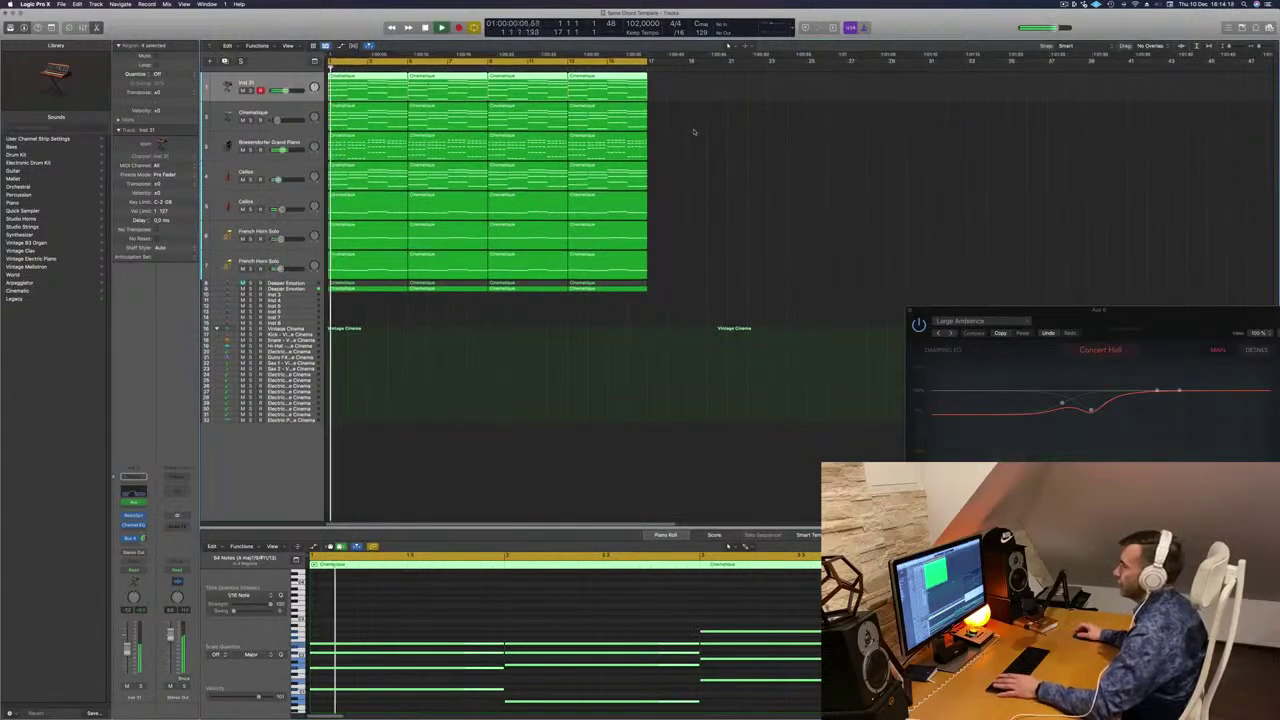
Repeat the selected regions on all tracks until the arrangement reaches bar 65.
key(super+r)
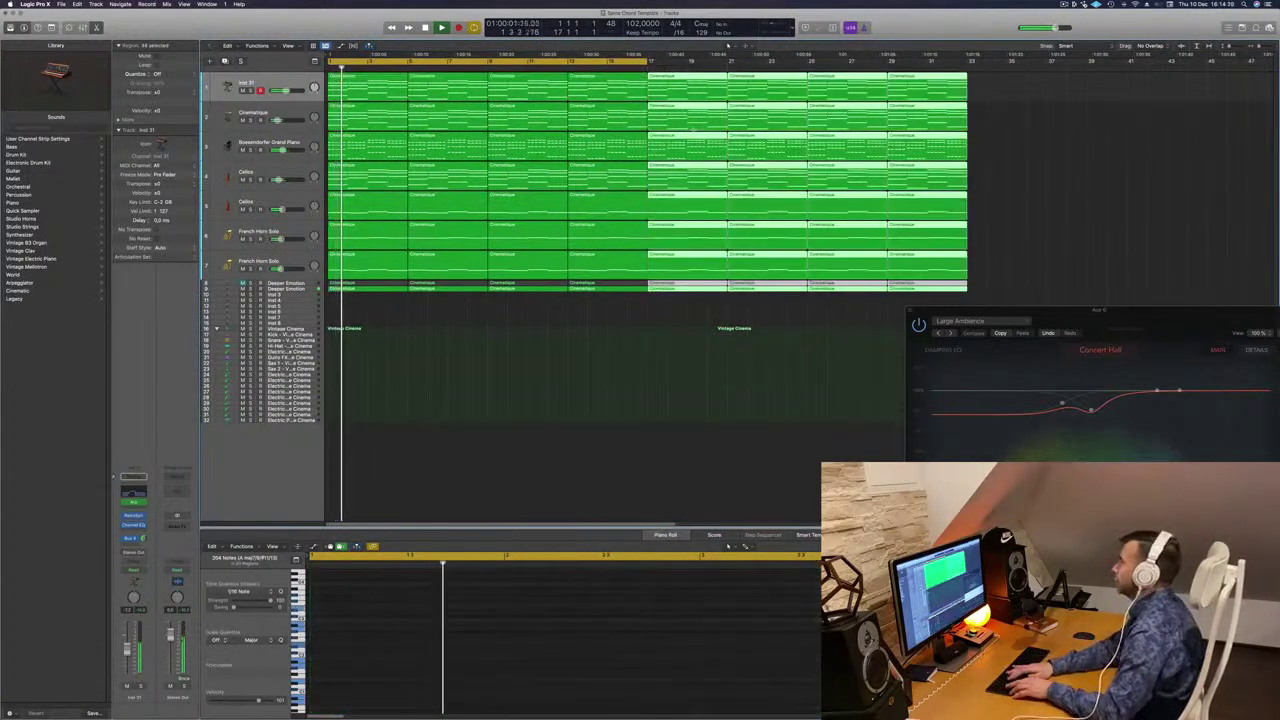
key(super+r)
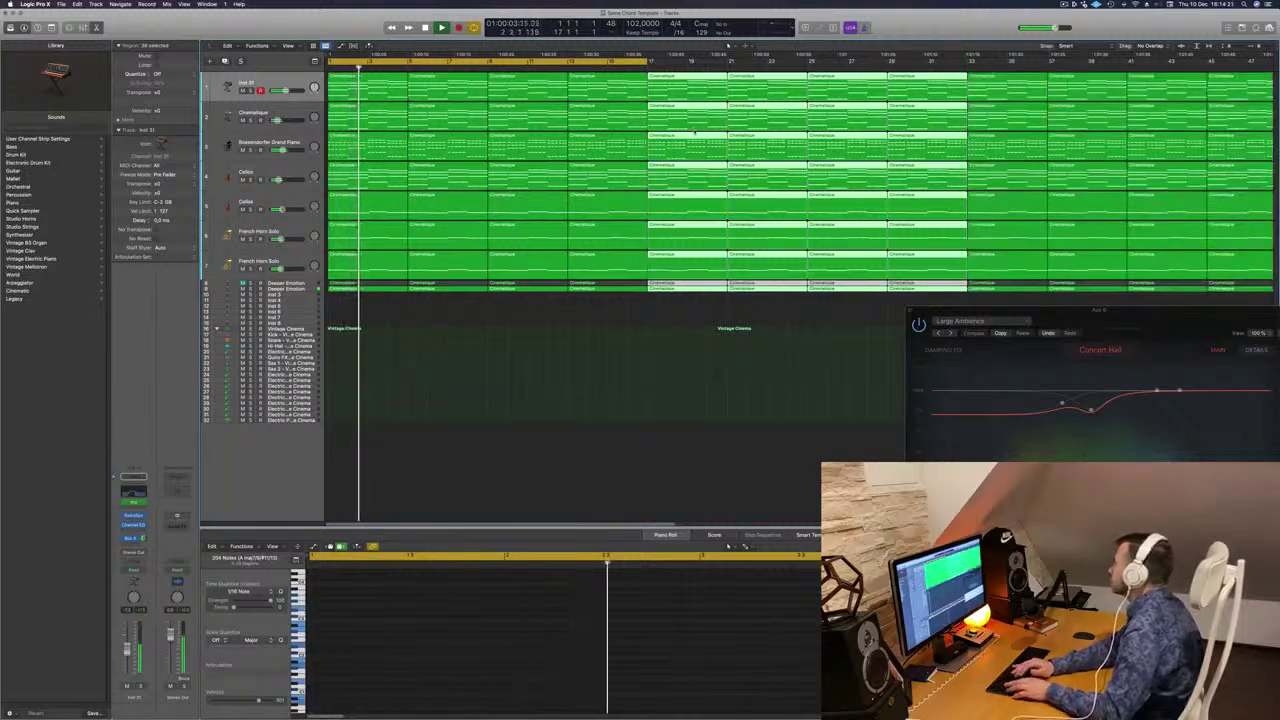
scroll(1142, 105, down, 5)
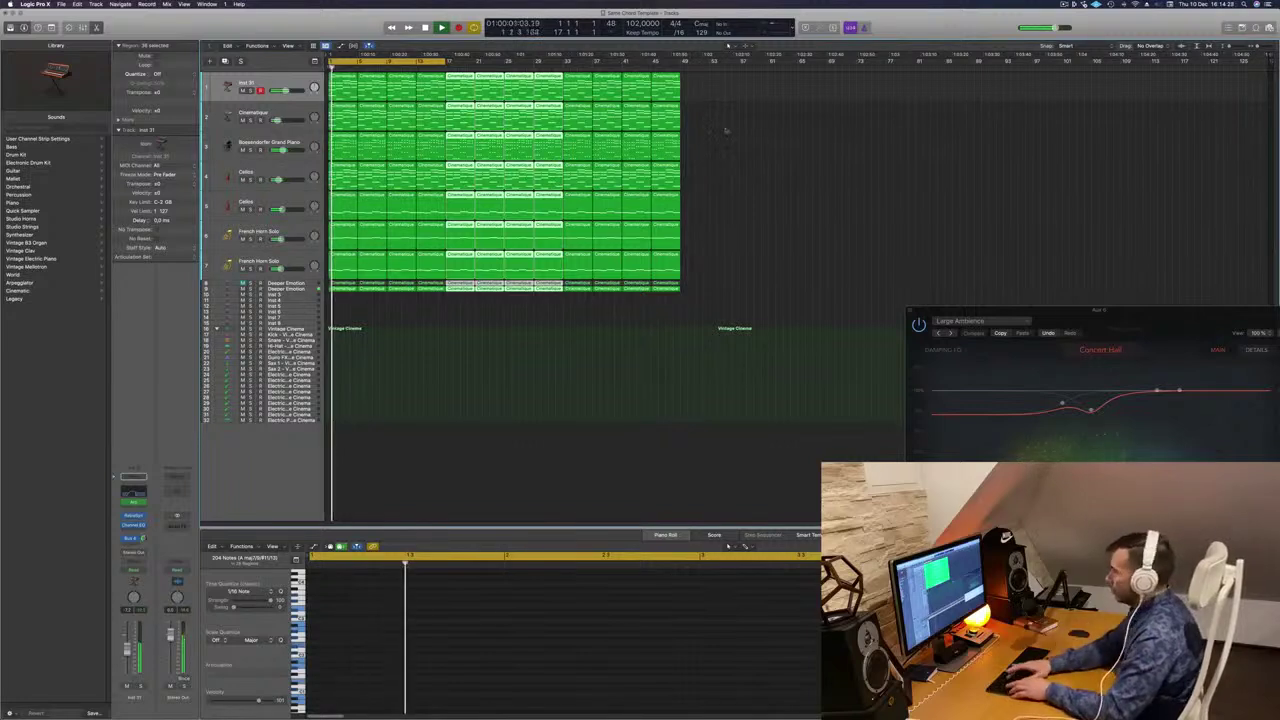
key(super+r)
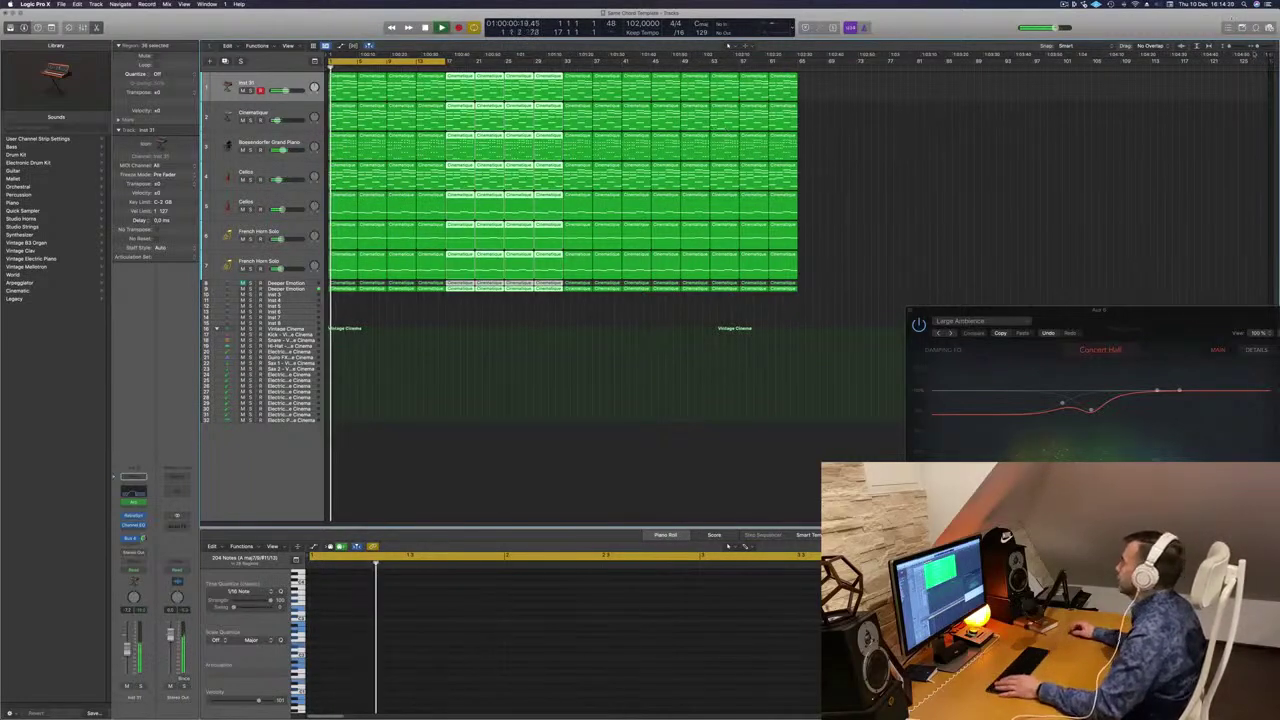
Shorten the project end to just after the last regions and extend the cycle range to cover the whole arrangement.
mouse_move(1268, 54)
mouse_down()
mouse_move(984, 114)
mouse_move(813, 129)
mouse_up()
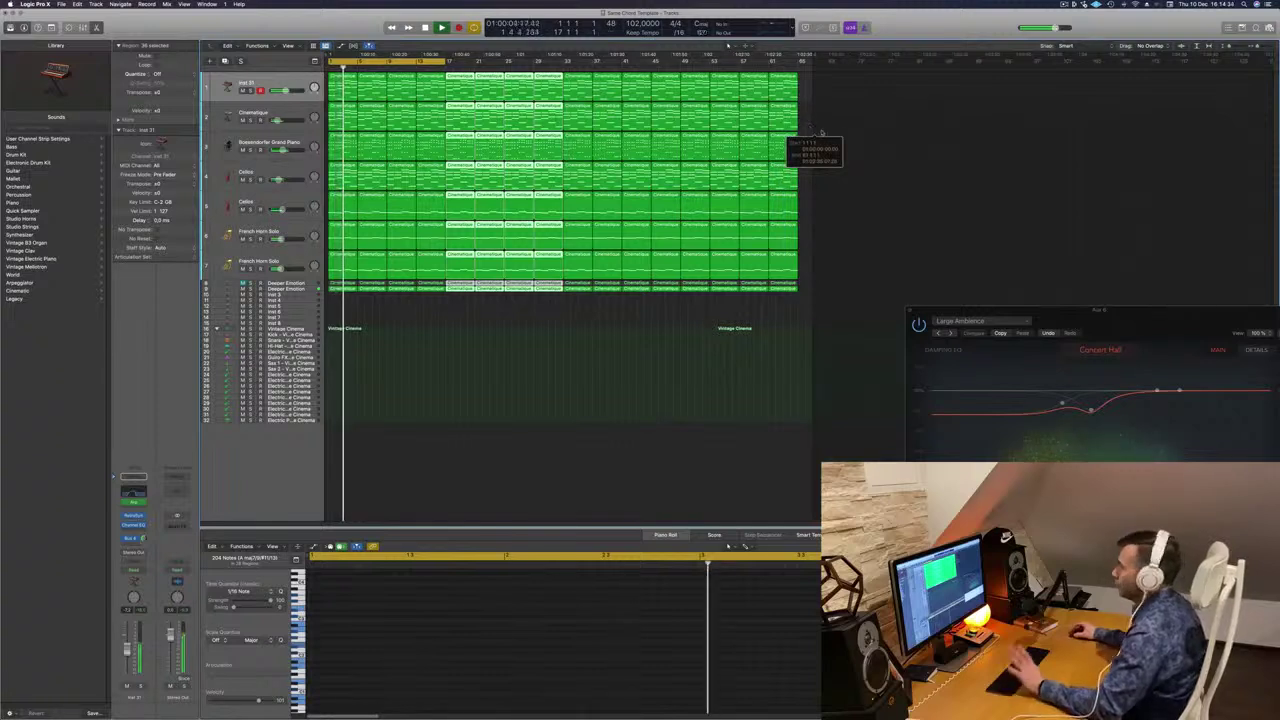
click(421, 313)
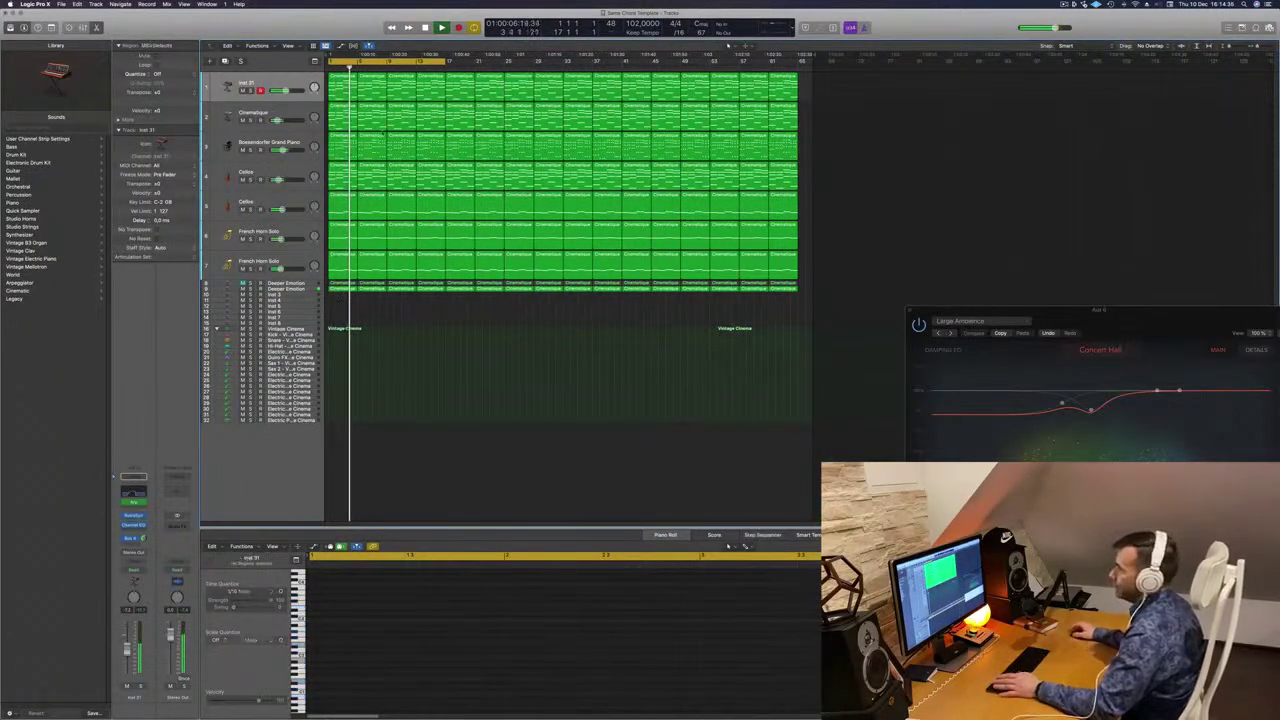
drag(445, 62, 800, 62)
scroll(588, 337, up, 4)
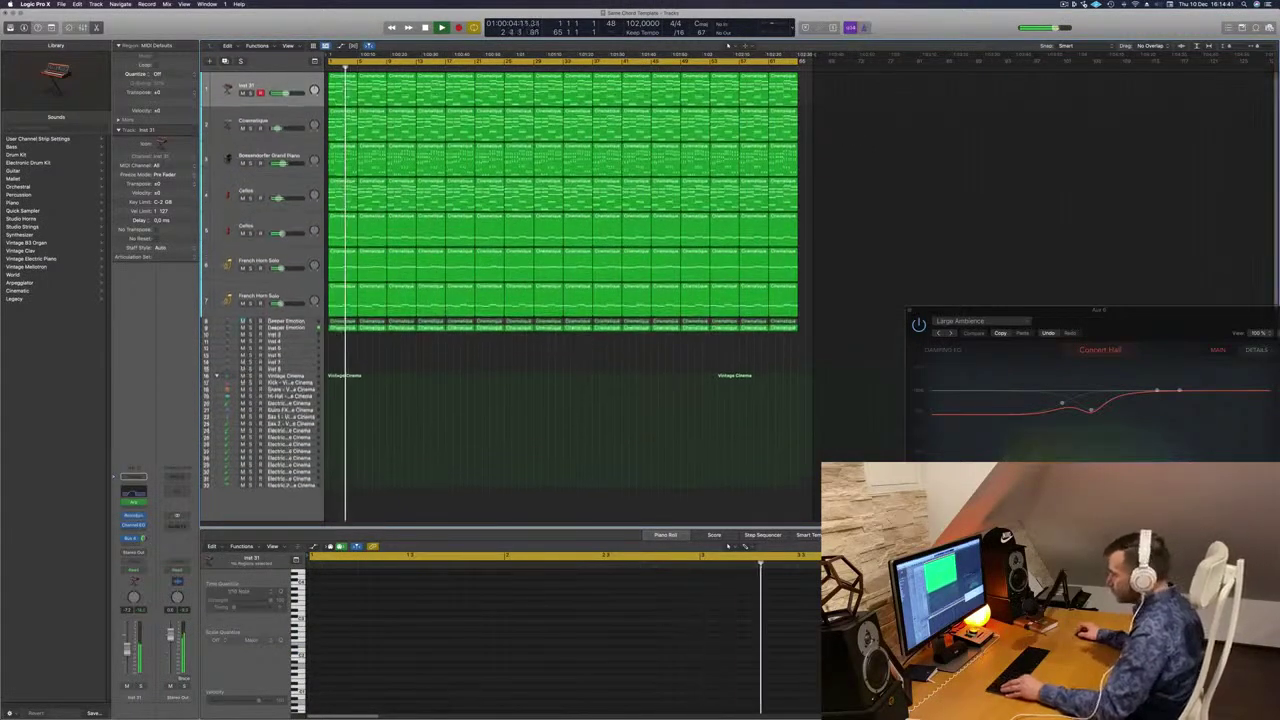
scroll(560, 348, right, 5)
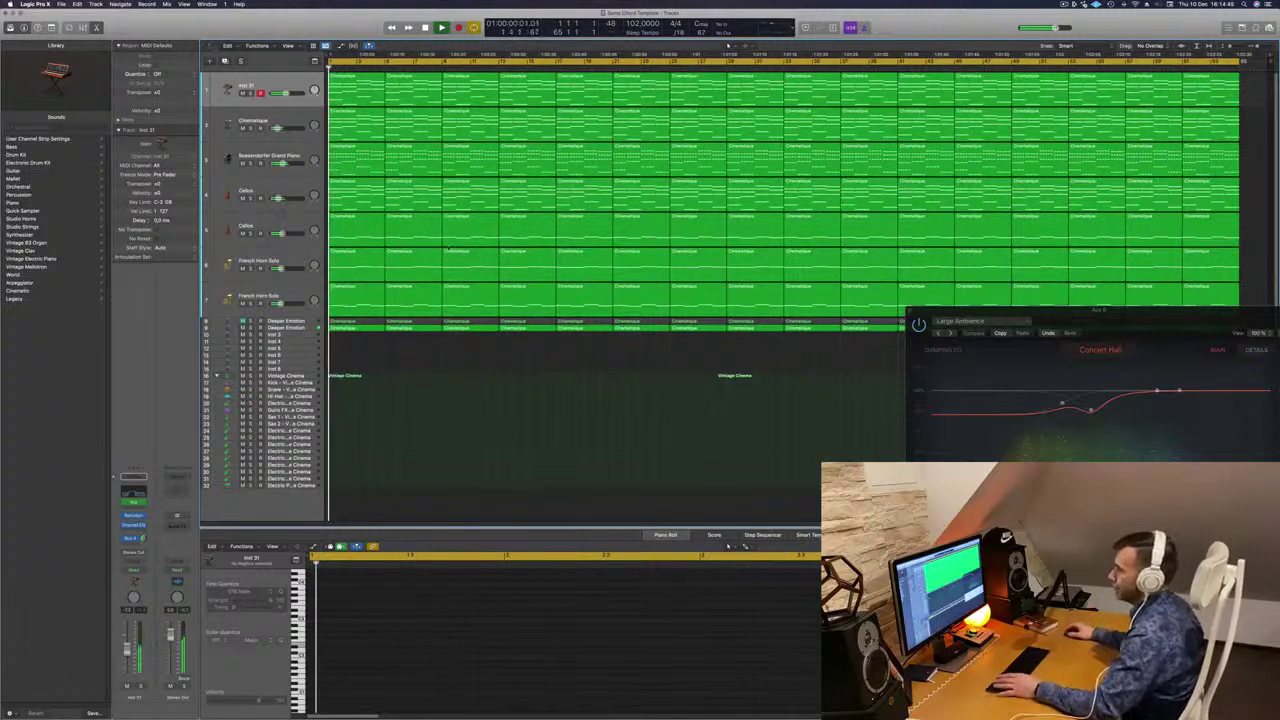
Load the Orchestral Kit patch from the Orchestral Percussion sounds onto the Inst 3 track.
click(297, 334)
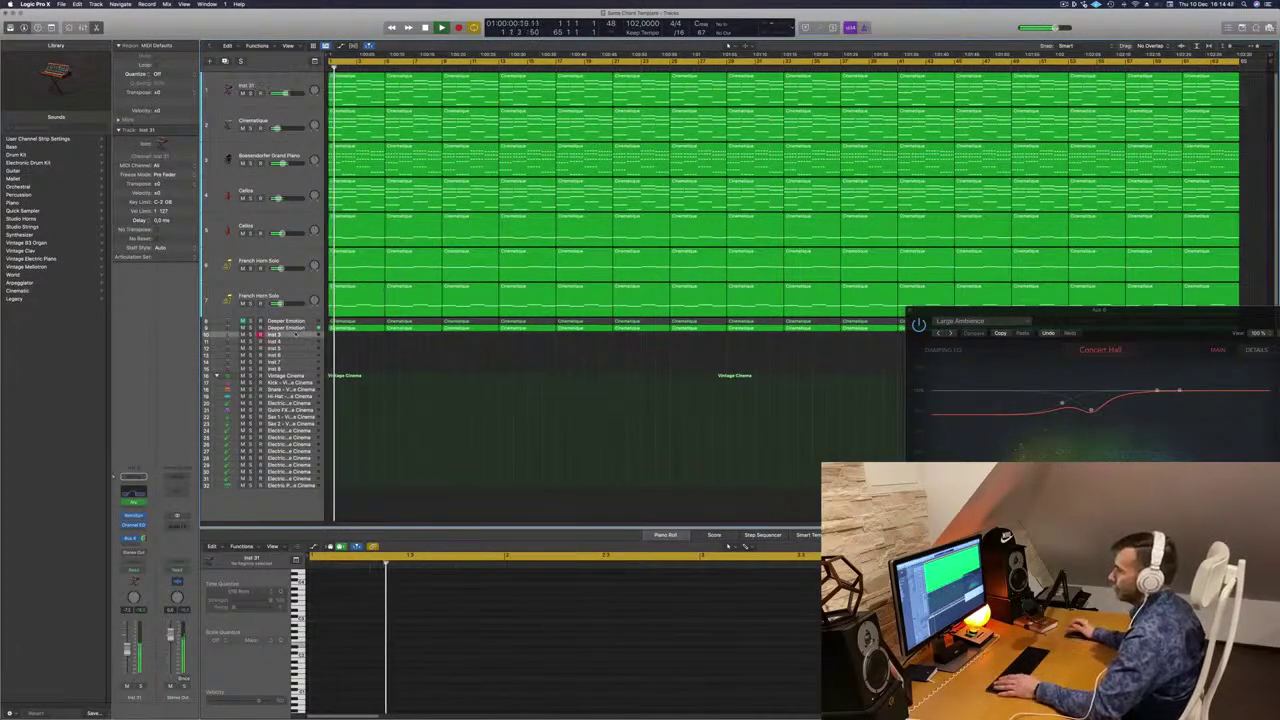
click(144, 524)
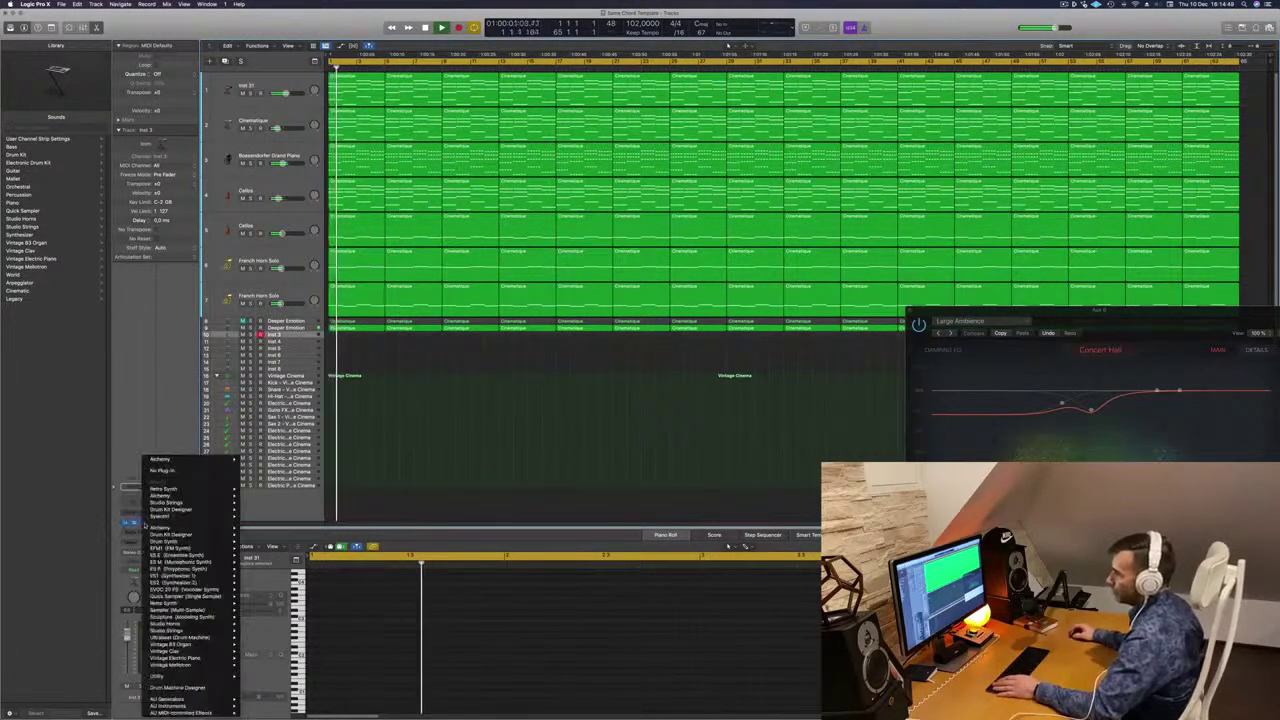
click(32, 318)
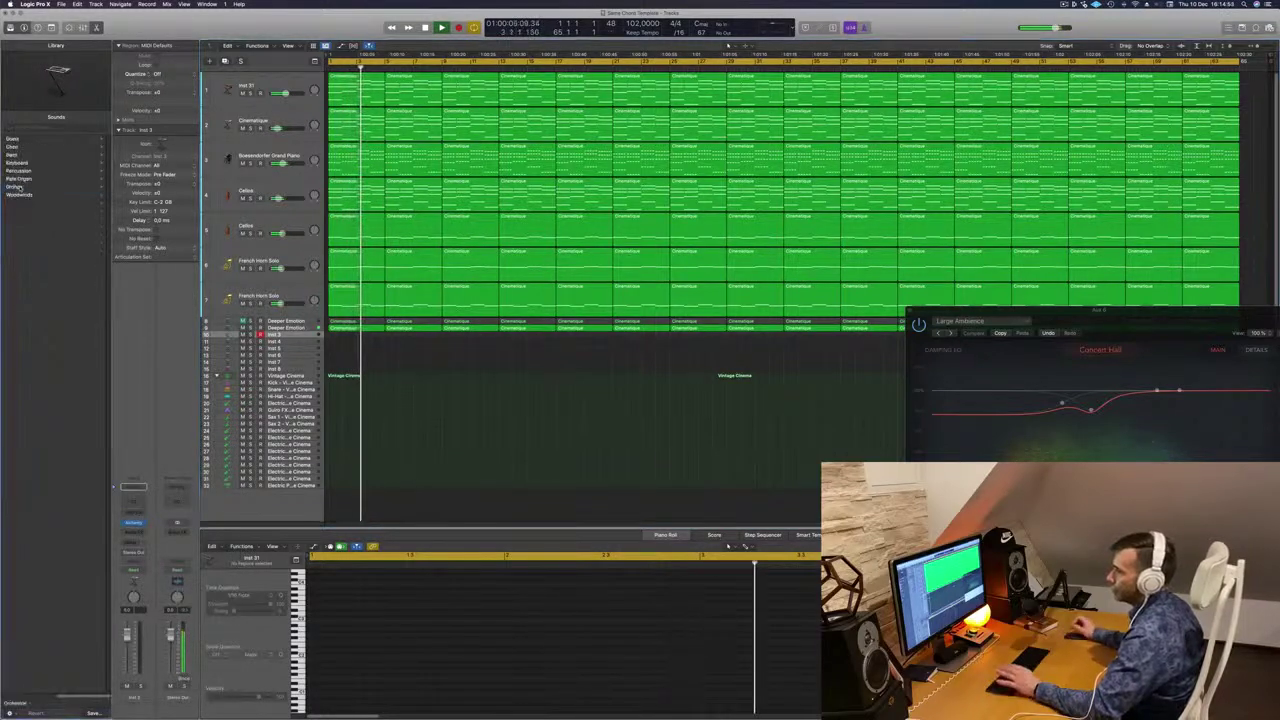
click(18, 187)
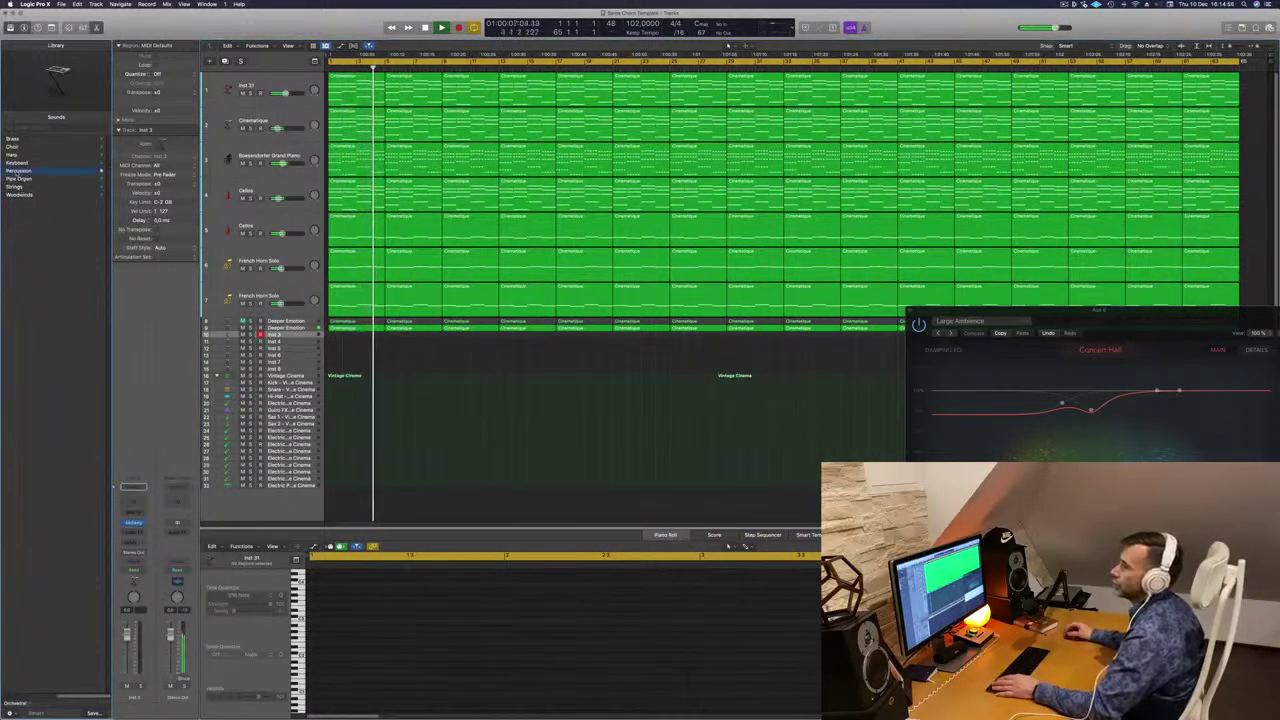
click(18, 170)
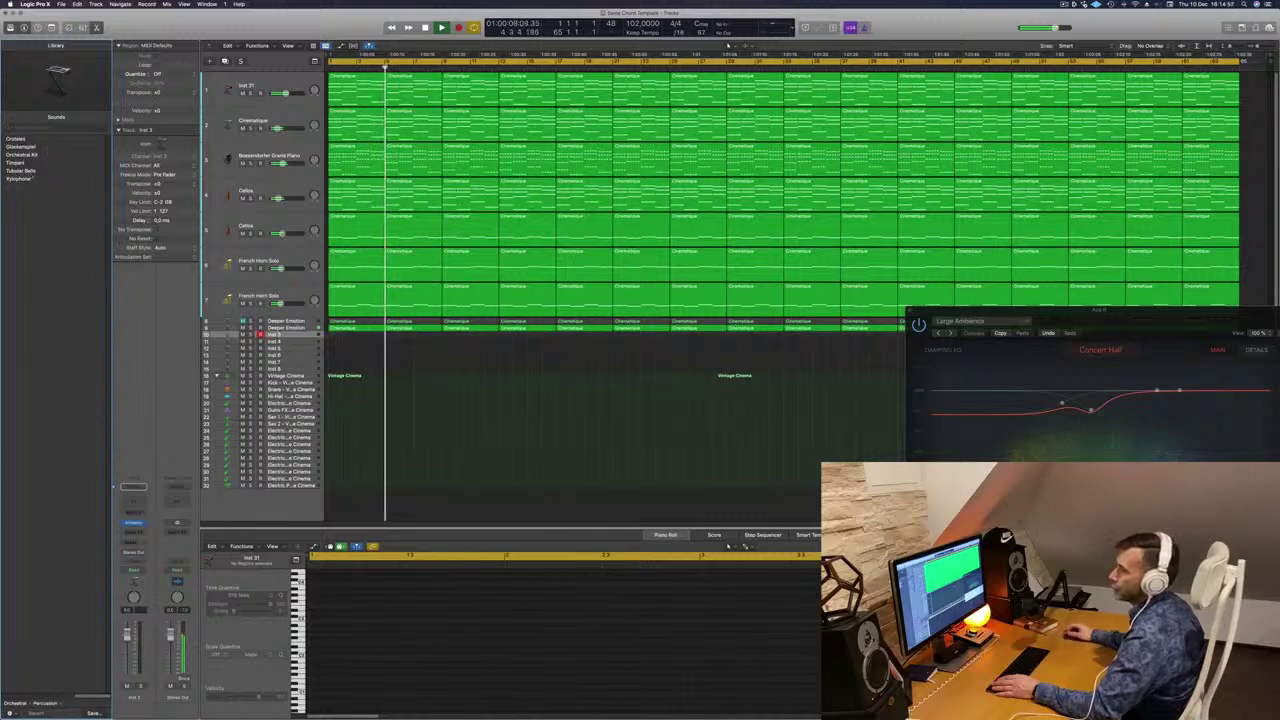
click(24, 155)
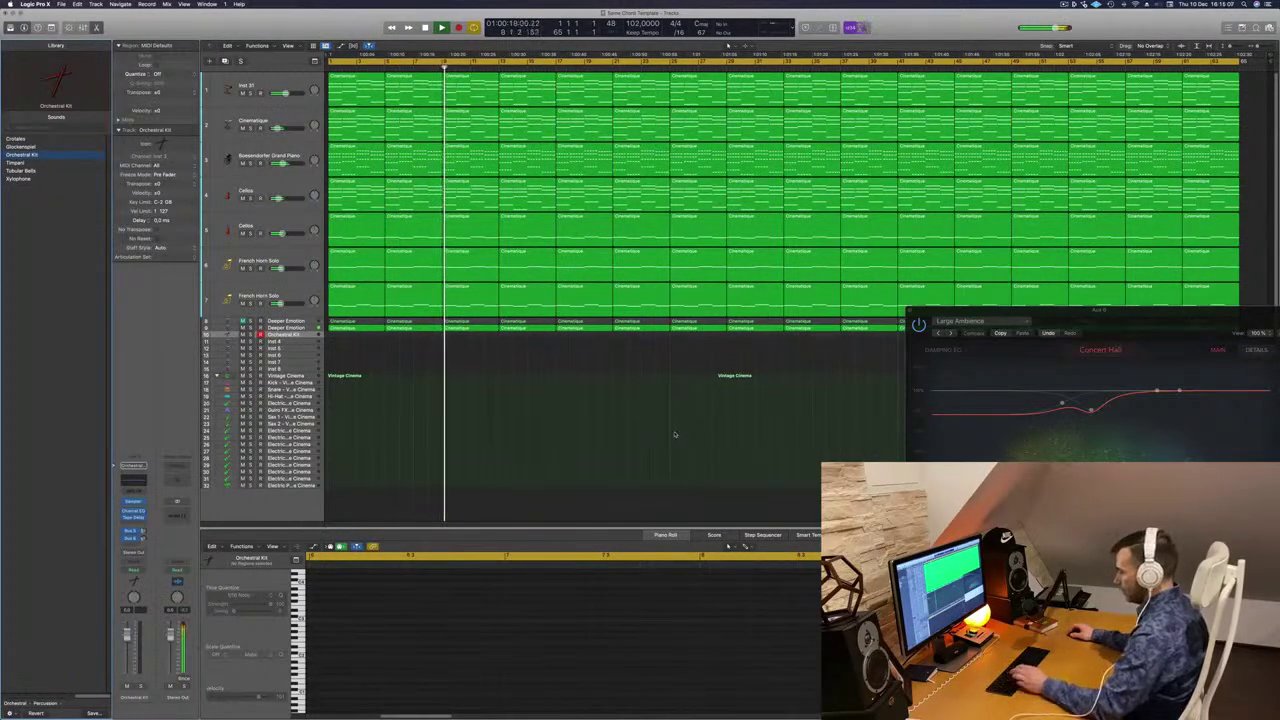
Show Musical Typing, place it over the arrangement, and rehearse low drum hits on the Orchestral Kit along with playback.
key(super+k)
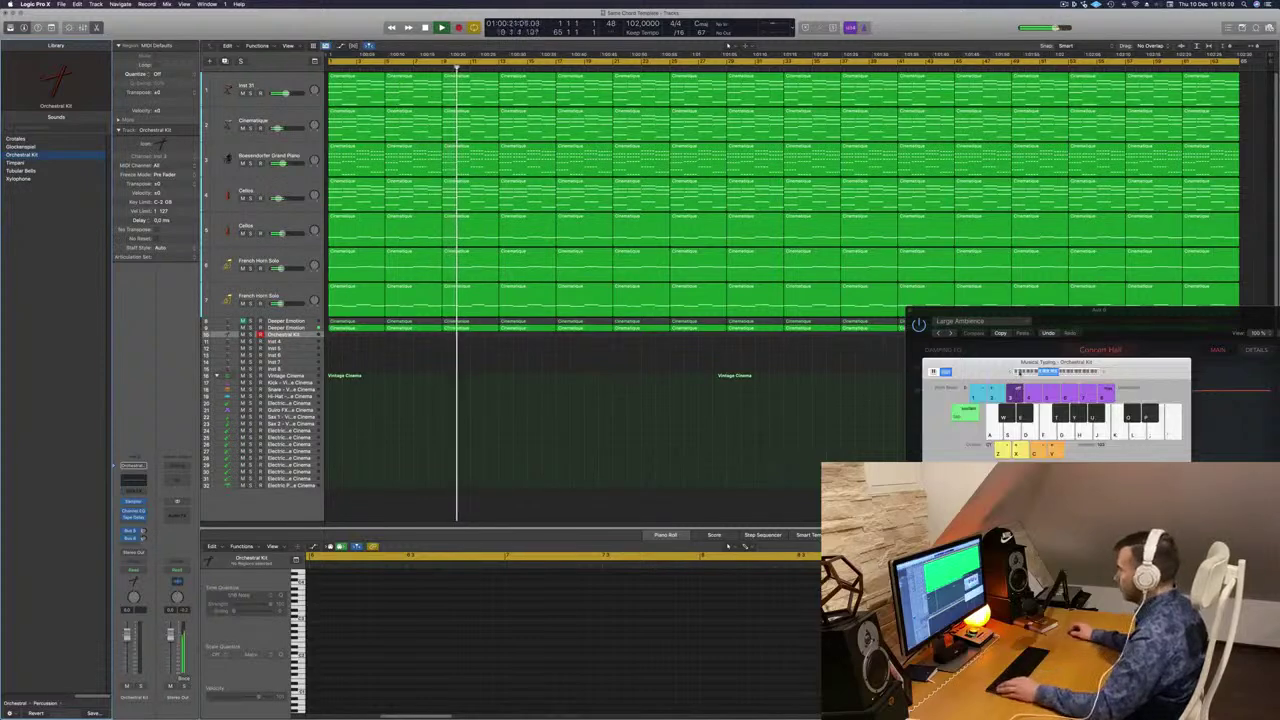
drag(1000, 362, 656, 291)
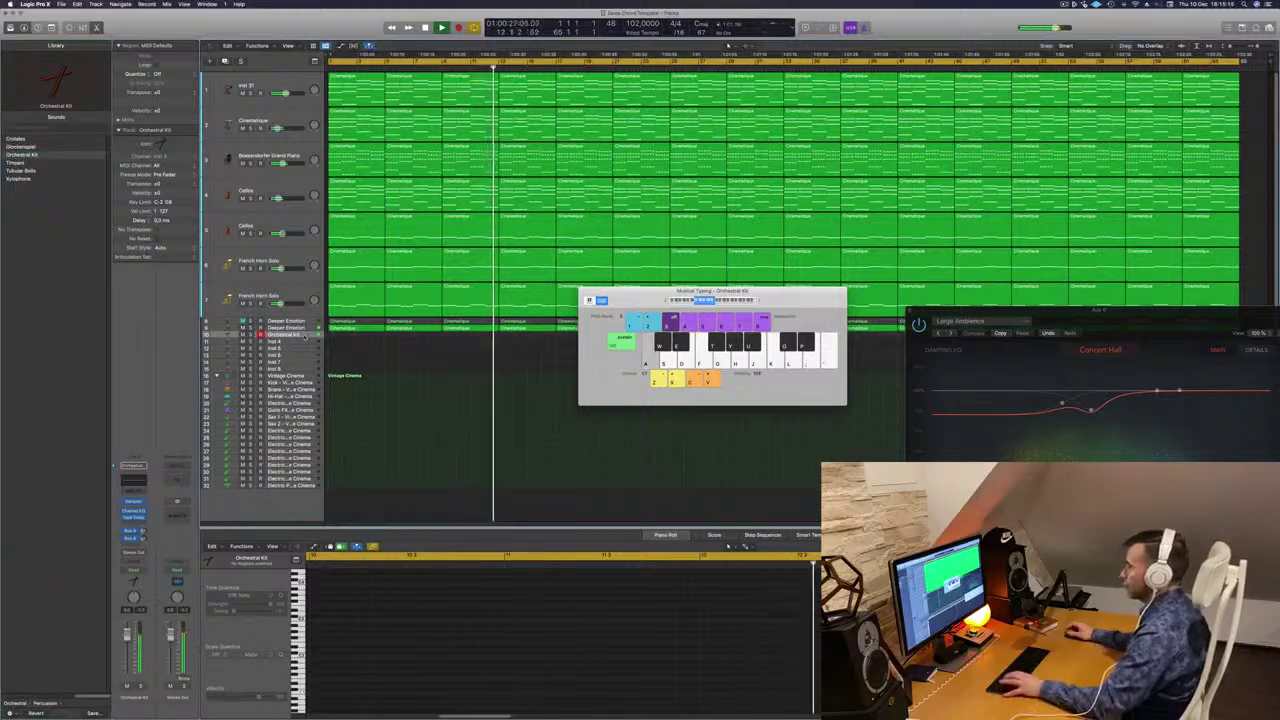
key(a)
key(a)
key(a)
key(a)
key(a)
key(a)
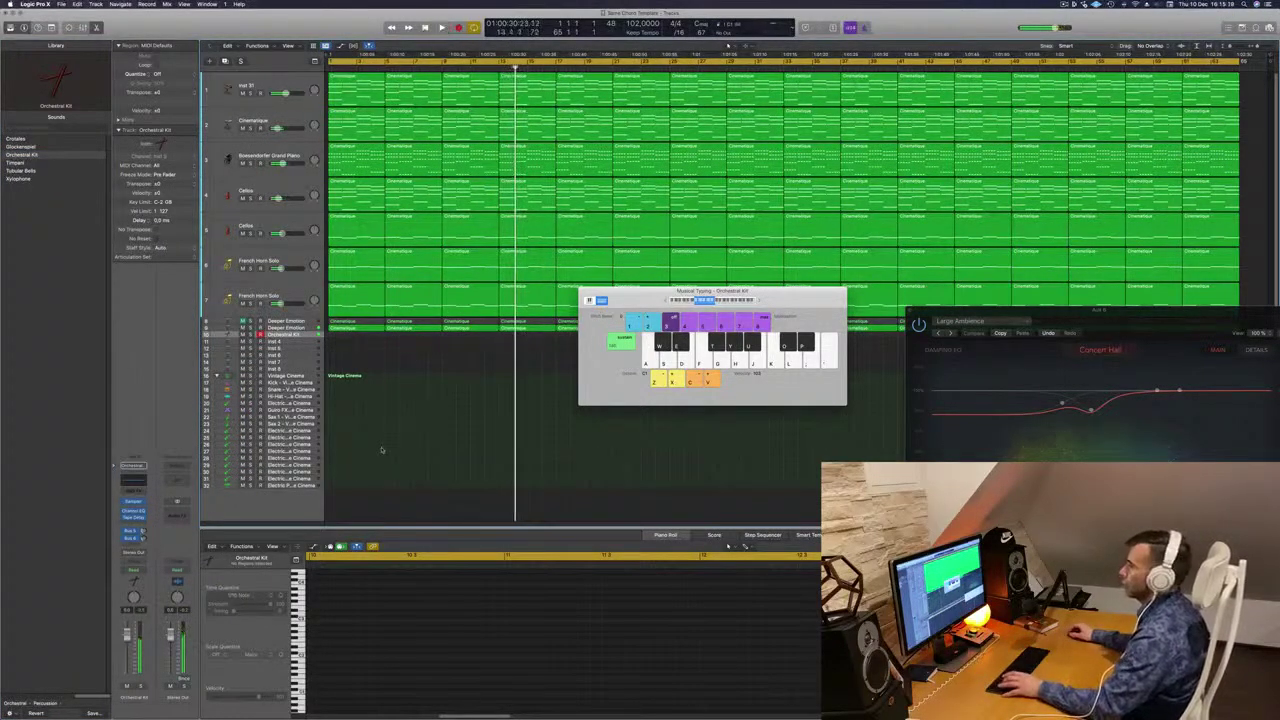
Play from the start and record a sparse low drum pattern on the Orchestral Kit track from bar 5, stopping before bar 9.
key(Return)
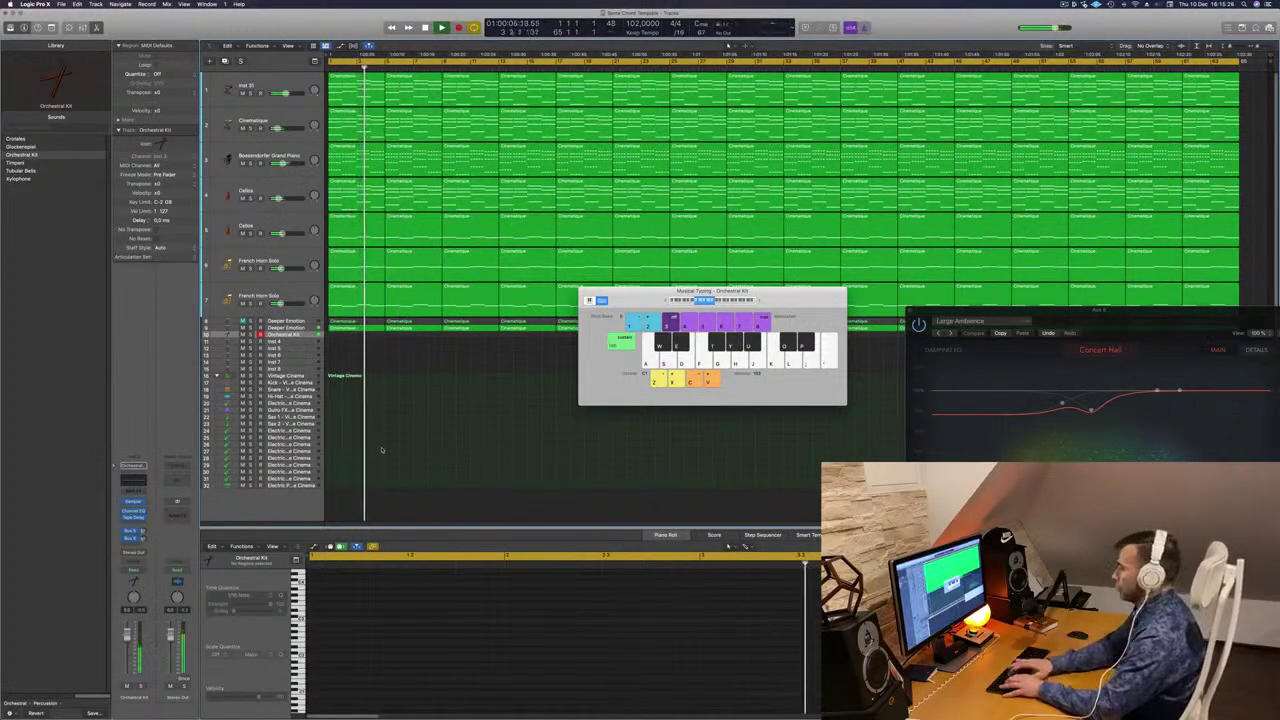
key(r)
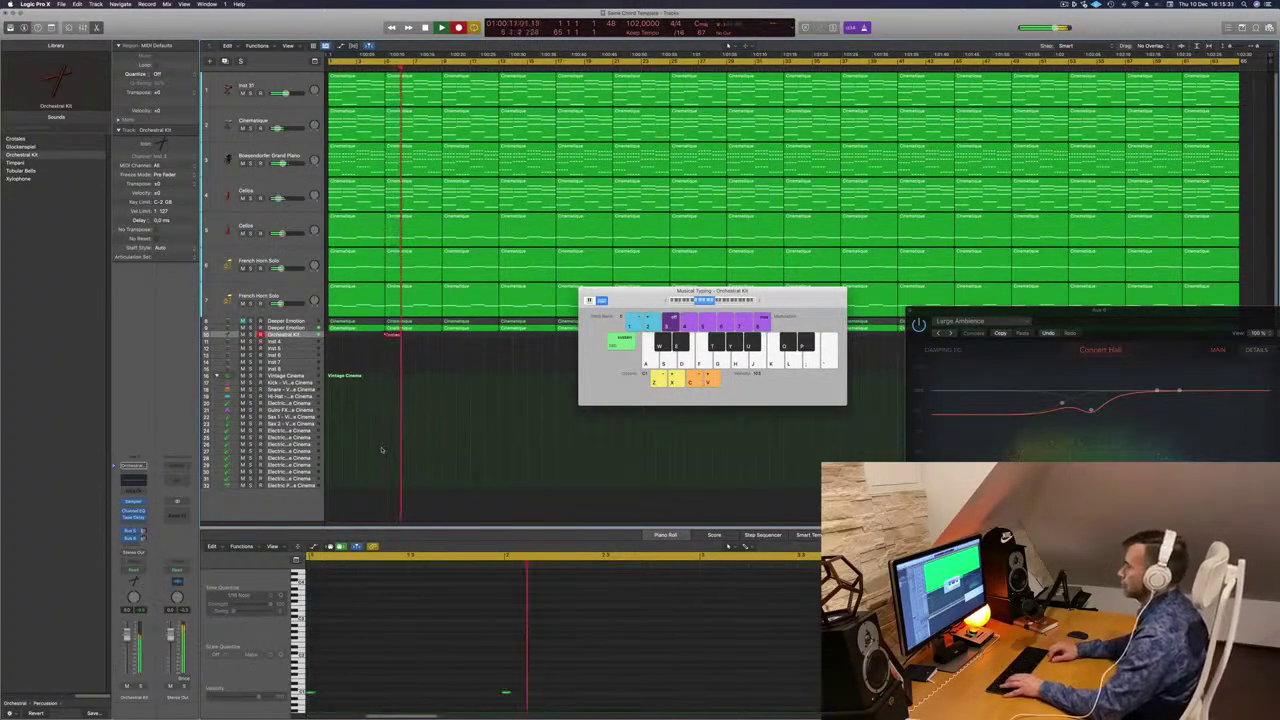
key(a)
key(a)
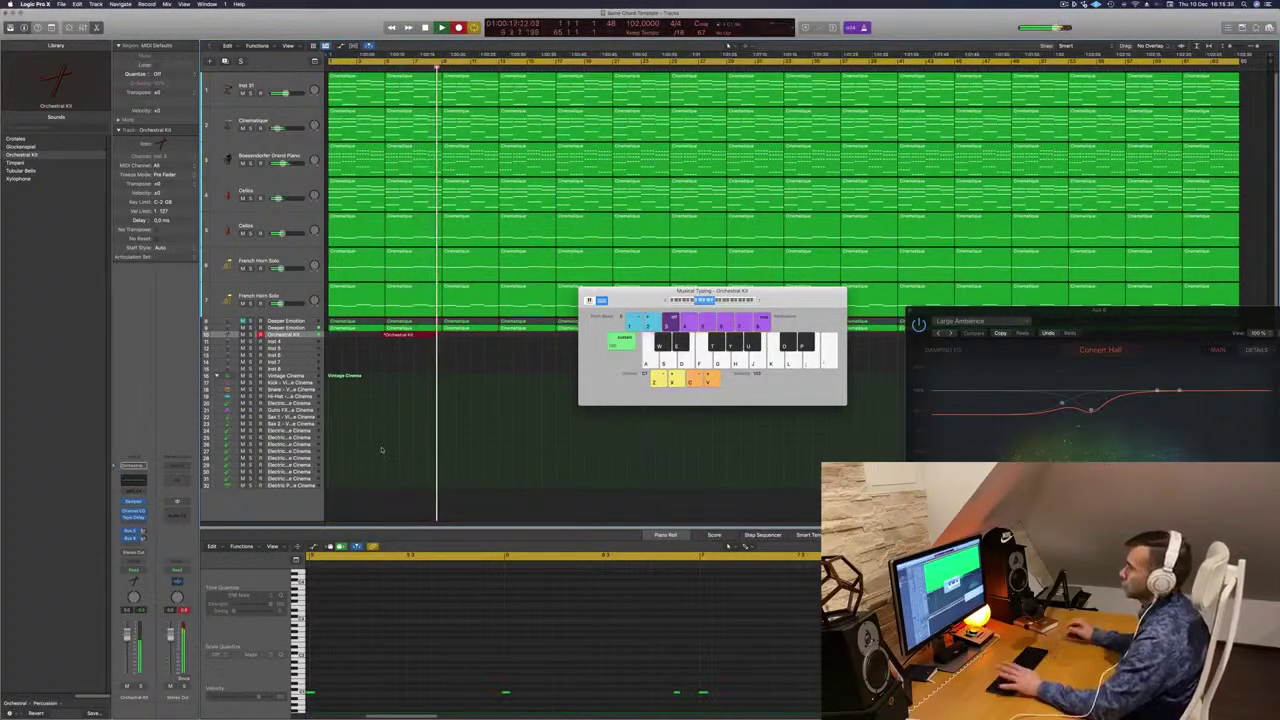
key(space)
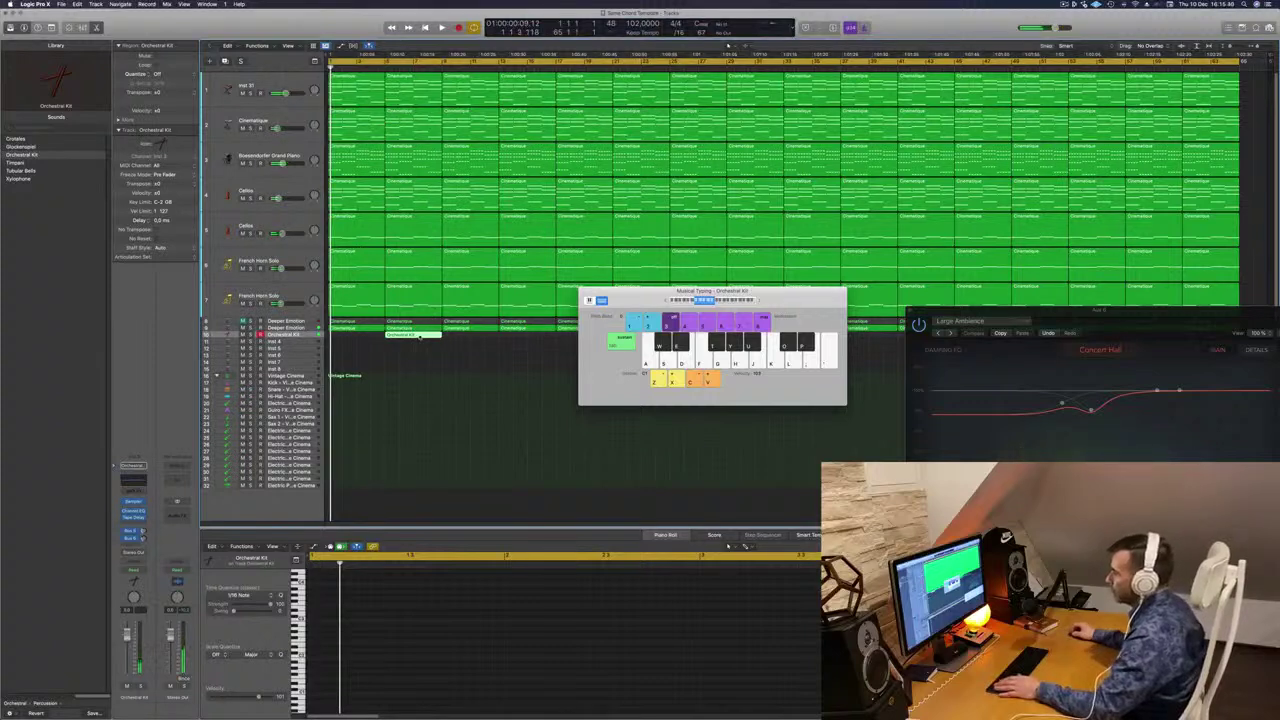
Move the recorded Orchestral Kit region to the start of the project and play its drum hits back from bar 1.
drag(409, 335, 354, 338)
key(space)
key(space)
click(454, 663)
key(space)
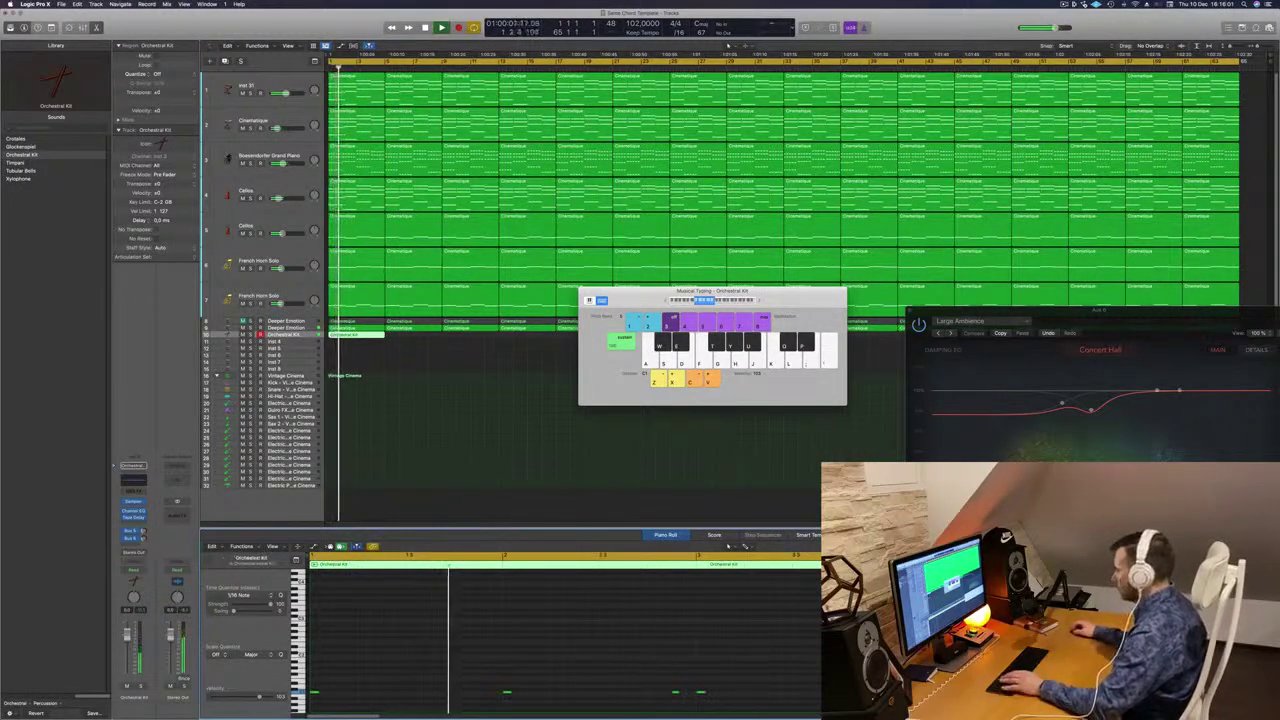
key(Return)
key(space)
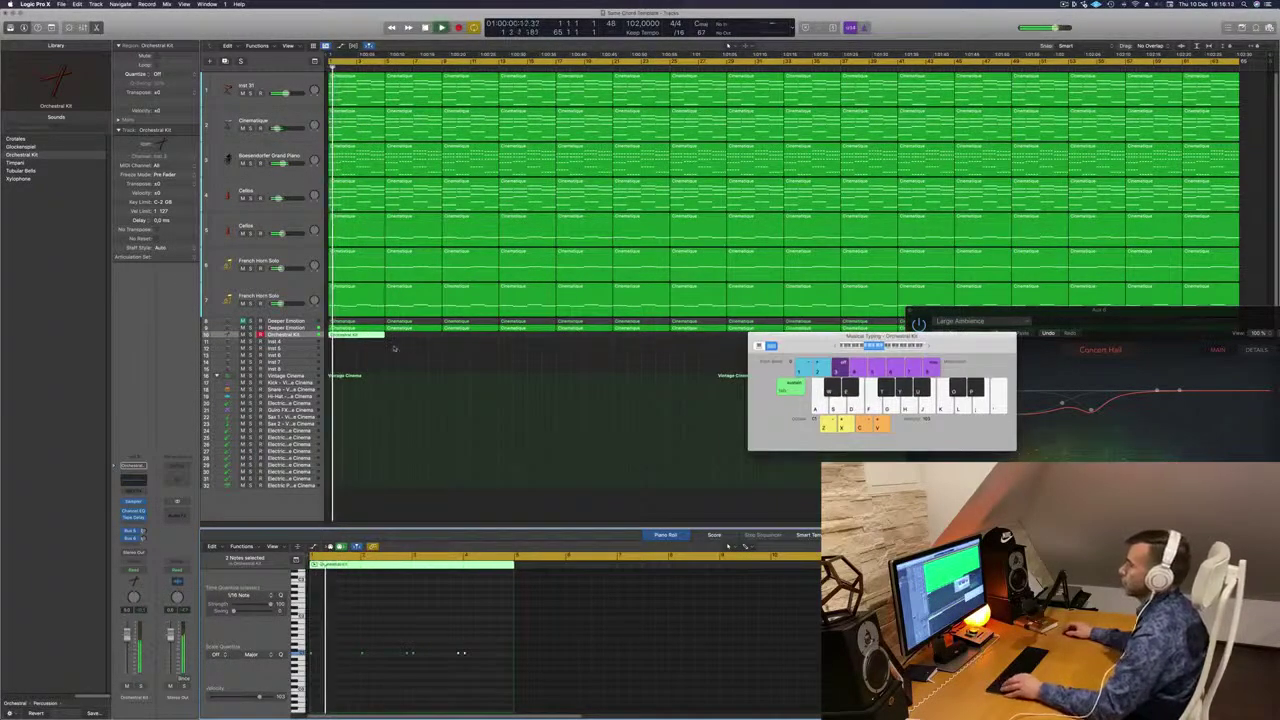
Copy the Orchestral Kit region to bar 5, moving the Musical Typing and reverb windows aside, and select both regions.
drag(352, 336, 410, 340)
drag(775, 339, 752, 484)
drag(1062, 310, 719, 630)
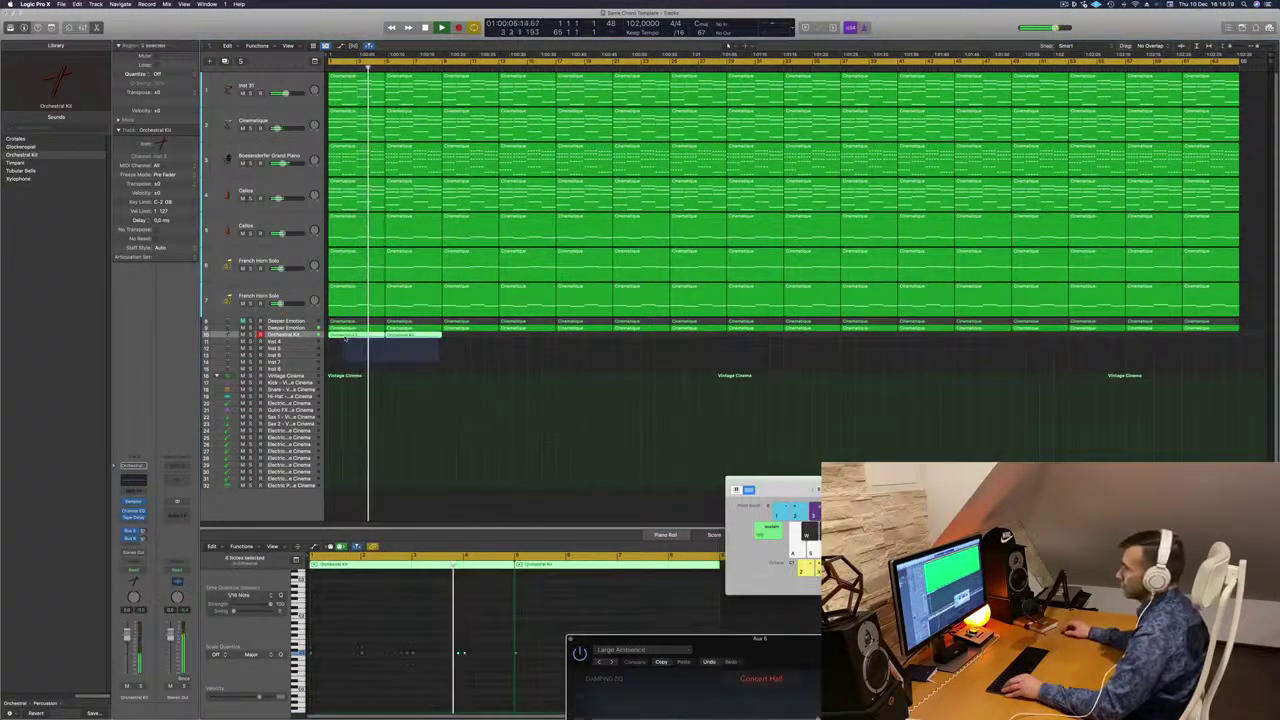
shift+click(346, 336)
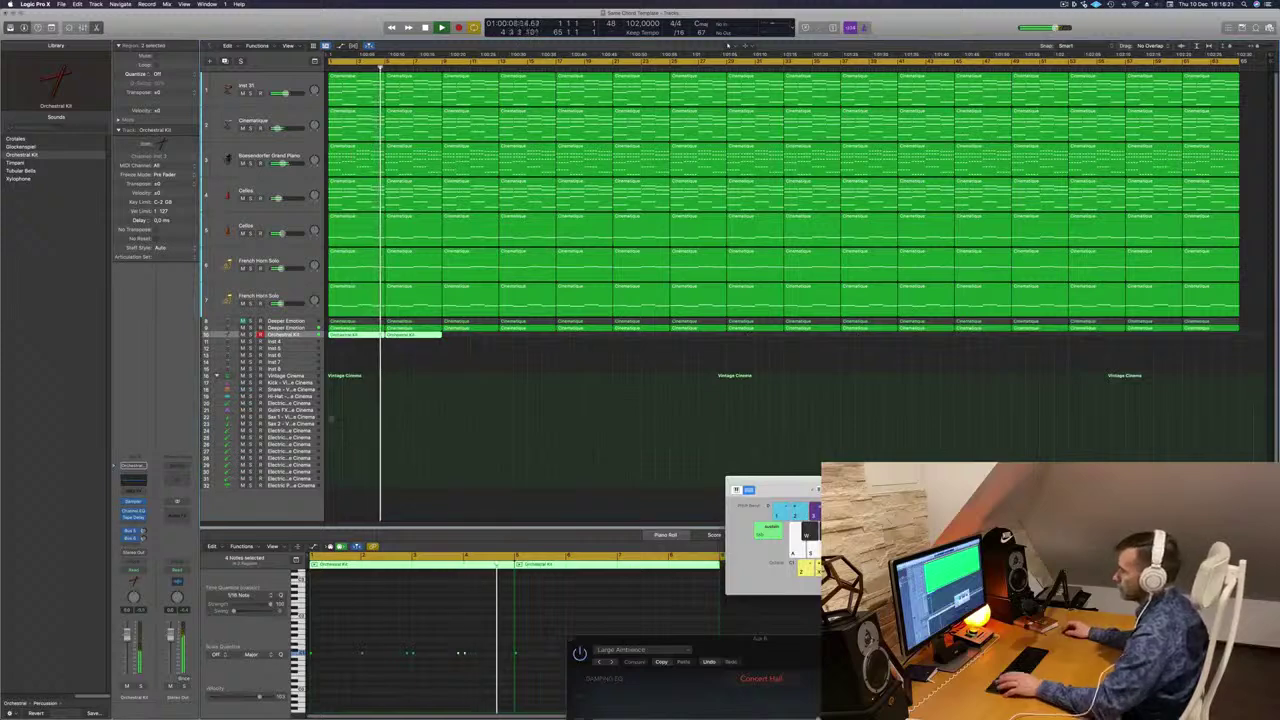
scroll(418, 625, up, 3)
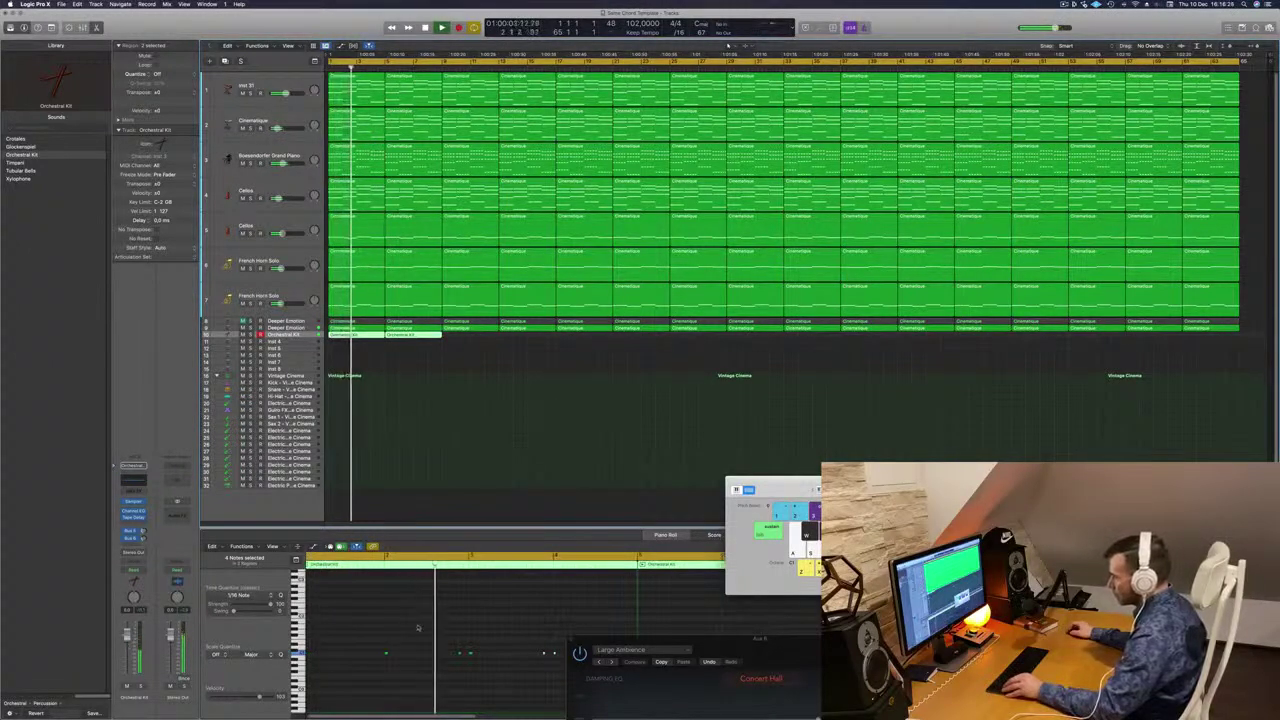
Close the Large Ambience reverb window and move Musical Typing clear of the piano roll.
drag(614, 636, 817, 405)
click(775, 410)
drag(830, 480, 990, 421)
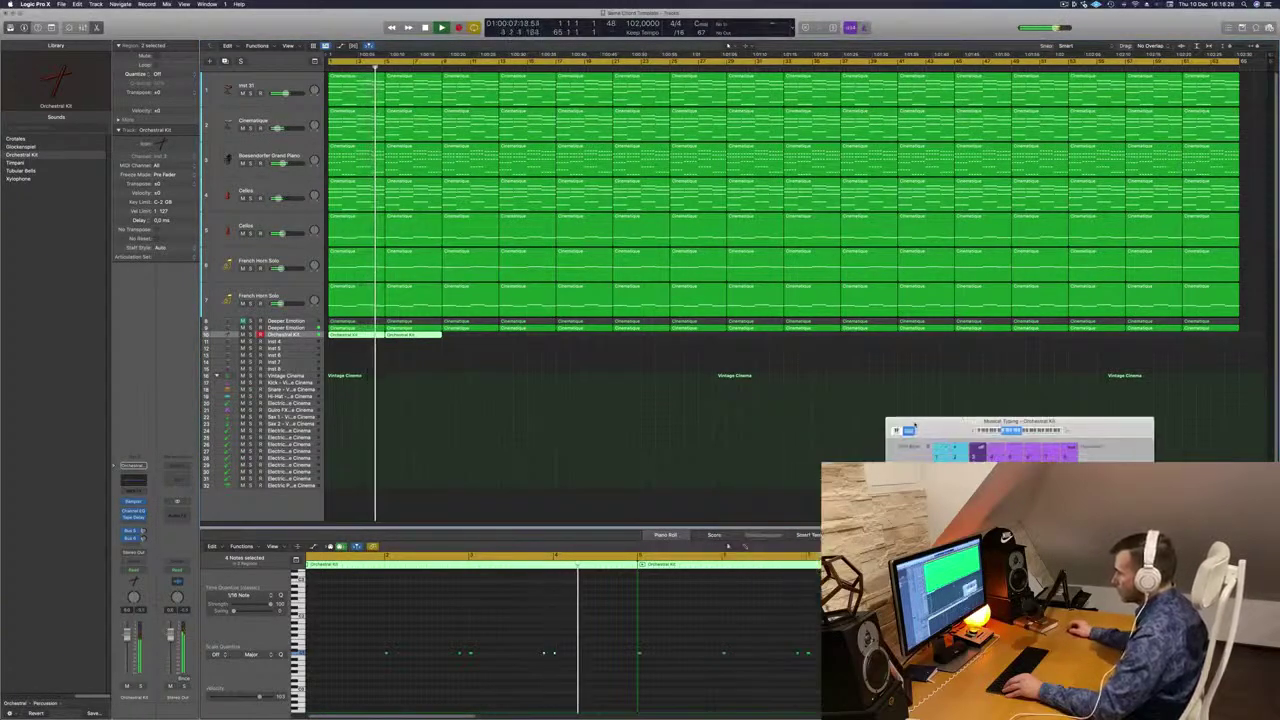
Copy the two Orchestral Kit regions together to bar 9, directly after the originals.
click(358, 347)
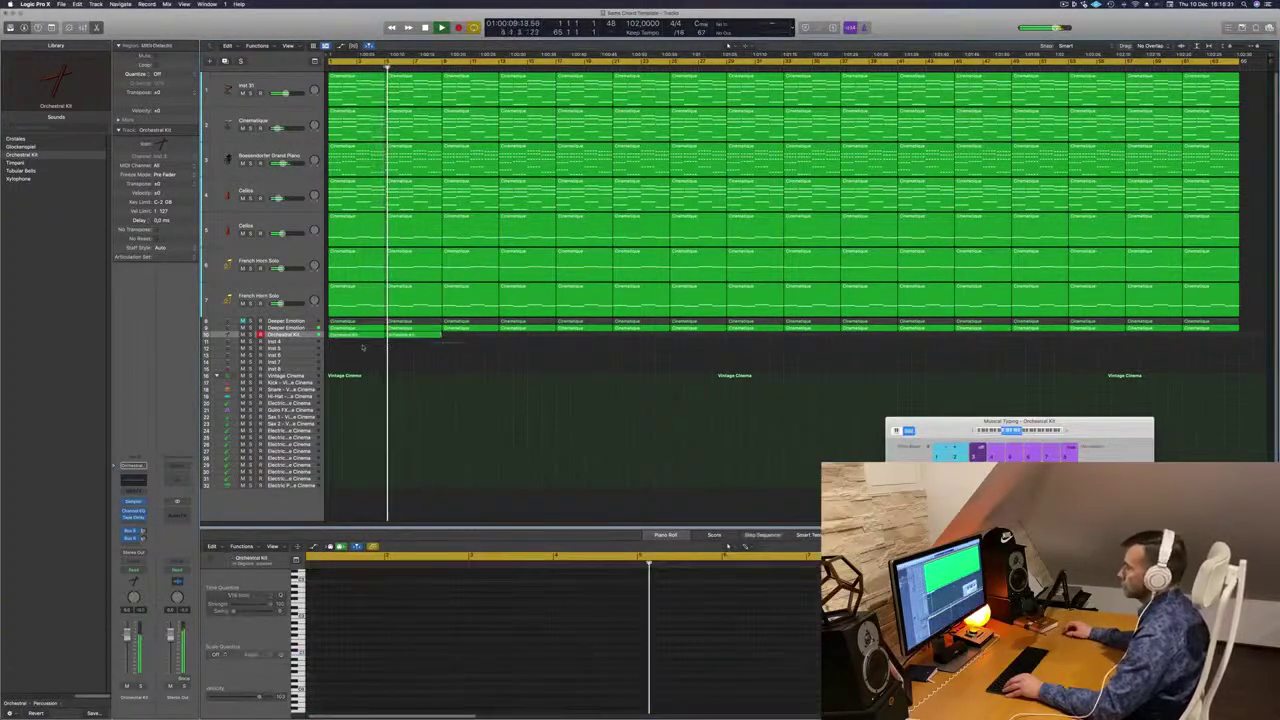
click(356, 336)
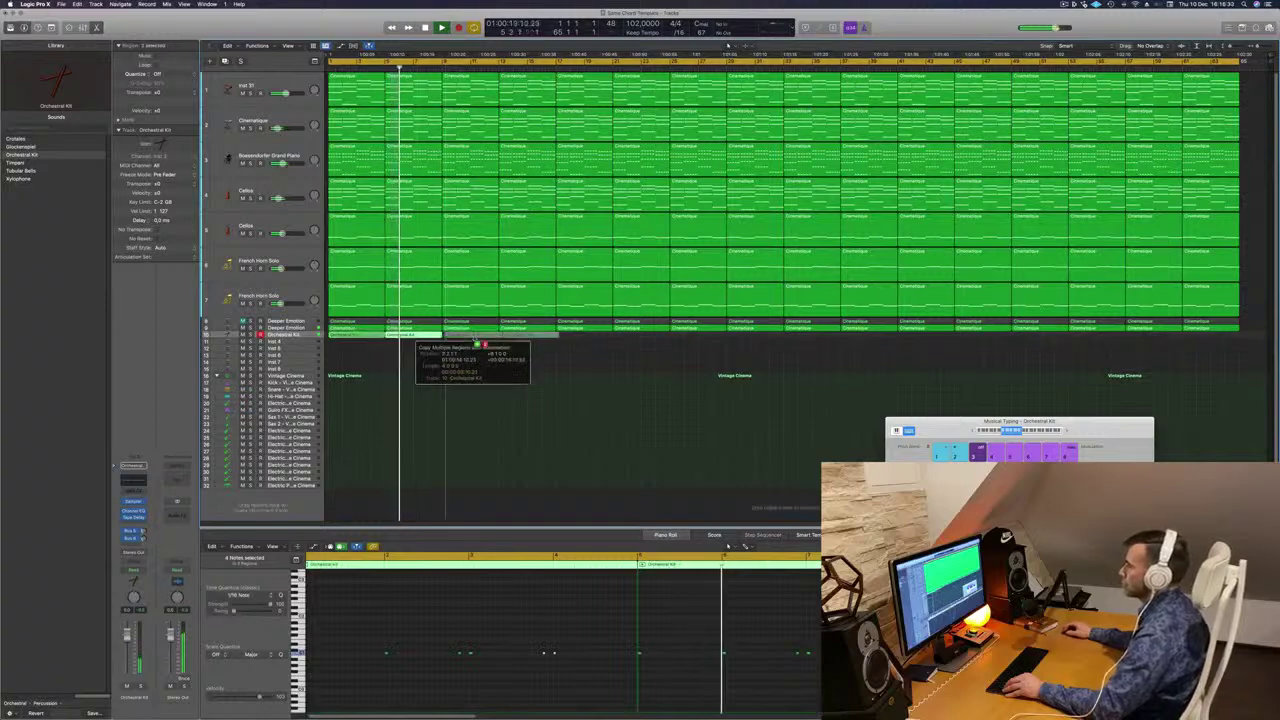
drag(478, 345, 480, 345)
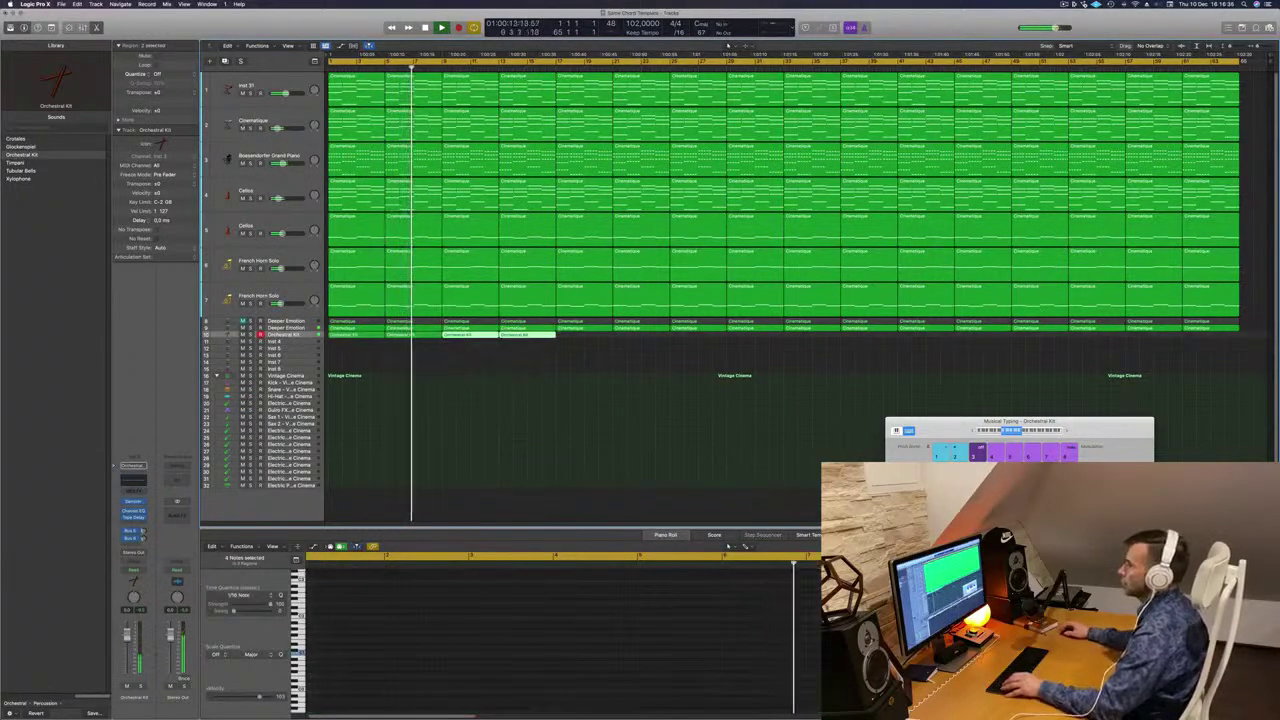
Mute the Cinematique and Bosendorfer Grand Piano tracks, briefly checking the Inst 31 track soloed.
click(242, 128)
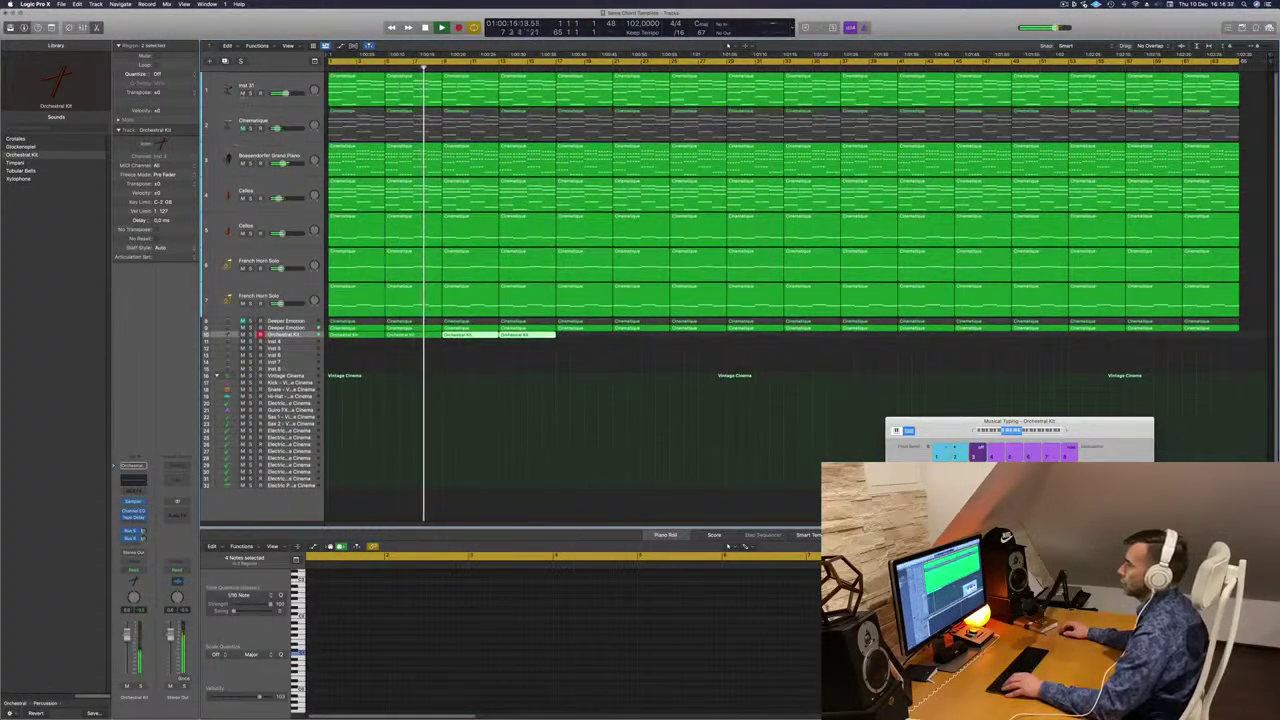
click(251, 94)
click(251, 94)
click(241, 165)
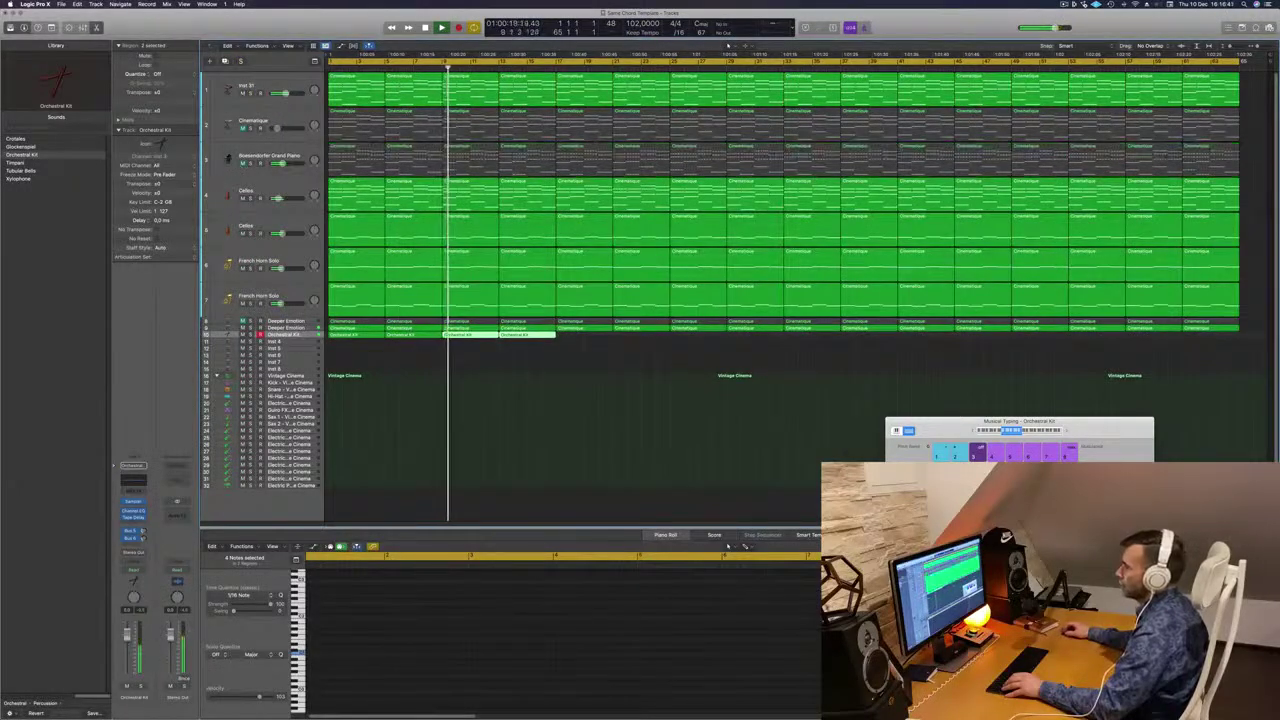
Mute both French Horn Solo tracks and the second Cellos track.
click(242, 304)
click(242, 234)
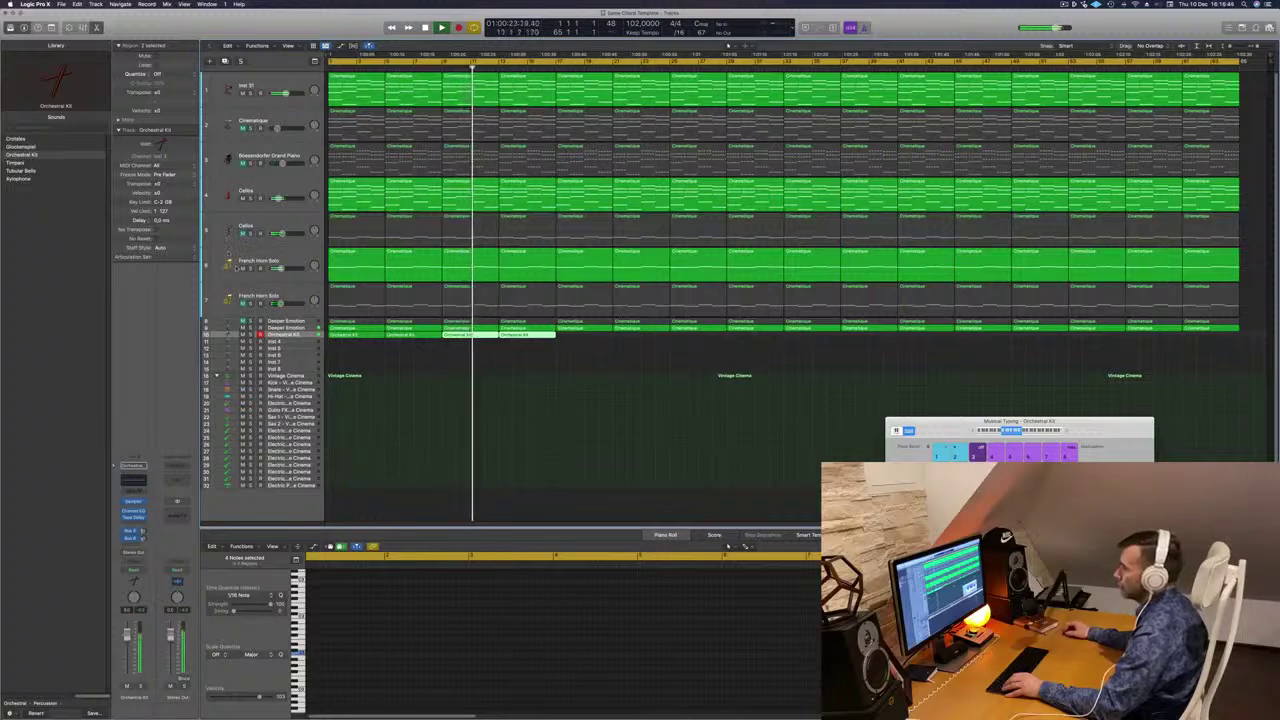
click(241, 268)
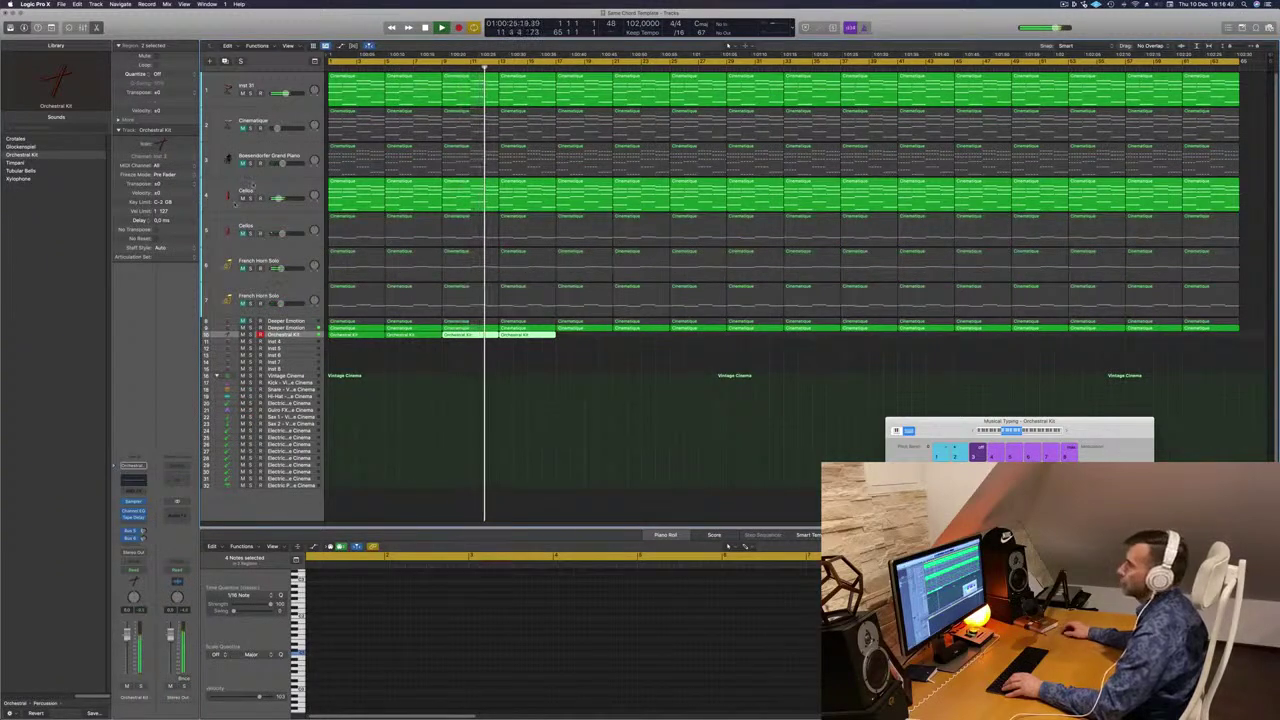
Copy the Orchestral Kit regions repeatedly until they fill the track to the end of the other parts.
mouse_move(573, 338)
mouse_down()
mouse_move(346, 341)
mouse_move(582, 344)
mouse_up()
drag(793, 341, 346, 342)
drag(352, 335, 810, 341)
drag(620, 370, 613, 372)
ctrl+alt+click(459, 397)
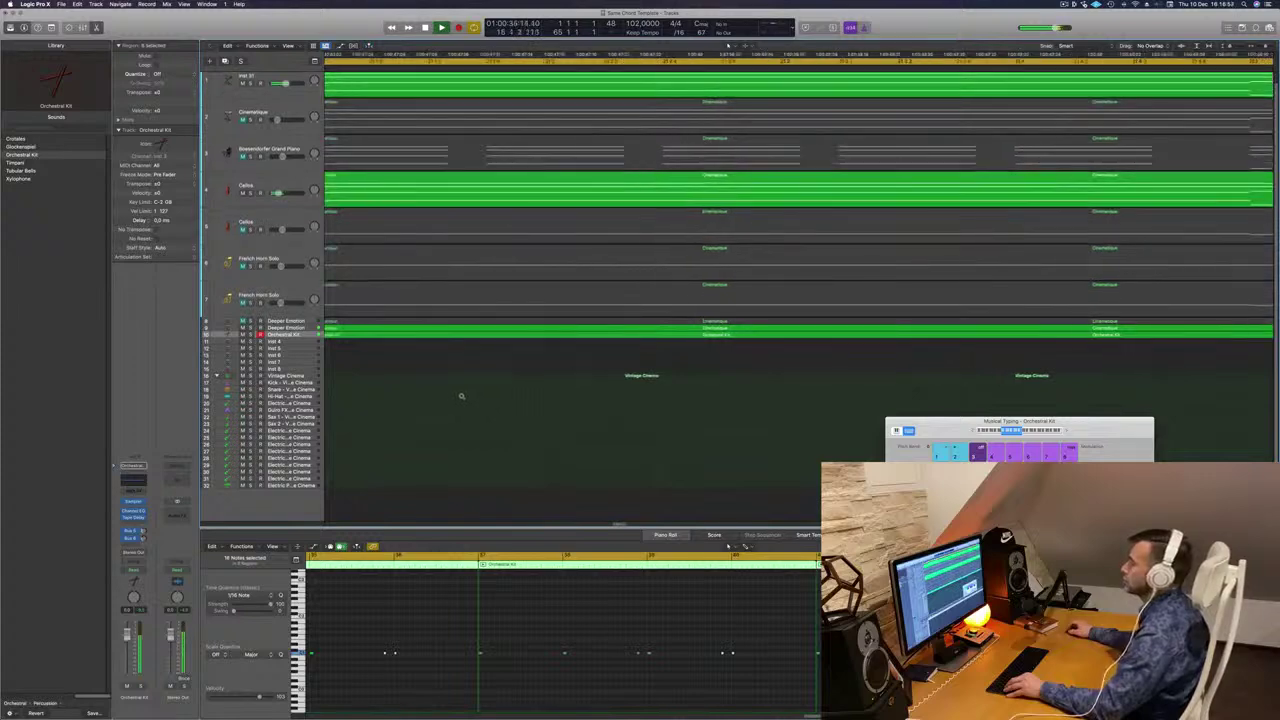
key(super+Down)
key(super+Left)
key(super+Left)
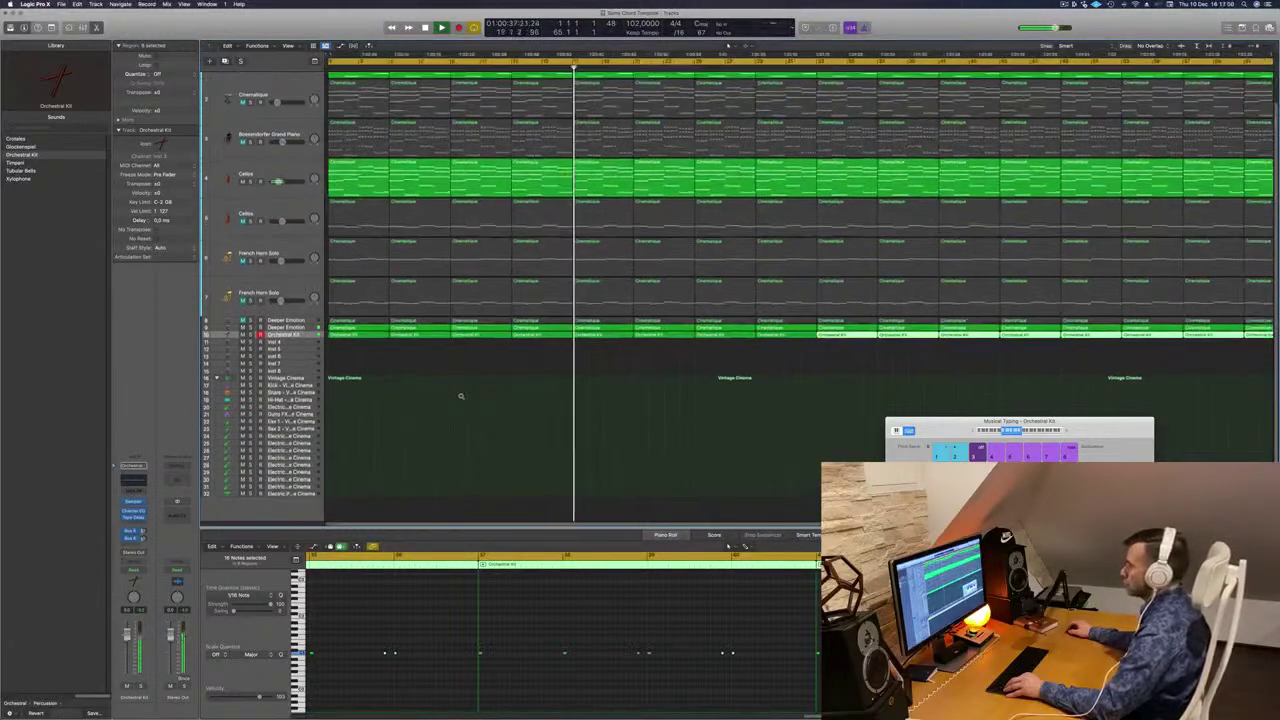
ctrl+alt+click(462, 397)
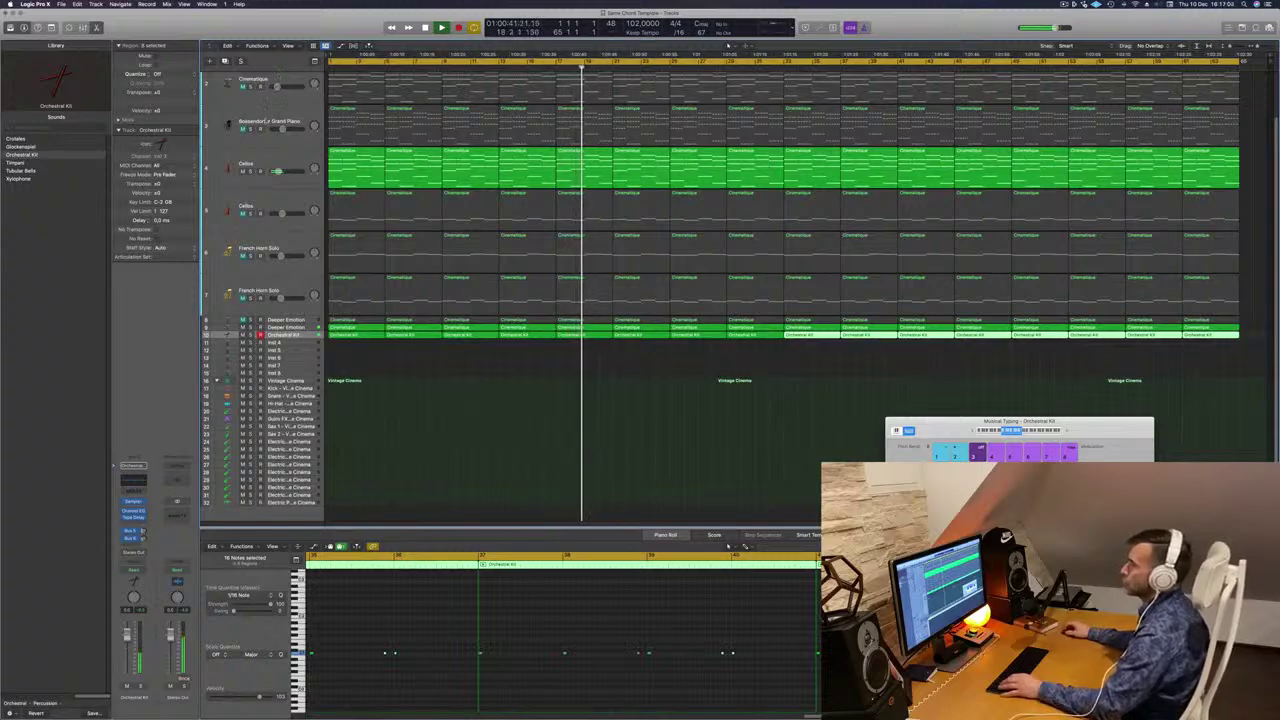
Duplicate the Bosendorfer Grand Piano track as a new empty track, keeping the inspector shown.
click(266, 121)
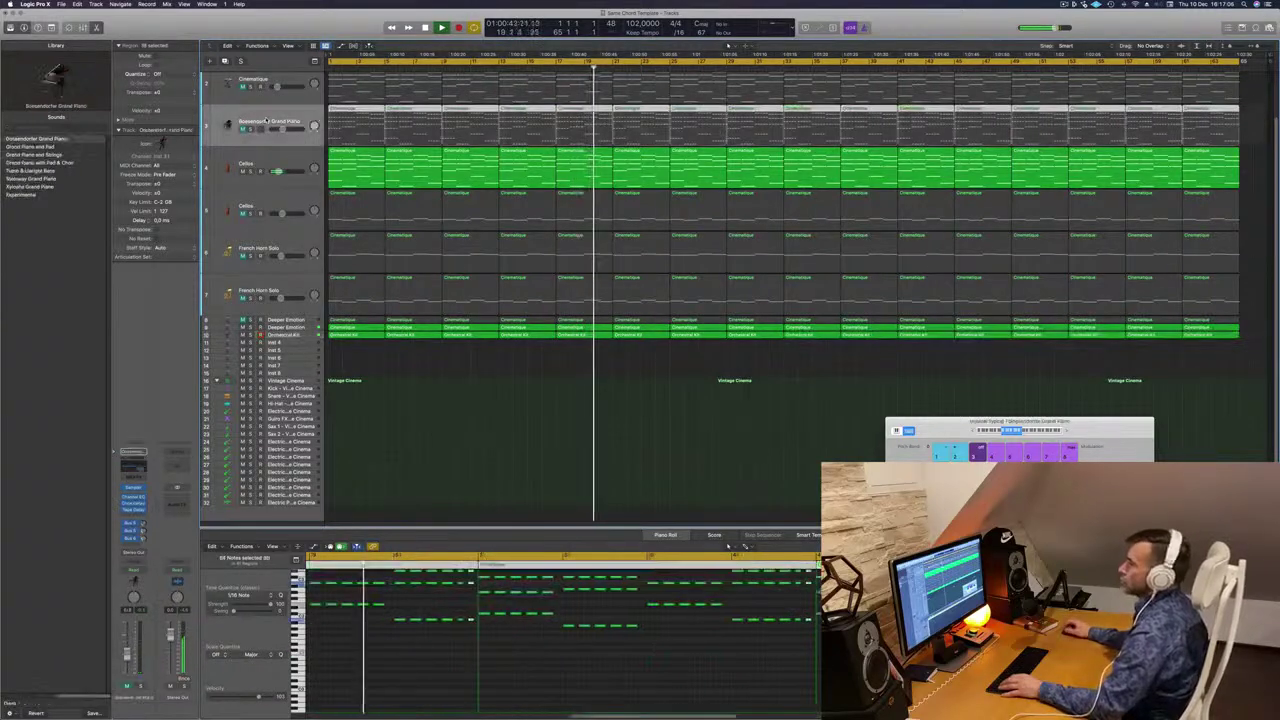
key(super+d)
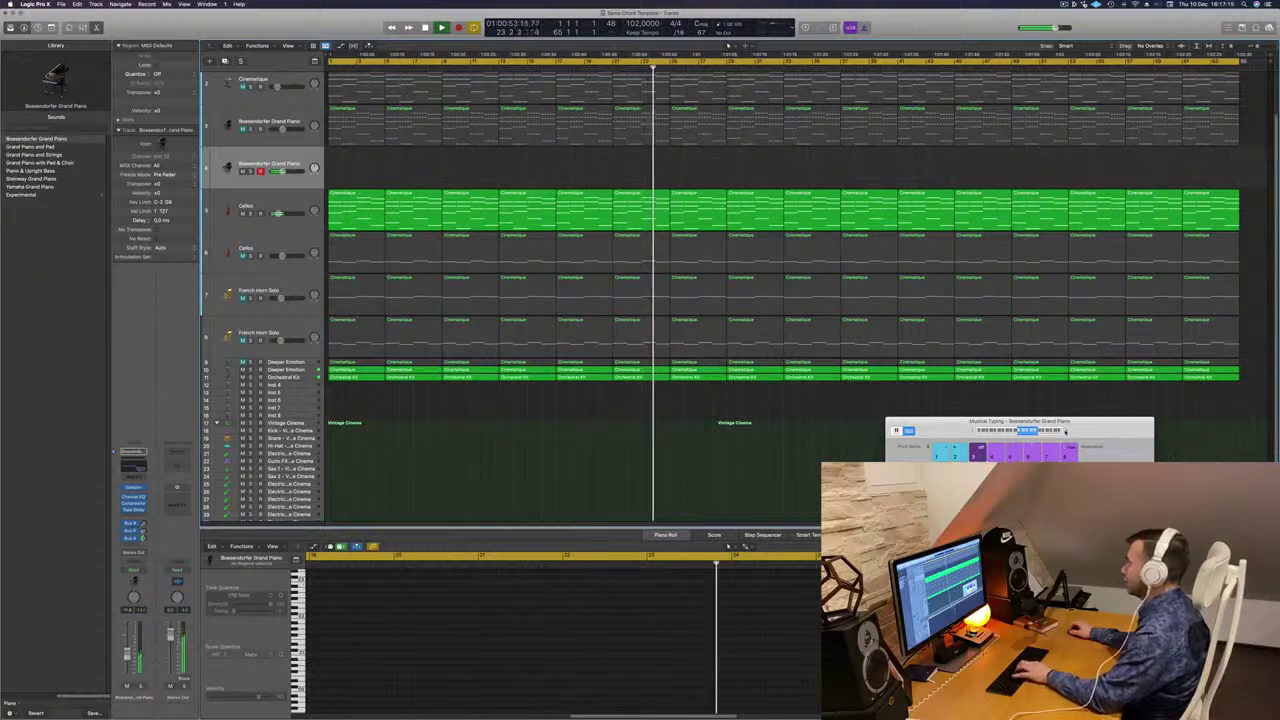
key(i)
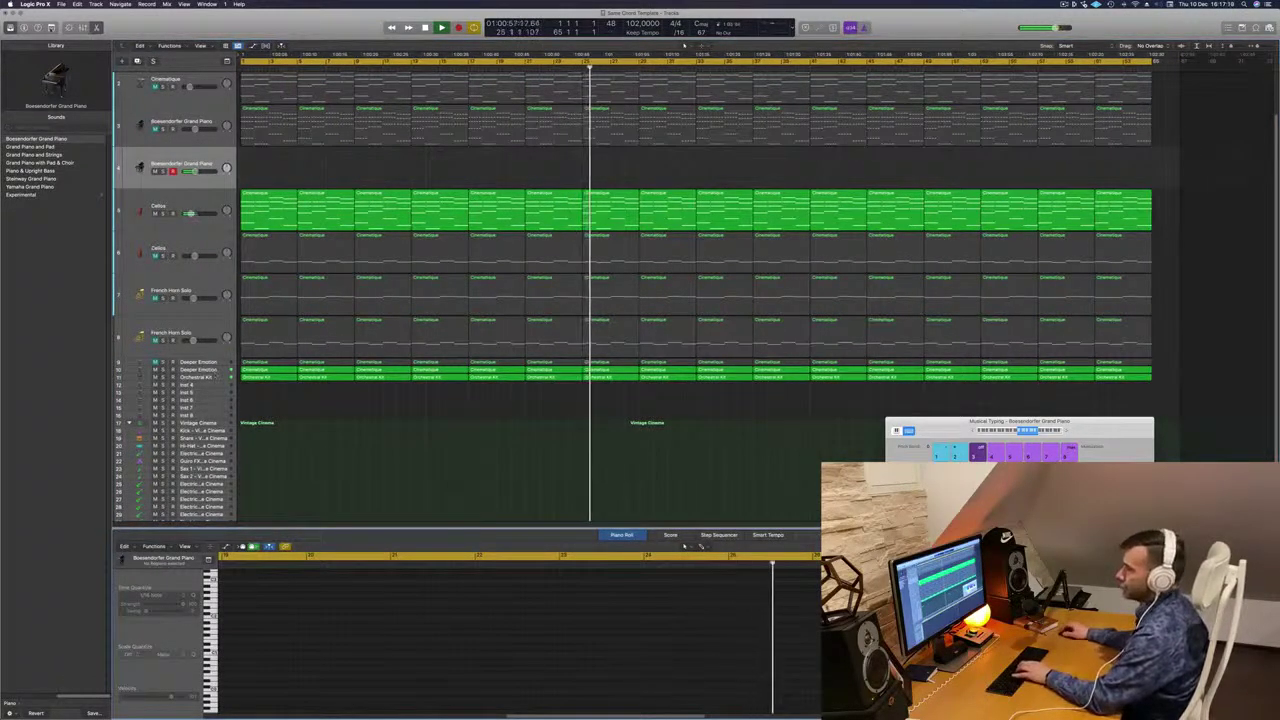
key(i)
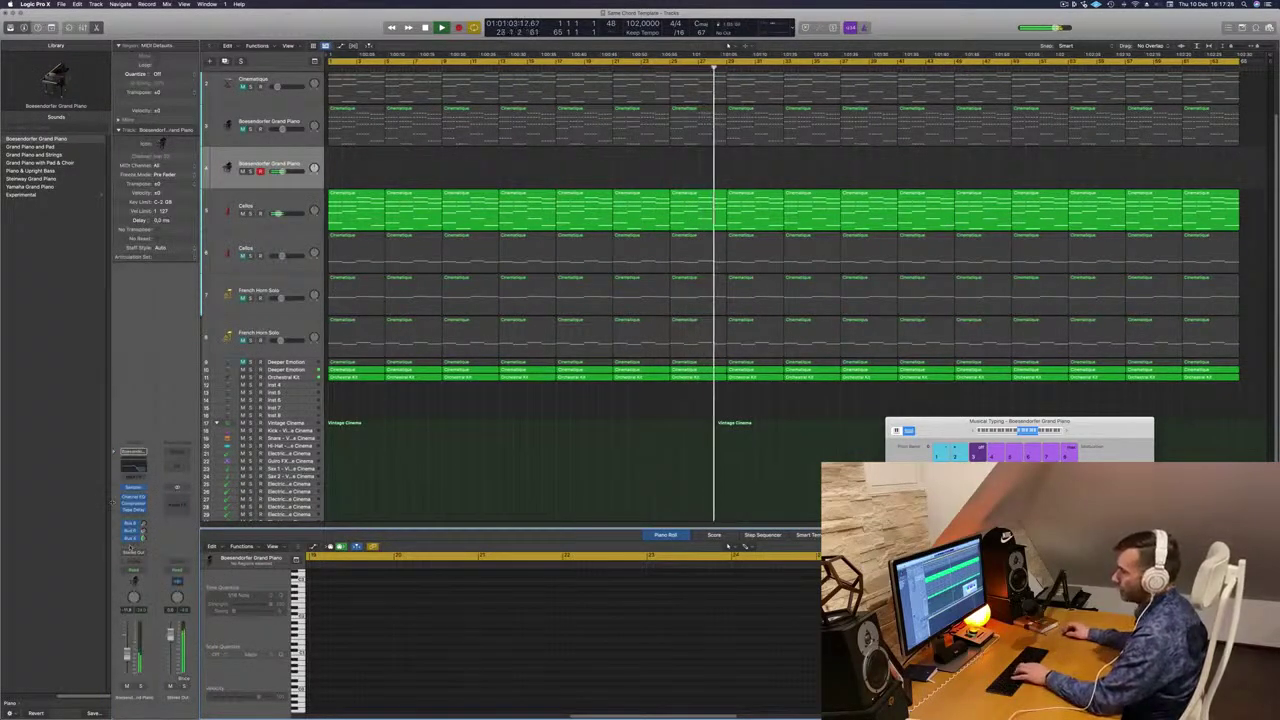
Add a Bus 7 send to the new piano track and insert SilverVerb on the bus's aux channel.
click(132, 545)
mouse_move(144, 555)
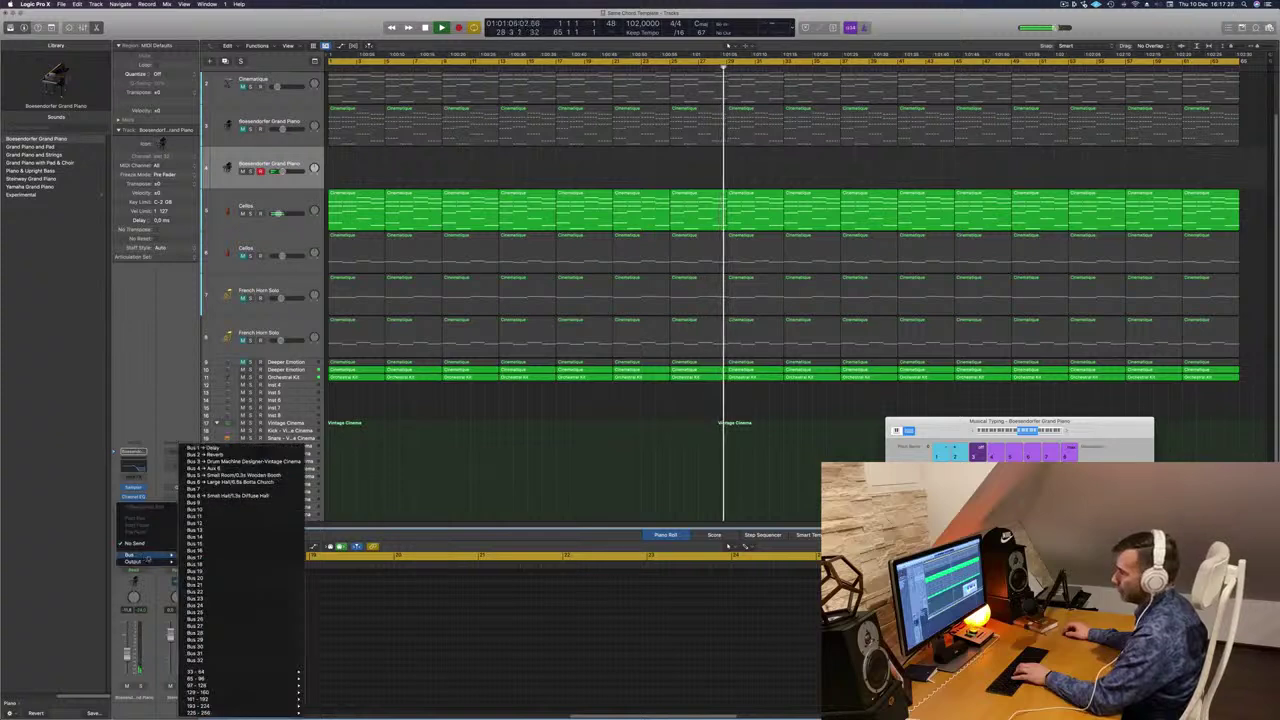
click(210, 489)
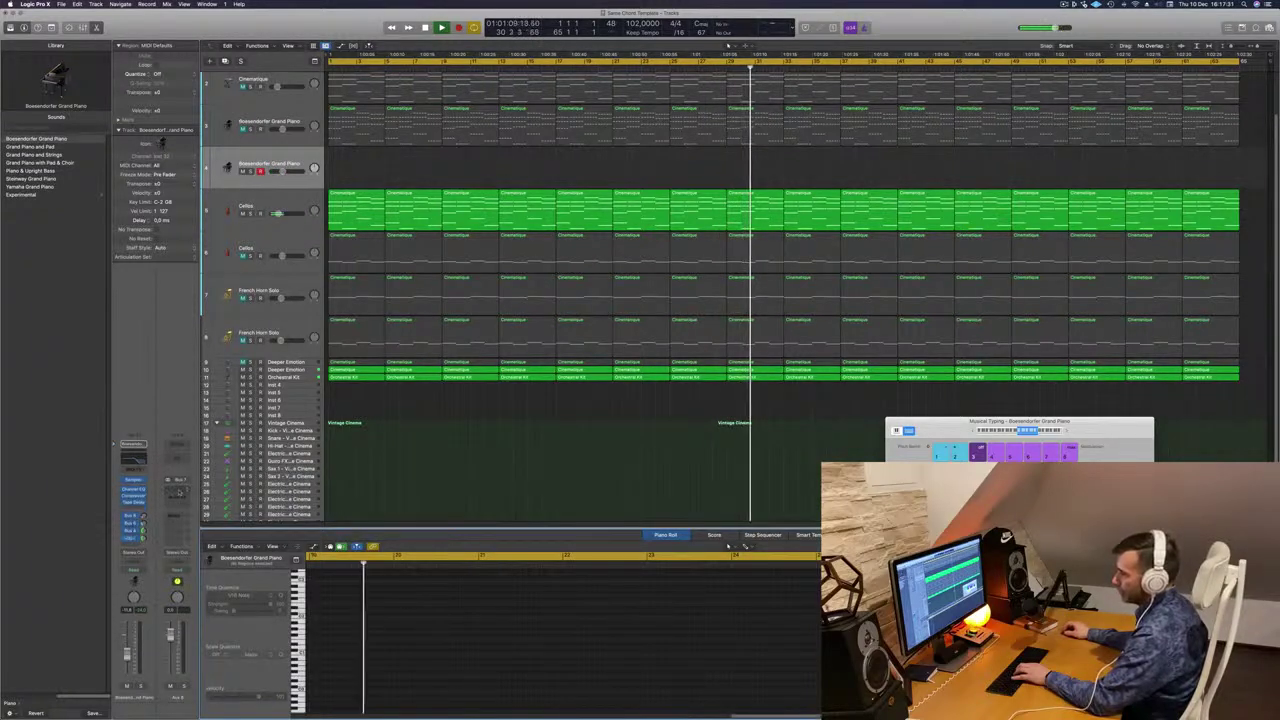
click(176, 483)
mouse_move(215, 527)
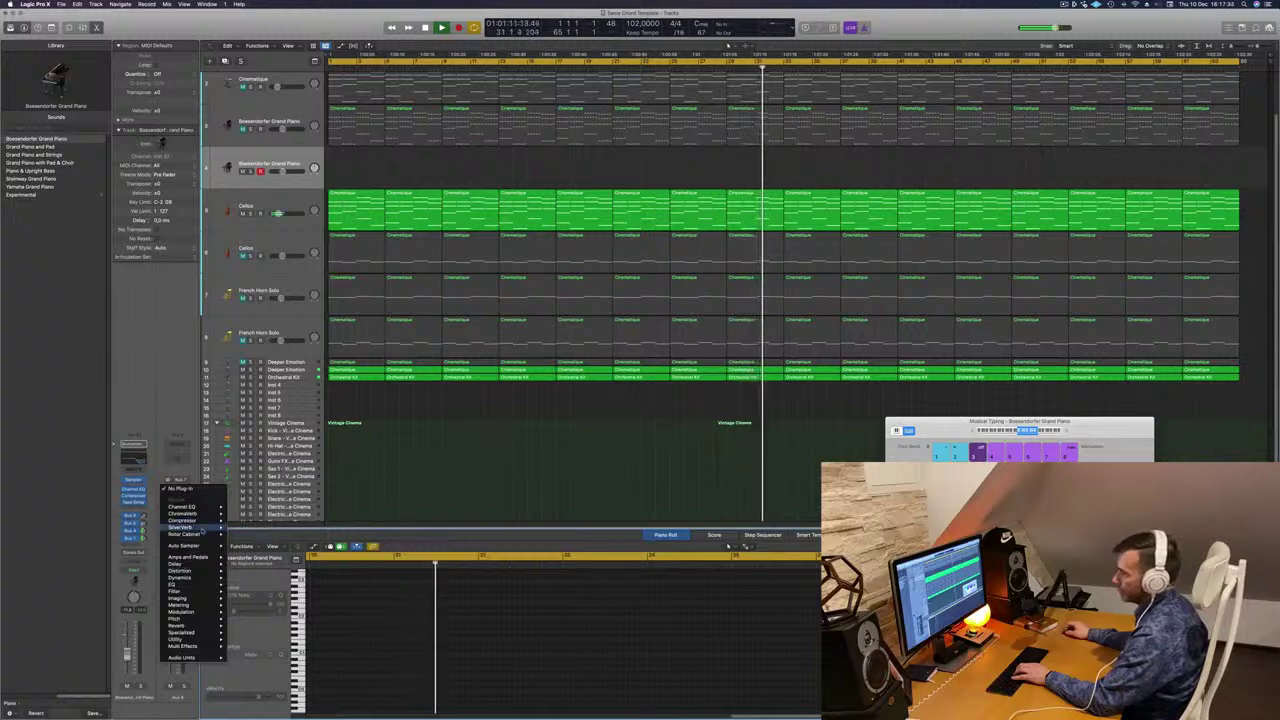
click(244, 527)
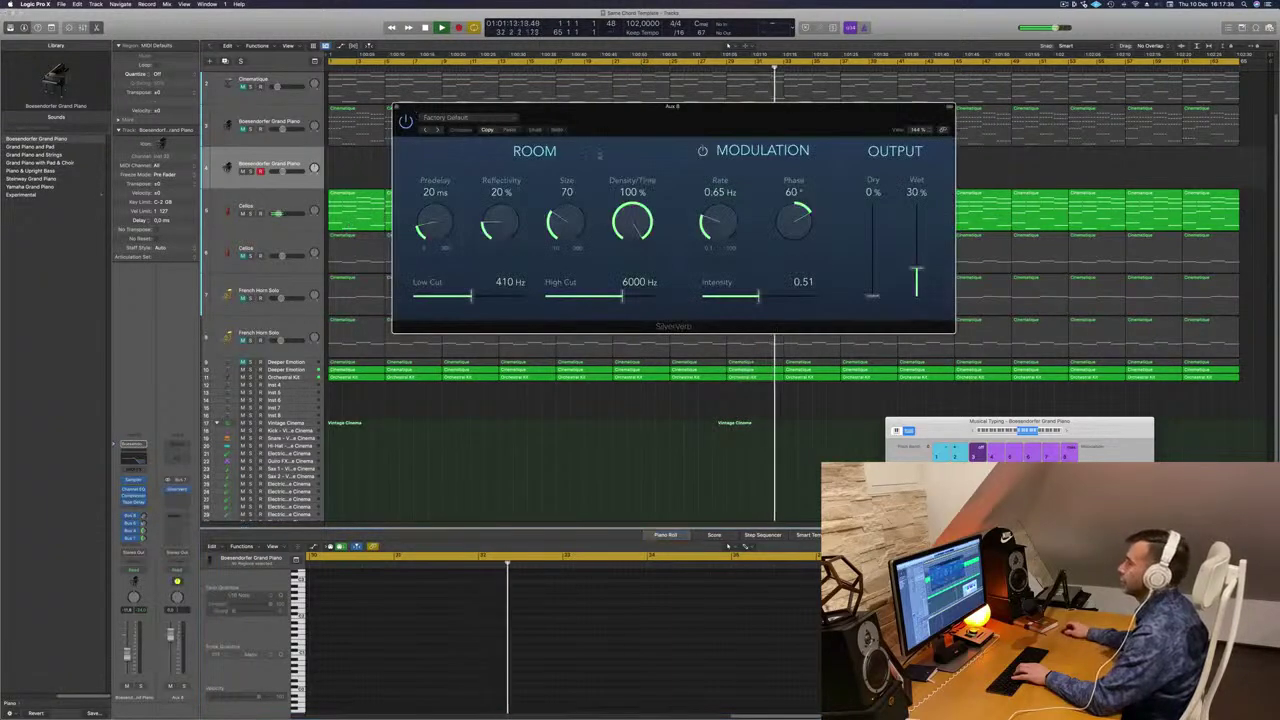
Load the grandiose preset in SilverVerb and adjust the piano track's Bus 7 send level.
click(487, 119)
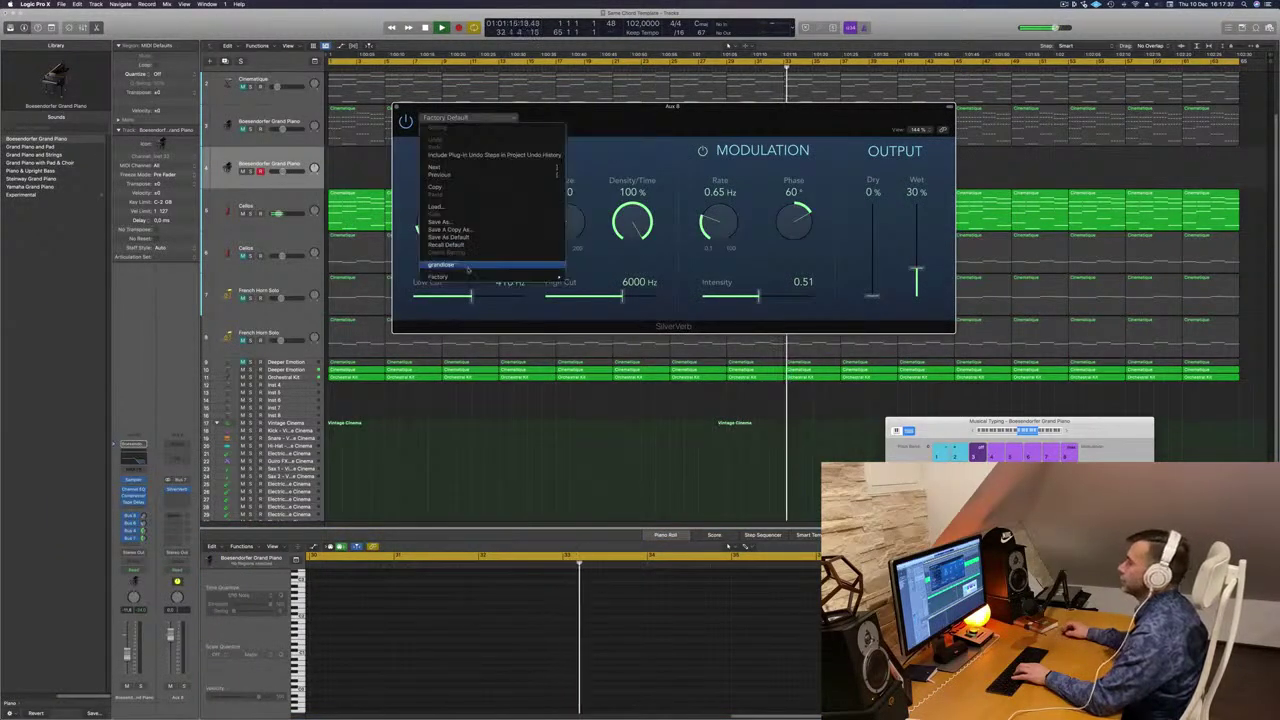
click(774, 166)
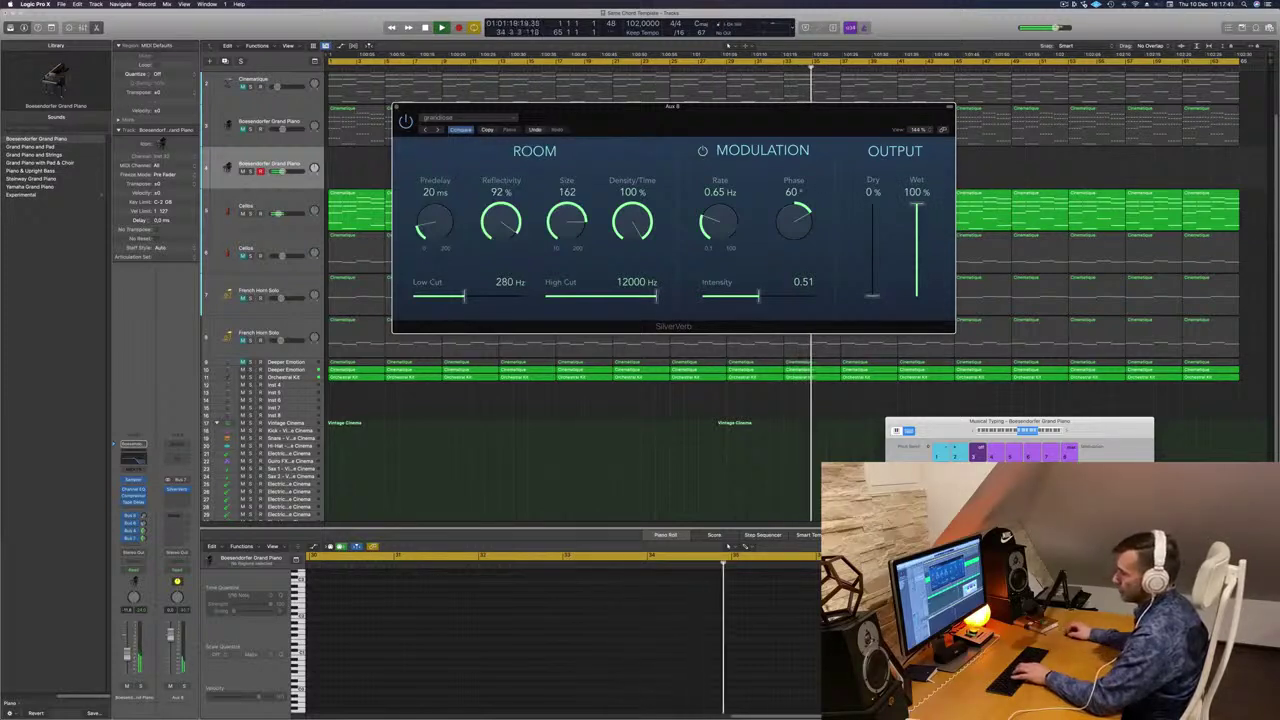
drag(143, 538, 144, 543)
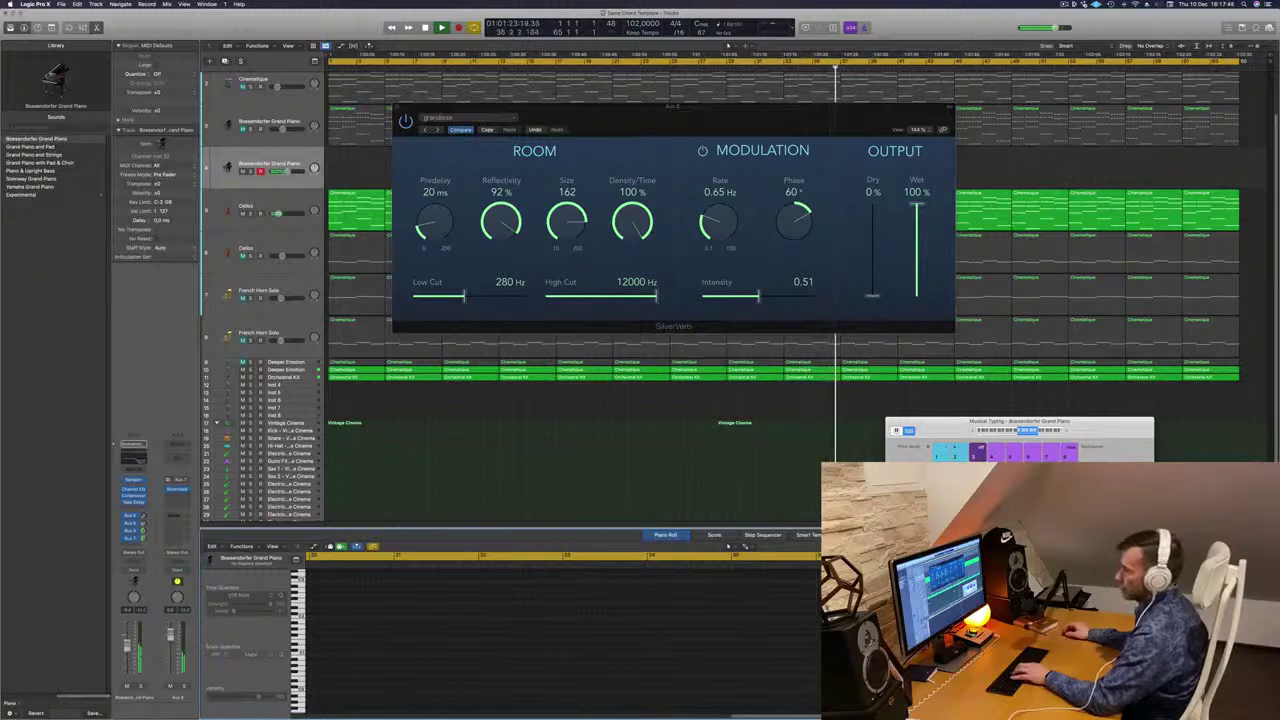
Switch off the 750 Hz high-cut band in the new piano track's Channel EQ and adjust the track's volume fader.
click(138, 459)
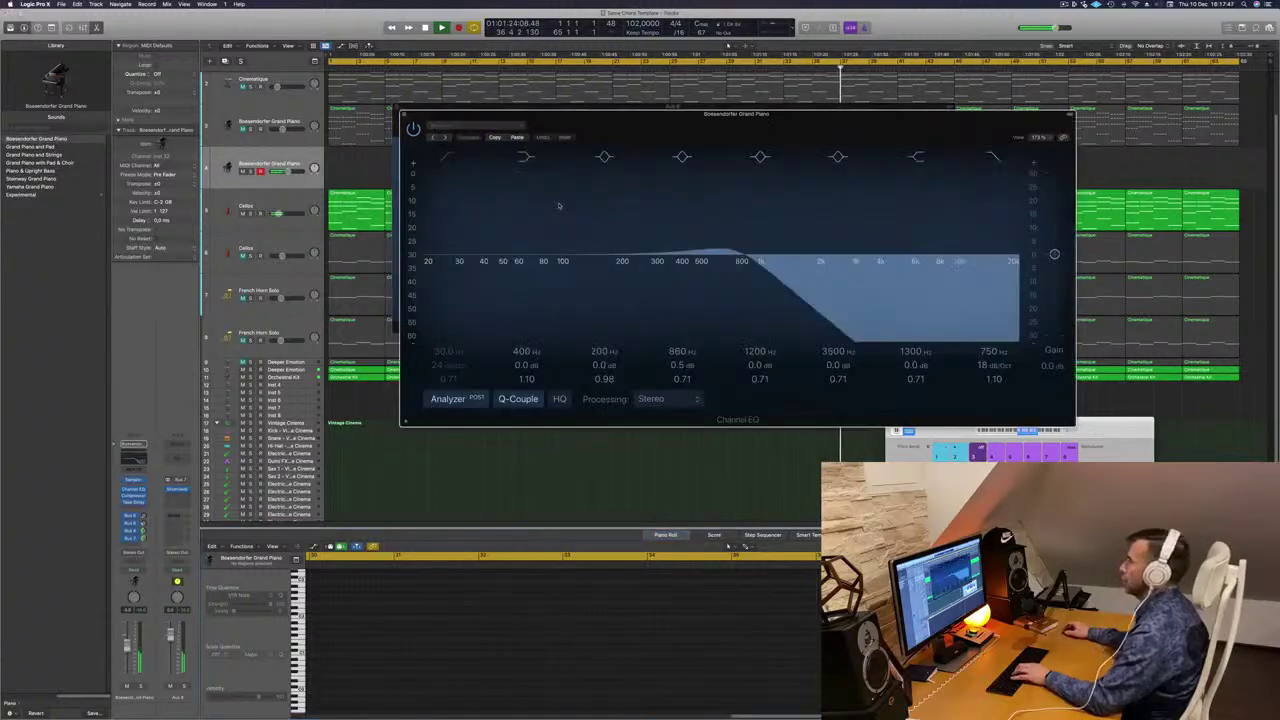
click(995, 159)
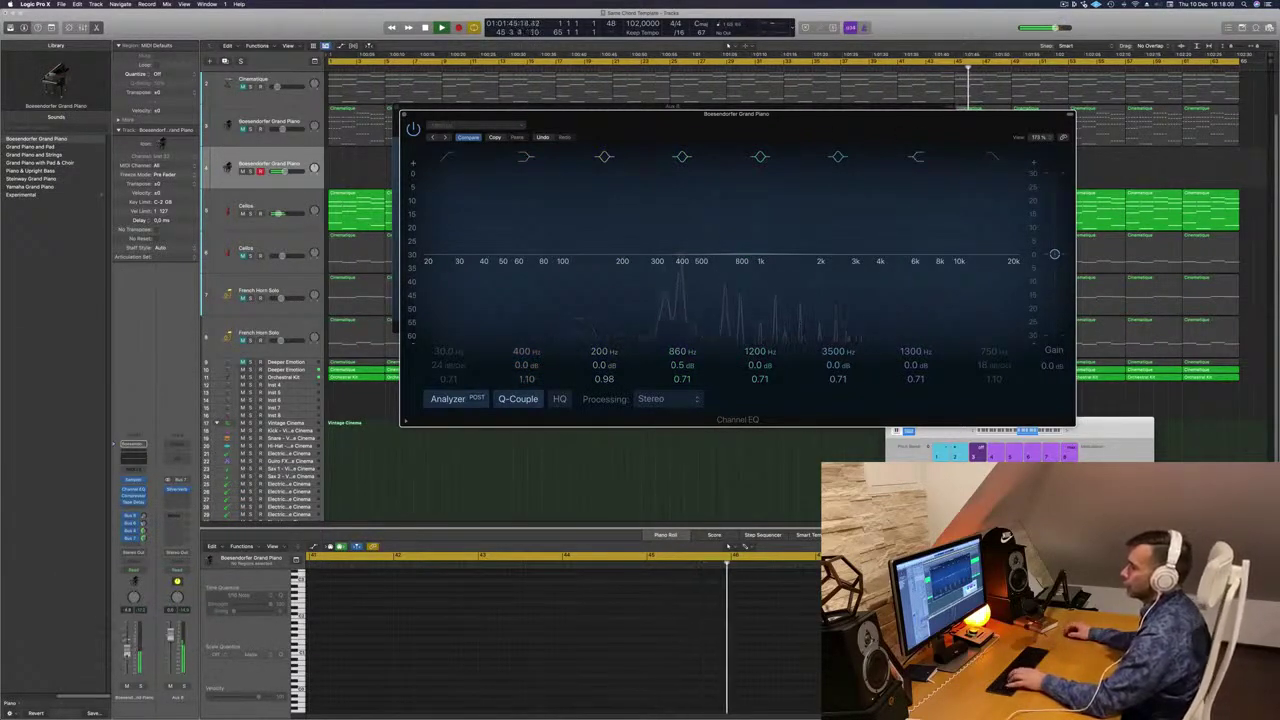
click(127, 650)
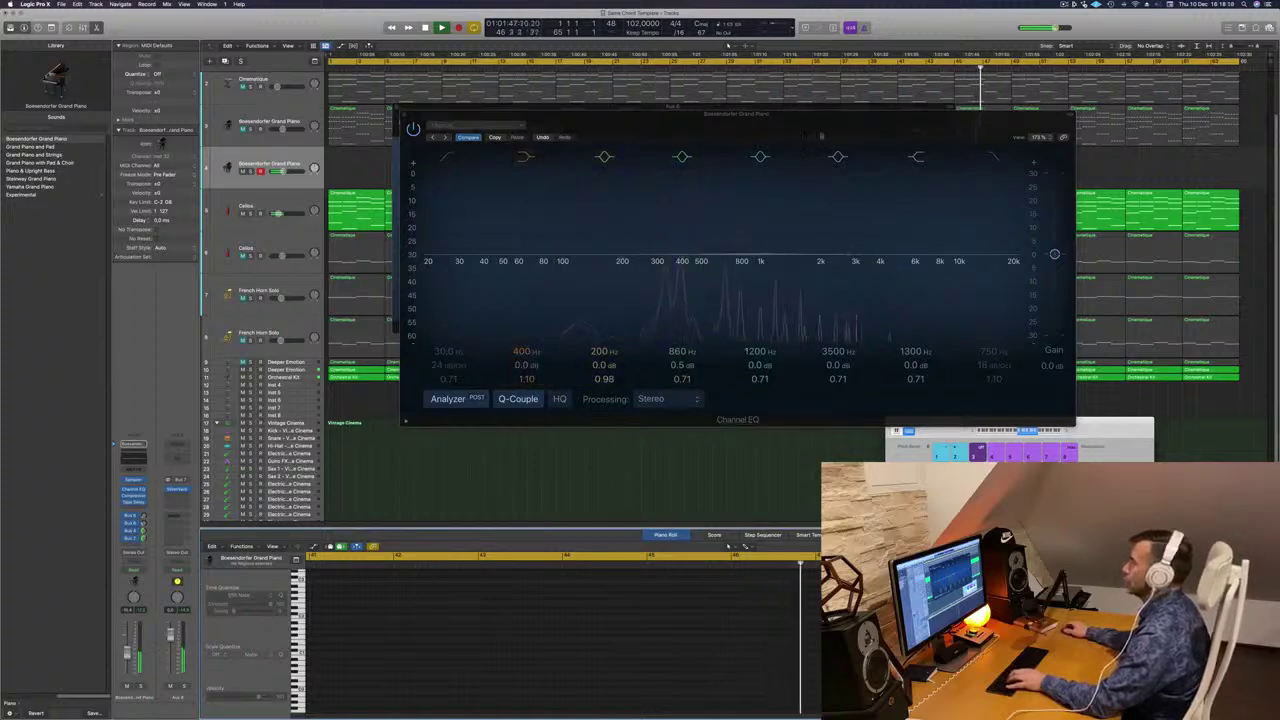
Move the Channel EQ window lower so the SilverVerb controls above it are uncovered.
drag(852, 114, 937, 155)
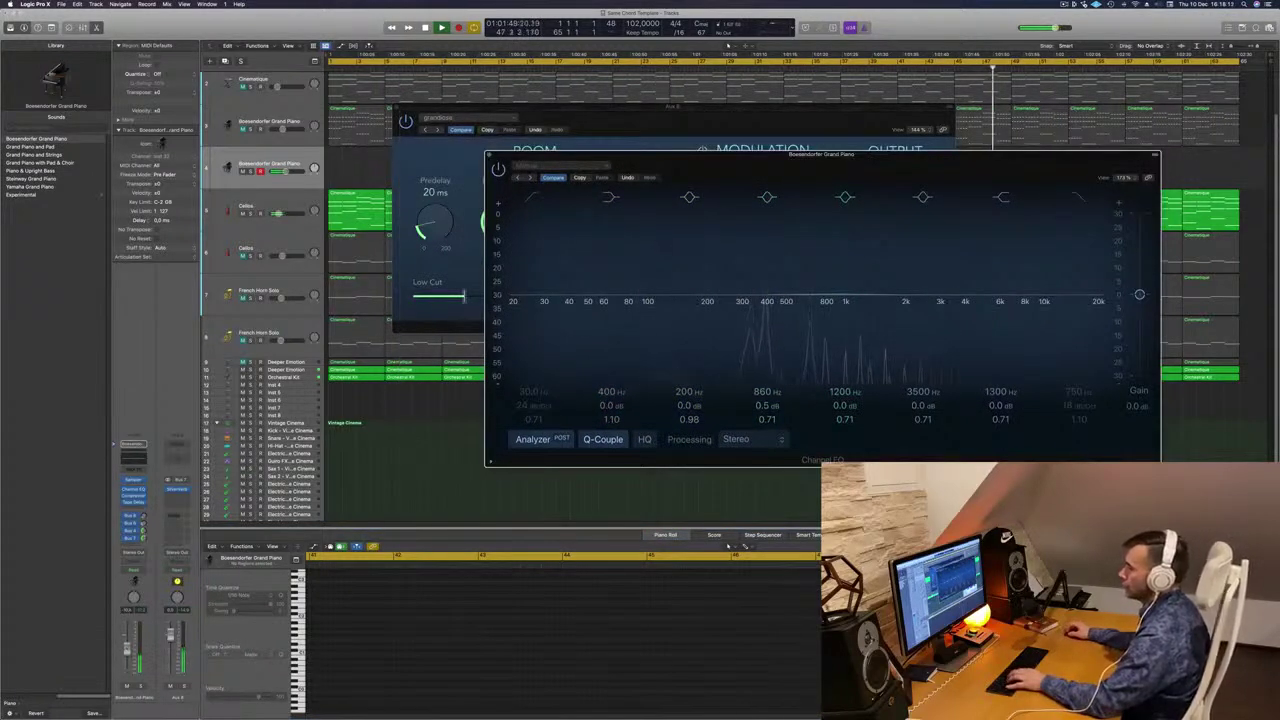
click(626, 141)
drag(936, 160, 802, 267)
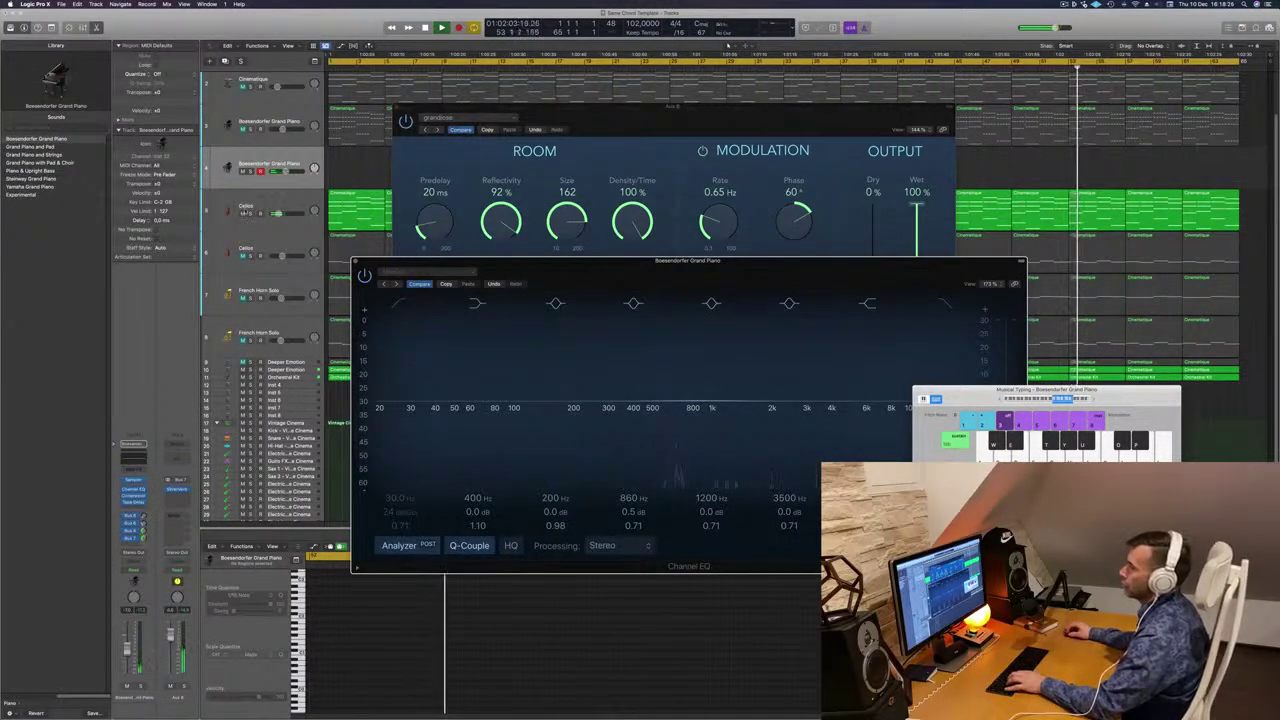
Mute the Inst 31 track at the start of the track list.
scroll(245, 213, down, 2)
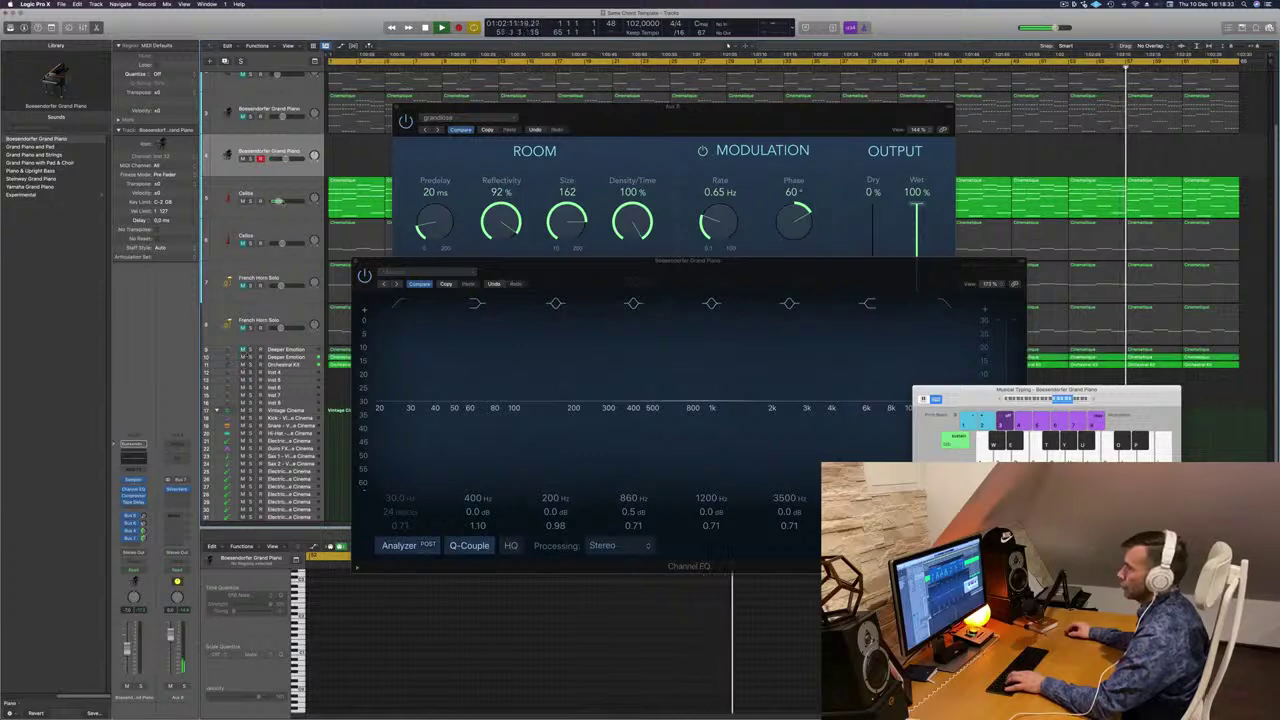
scroll(333, 135, up, 3)
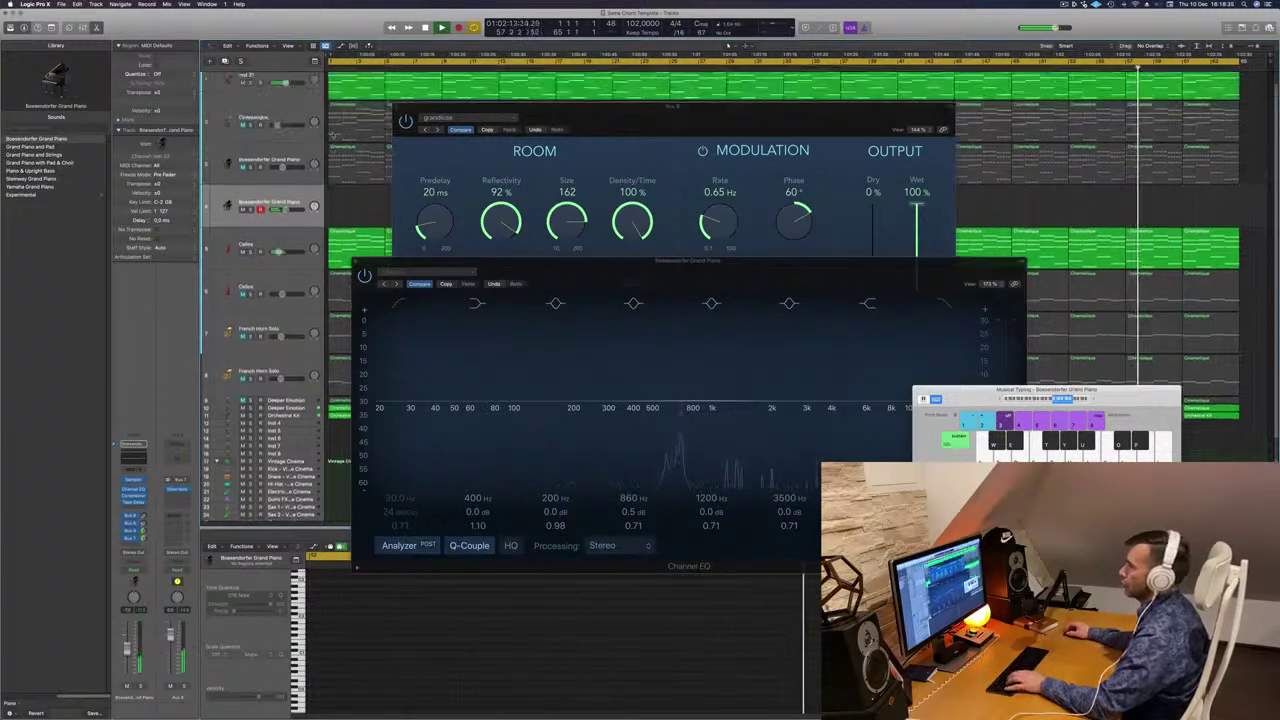
scroll(333, 135, up, 1)
click(242, 98)
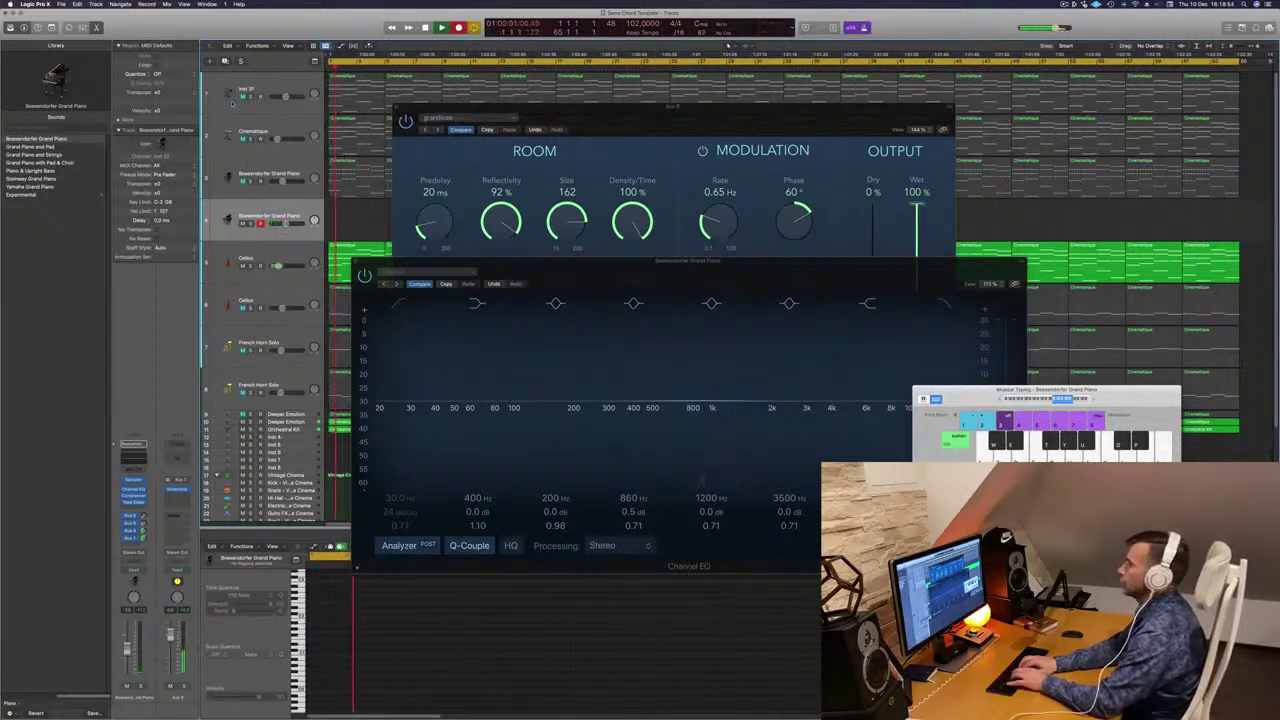
Record a single-note melody on the new Bosendorfer Grand Piano track with Musical Typing, ending around bar 14.
key(semicolon)
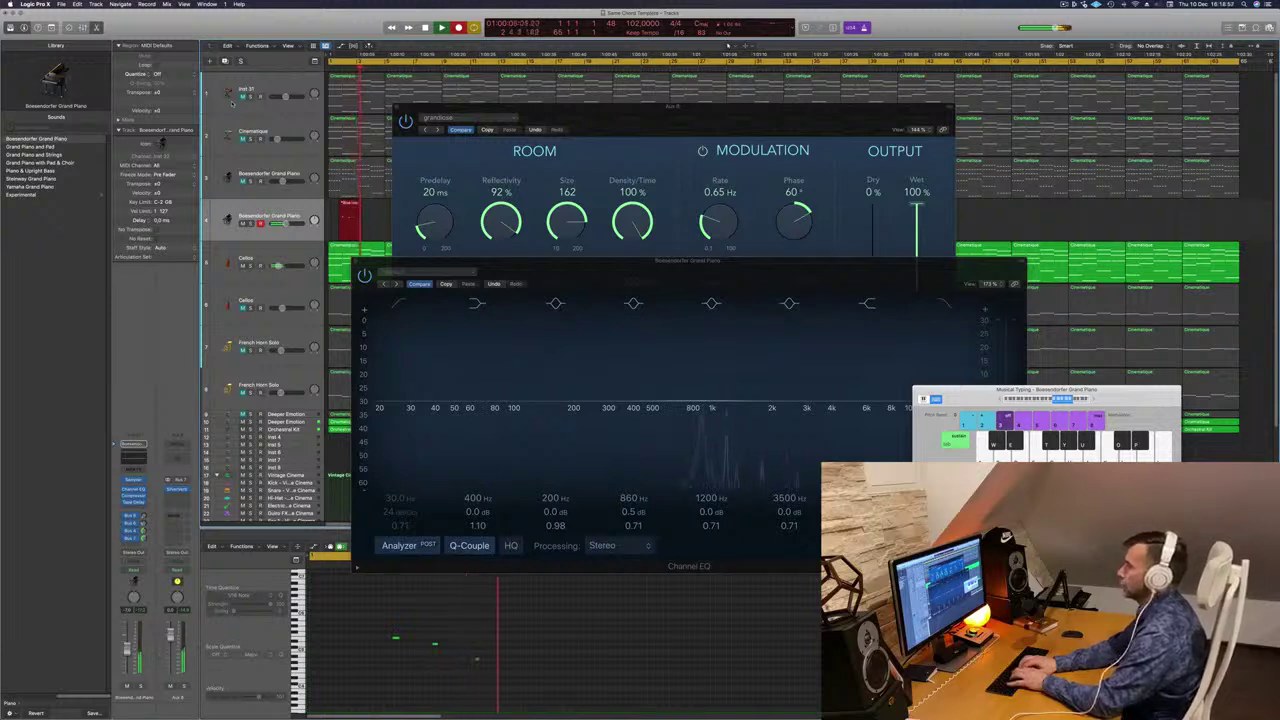
key(j)
key(g)
key(t)
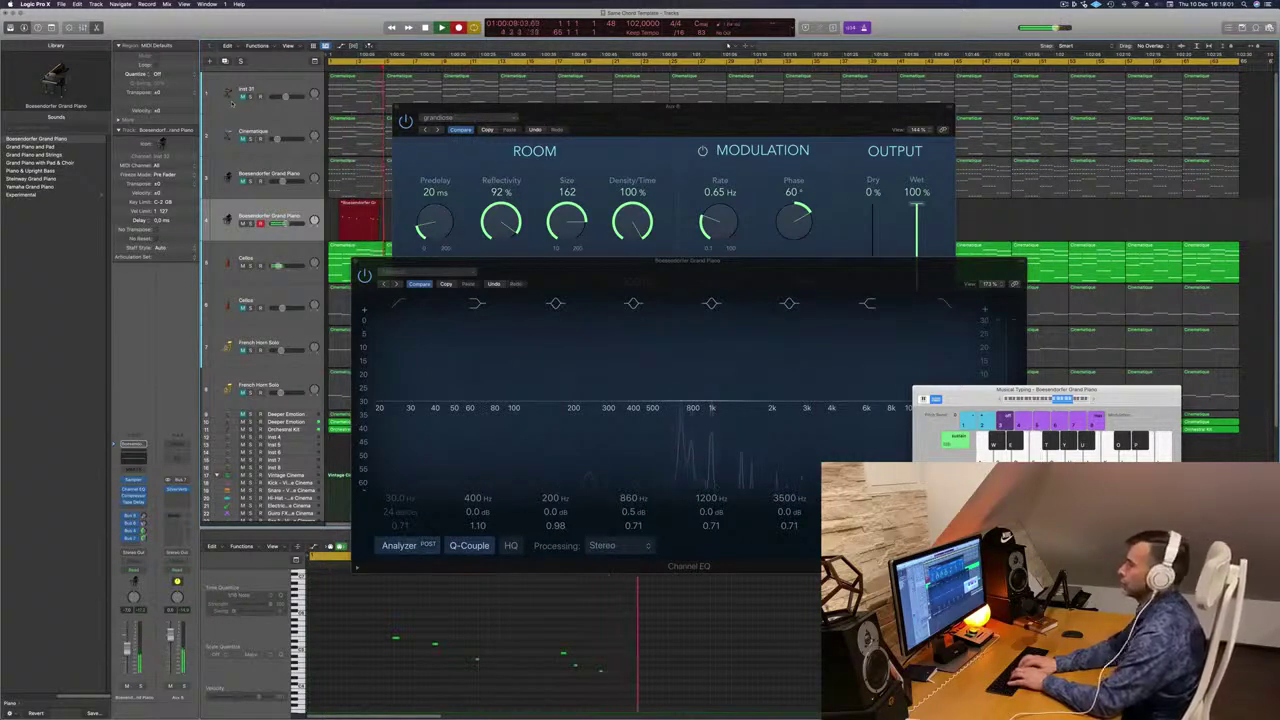
key(apostrophe)
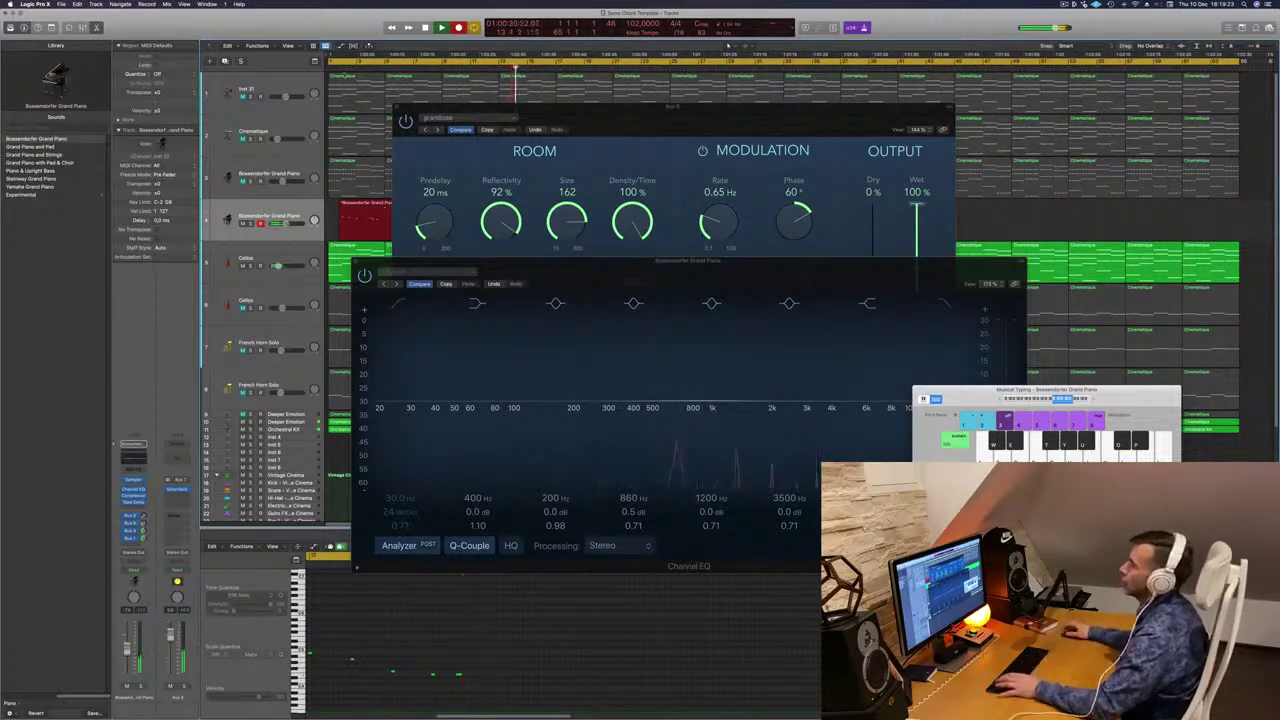
key(space)
Move the SilverVerb window clear of the recorded piano region and reopen that region in the piano roll.
drag(963, 105, 1279, 82)
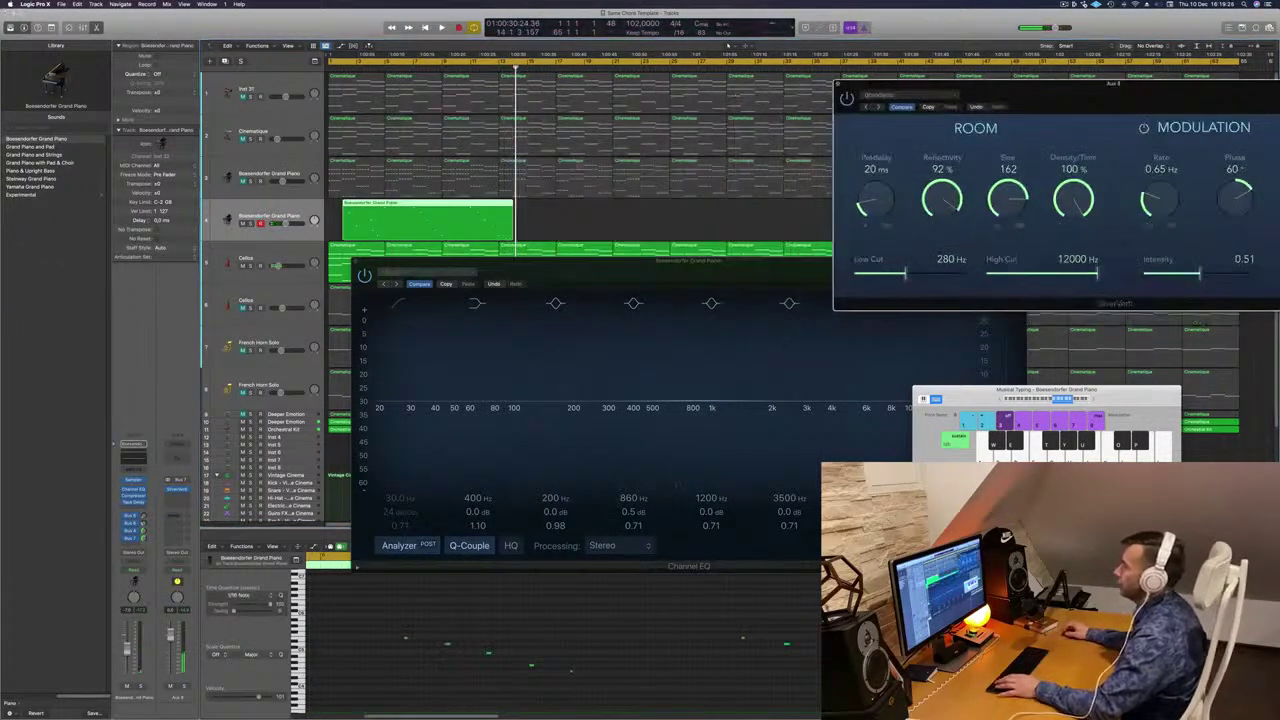
double_click(466, 203)
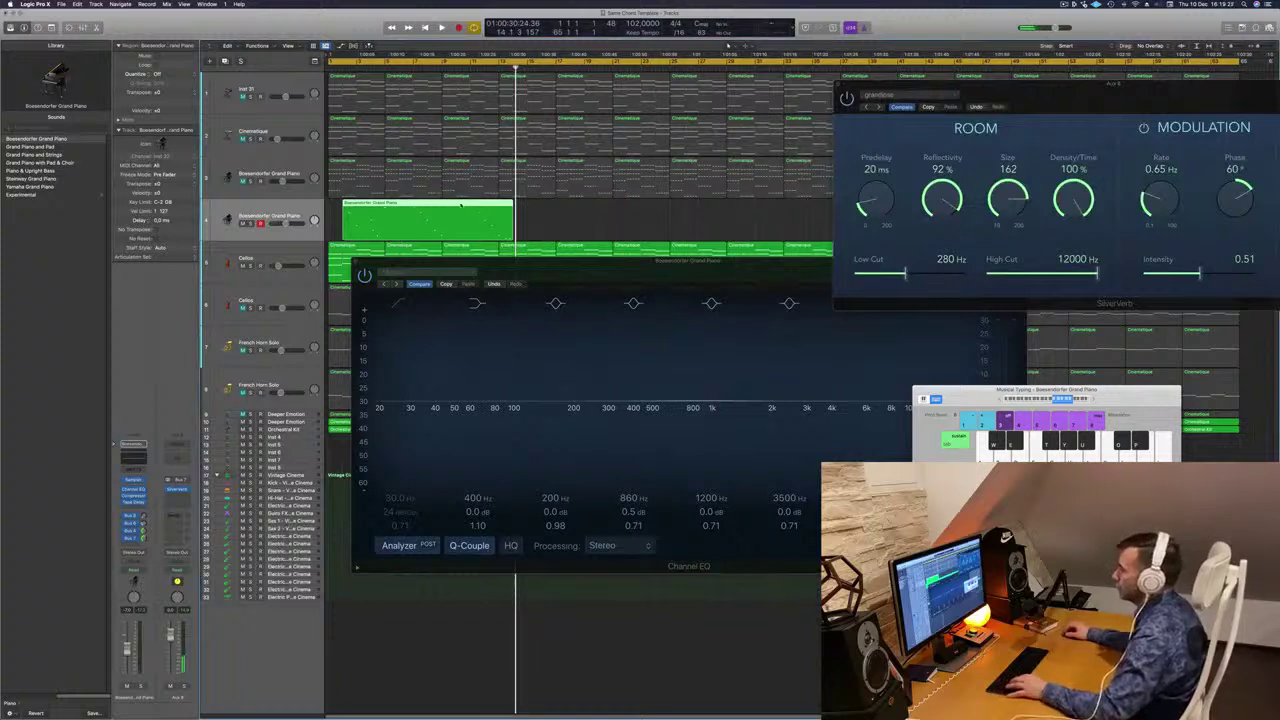
double_click(466, 205)
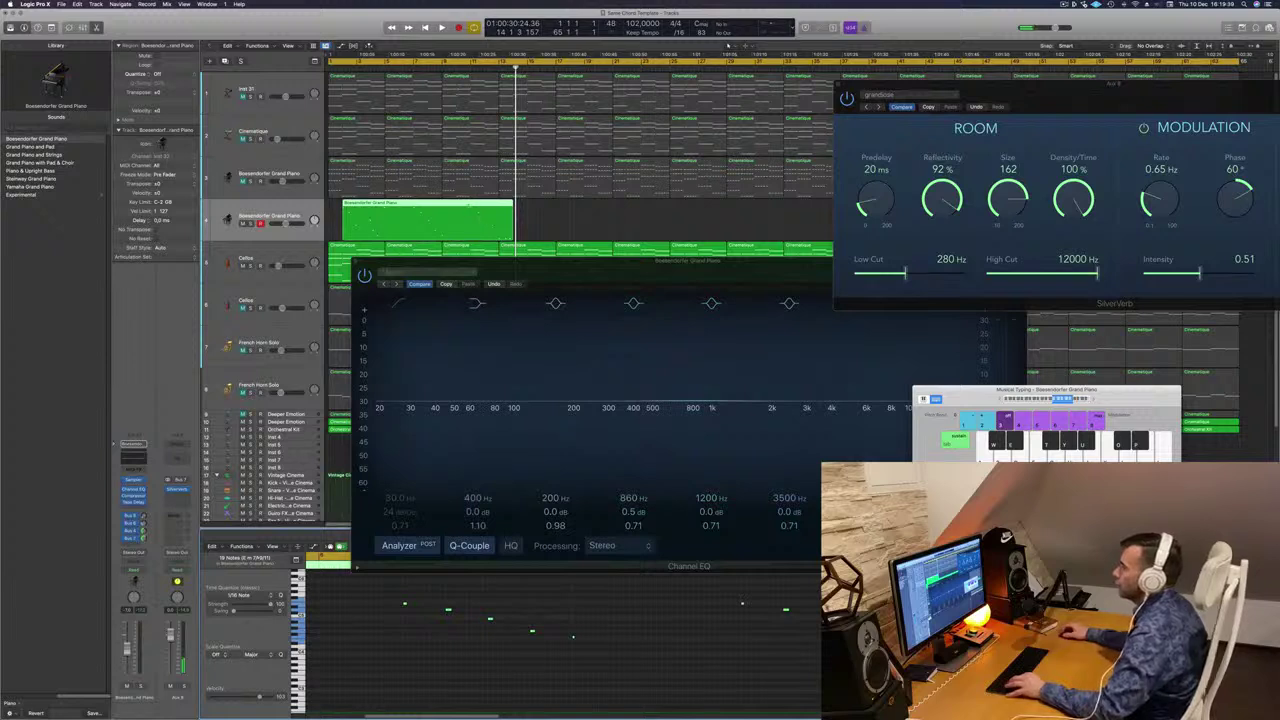
Split the recorded piano region at about bar 11 and delete the part before the split.
super+click(470, 205)
click(451, 209)
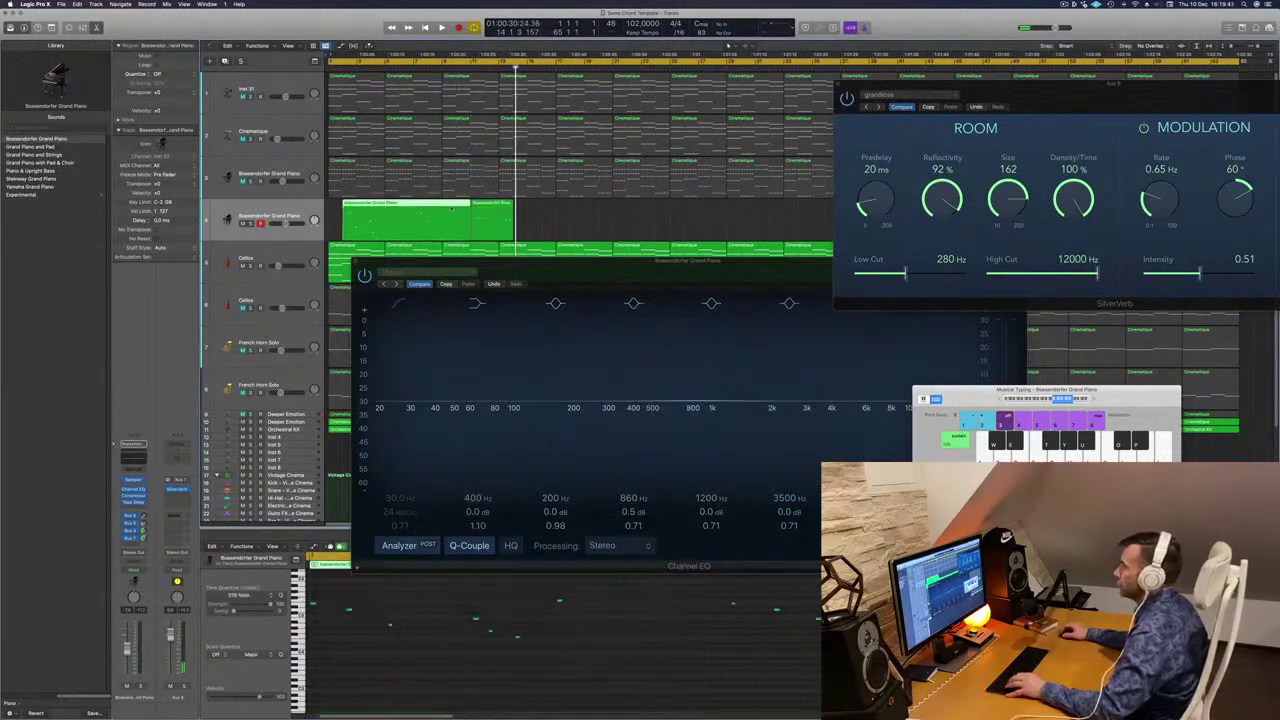
click(482, 205)
click(419, 204)
key(Delete)
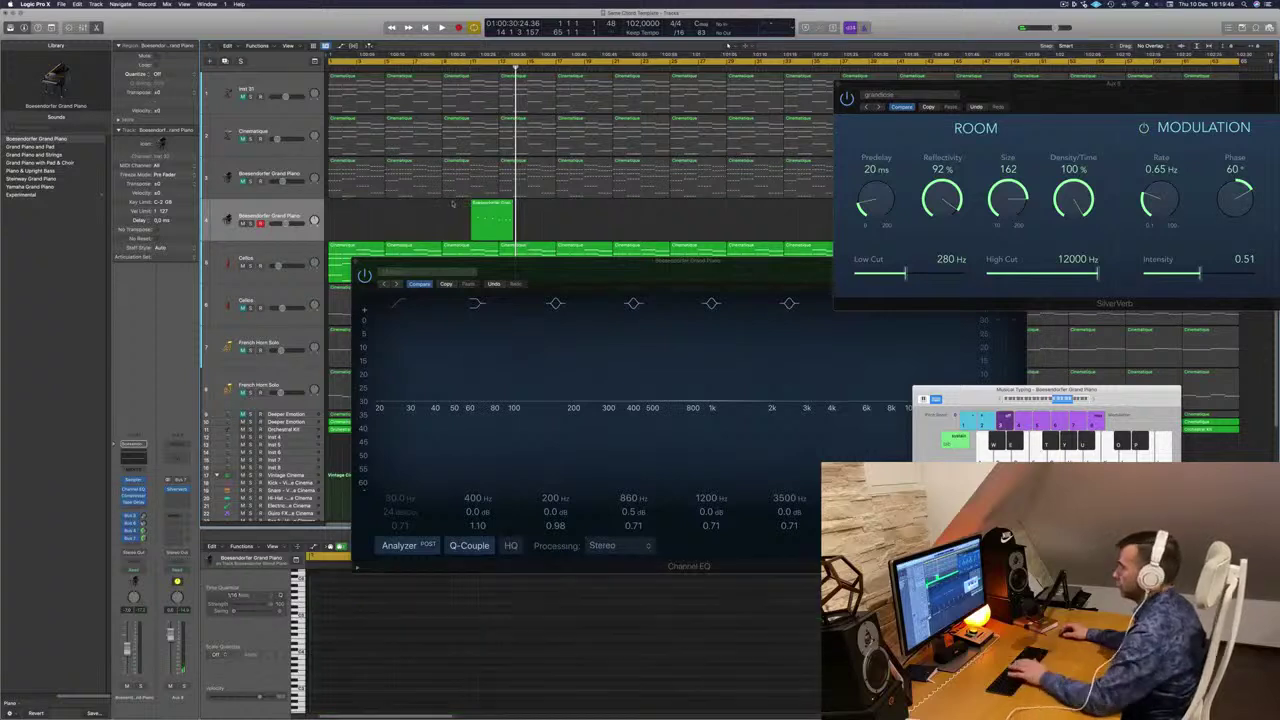
Move the remaining piano region to bar 1 and play it, shifting the Channel EQ window clear of the piano roll.
drag(489, 205, 347, 206)
key(space)
drag(570, 262, 864, 240)
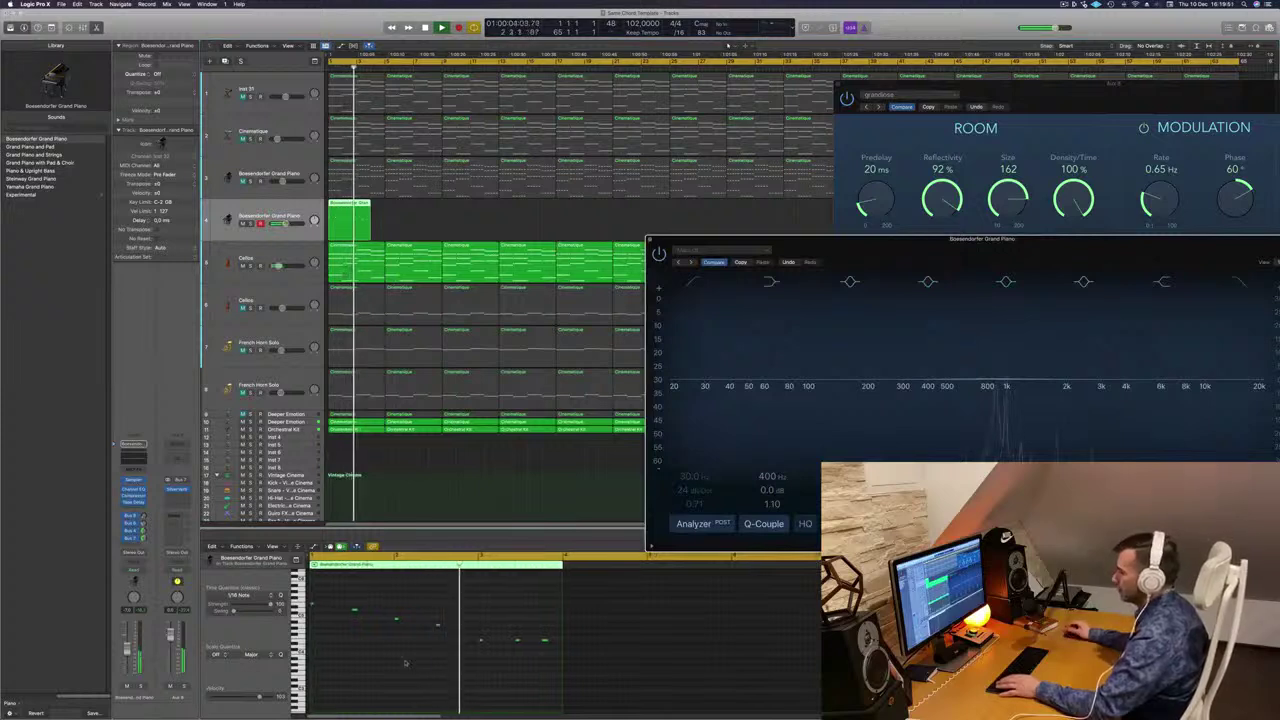
Transpose the second note of the piano melody down five semitones and replay the arrangement from the start.
key(Return)
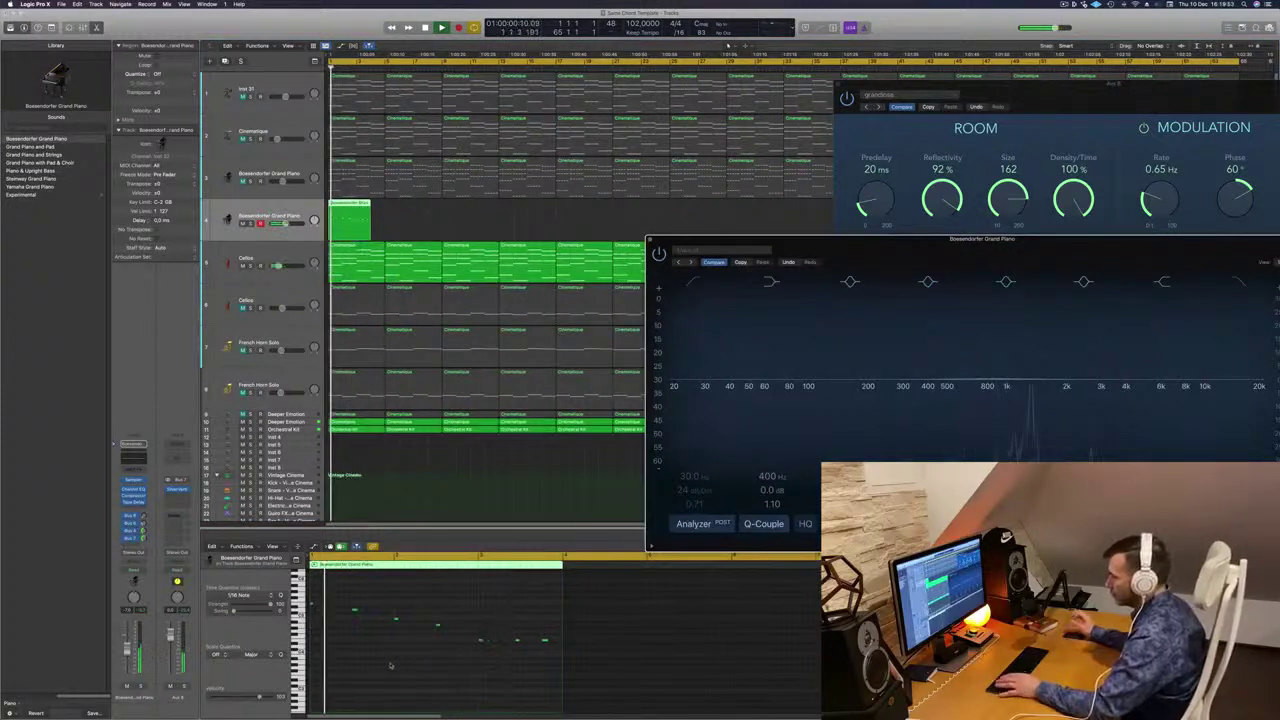
click(355, 609)
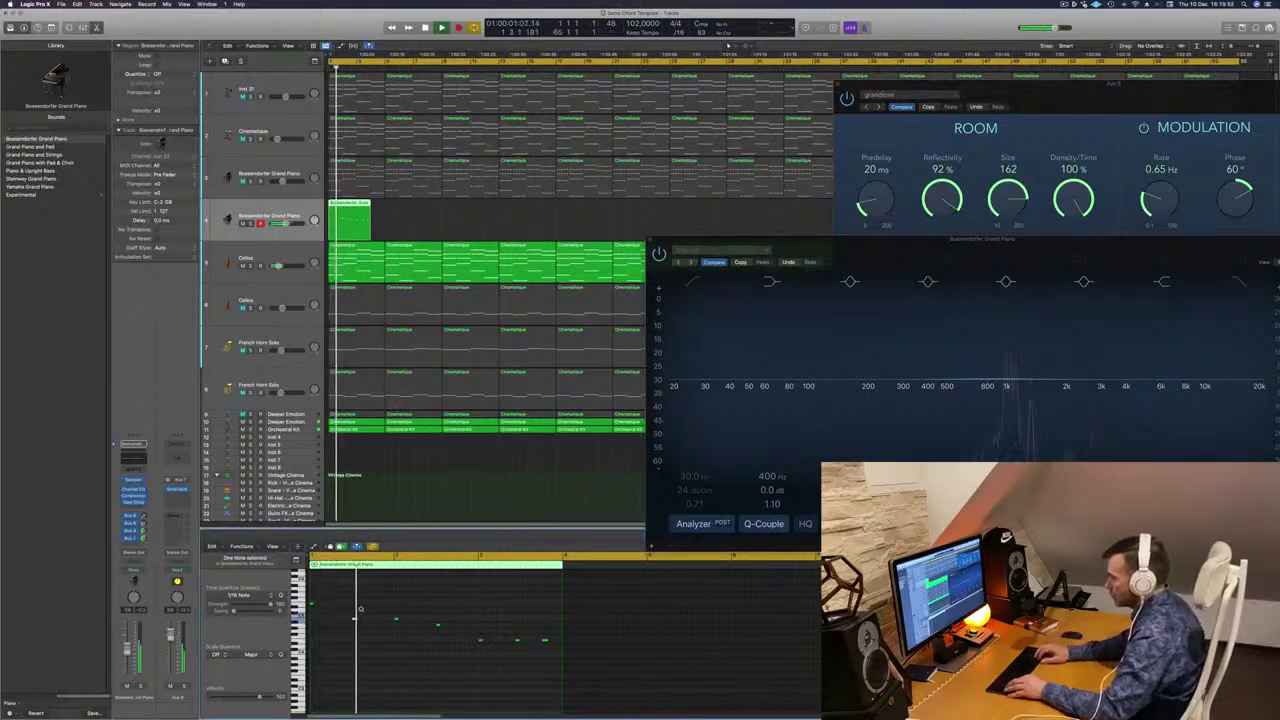
key(alt+Down)
key(alt+Down)
key(alt+Down)
key(alt+Down)
key(alt+Down)
key(Return)
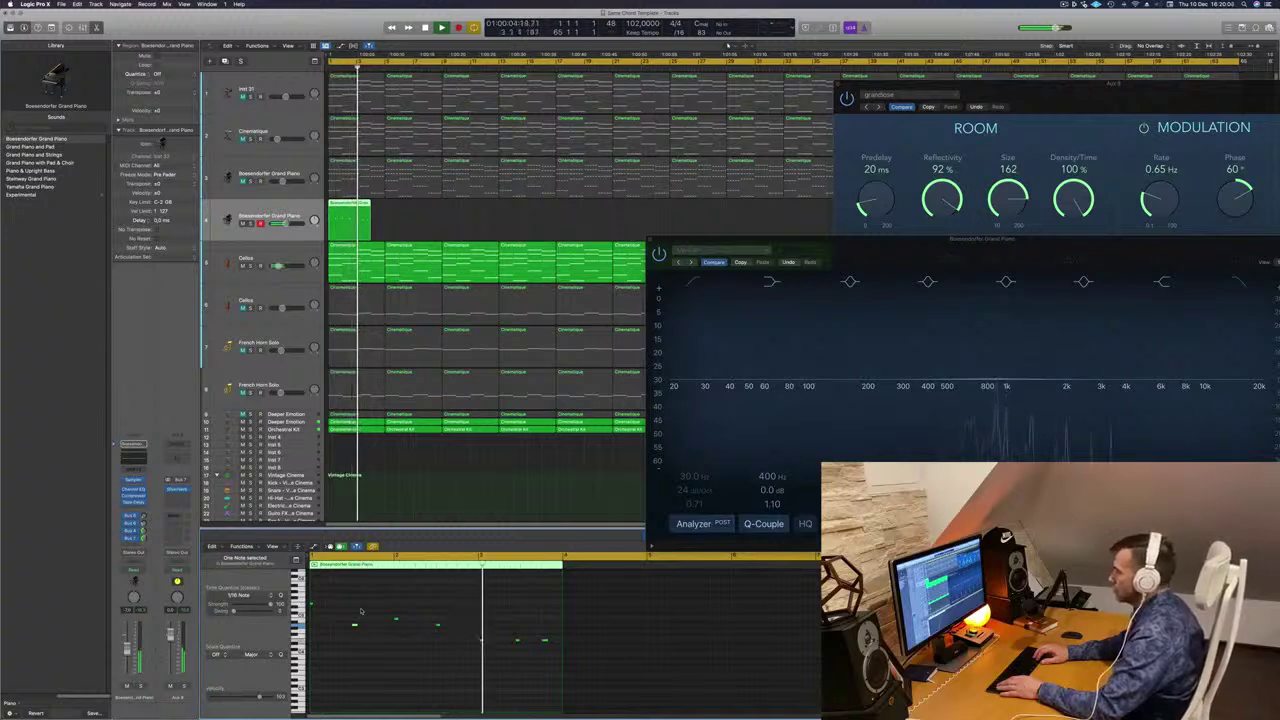
key(Return)
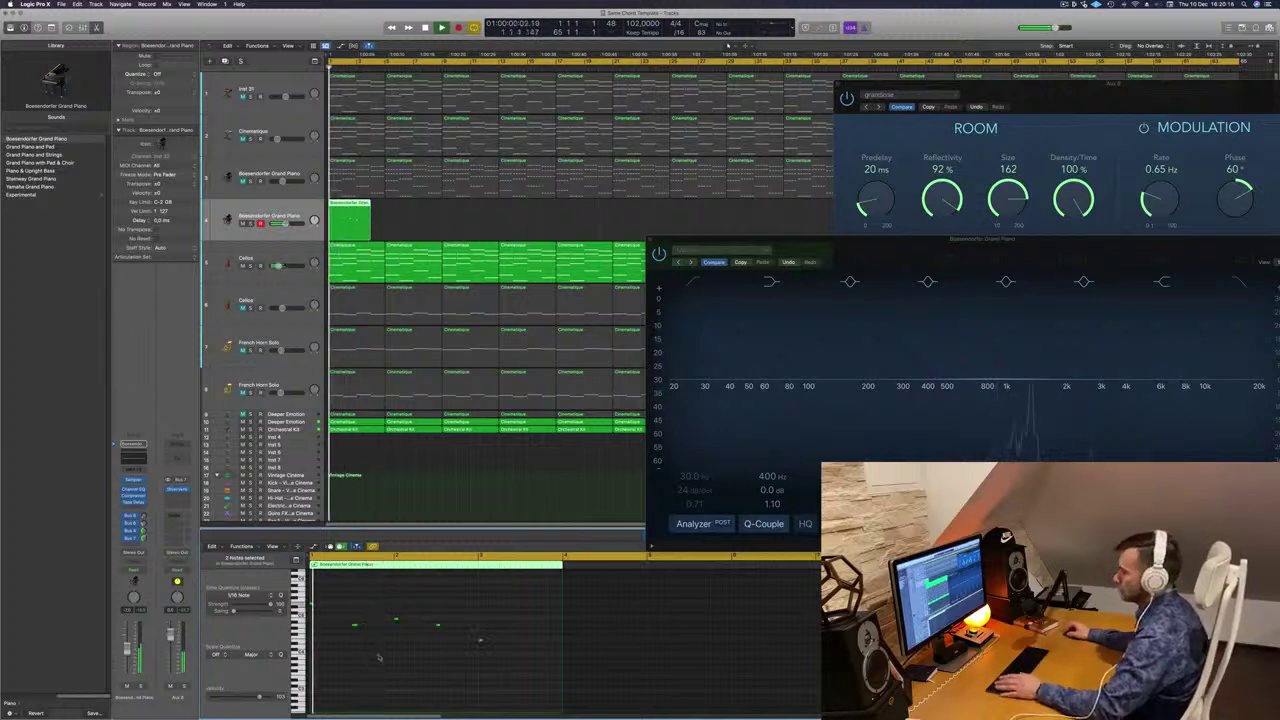
Transpose the remaining piano melody notes down one octave, then raise the fourth note in pitch.
key(alt+shift+Down)
key(Return)
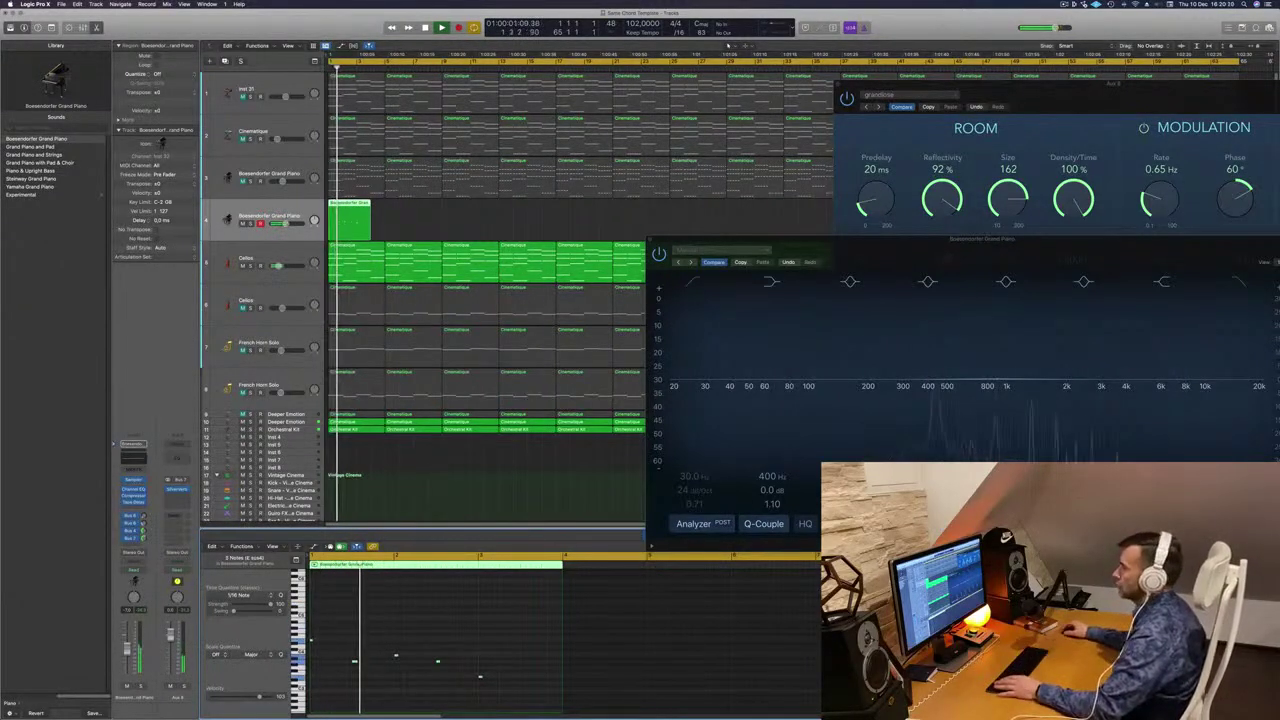
drag(863, 249, 744, 102)
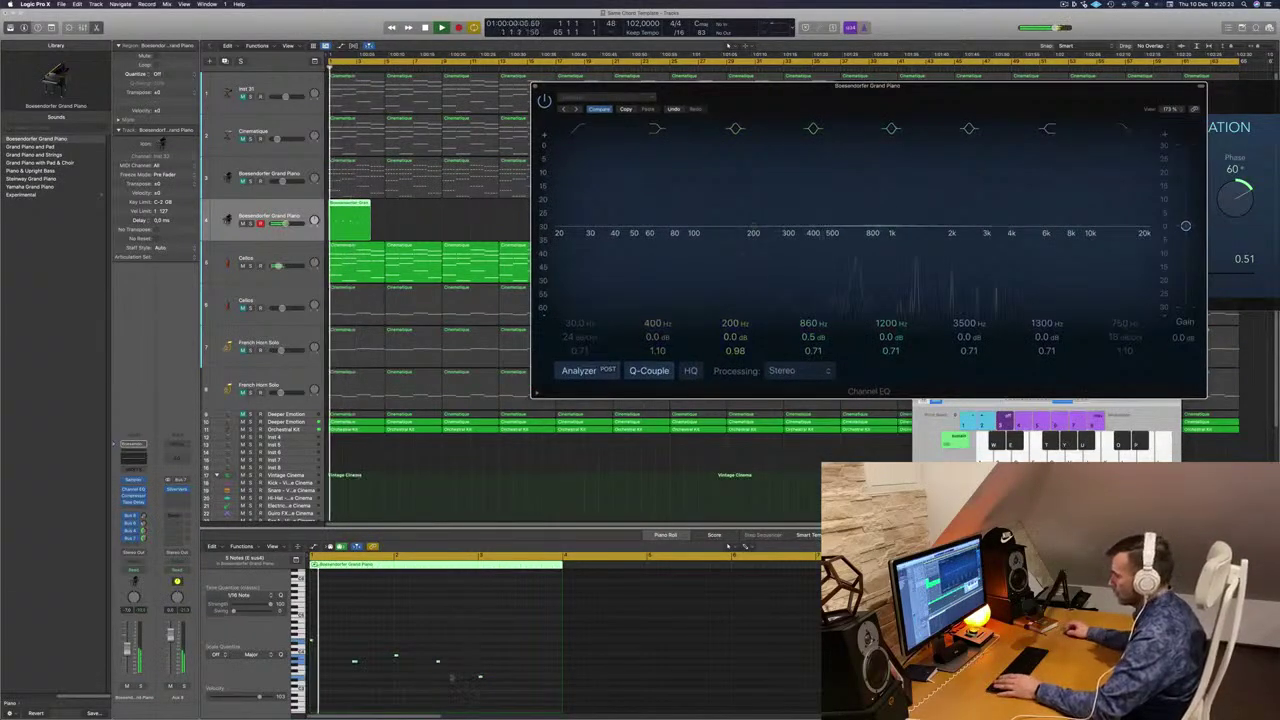
click(451, 643)
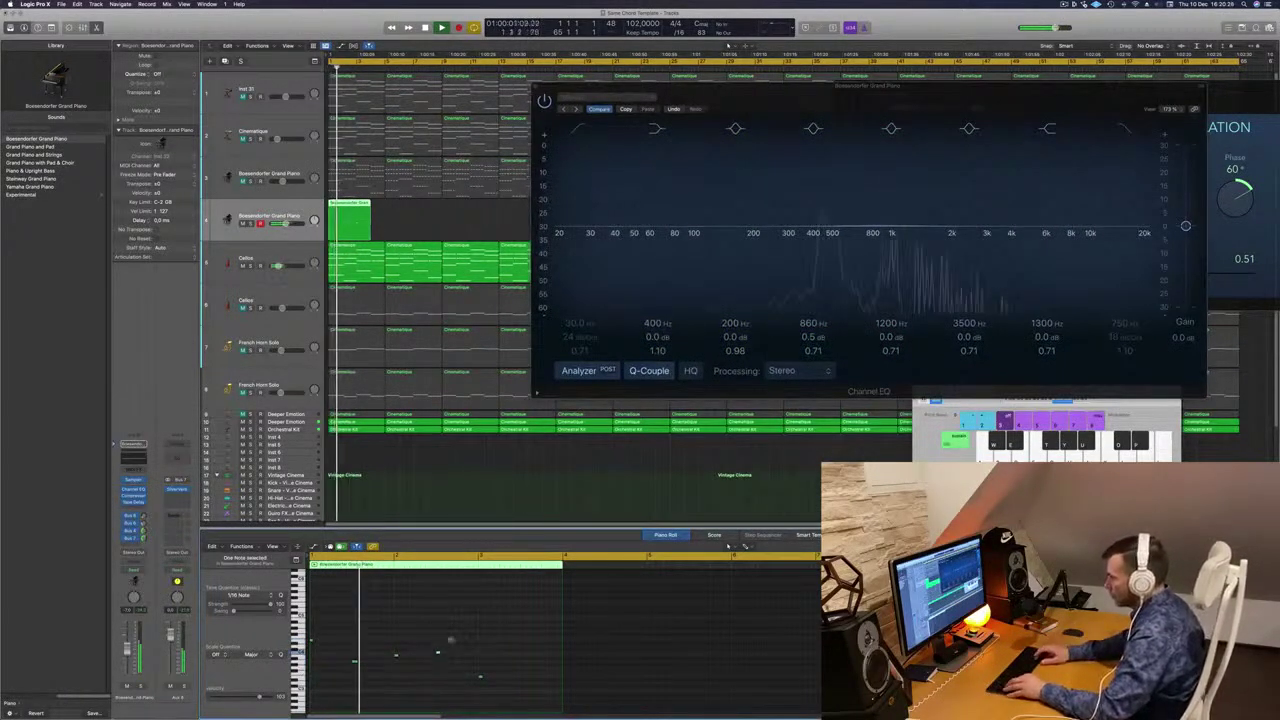
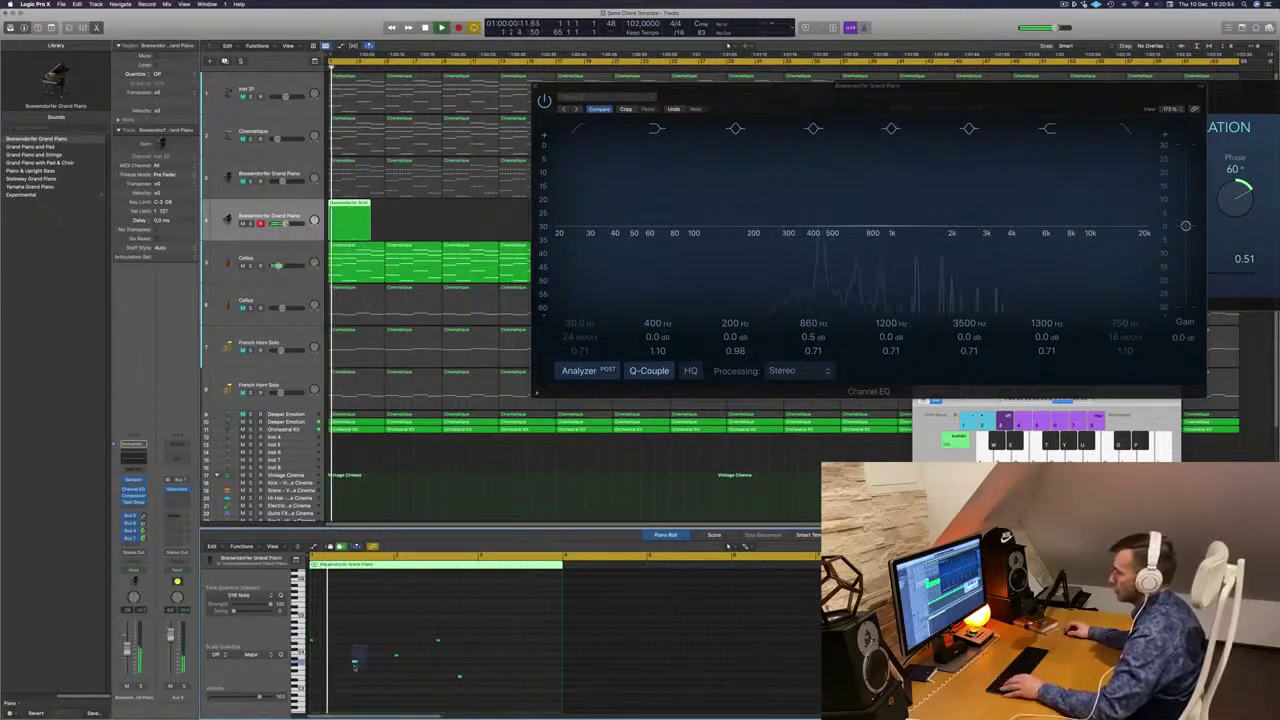
Try adding a copy of the second melody note one beat earlier in bar 1.
drag(351, 663, 330, 663)
click(365, 631)
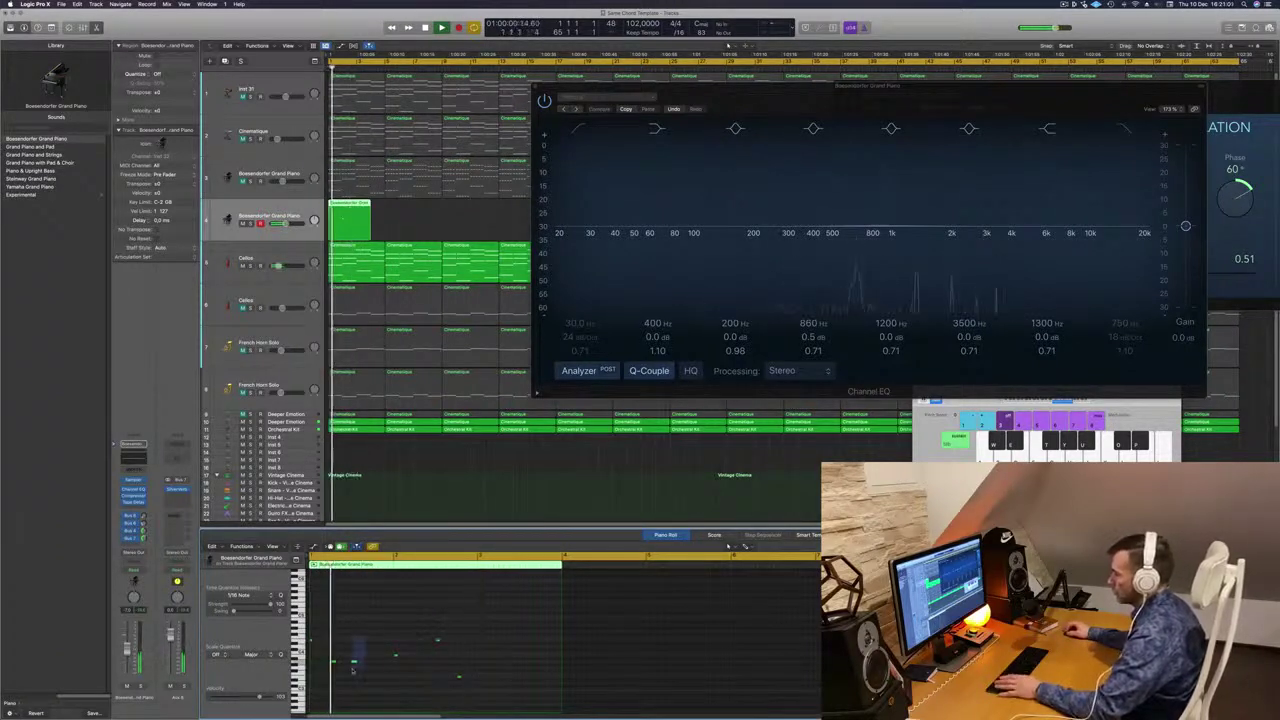
click(354, 662)
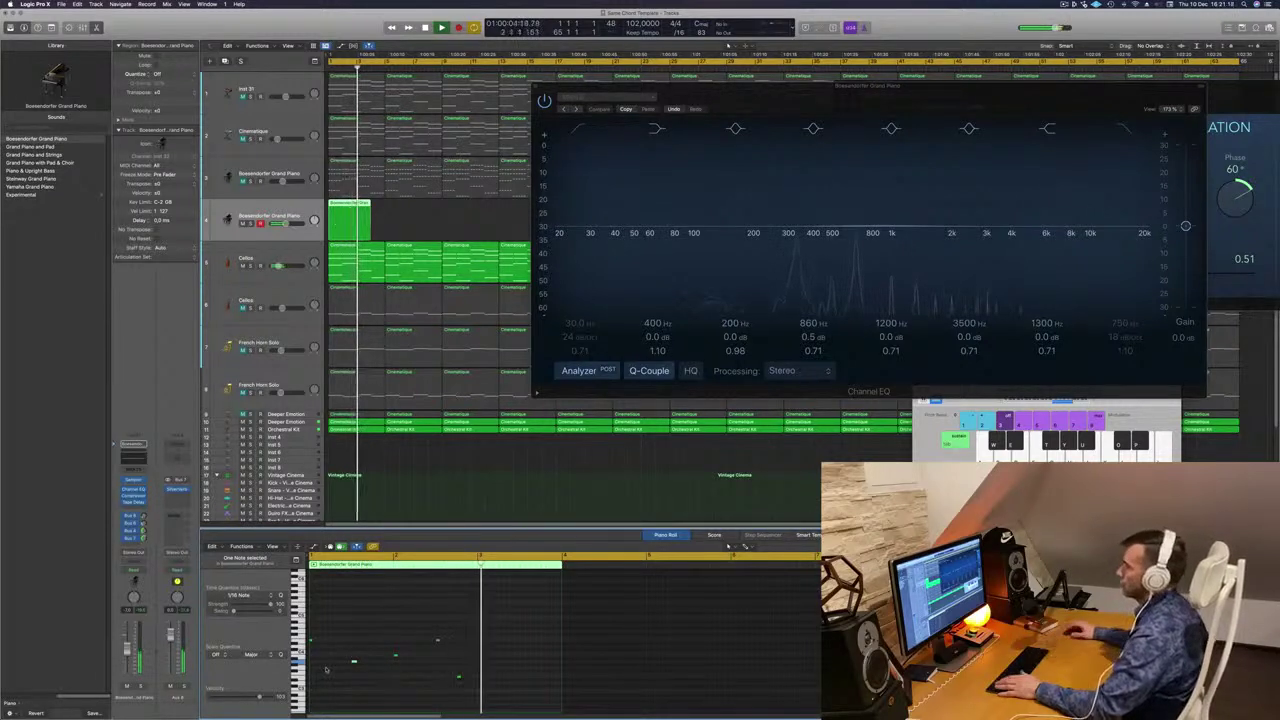
Lengthen the piano melody region to four bars and close the SilverVerb window.
drag(777, 92, 879, 79)
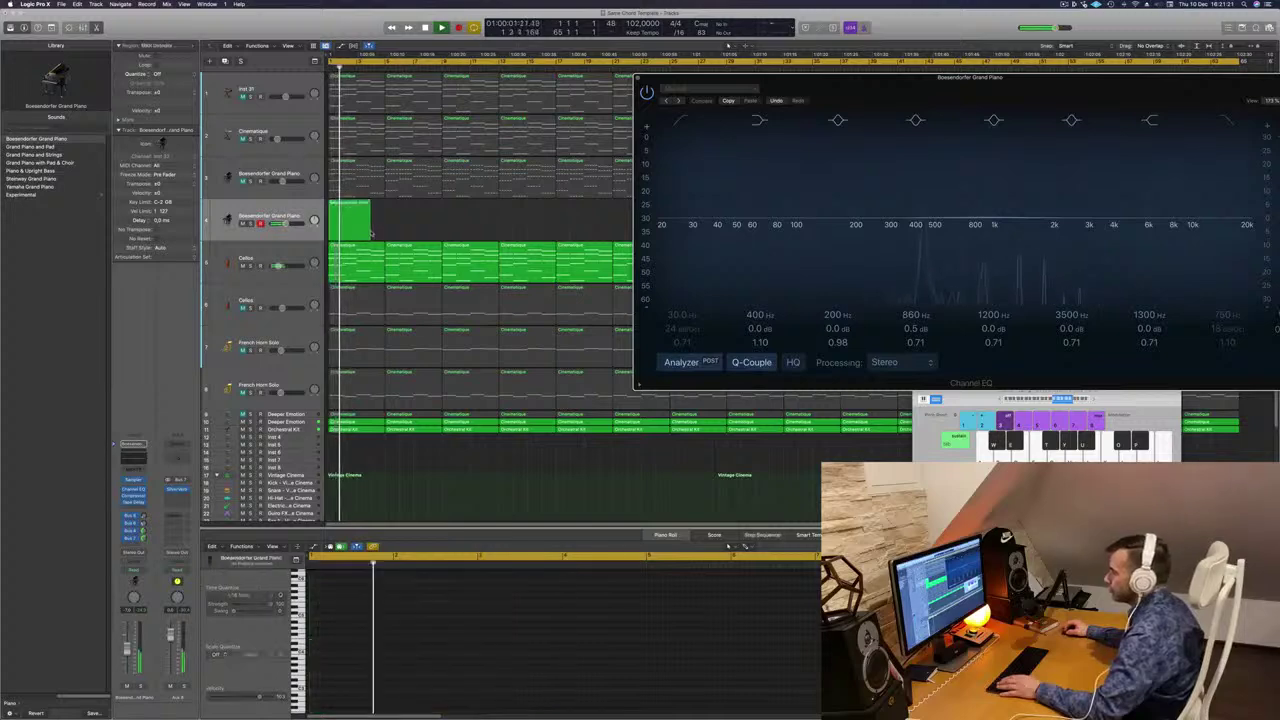
drag(371, 233, 384, 233)
drag(773, 106, 521, 455)
key(super+Left)
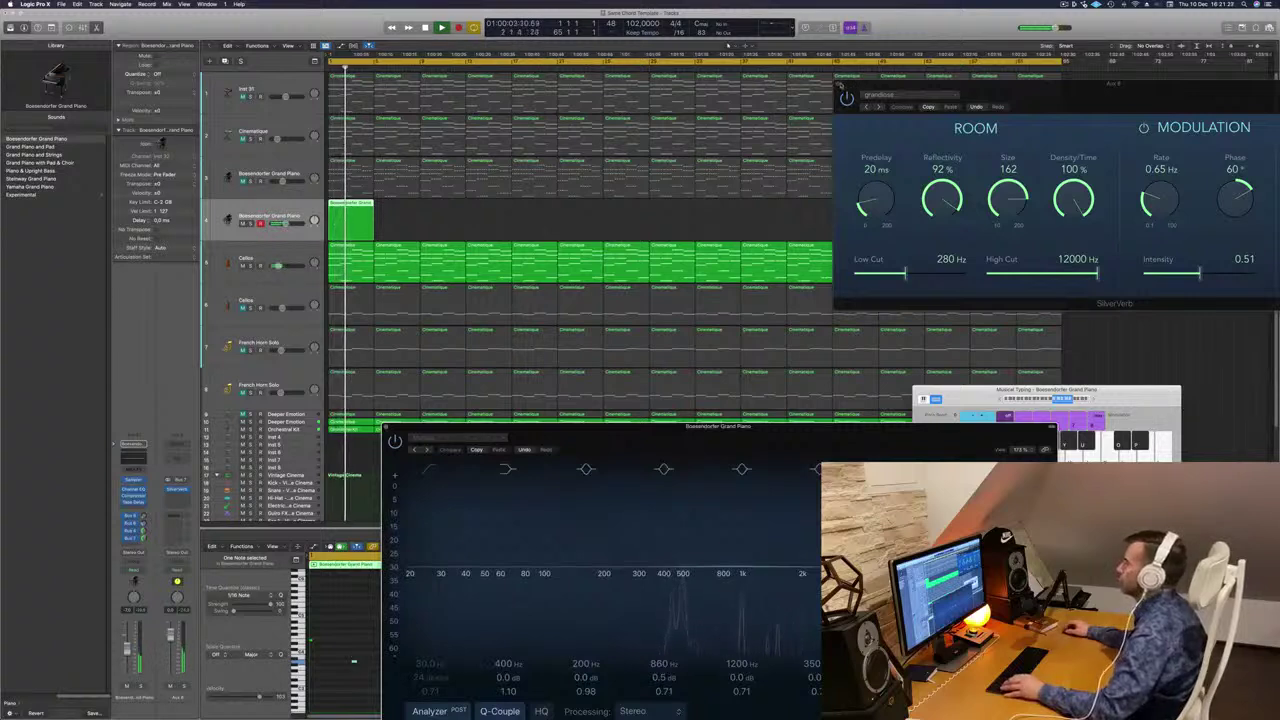
click(839, 85)
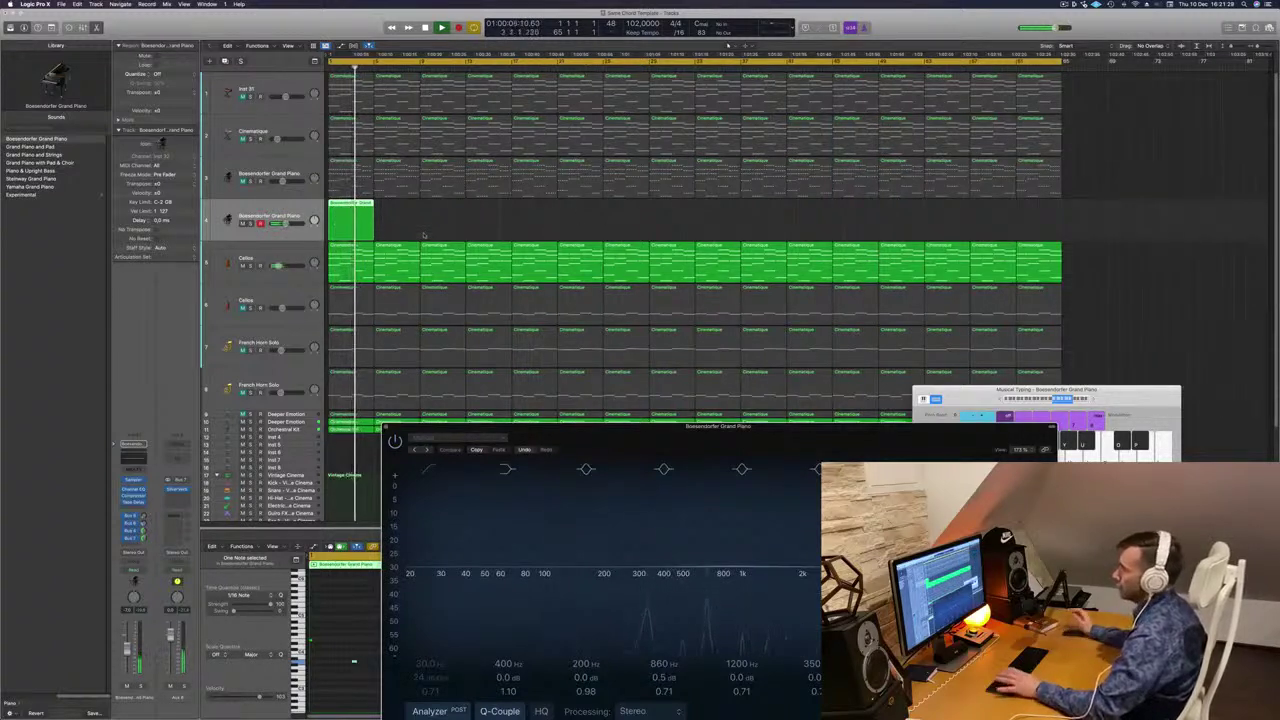
key(Return)
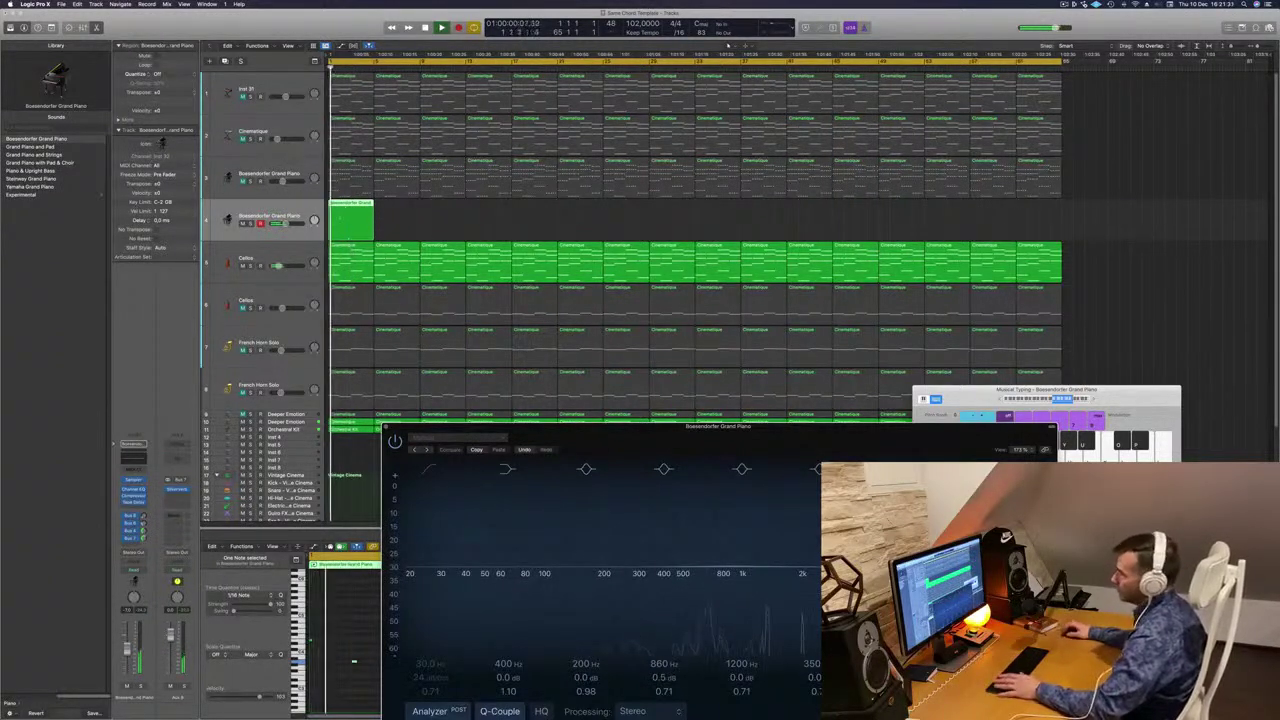
key(space)
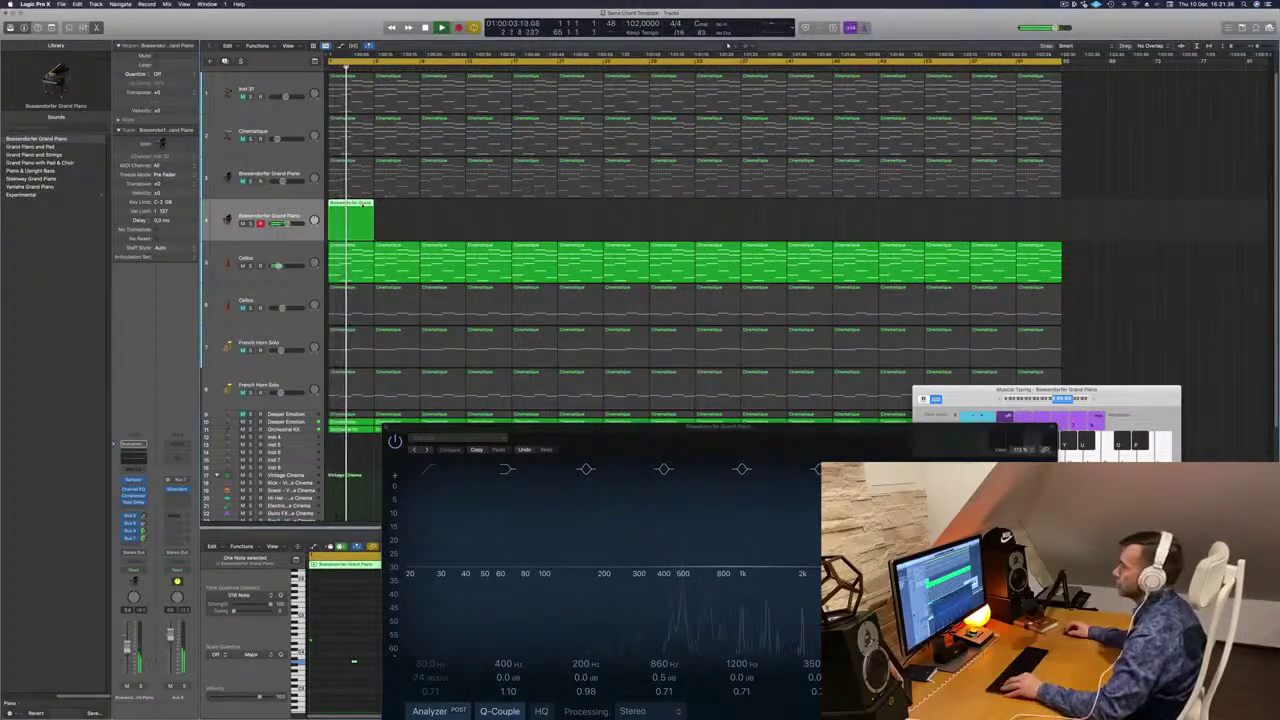
Duplicate the four-bar piano melody region along its track until it matches the full length of the other parts, and replay it.
drag(368, 204, 441, 216)
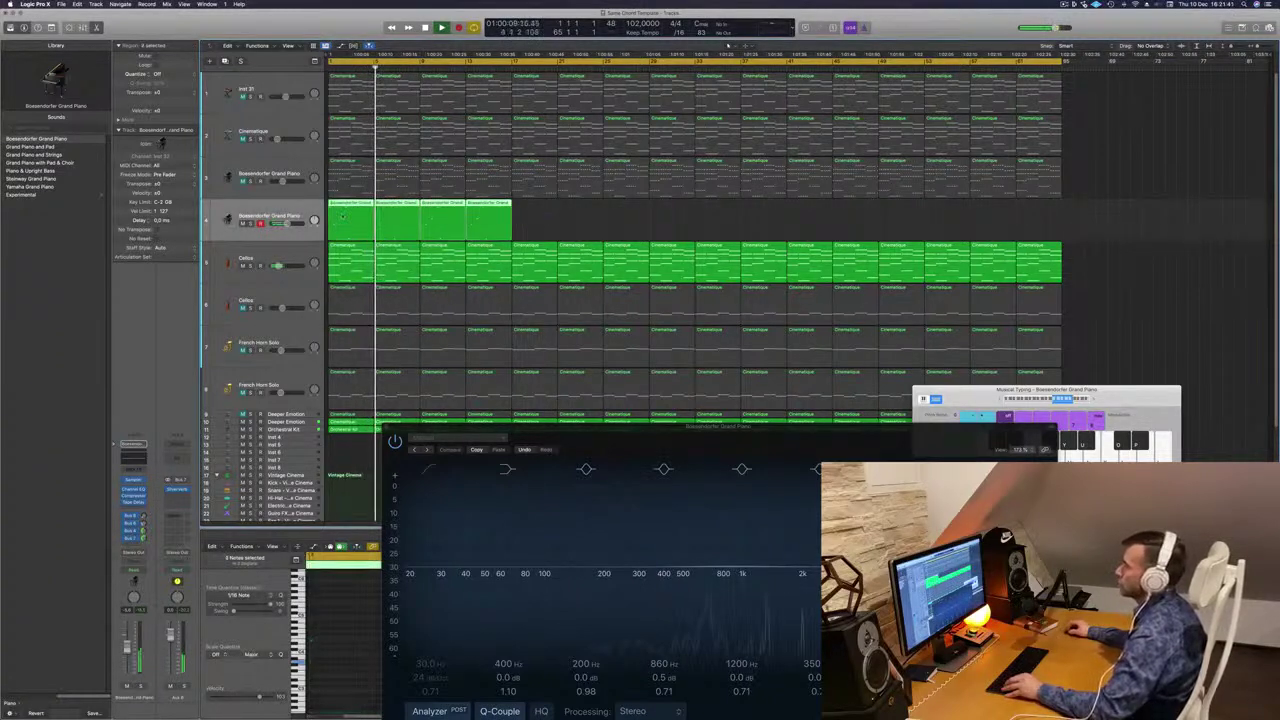
drag(352, 205, 540, 214)
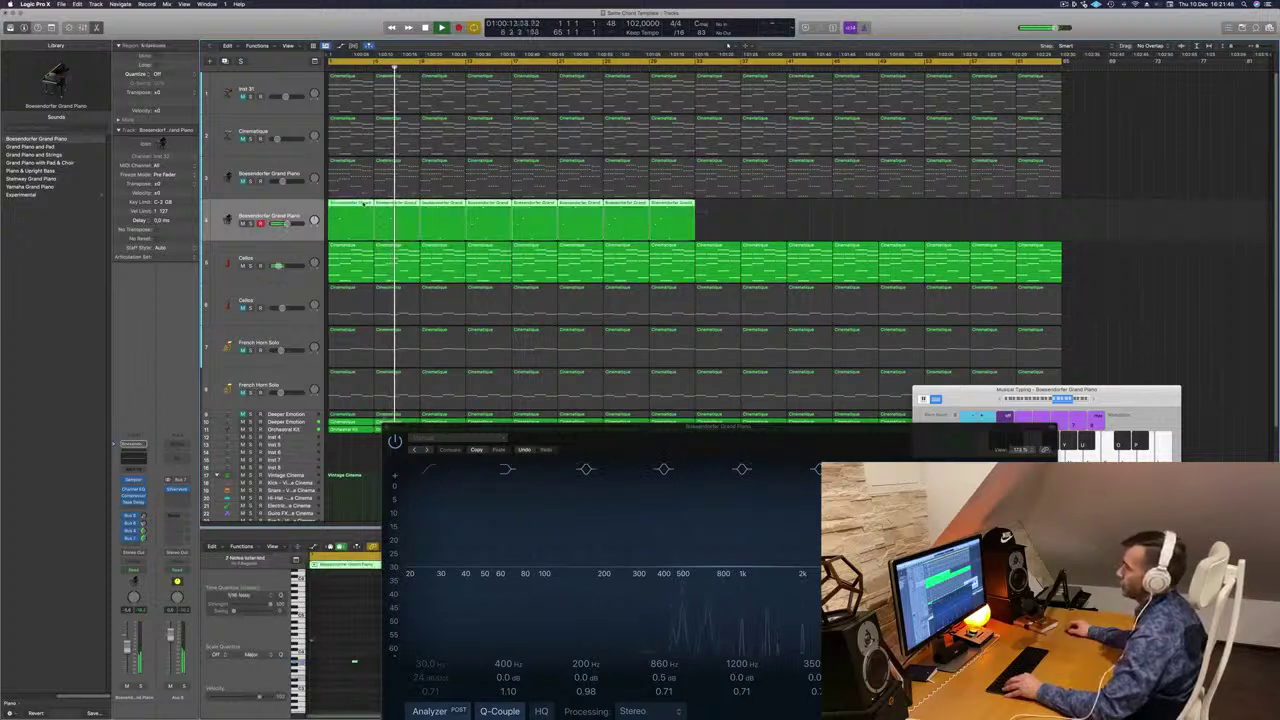
drag(363, 214, 730, 216)
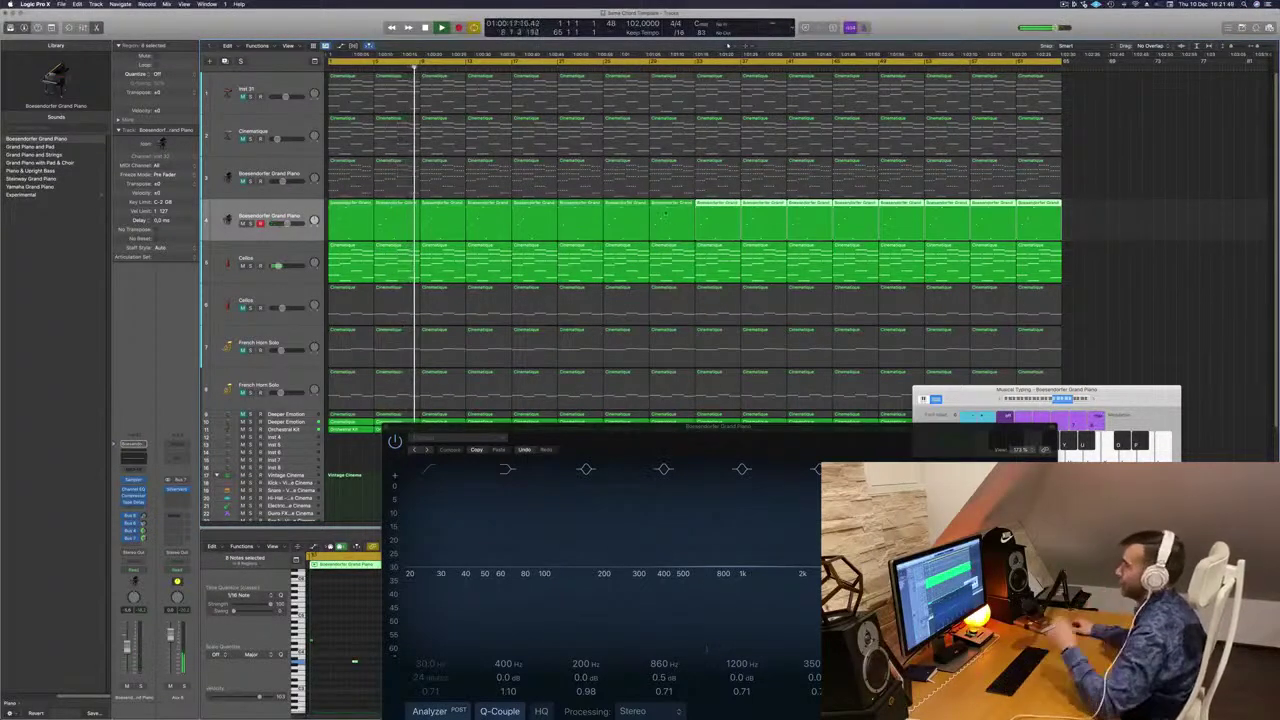
click(298, 213)
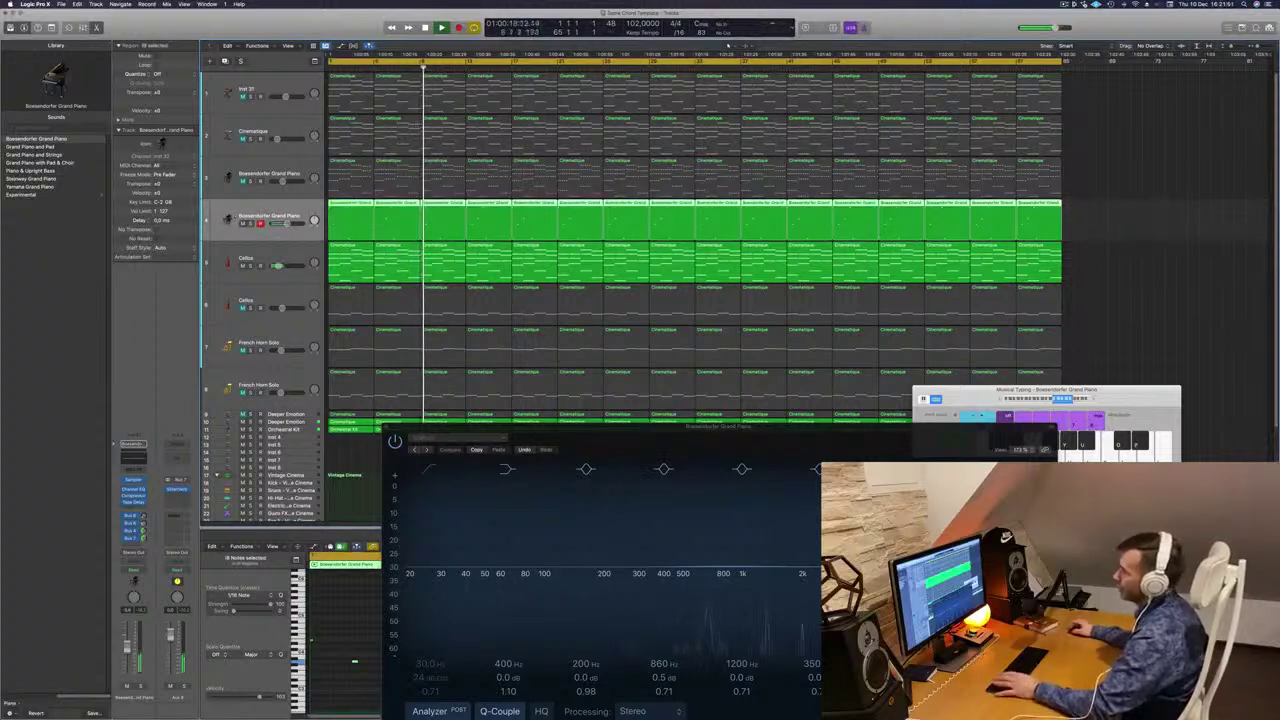
key(Return)
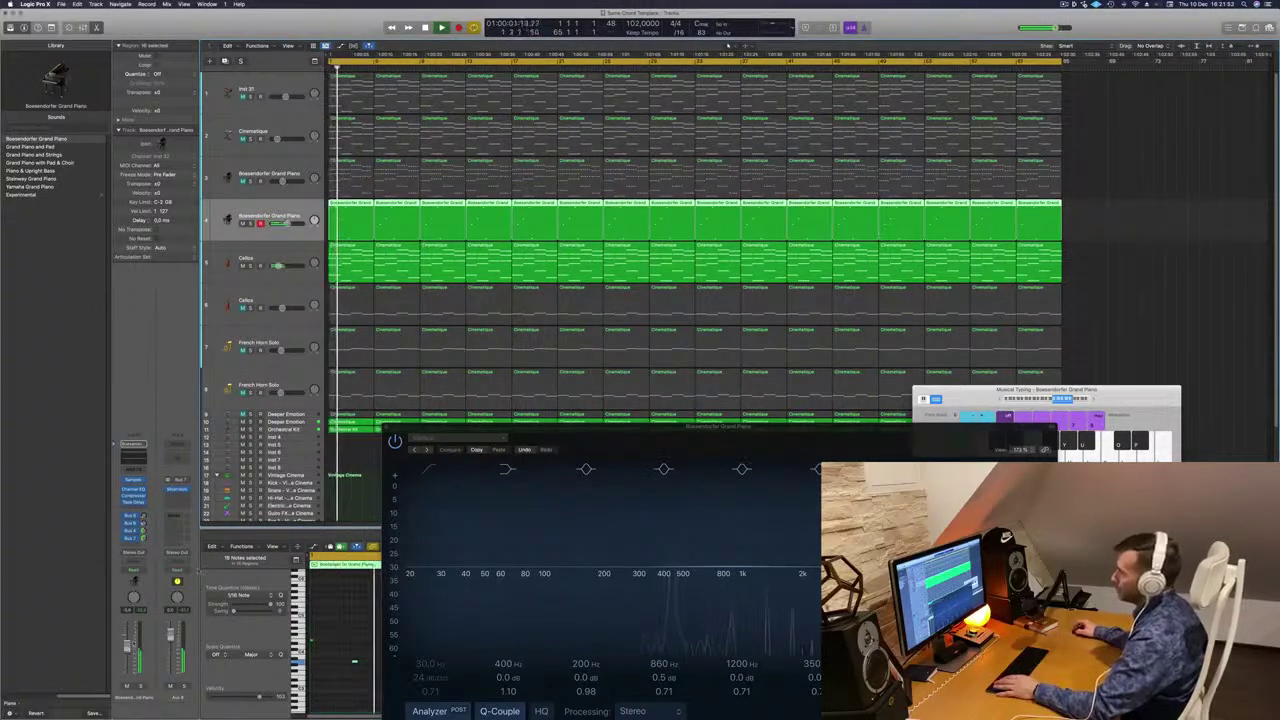
key(Return)
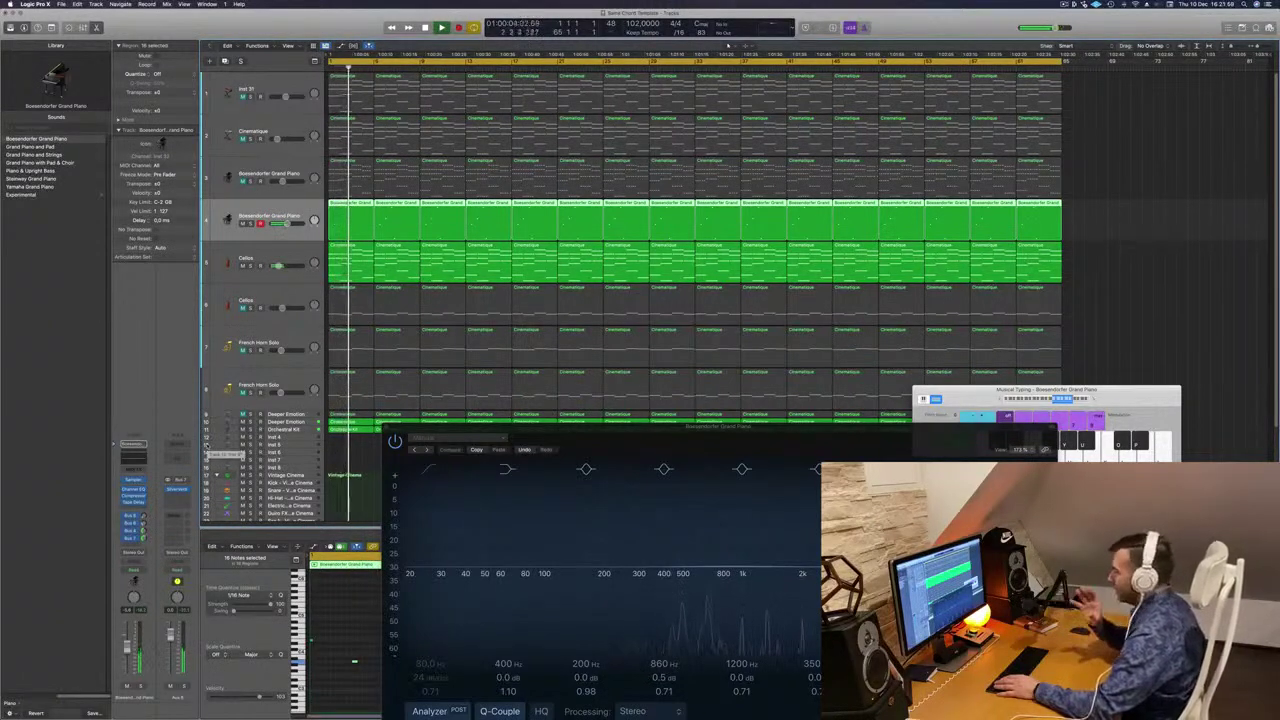
Unmute the Bosendorfer Grand Piano chord track above the melody, play the arrangement, and select that track.
key(Return)
click(242, 181)
key(space)
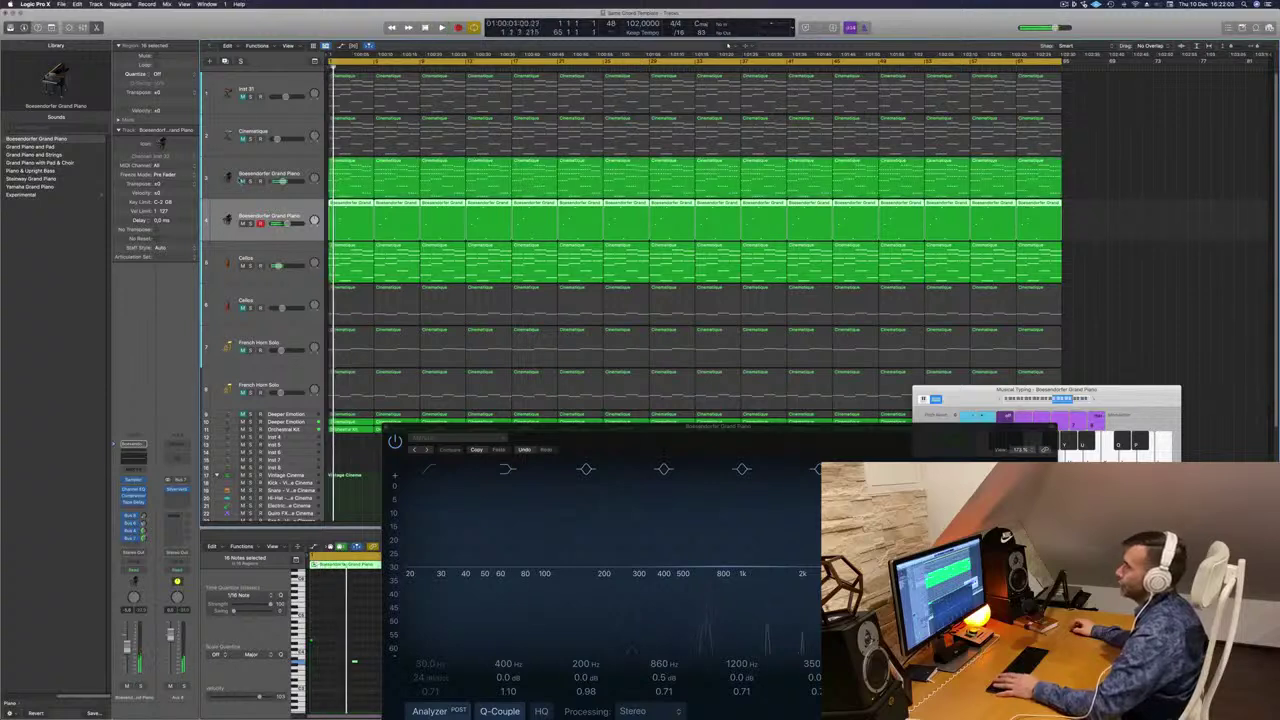
key(space)
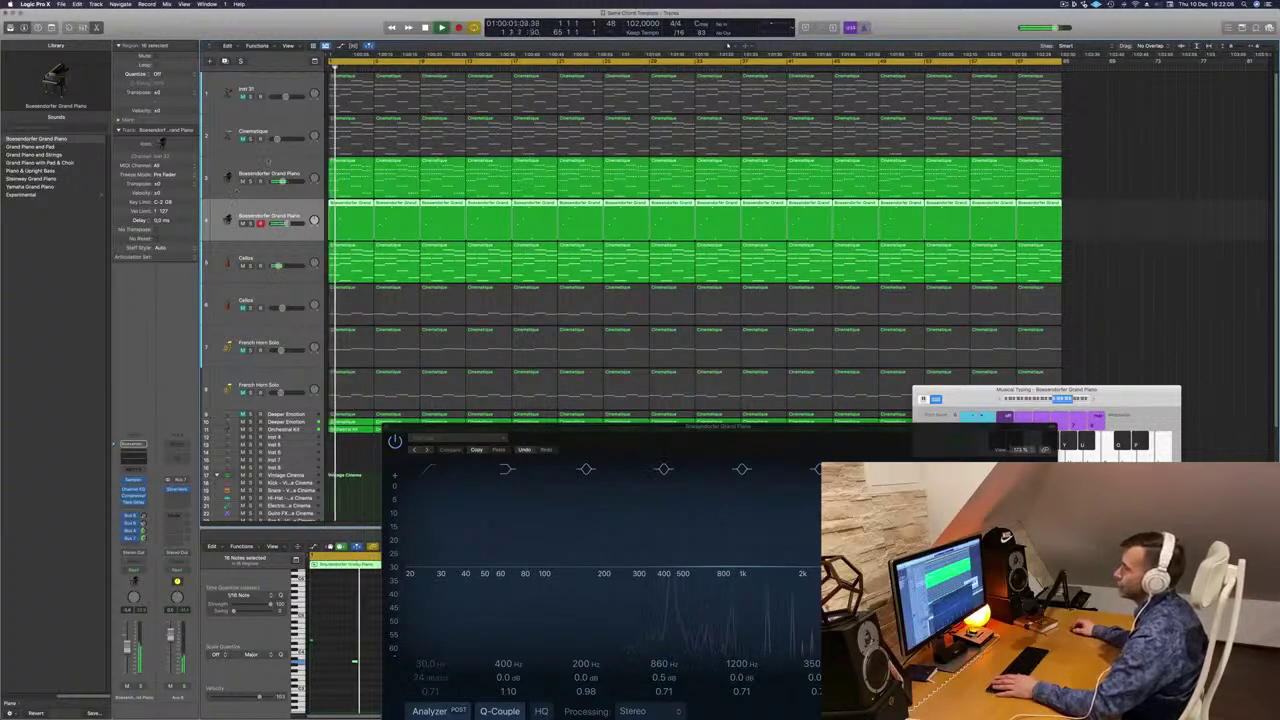
click(266, 160)
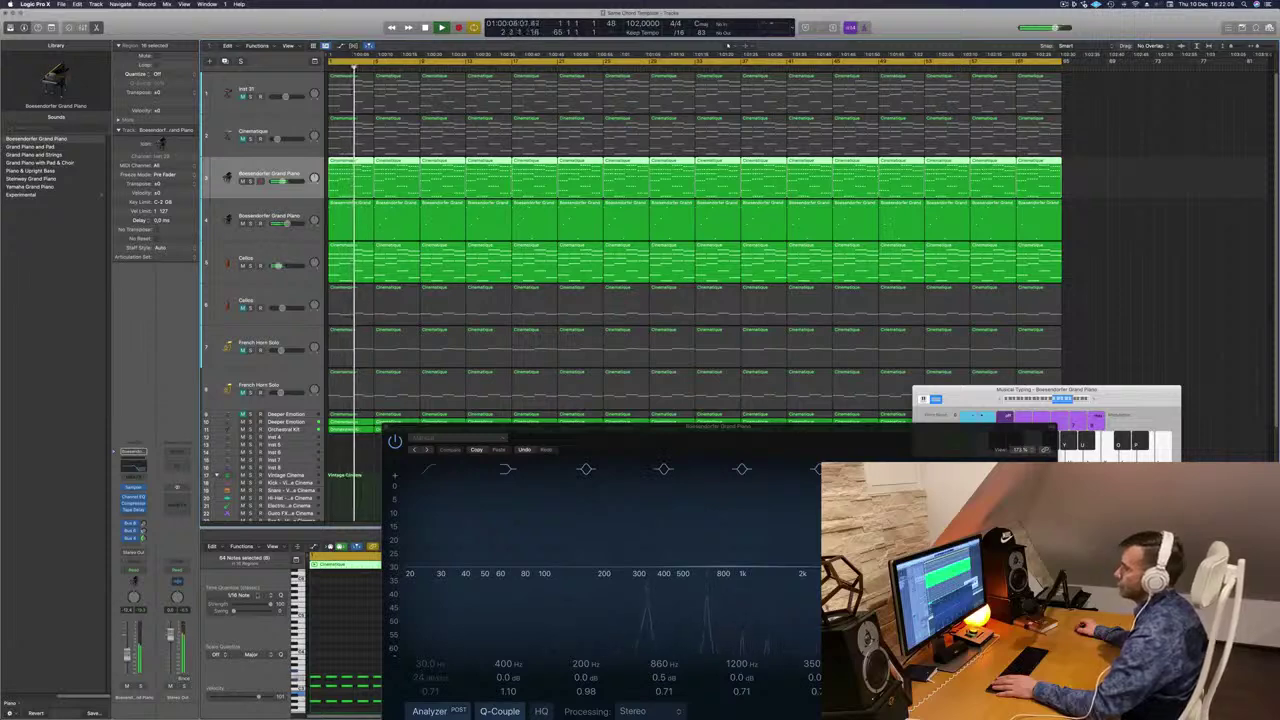
Enable the low-cut band in the open Bosendorfer Grand Piano Channel EQ and set it to 525 Hz.
click(430, 469)
drag(430, 549, 658, 548)
scroll(260, 332, down, 2)
key(space)
key(space)
key(space)
key(space)
Audition the first French Horn Solo track in solo, then unmute and select it in the full mix.
click(250, 329)
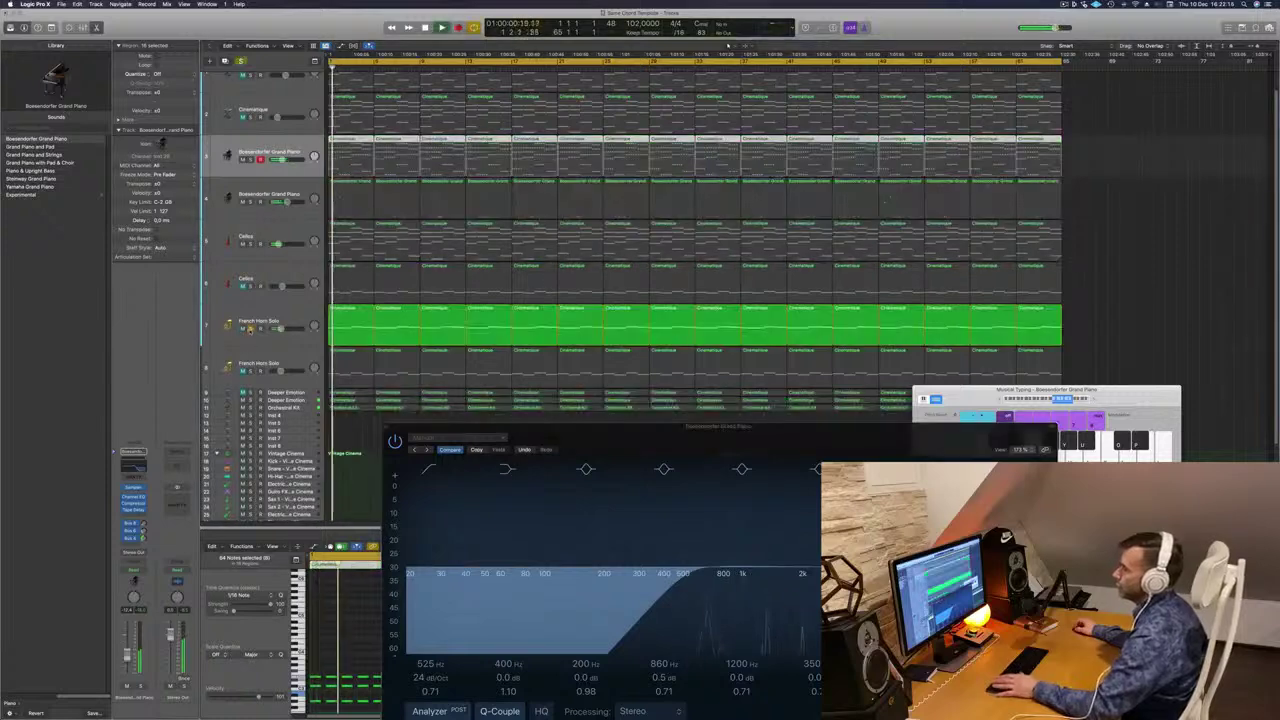
click(250, 329)
key(space)
key(space)
click(243, 329)
click(279, 316)
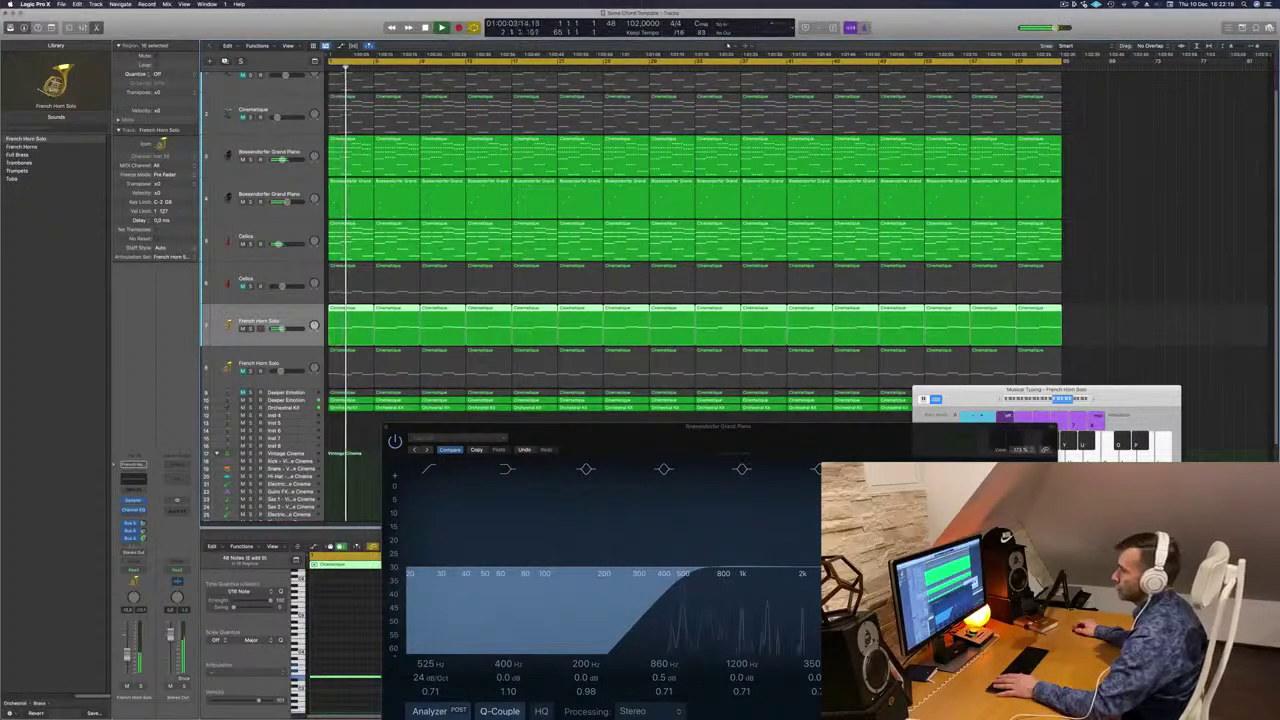
Add another bus send to the first French Horn Solo channel, adjust its send level, and close the Channel EQ window.
click(130, 544)
mouse_move(140, 554)
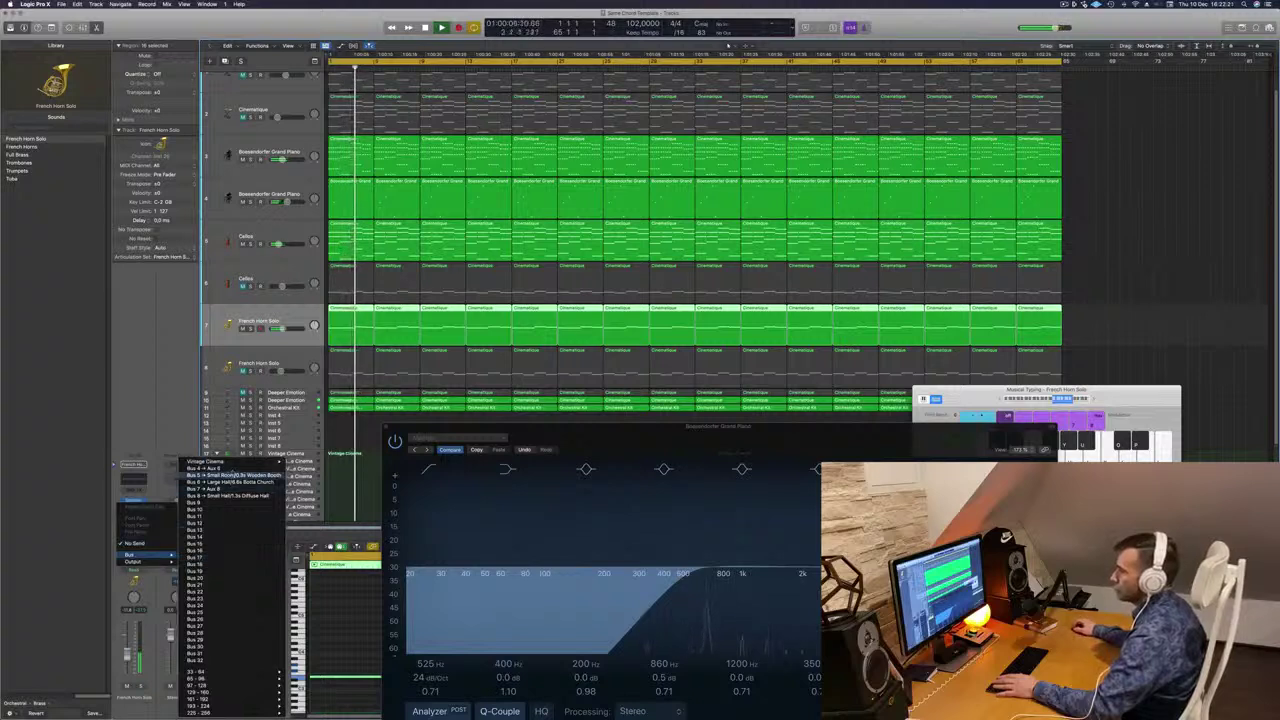
click(230, 474)
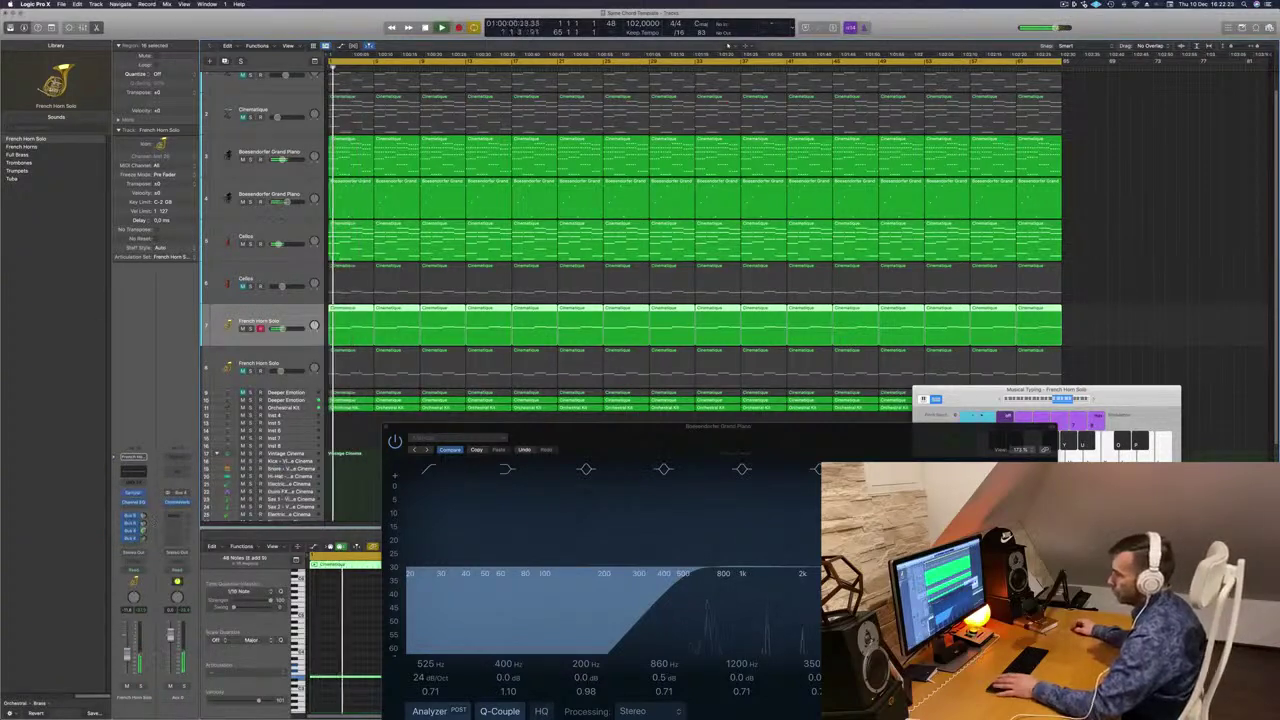
key(space)
key(space)
drag(144, 539, 146, 541)
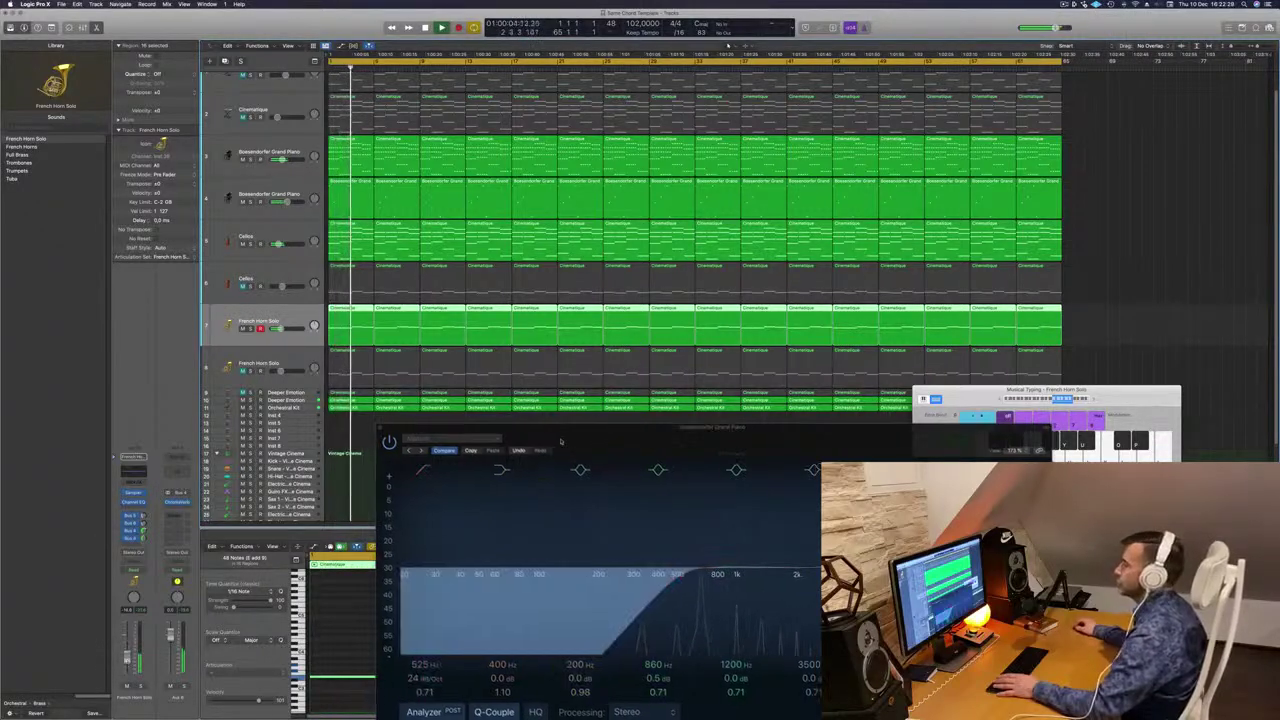
drag(389, 427, 340, 443)
click(337, 442)
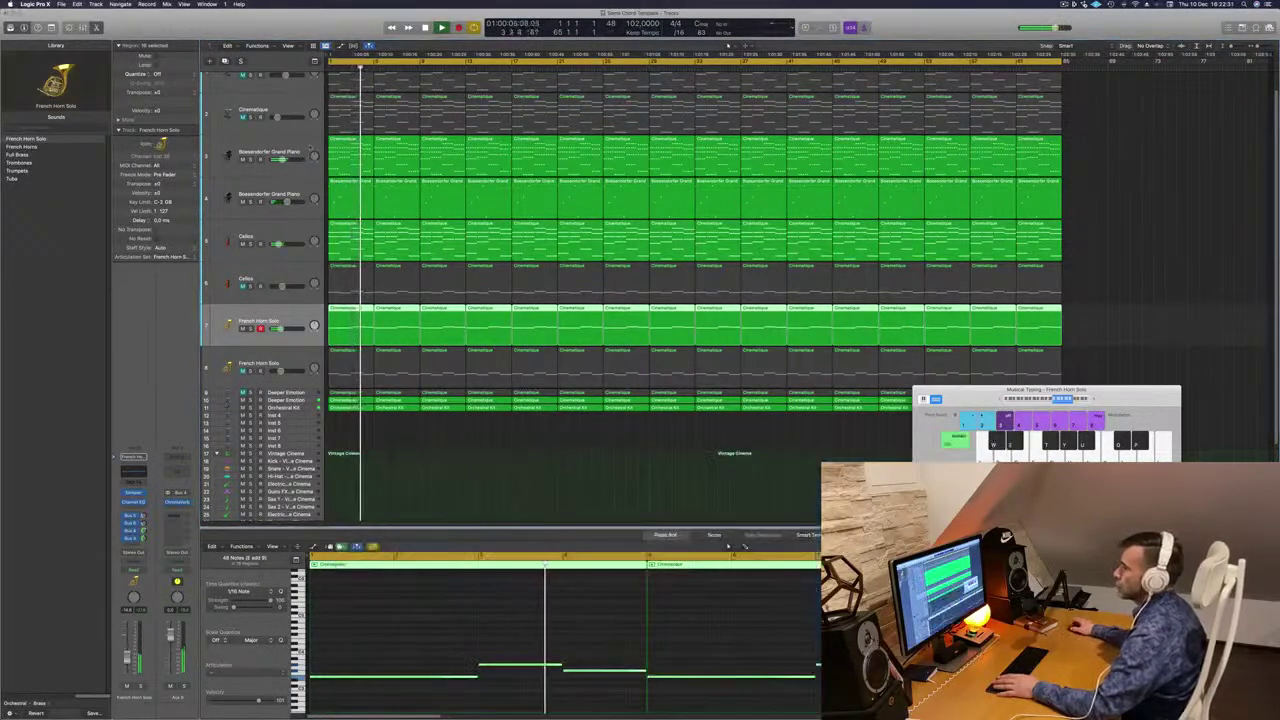
Set the low cut in the piano chord track's Channel EQ to 153 Hz, close the EQ, and replay from the start.
click(250, 152)
key(space)
key(space)
key(v)
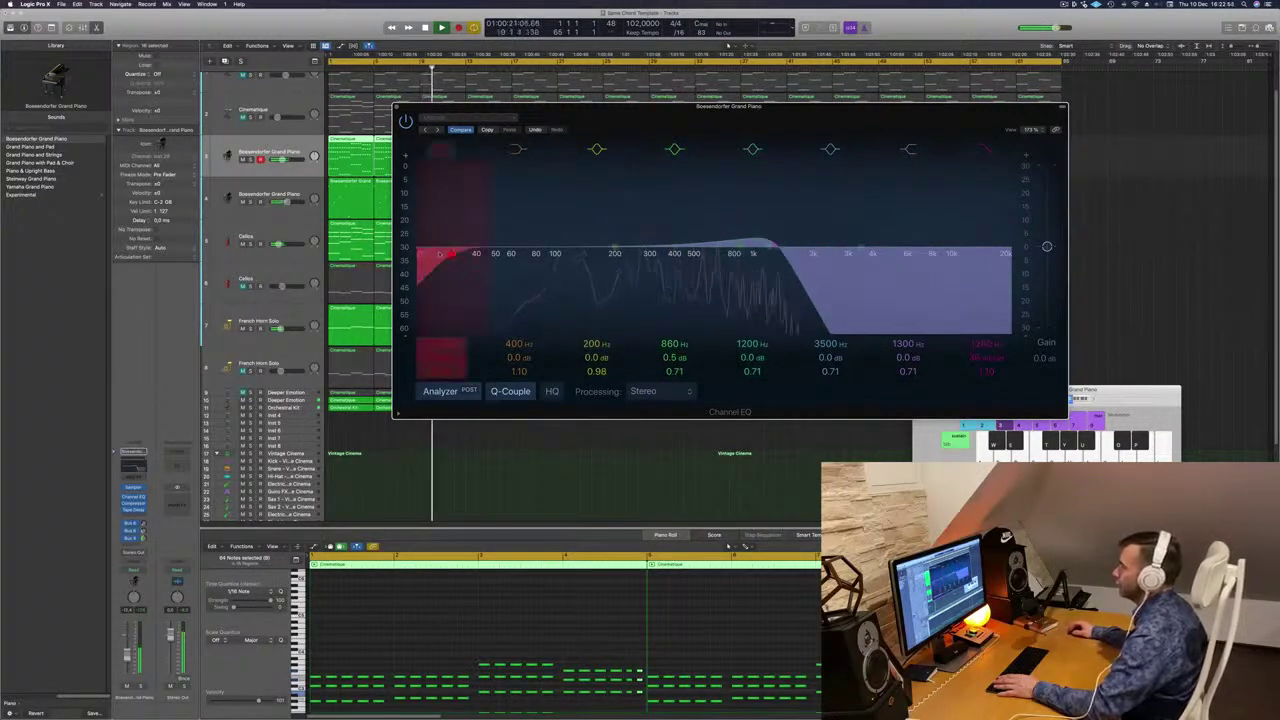
drag(440, 253, 591, 255)
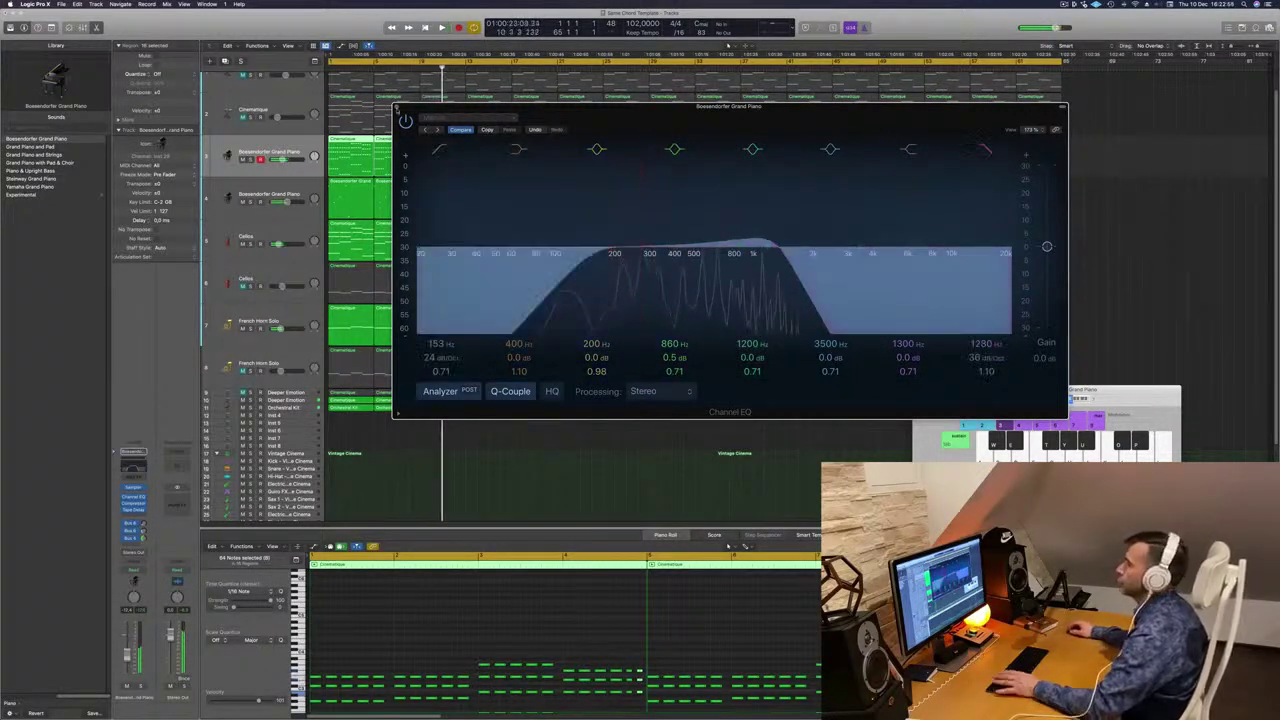
key(Return)
click(397, 107)
key(space)
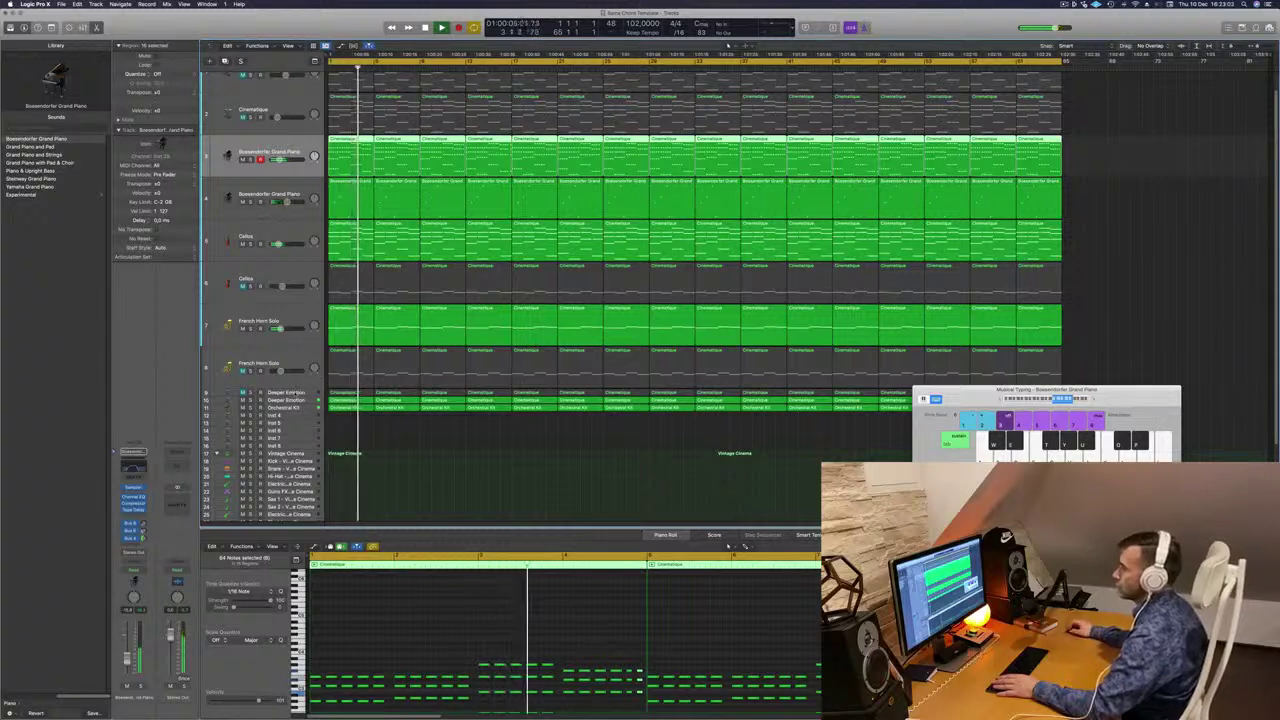
Bring the first Deeper Emotion track and the second French Horn Solo track into the mix by unmuting them.
click(295, 393)
key(Return)
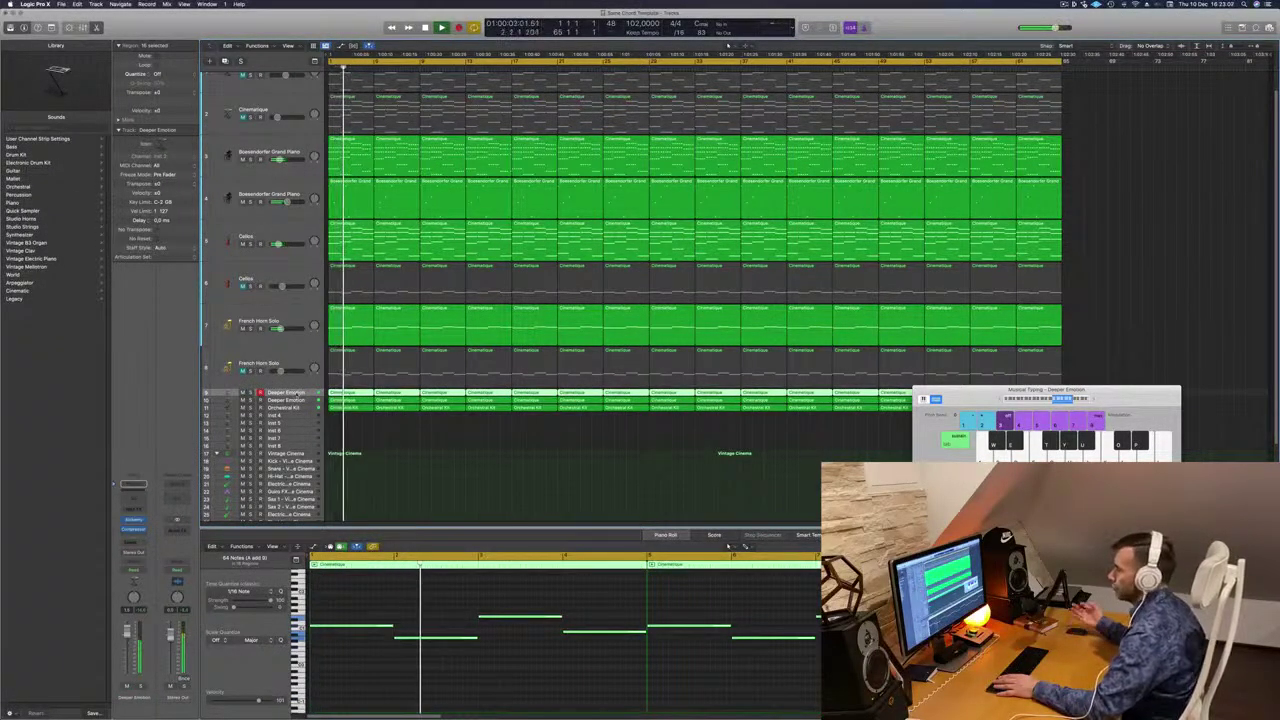
click(300, 368)
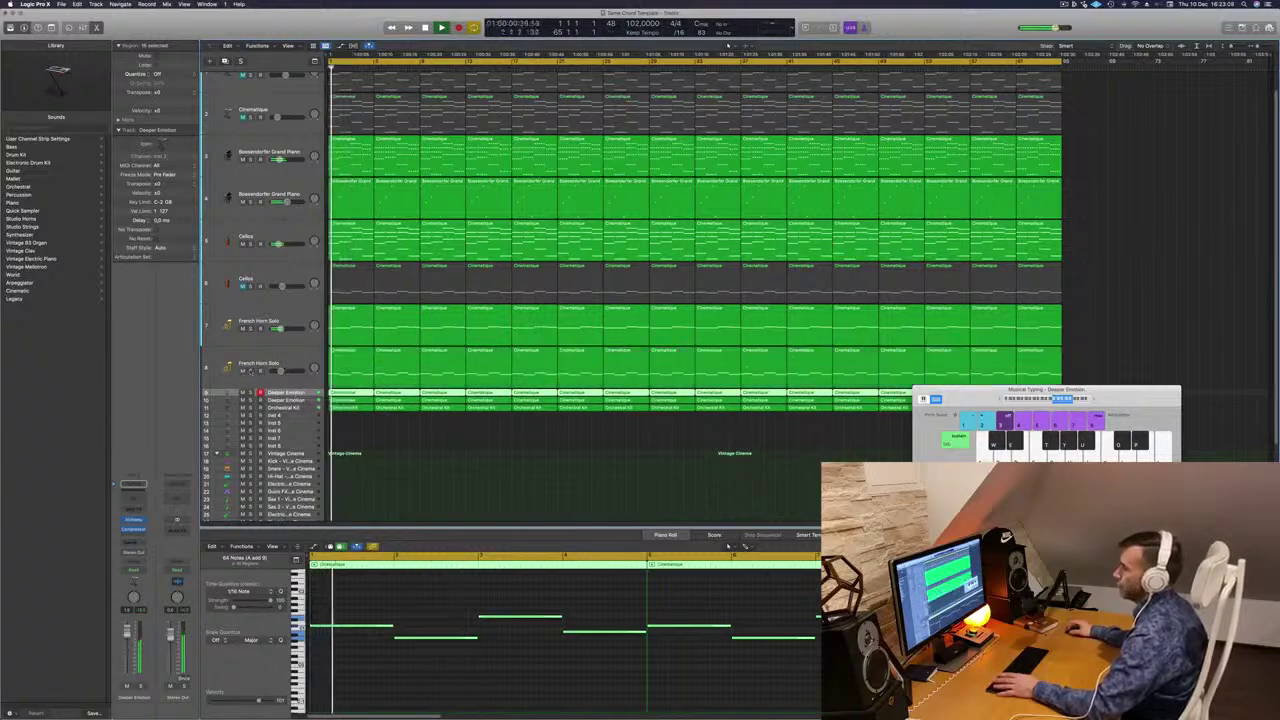
Add another bus send to the second French Horn Solo channel.
click(300, 368)
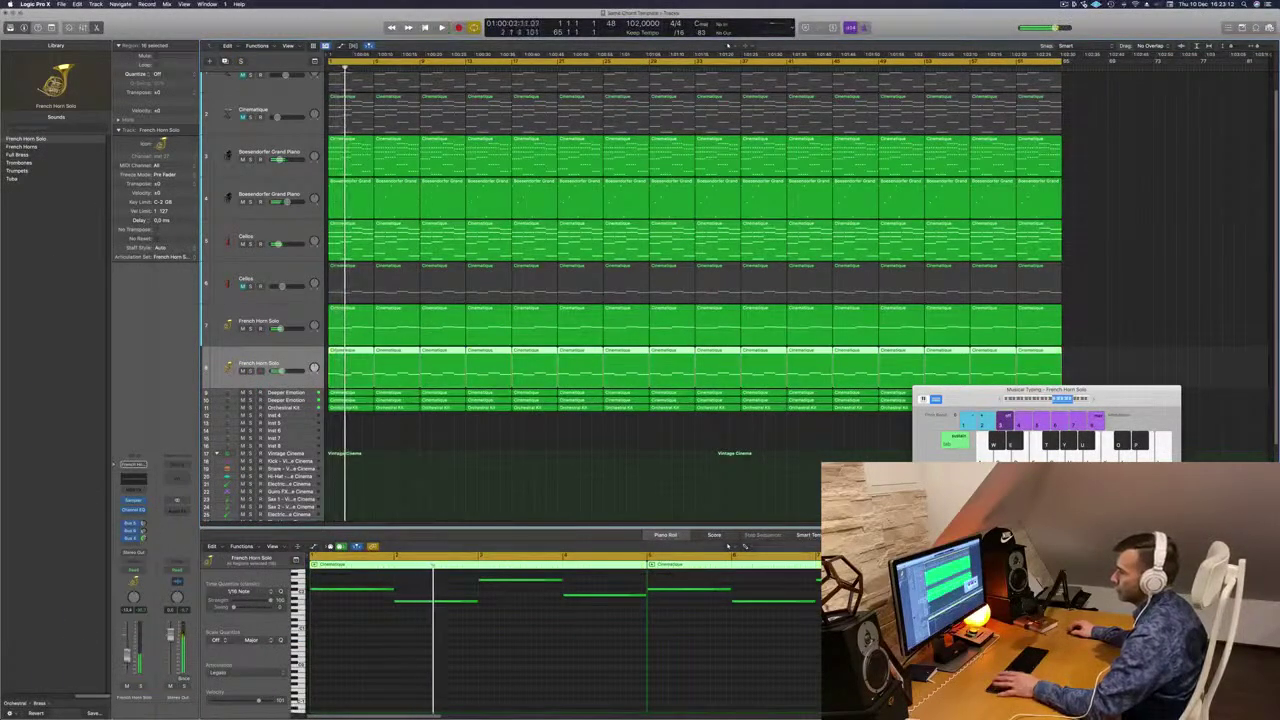
click(133, 545)
mouse_move(138, 555)
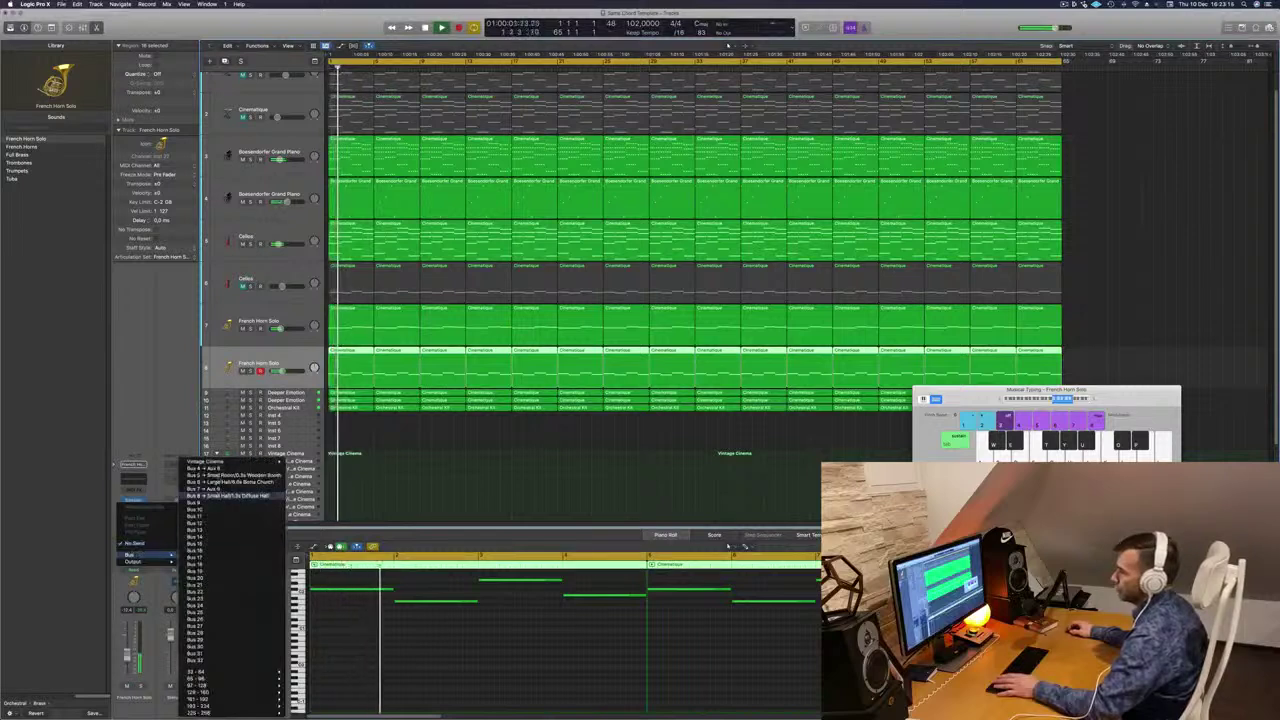
click(212, 468)
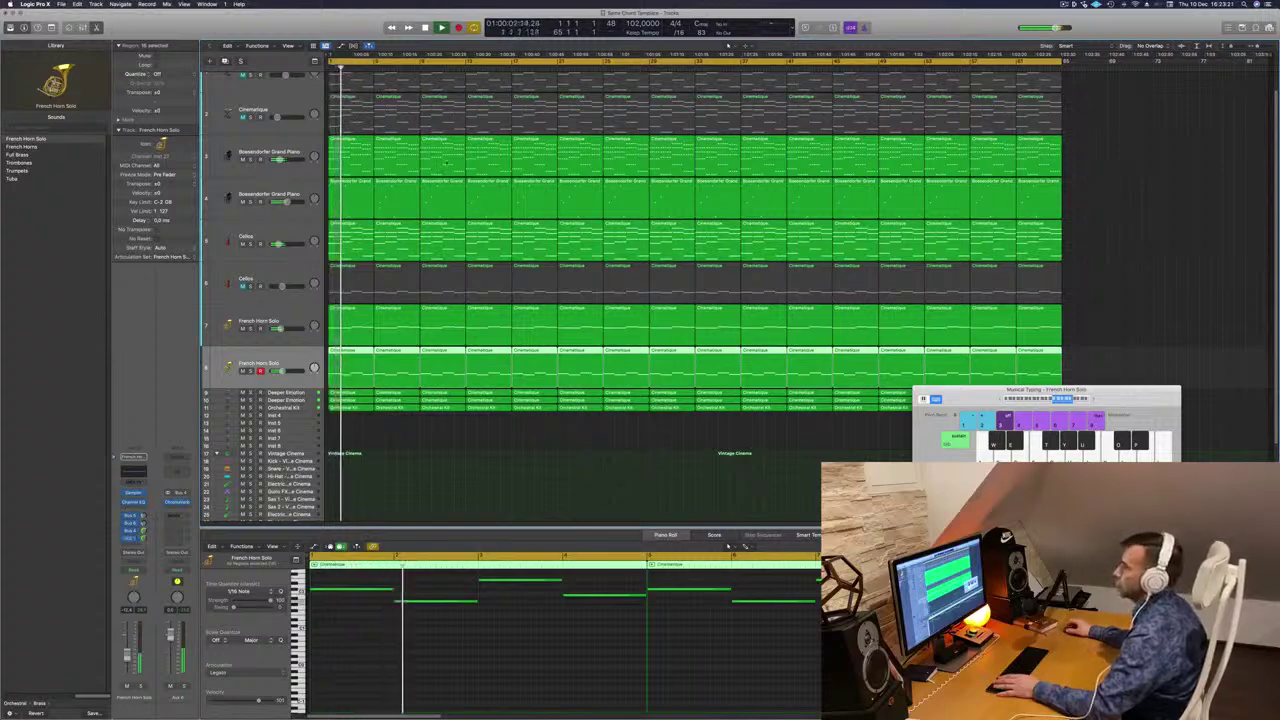
Unmute the second Cellos track, replay the mix, and briefly audition that track in solo.
key(Up)
key(Up)
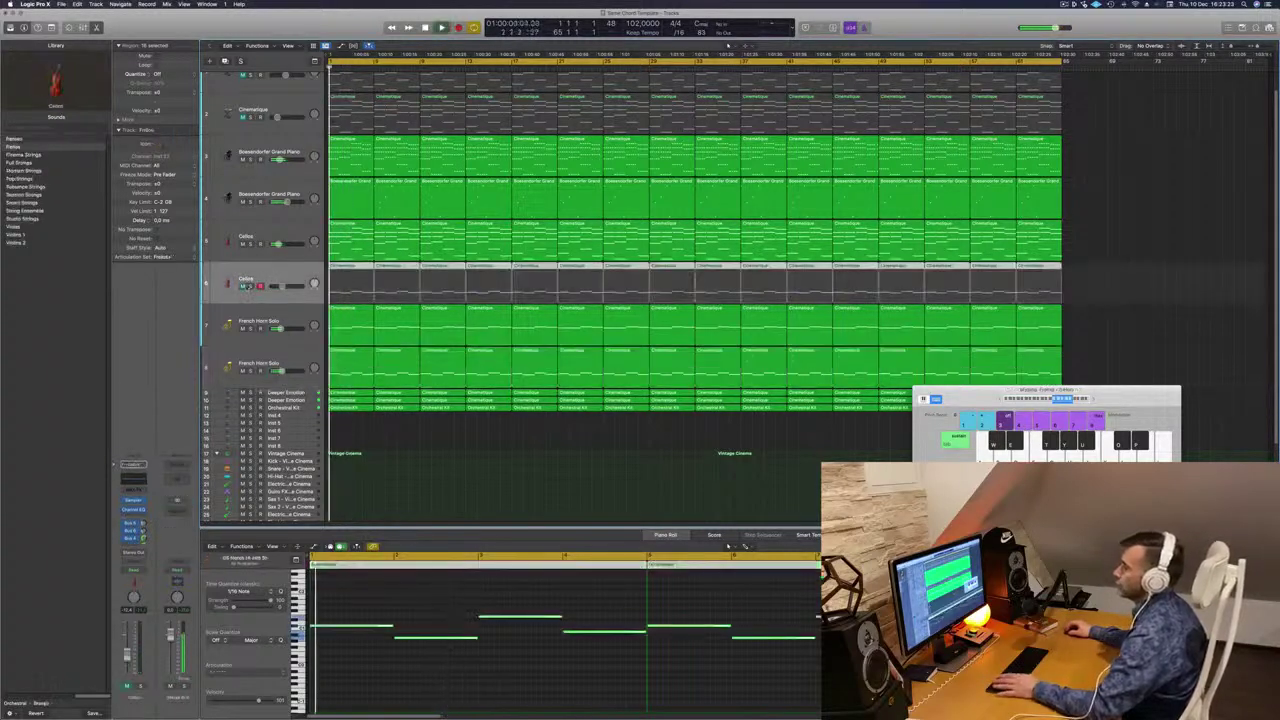
click(243, 287)
key(space)
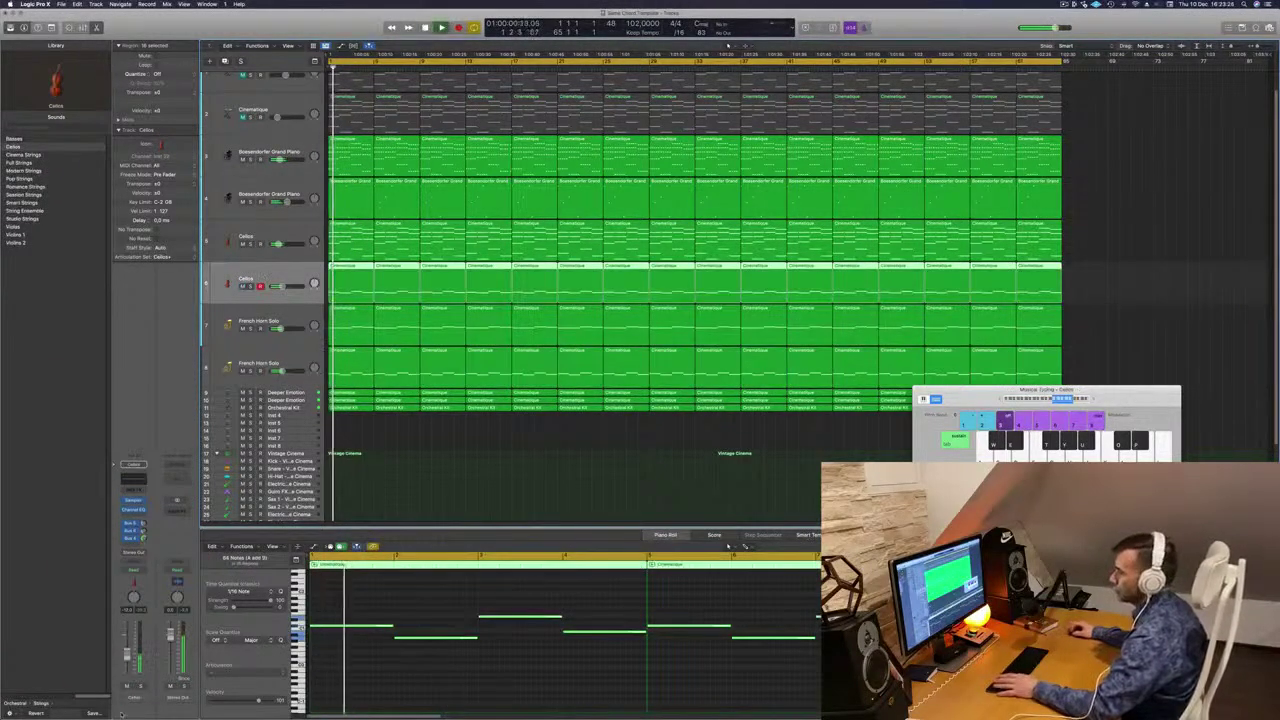
key(s)
key(s)
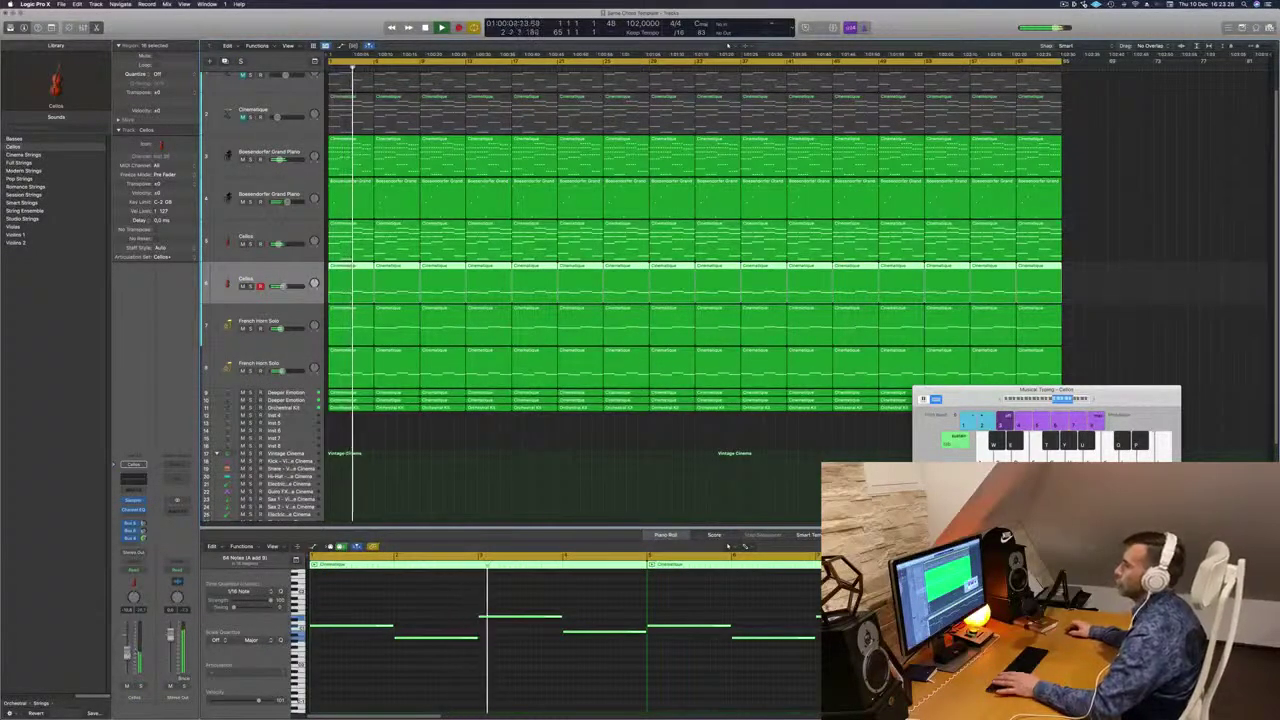
Unmute the Cinematique track, open its software instrument window, and reposition it clear of the track headers.
scroll(357, 225, up, 3)
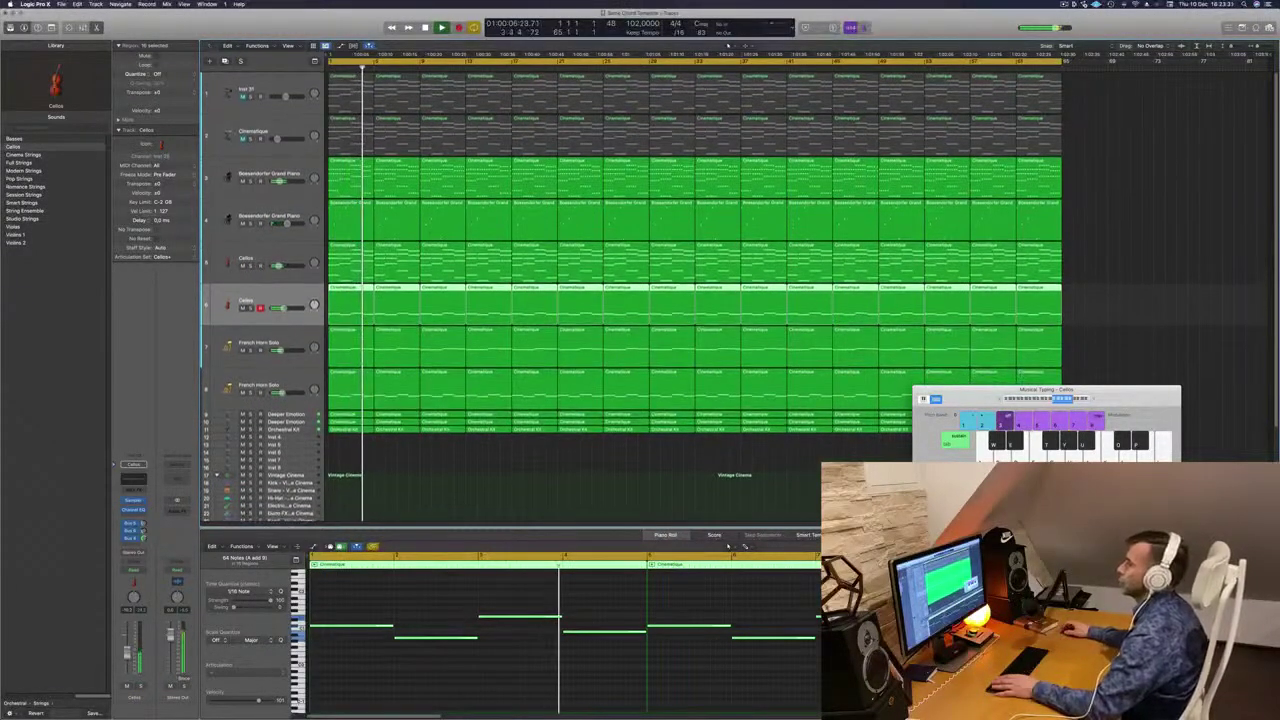
click(289, 130)
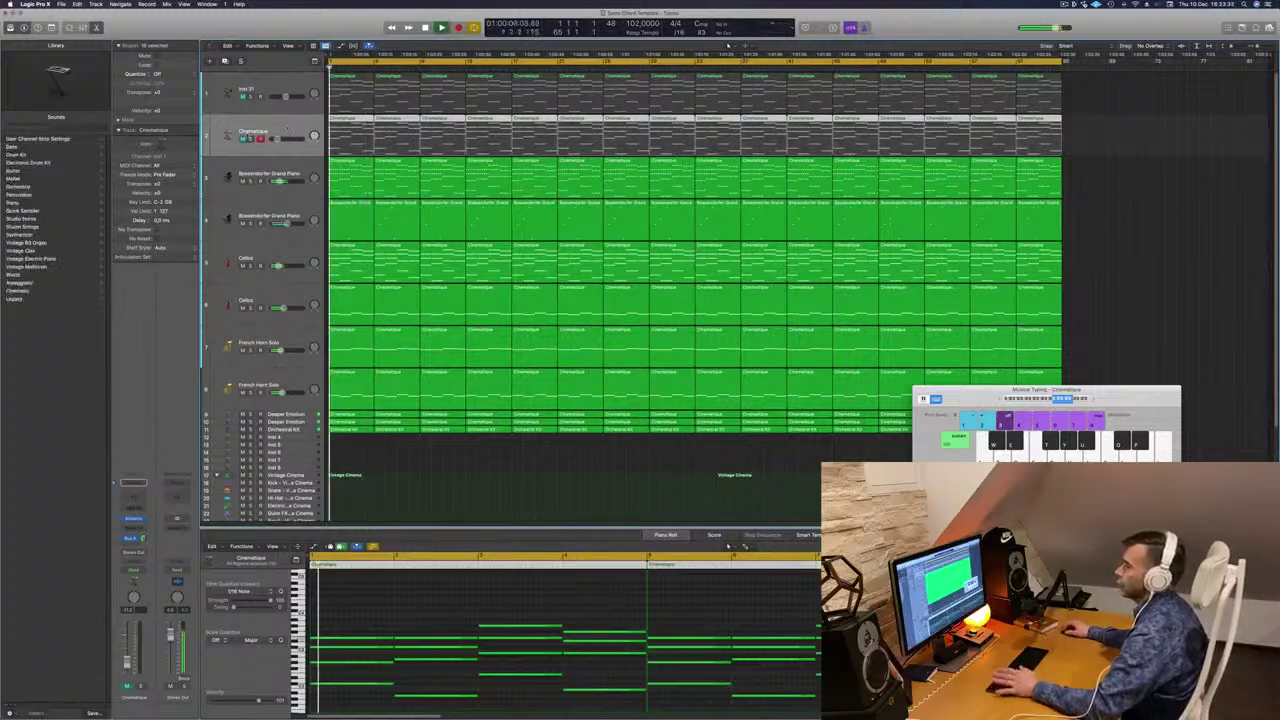
key(m)
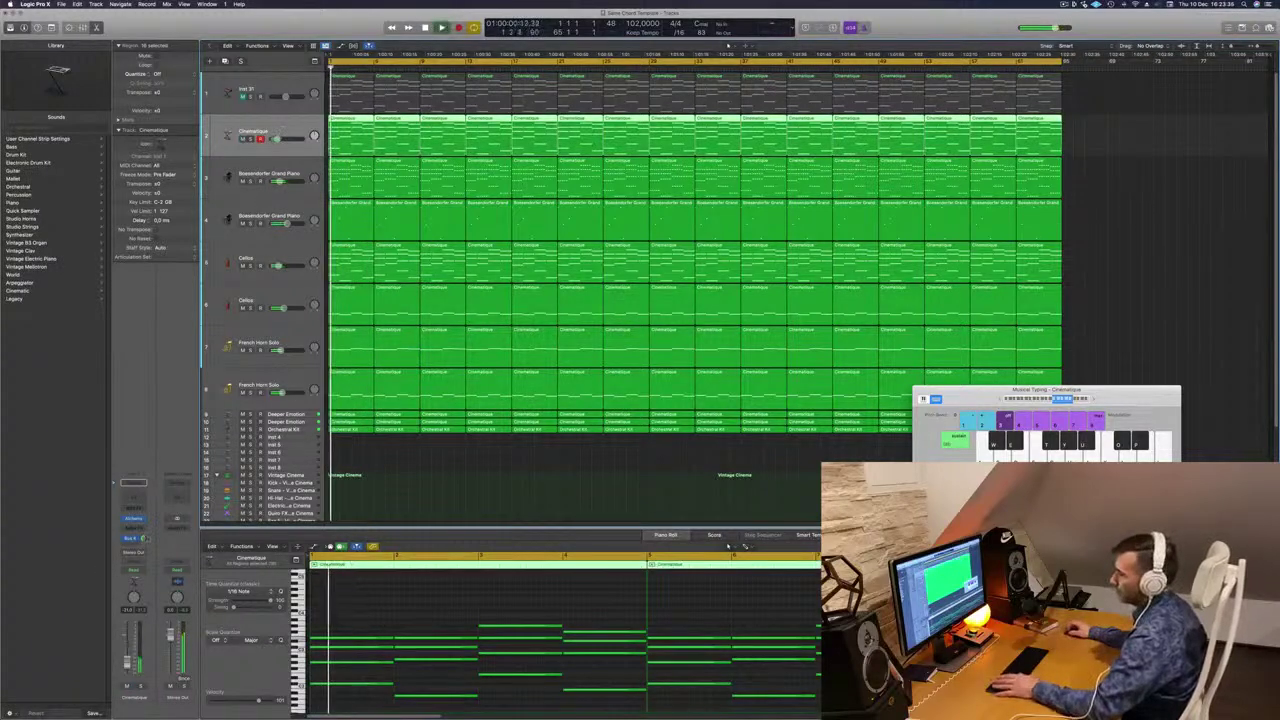
click(134, 518)
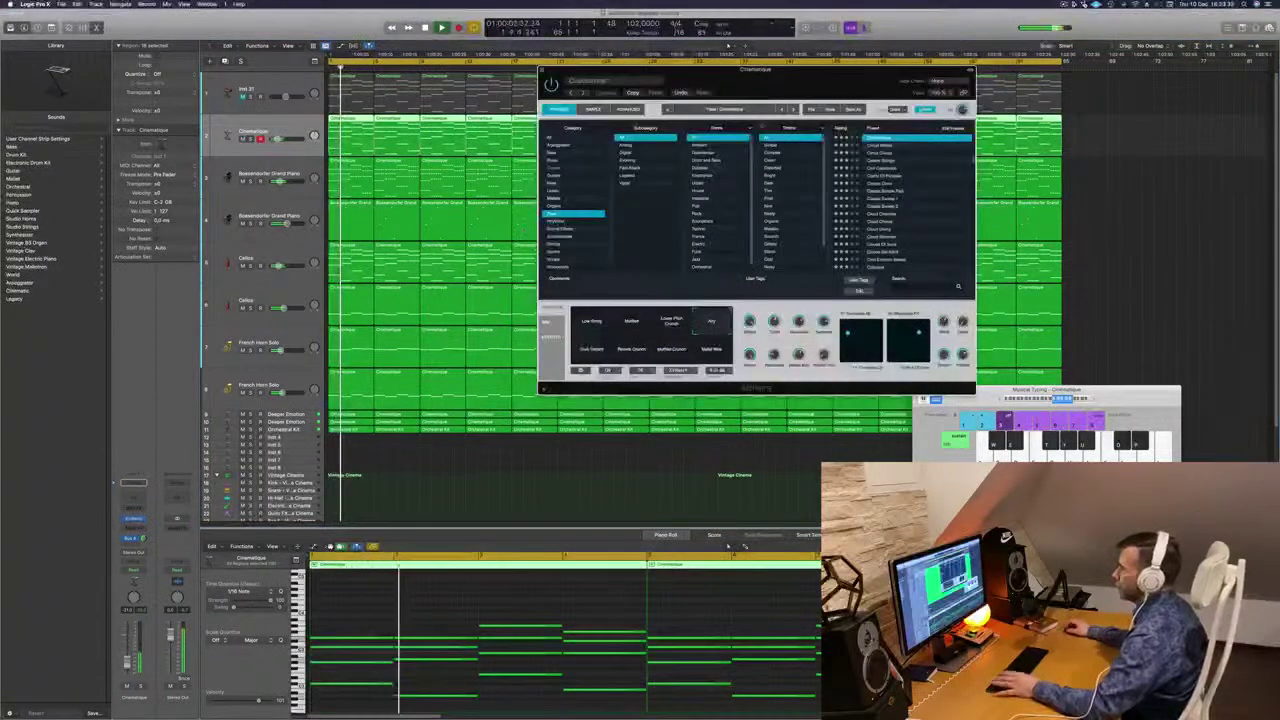
drag(797, 92, 897, 254)
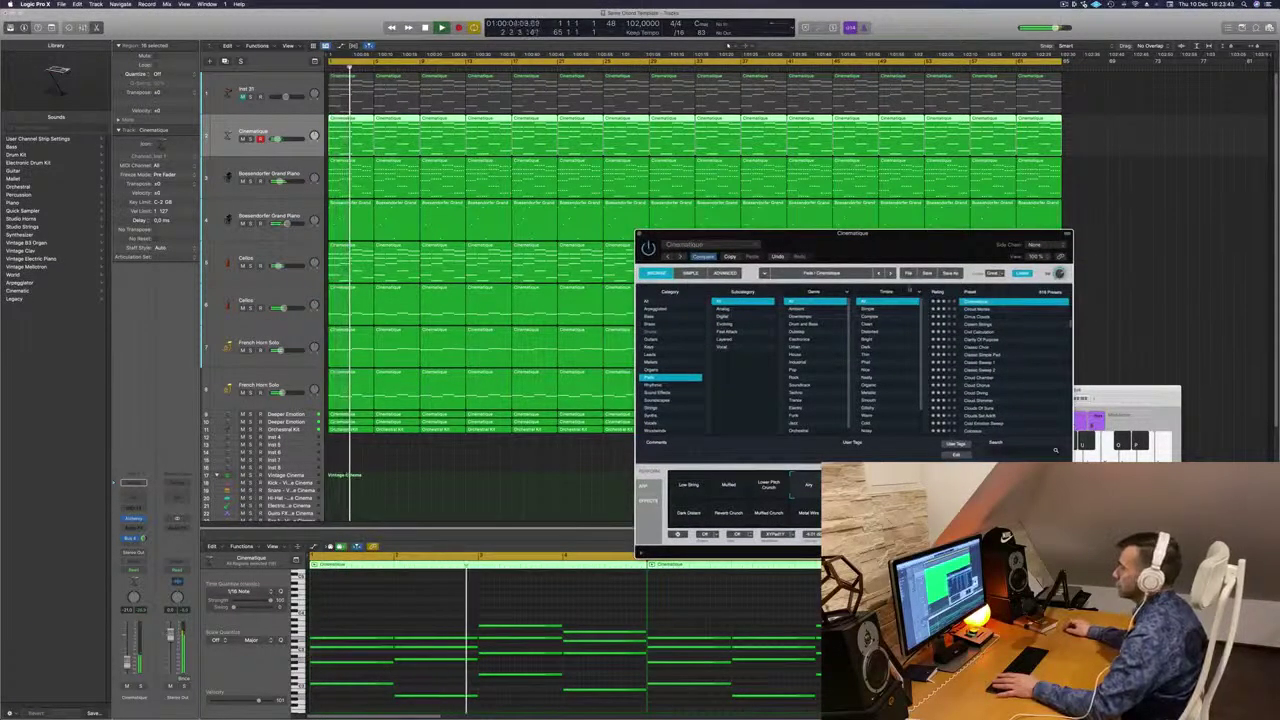
drag(892, 253, 903, 241)
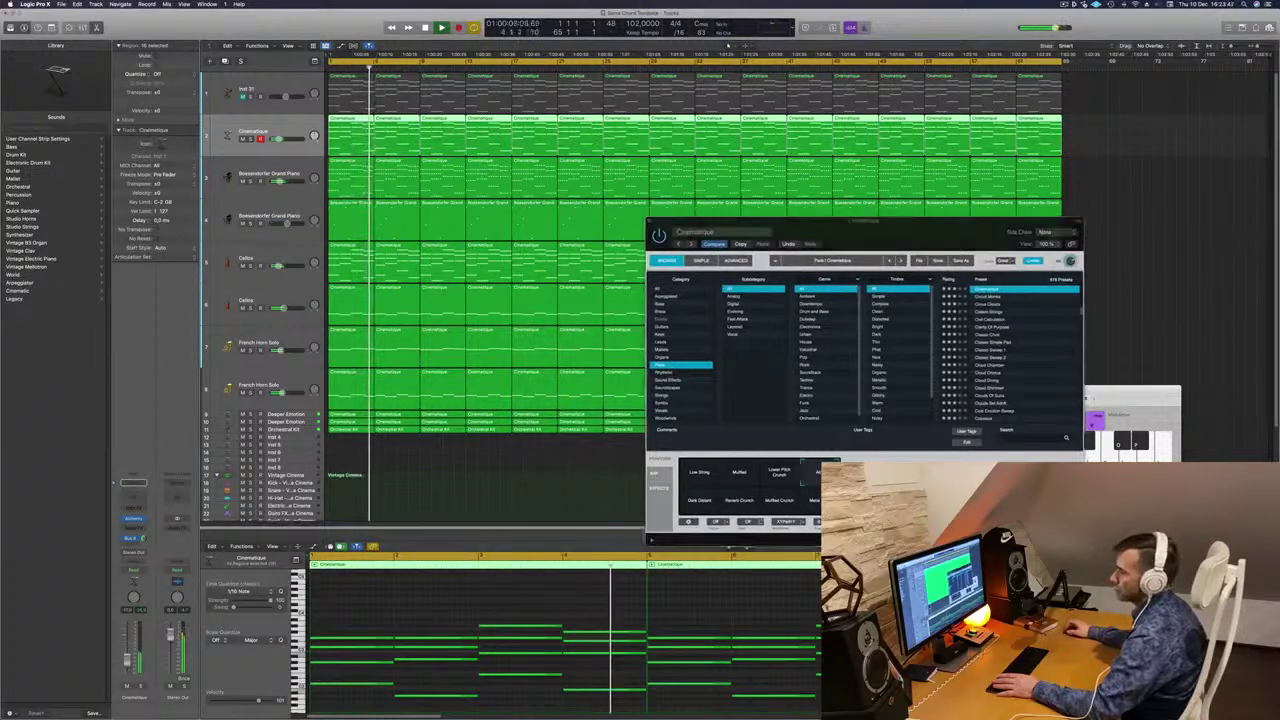
Add a Channel EQ to the Cinematique track with a low cut at 230 Hz, 12 dB/Oct, and close both plug-in windows.
click(134, 495)
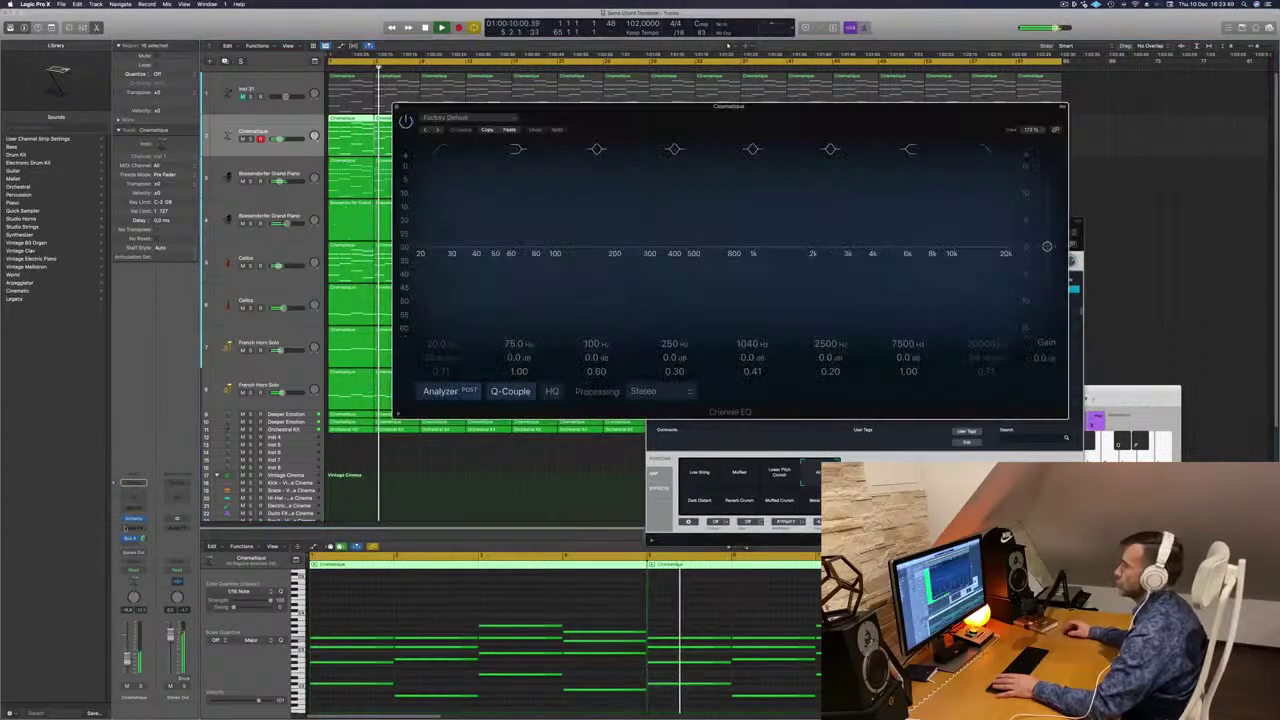
click(437, 150)
drag(434, 183, 628, 266)
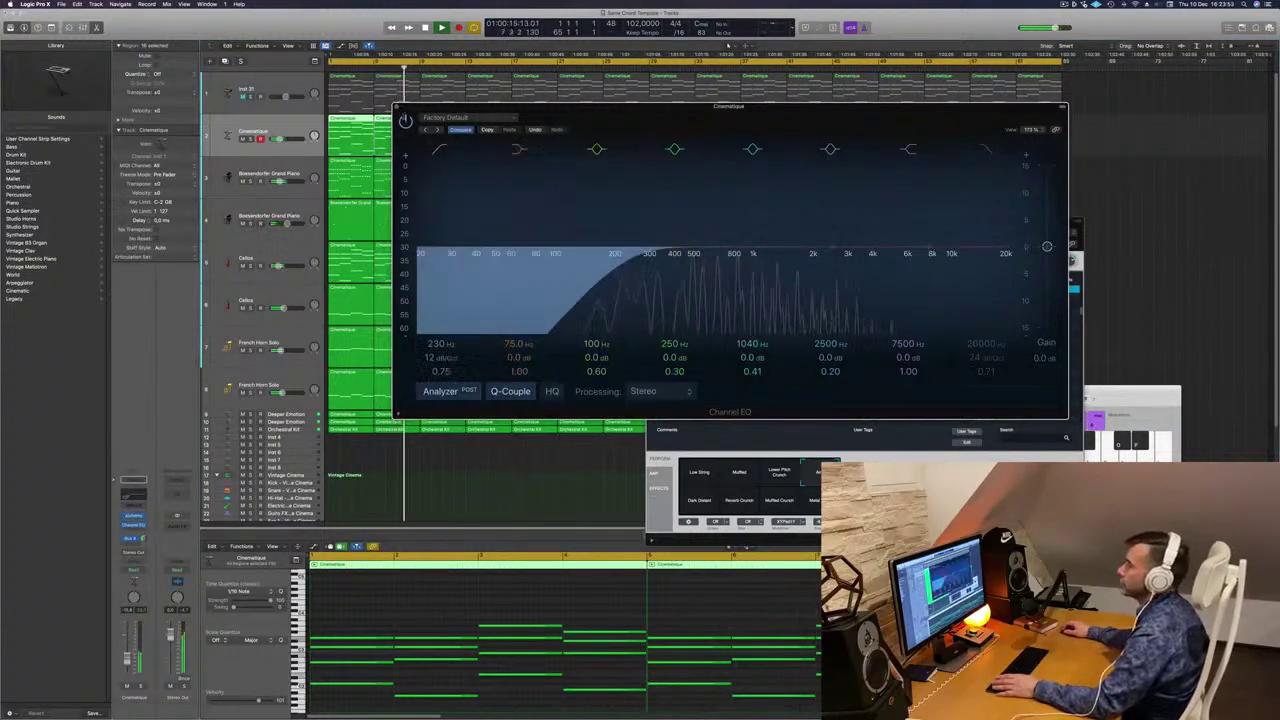
click(397, 107)
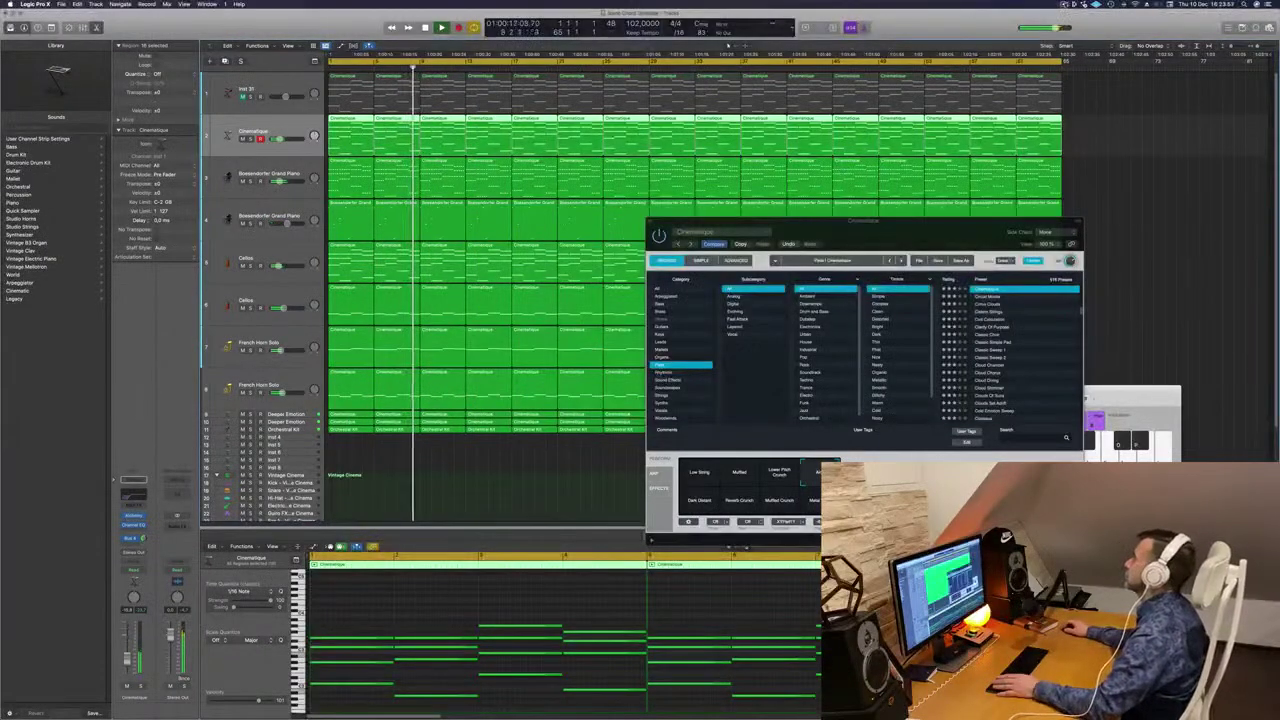
click(1065, 4)
click(974, 25)
drag(806, 222, 678, 241)
key(super+w)
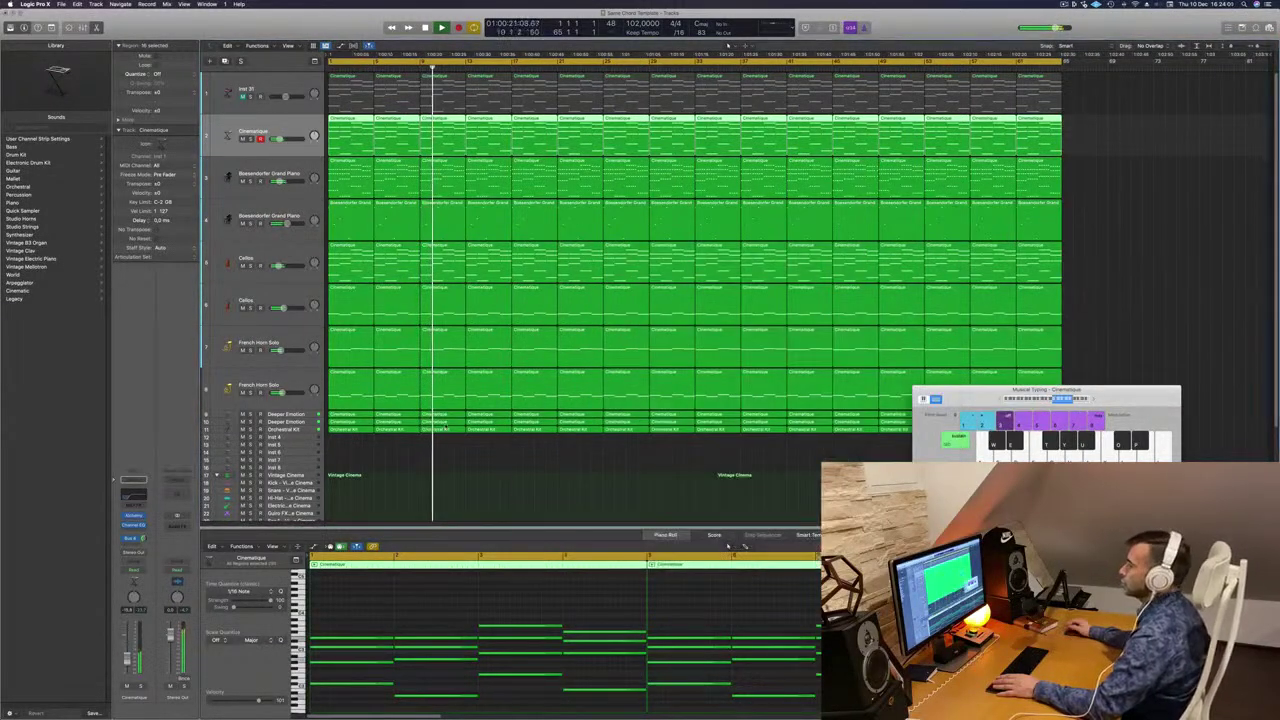
Unmute the Inst 31 track and play the full mix from the start.
click(411, 443)
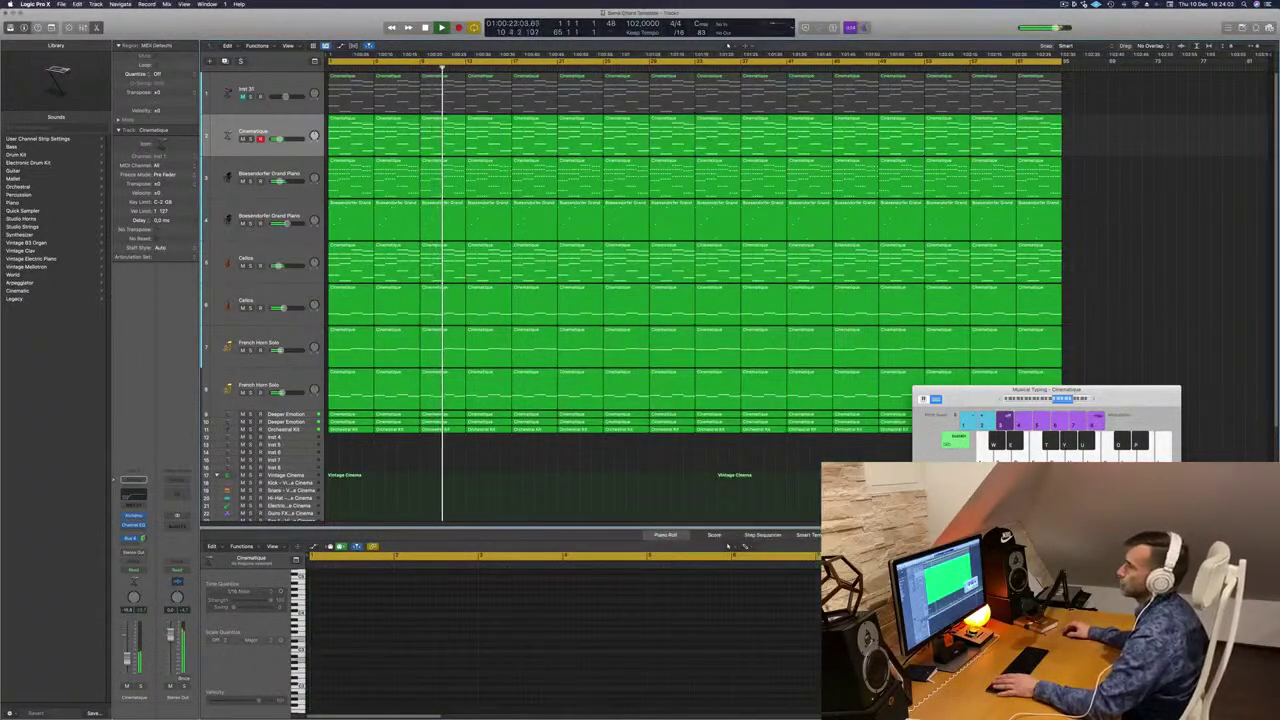
key(Return)
key(super+a)
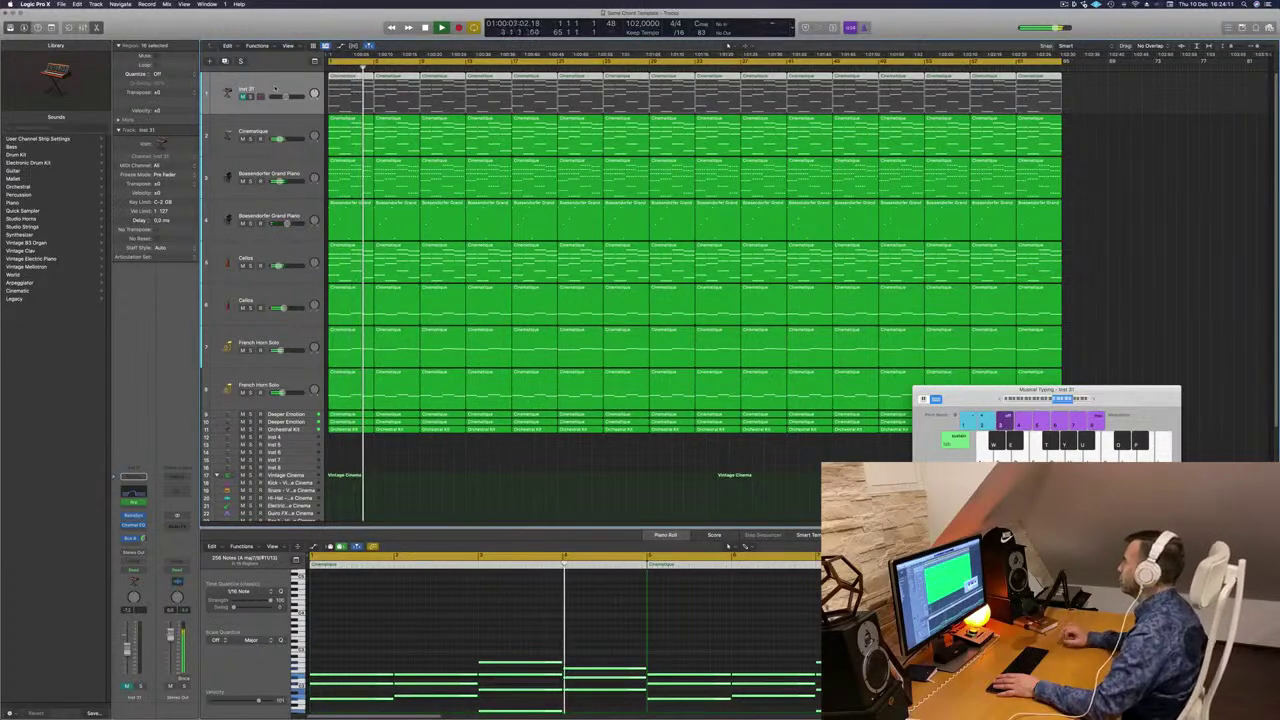
key(Return)
click(242, 97)
key(Return)
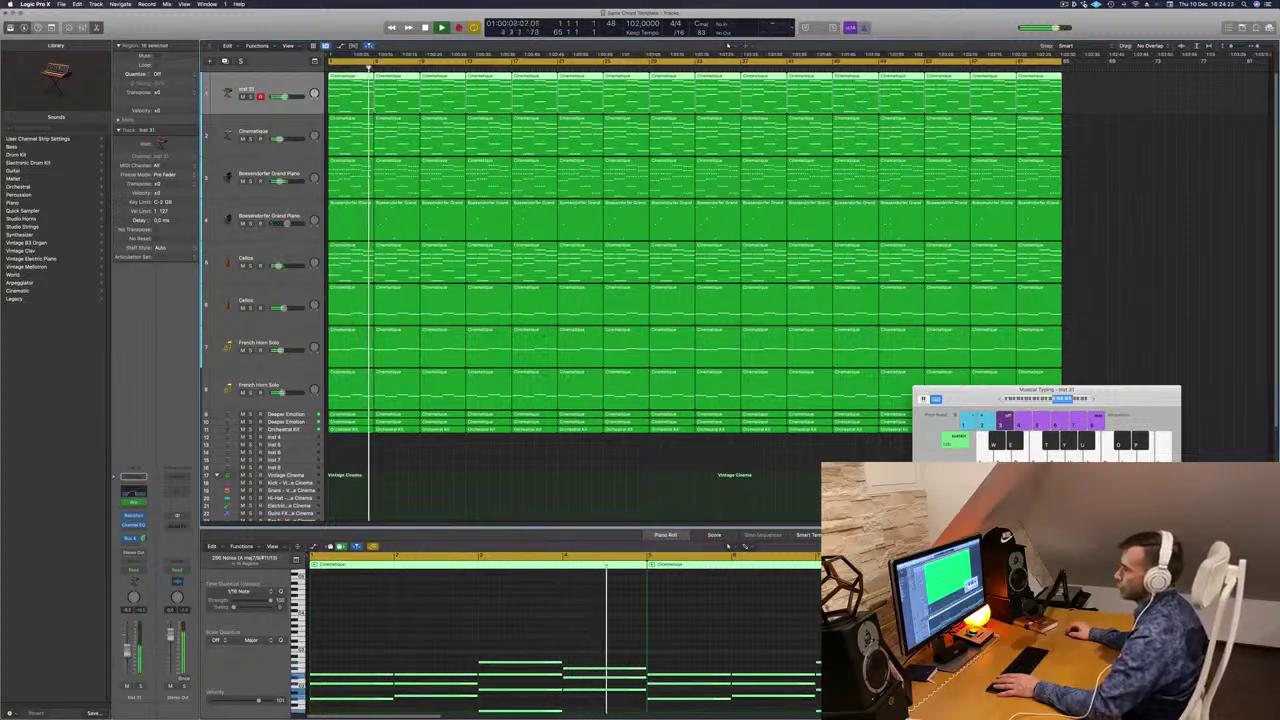
click(493, 499)
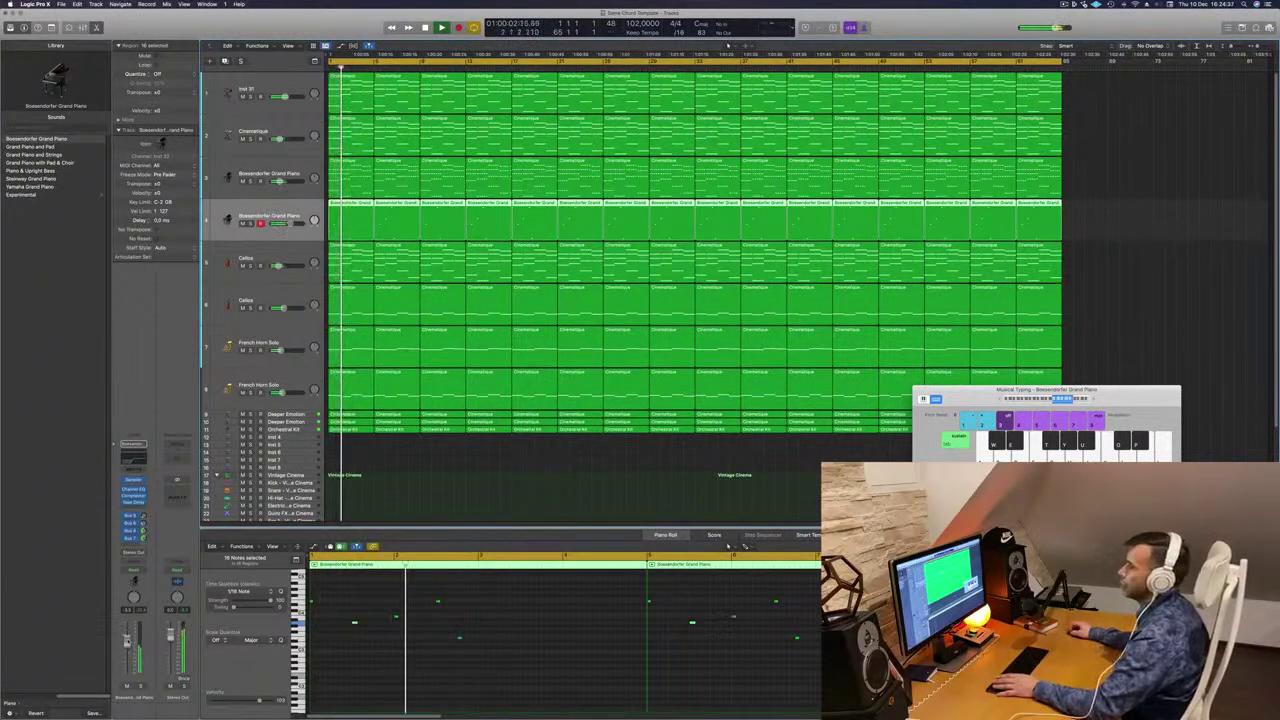
click(419, 512)
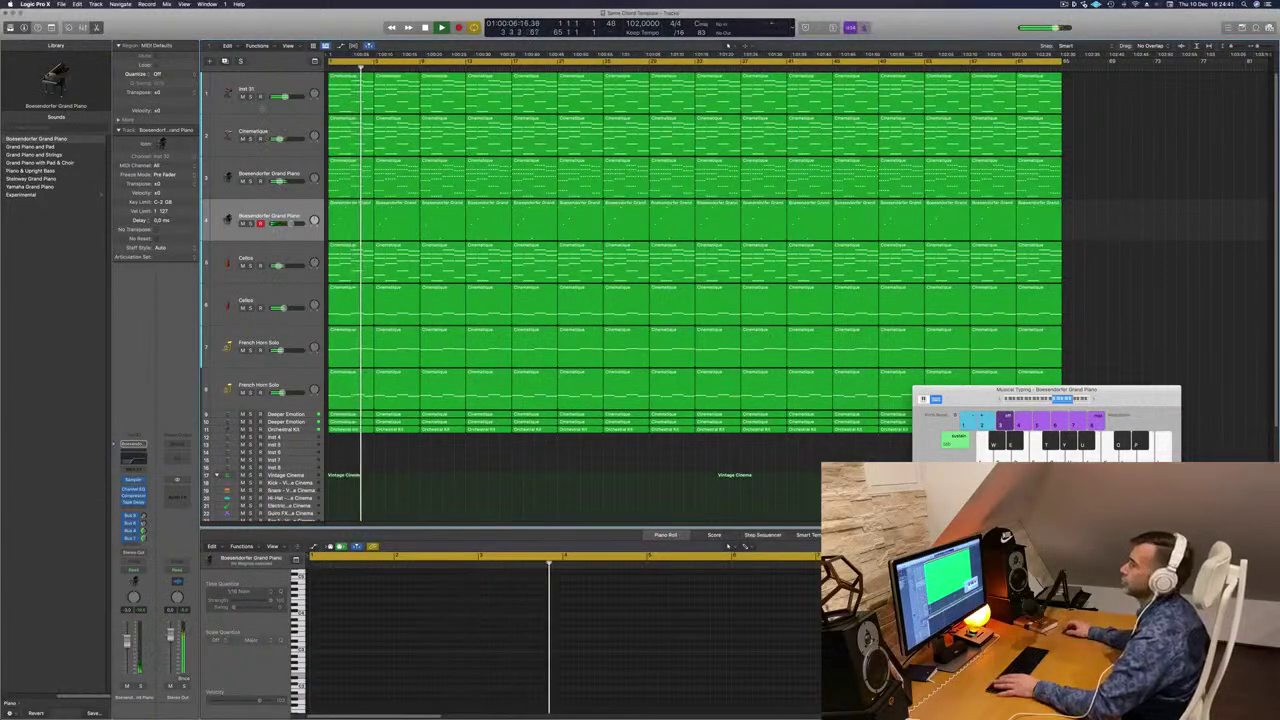
Open the Inst 31 track's Channel EQ during playback and lower its high cut frequency.
click(268, 89)
key(space)
key(space)
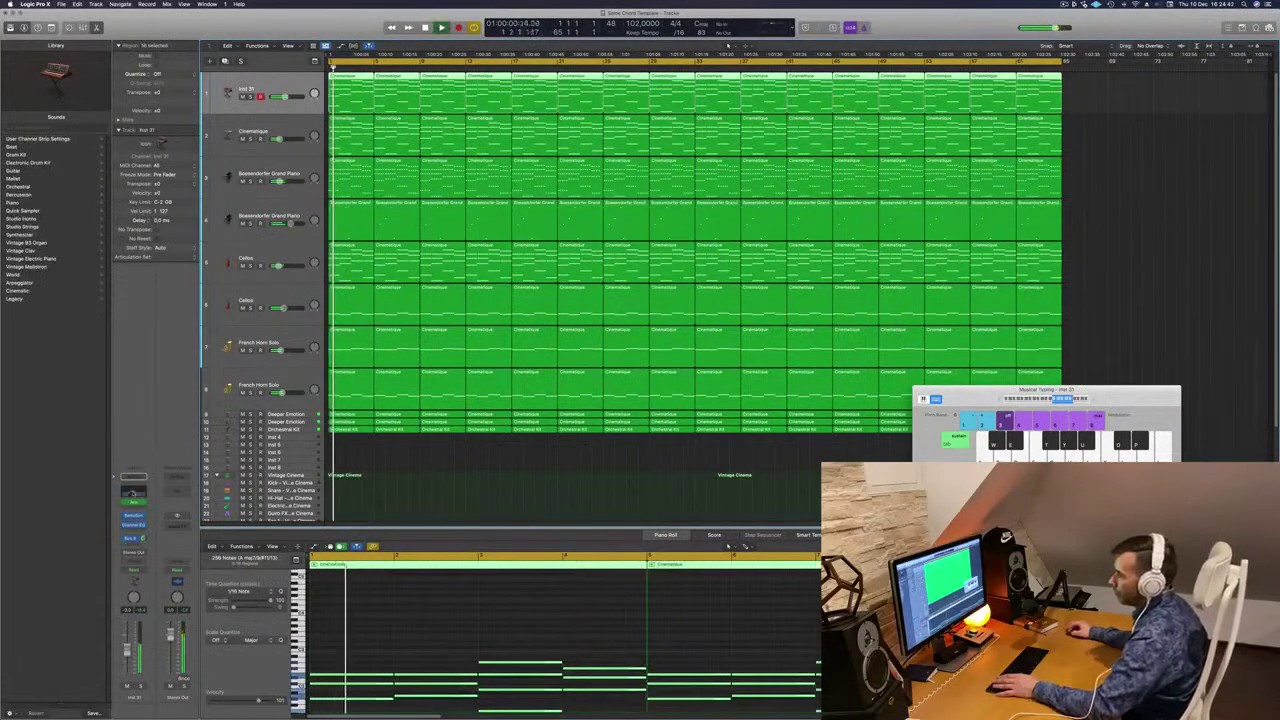
click(133, 525)
key(space)
key(space)
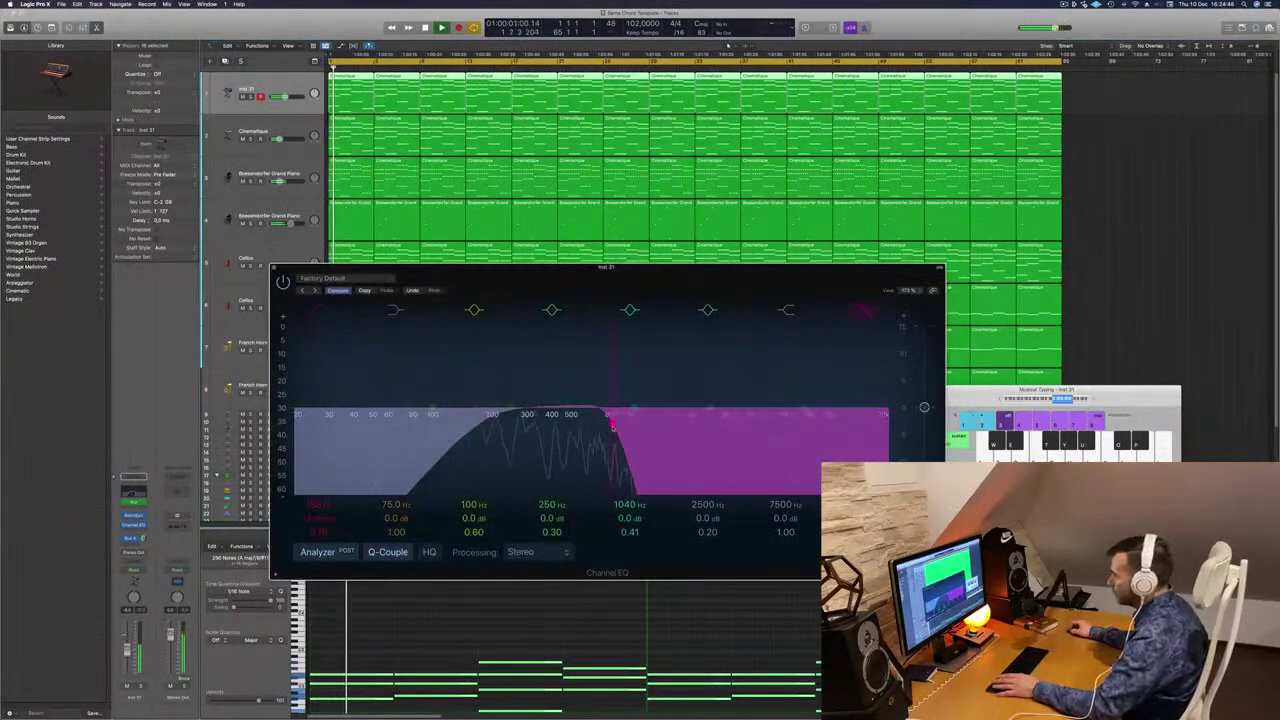
drag(602, 430, 588, 425)
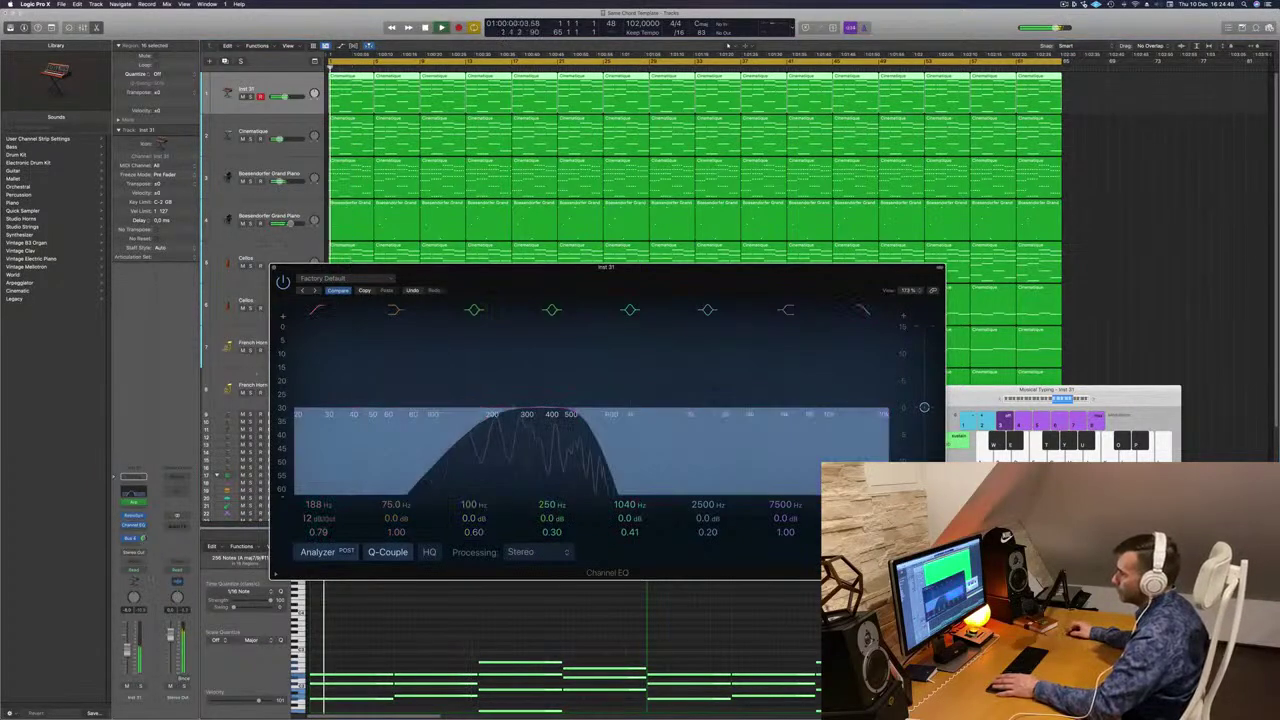
Check the Inst 31 track's equalized sound in solo, return to the full mix, and hide the EQ window.
click(140, 686)
click(140, 686)
key(space)
key(space)
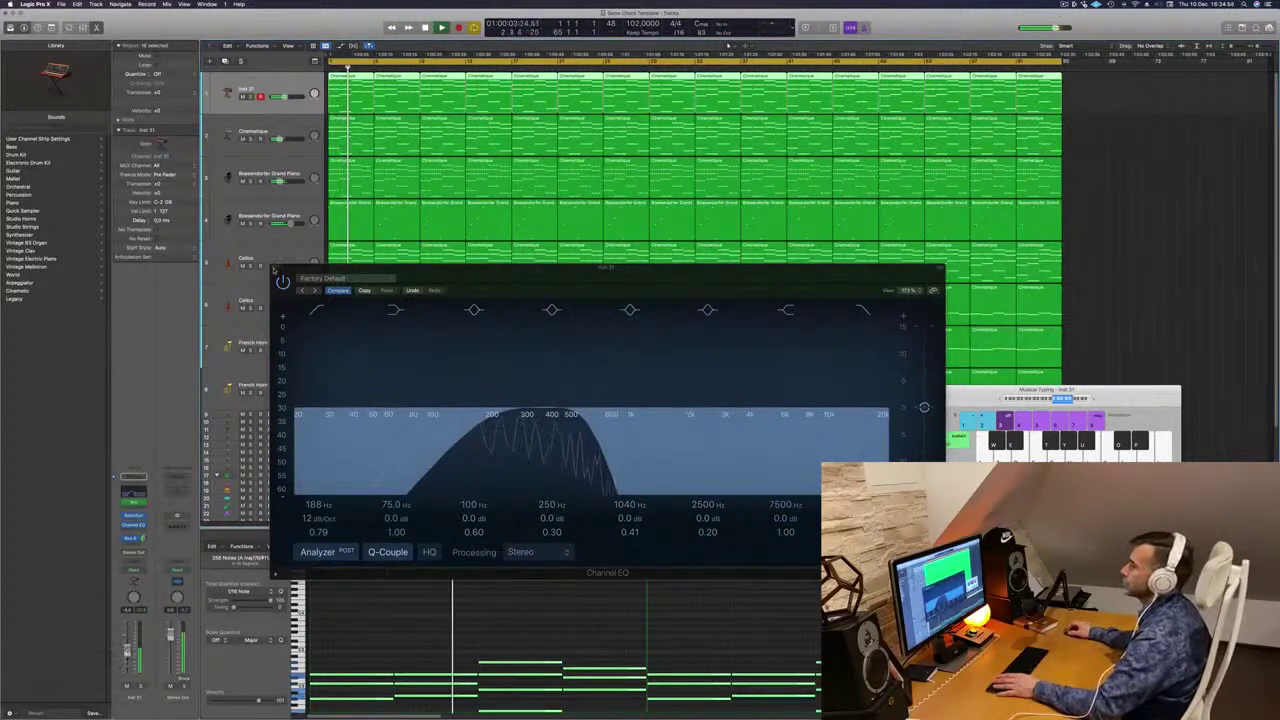
key(v)
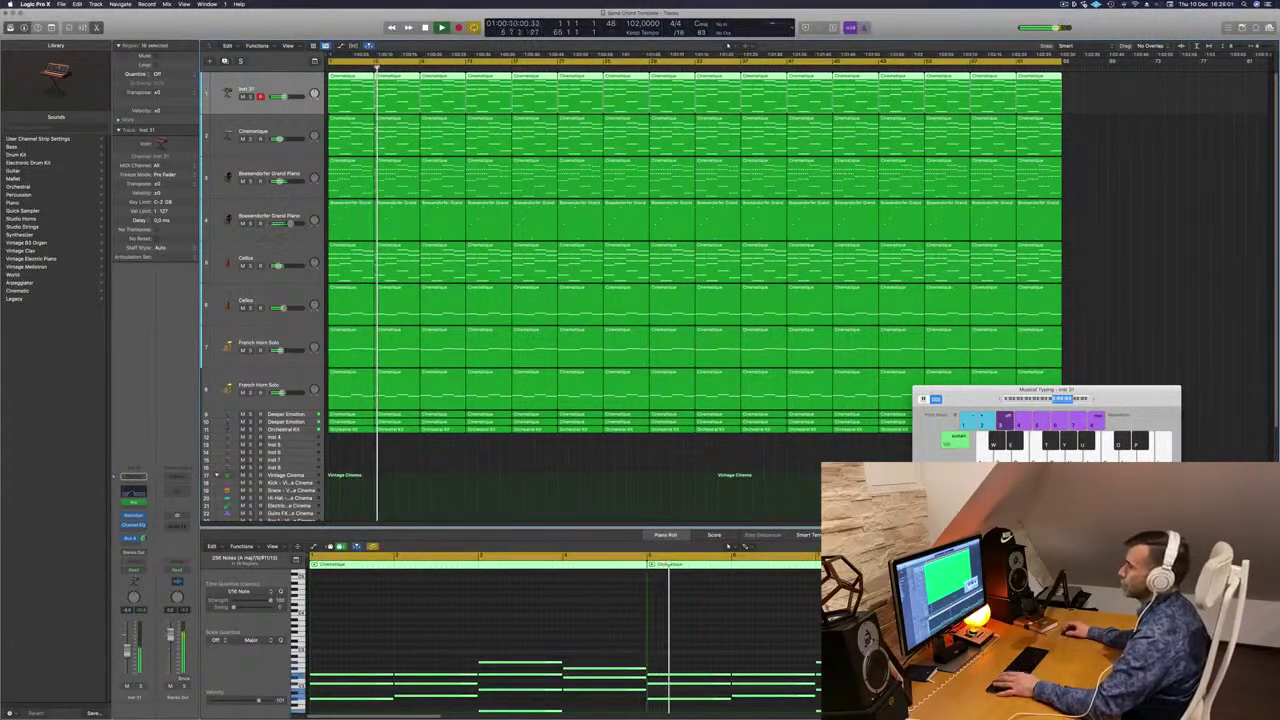
Replay from the start and audition the second and first Cellos tracks in solo, one after the other.
key(Return)
click(251, 308)
click(251, 308)
click(251, 266)
click(251, 266)
Duplicate the first Cellos track and copy all of its chord regions onto the new track.
click(266, 258)
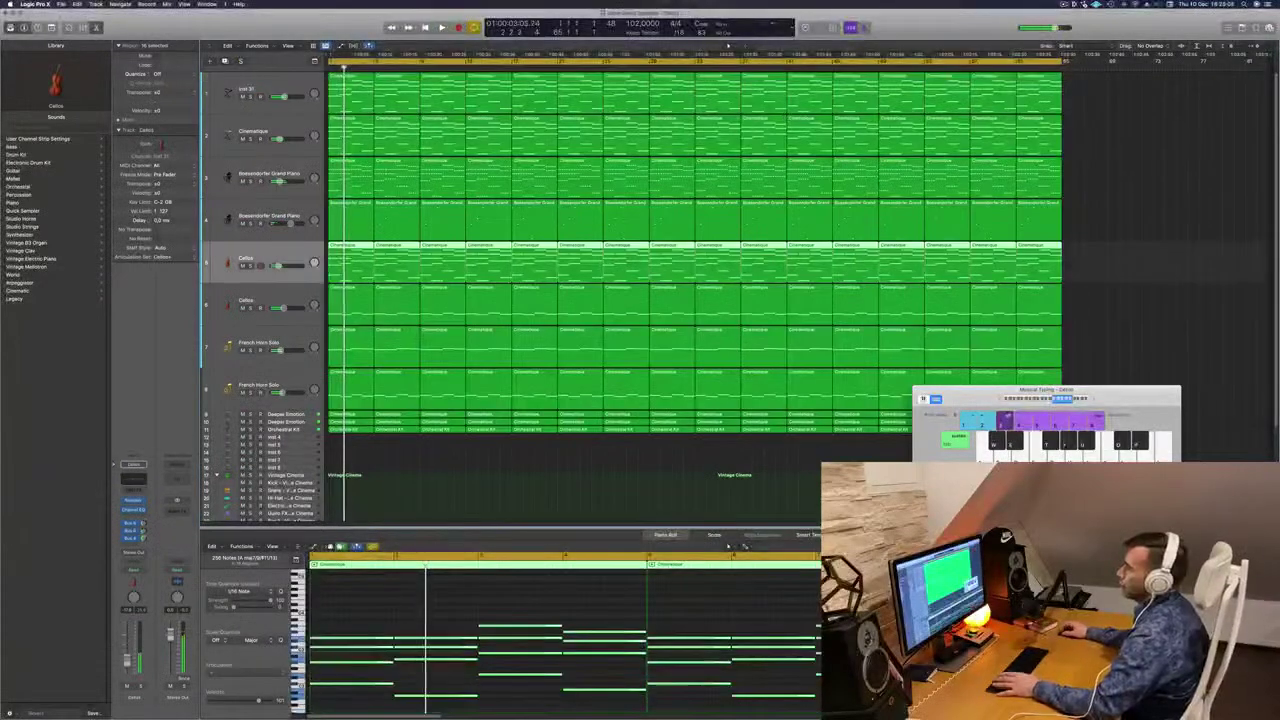
click(225, 62)
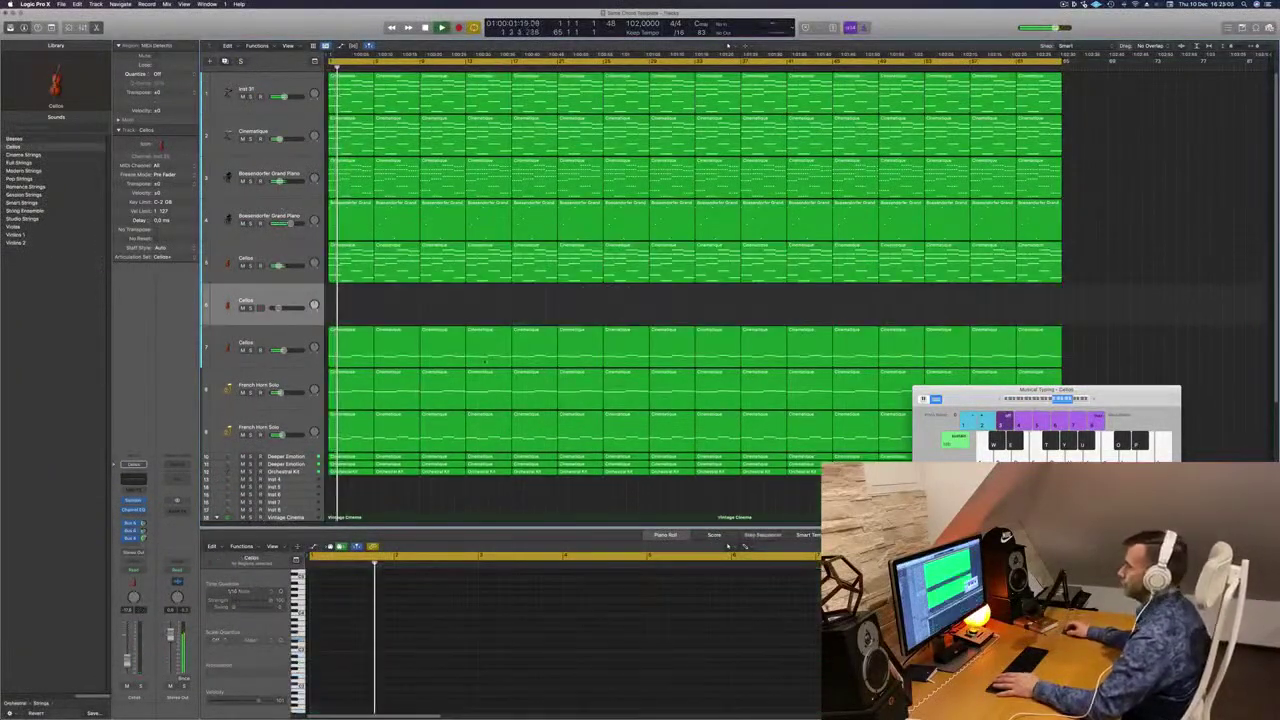
click(821, 266)
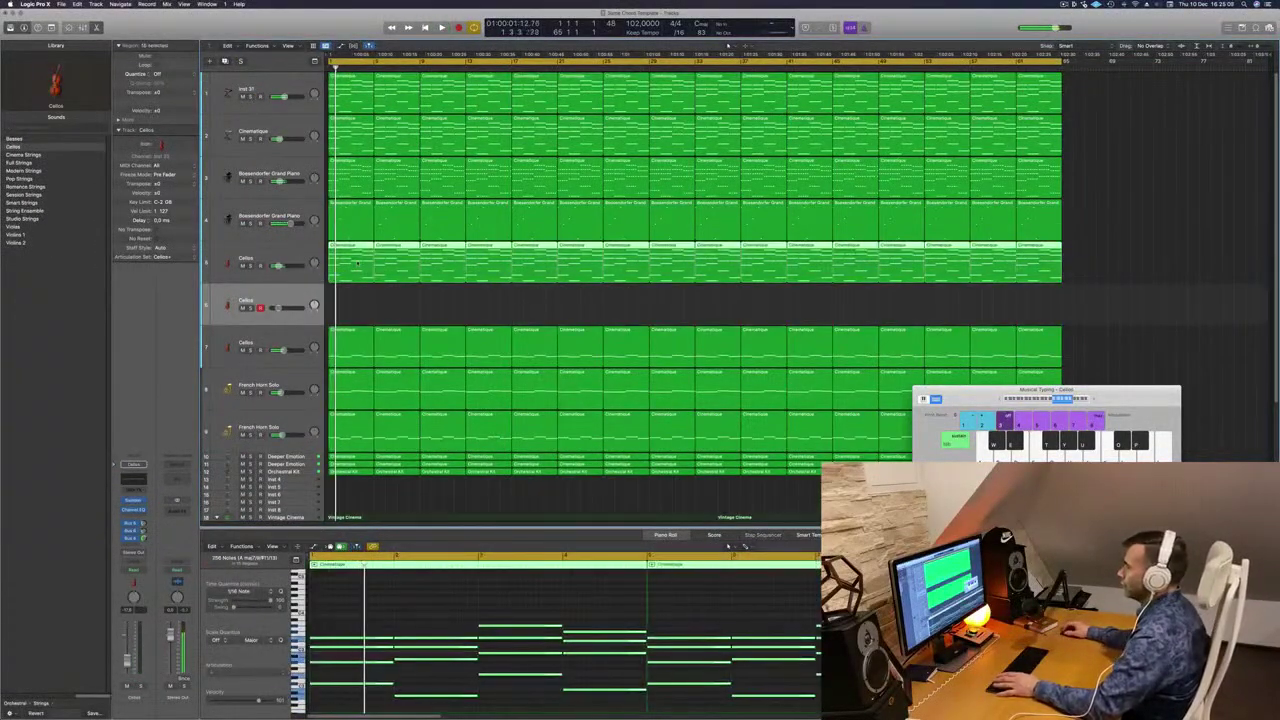
drag(358, 263, 354, 304)
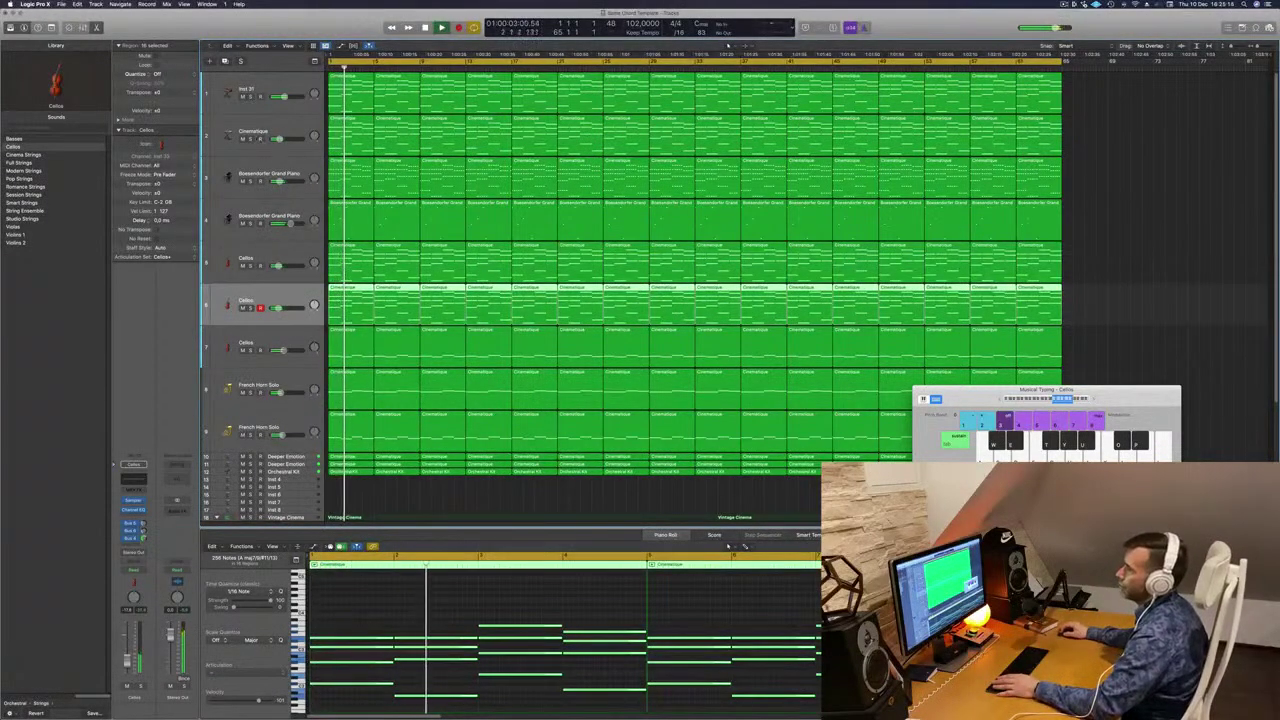
Audition the Cinematique track in solo, then select it and replay the full mix from the start.
click(251, 140)
click(251, 140)
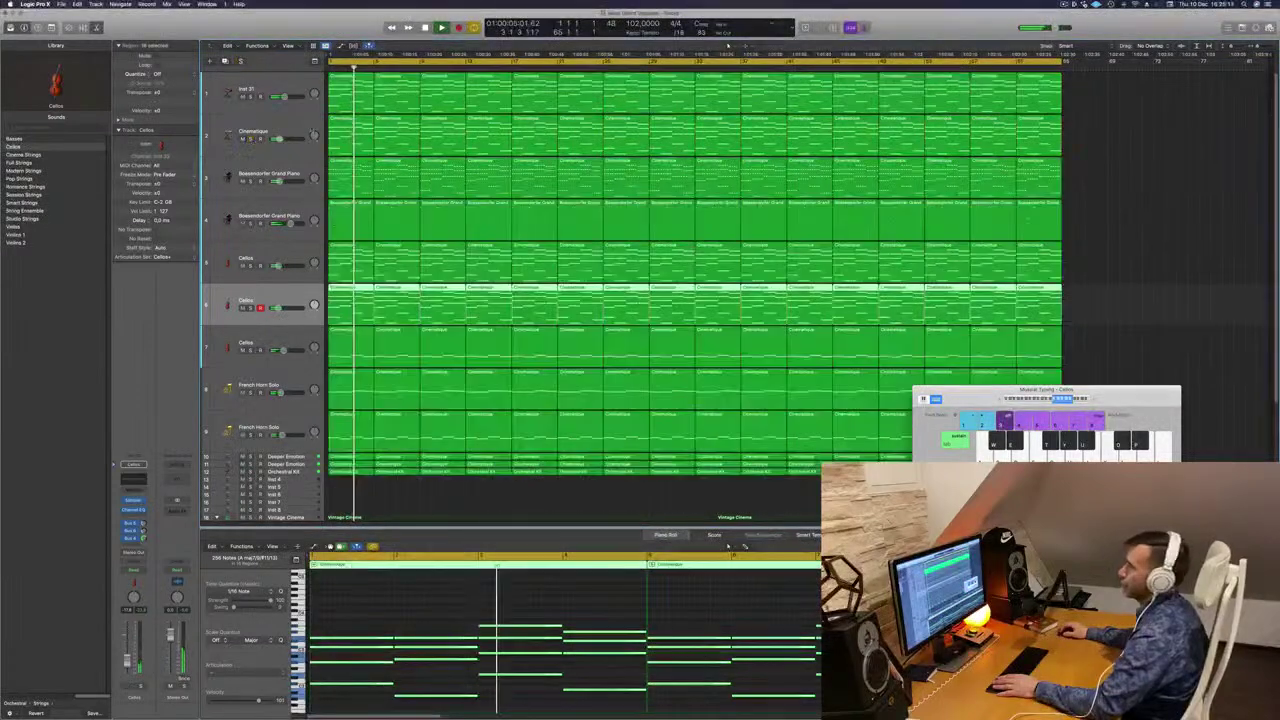
click(295, 130)
key(Return)
Load the Violins 1 patch on the duplicated Cellos track and replay from the start.
click(295, 299)
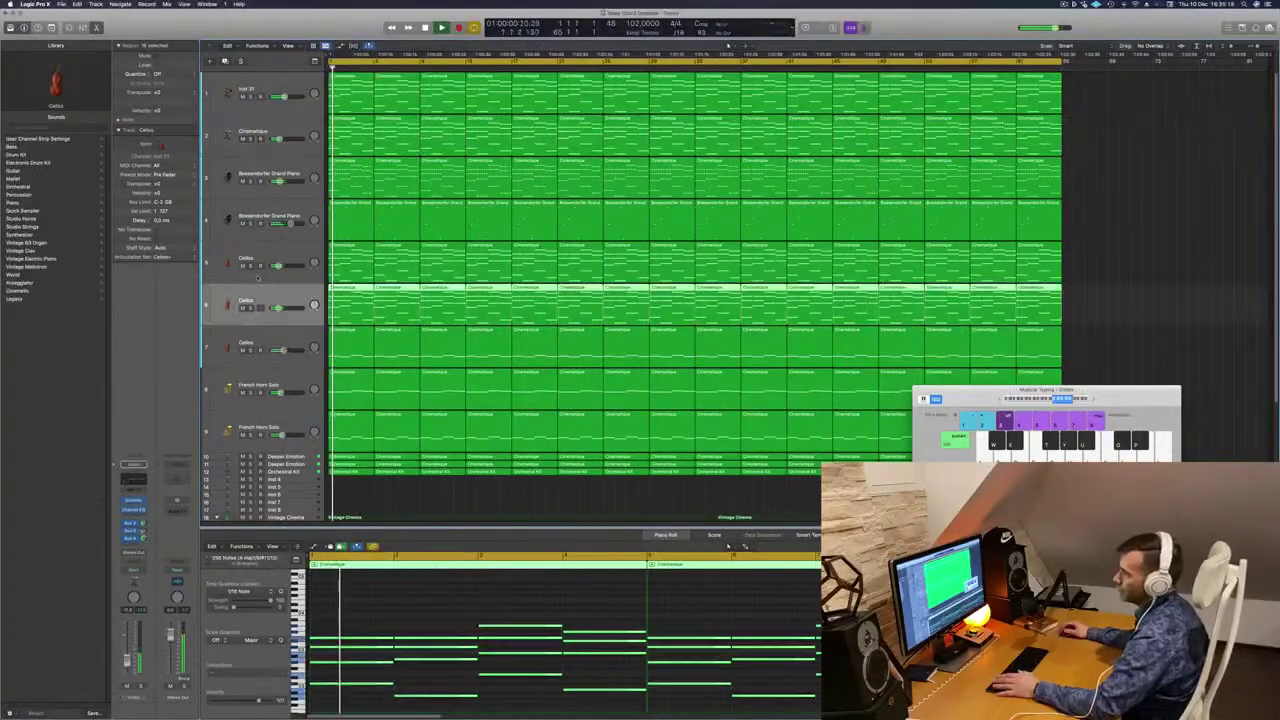
key(Return)
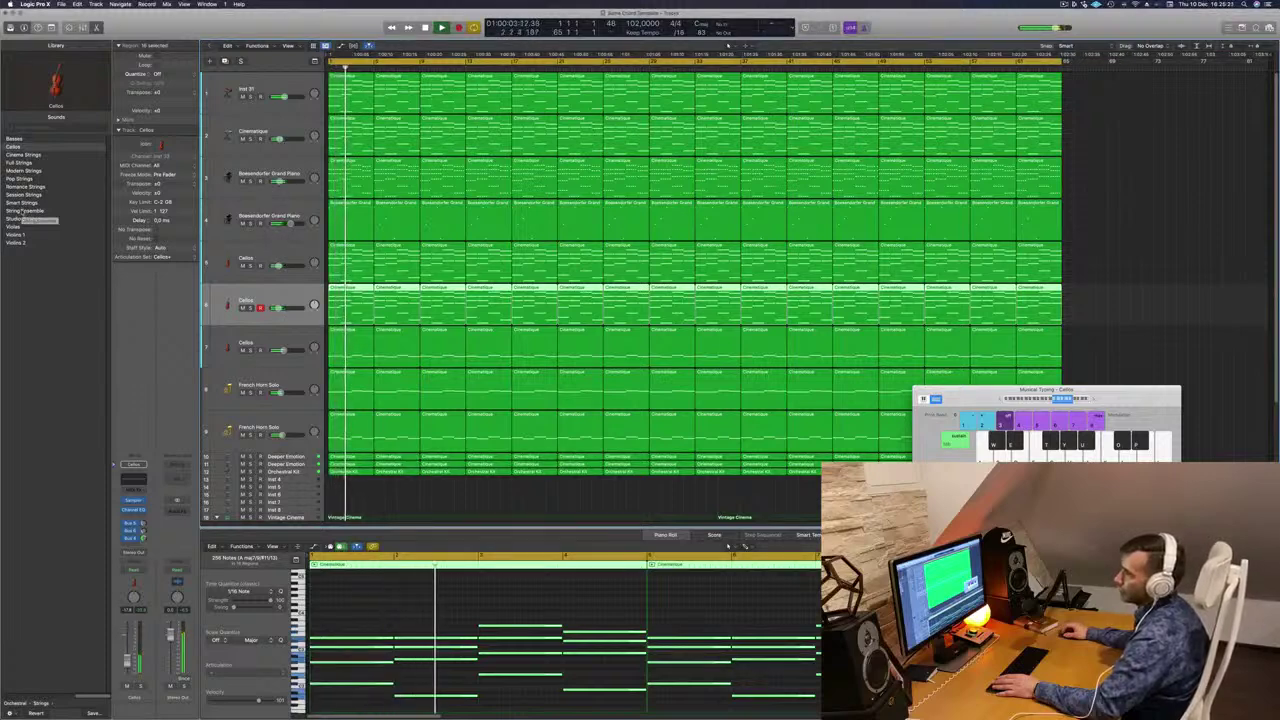
click(50, 235)
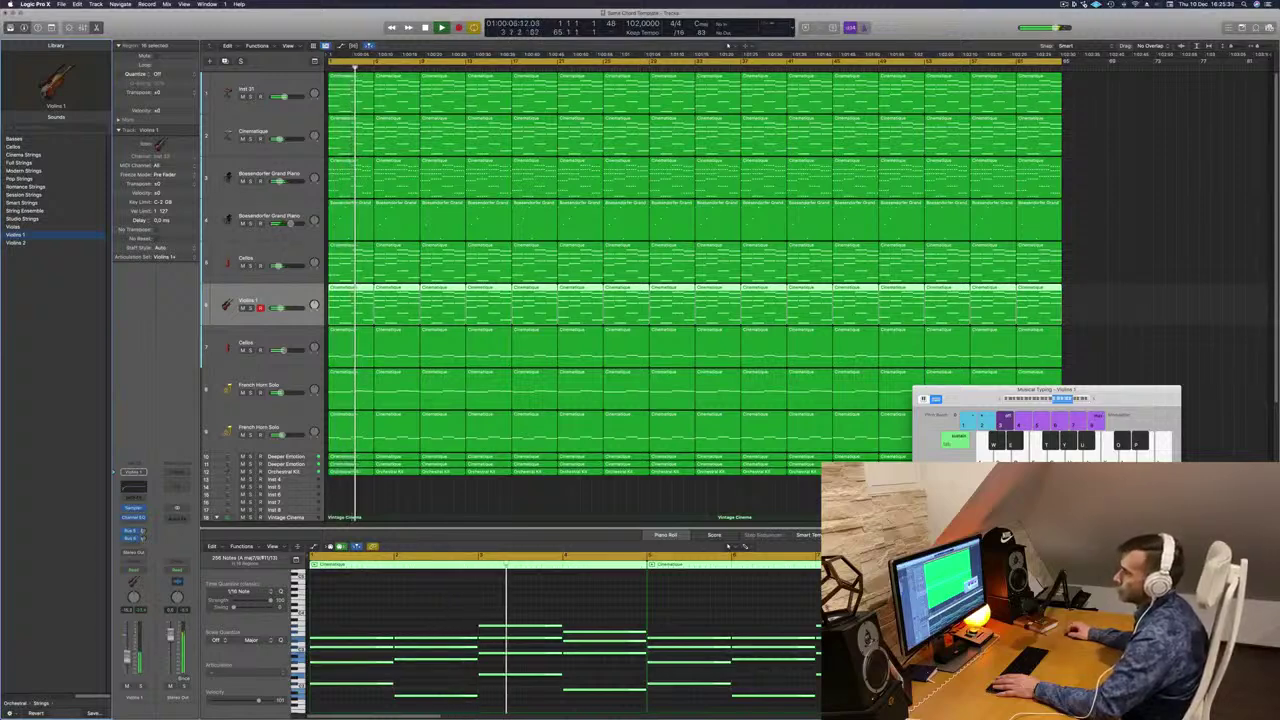
key(Return)
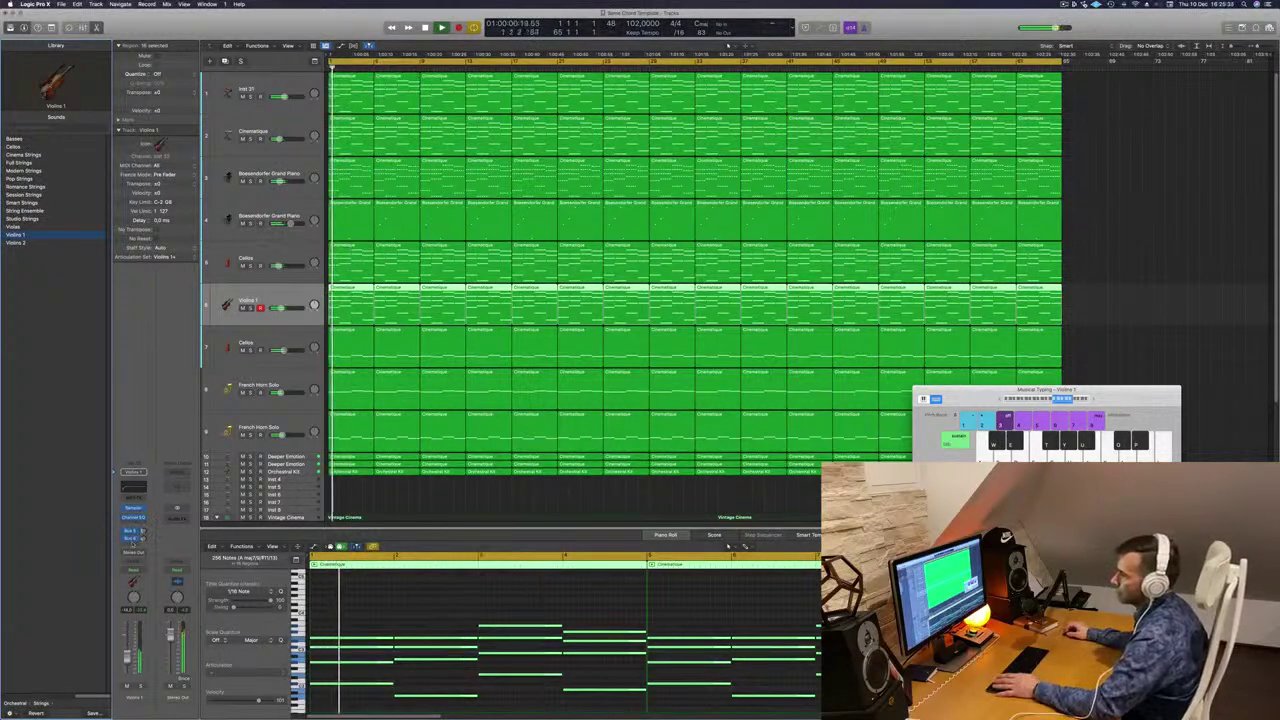
Add a Bus 4 send to the Violins 1 track, check it briefly in solo, and replay from the start.
click(133, 540)
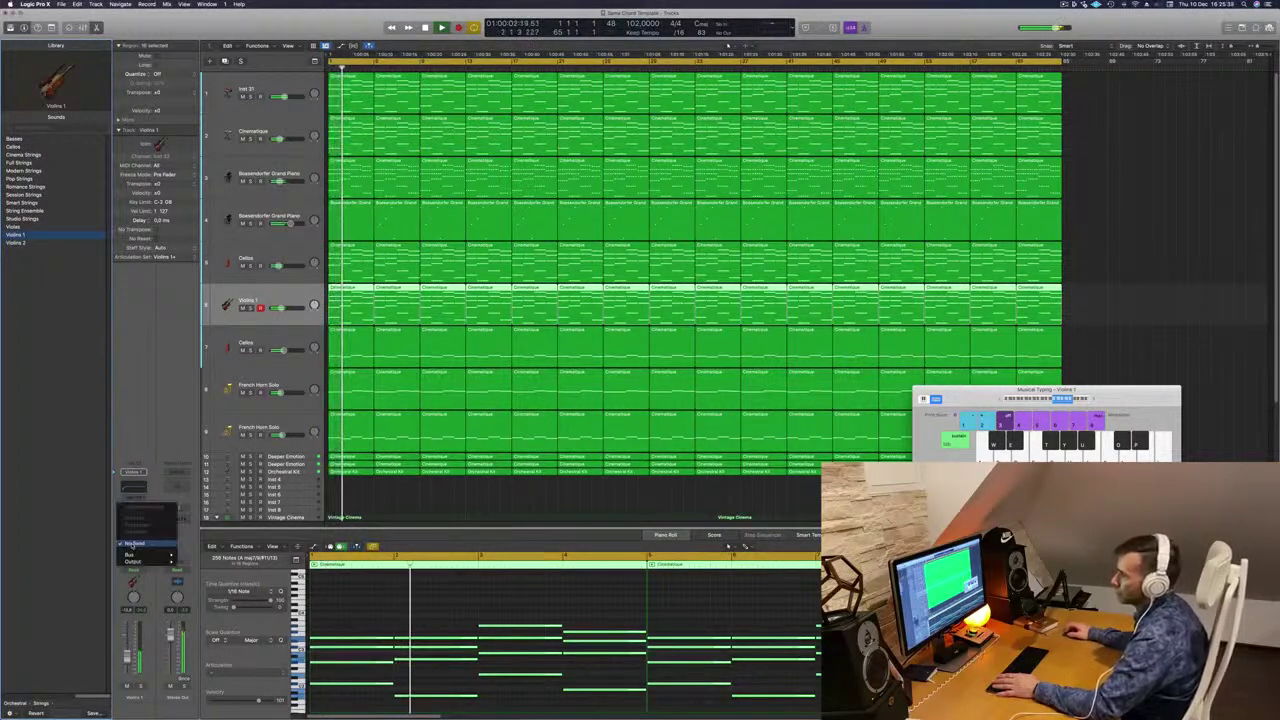
mouse_move(170, 554)
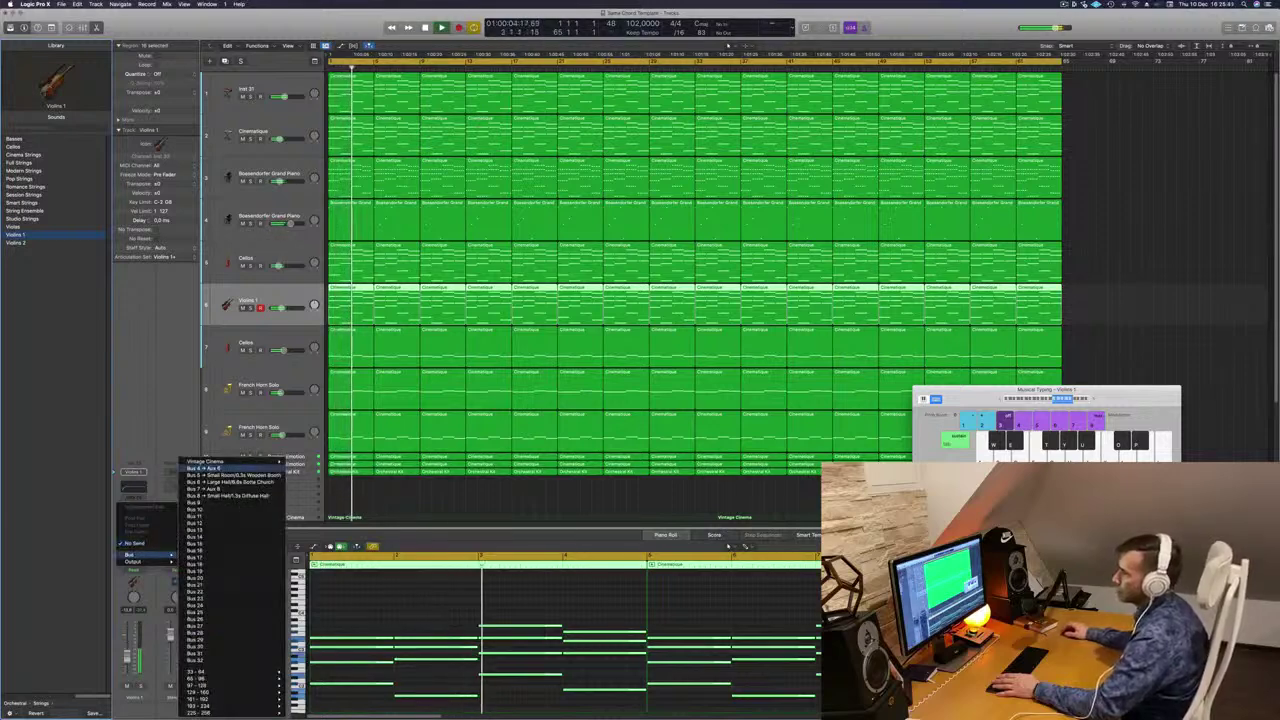
click(205, 468)
click(140, 686)
click(140, 686)
key(Return)
Raise the Violins 1 Channel EQ low cut to 446 Hz with the pre-EQ analyzer on, checking it in solo.
click(134, 480)
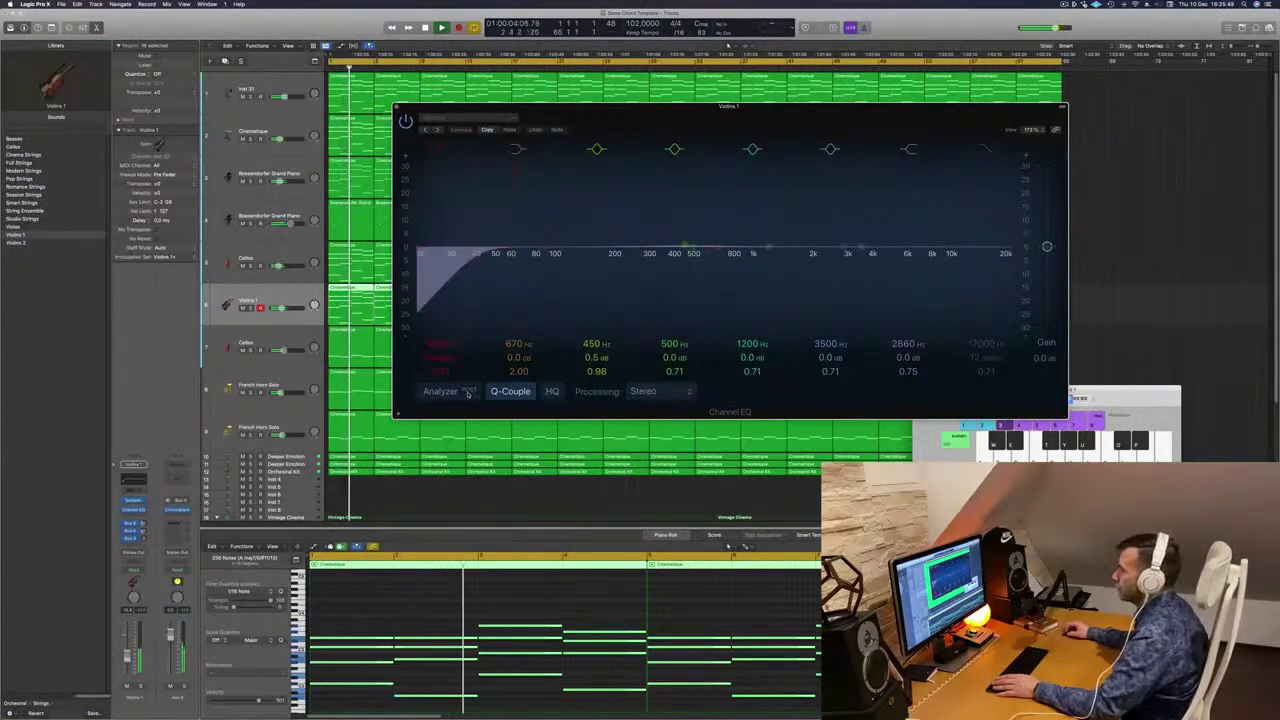
click(441, 392)
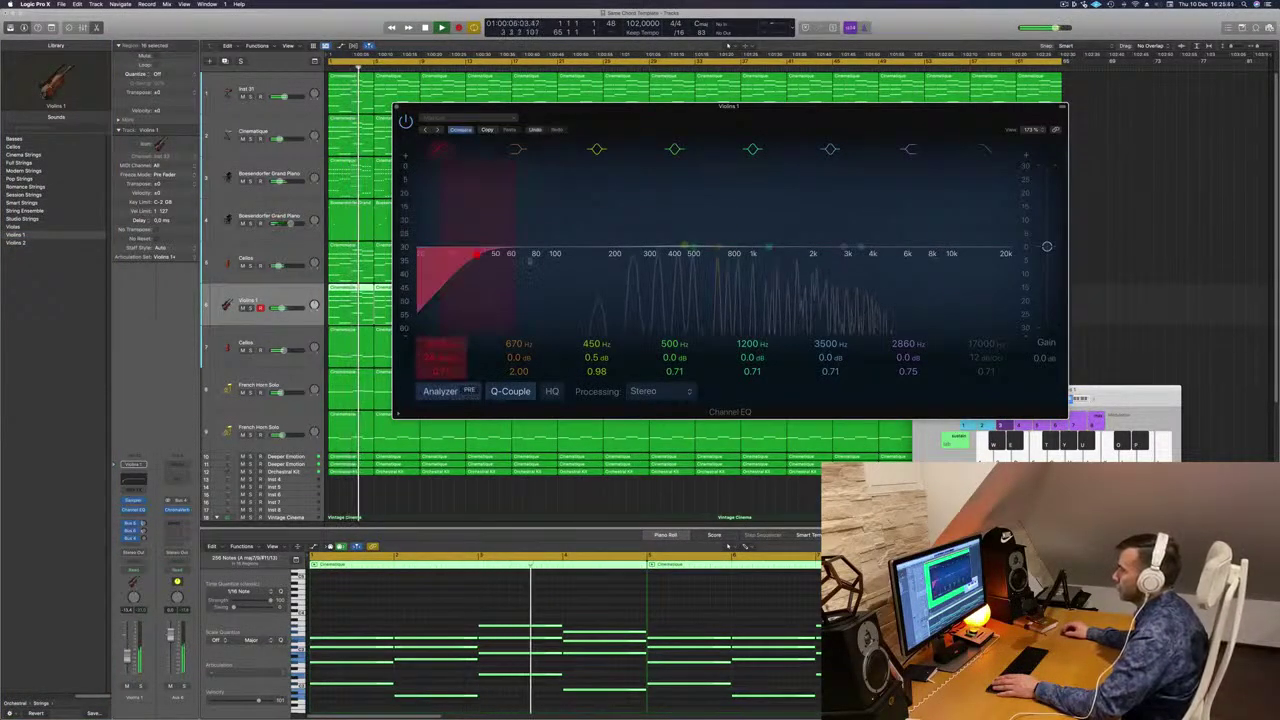
drag(472, 253, 688, 253)
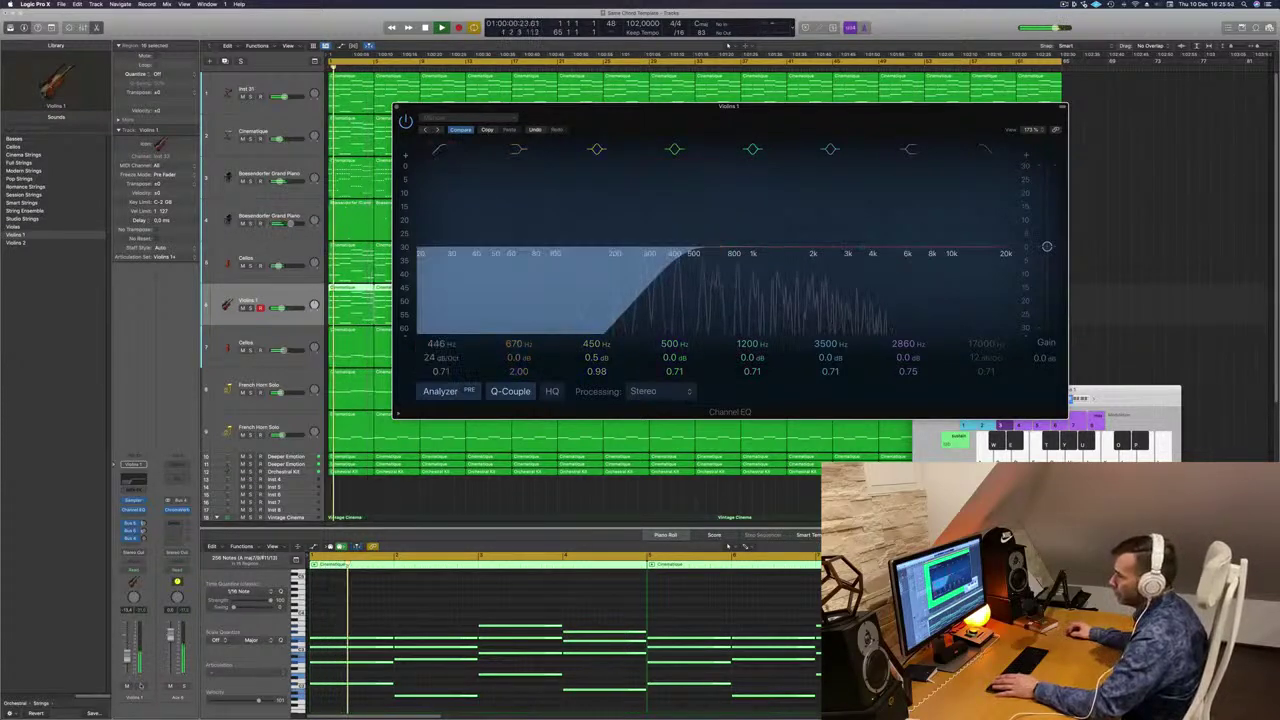
click(141, 686)
click(141, 686)
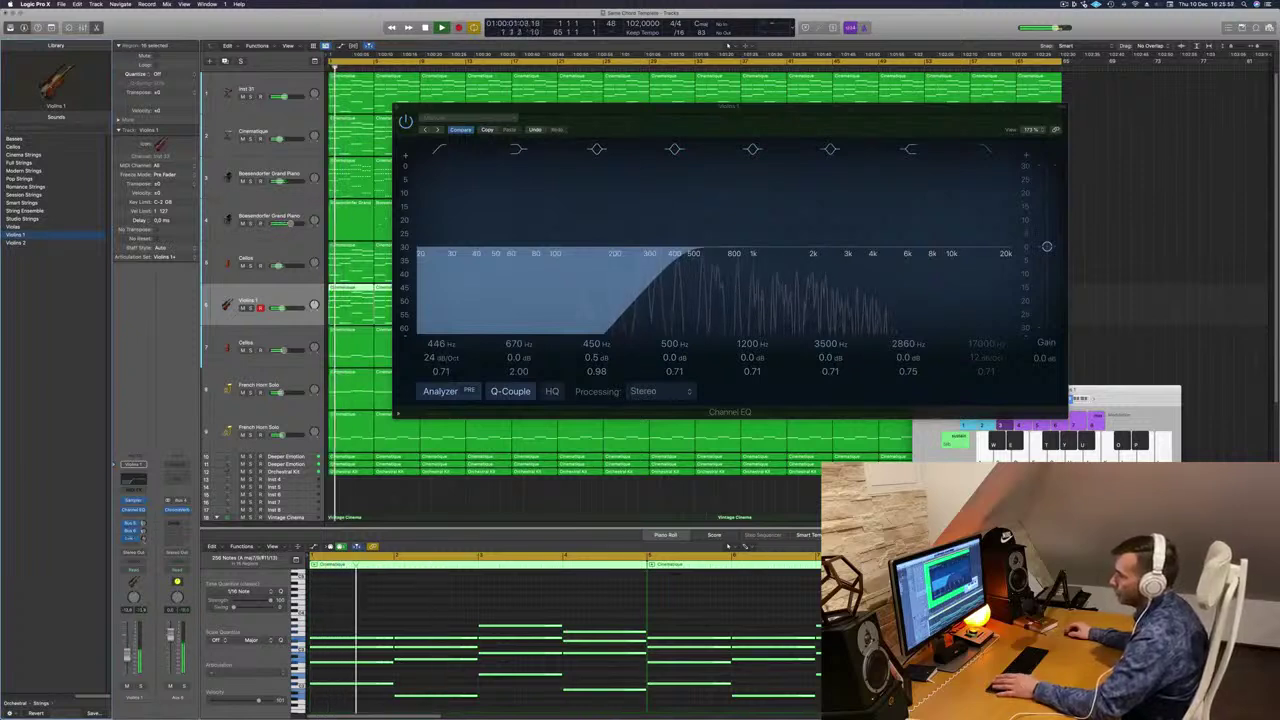
Add a Bus 7 send to the Violins 1 track and close its Channel EQ window.
click(130, 531)
click(130, 540)
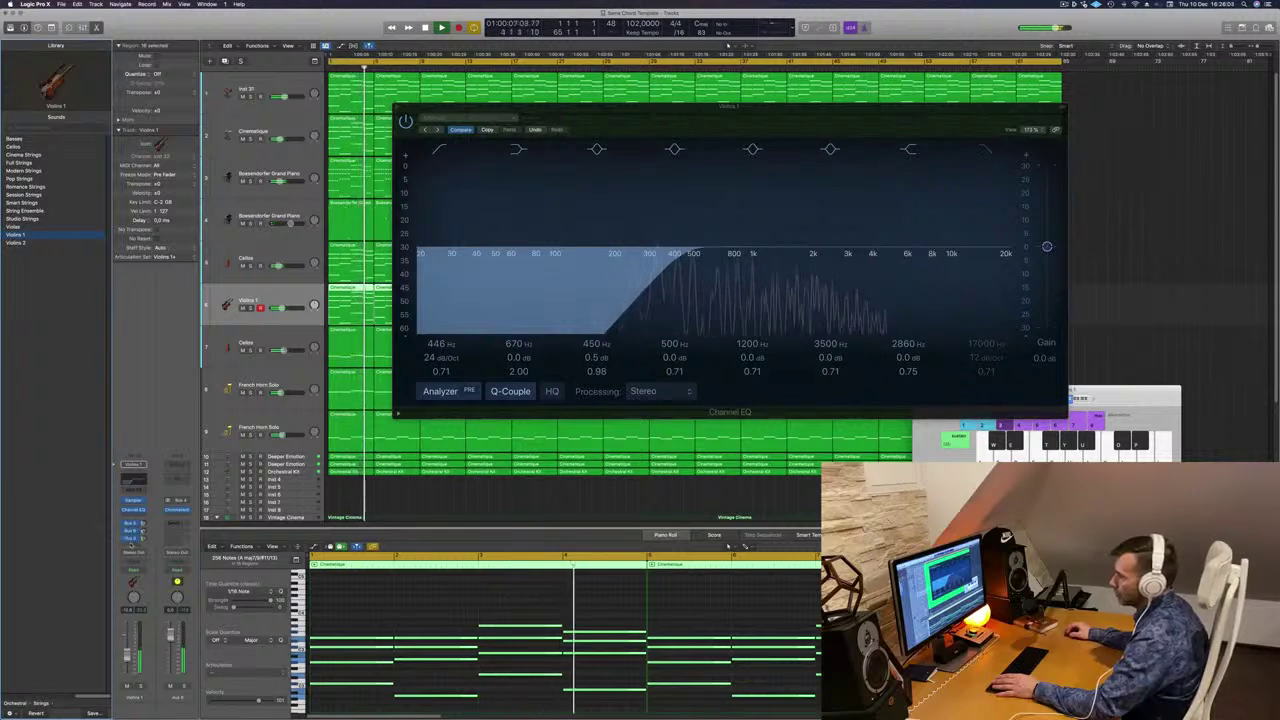
click(131, 543)
mouse_move(150, 555)
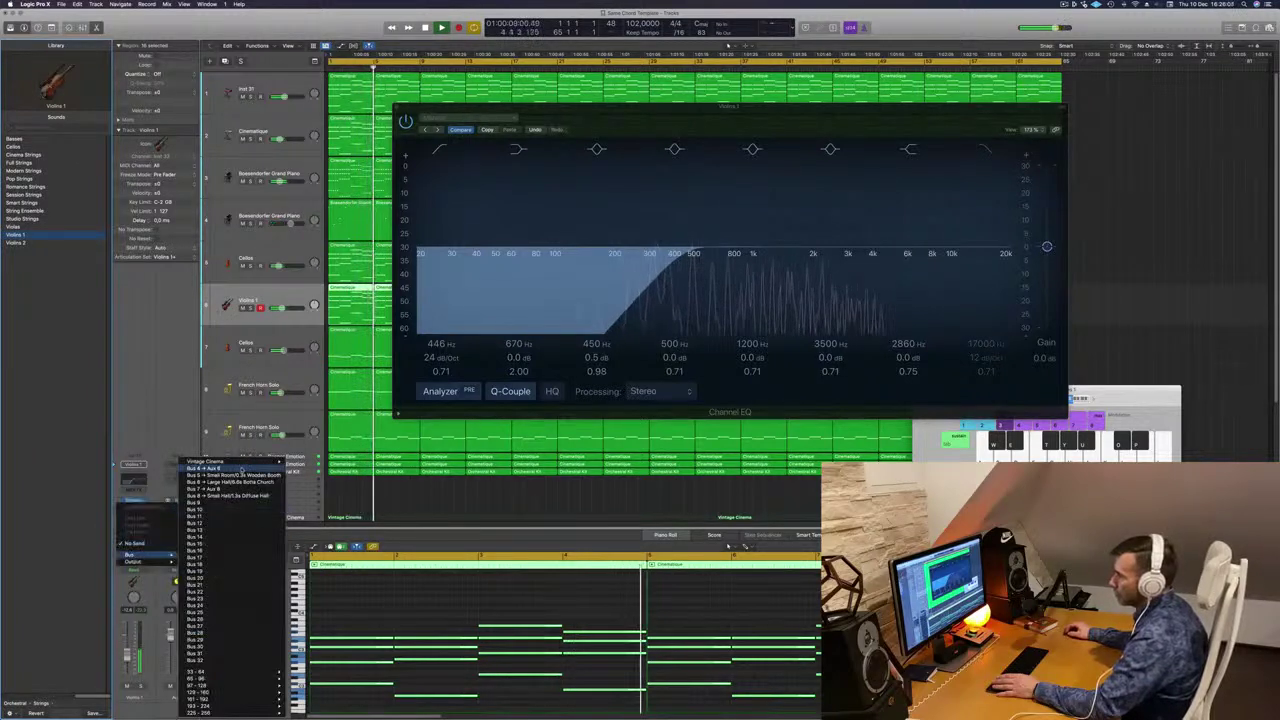
click(236, 489)
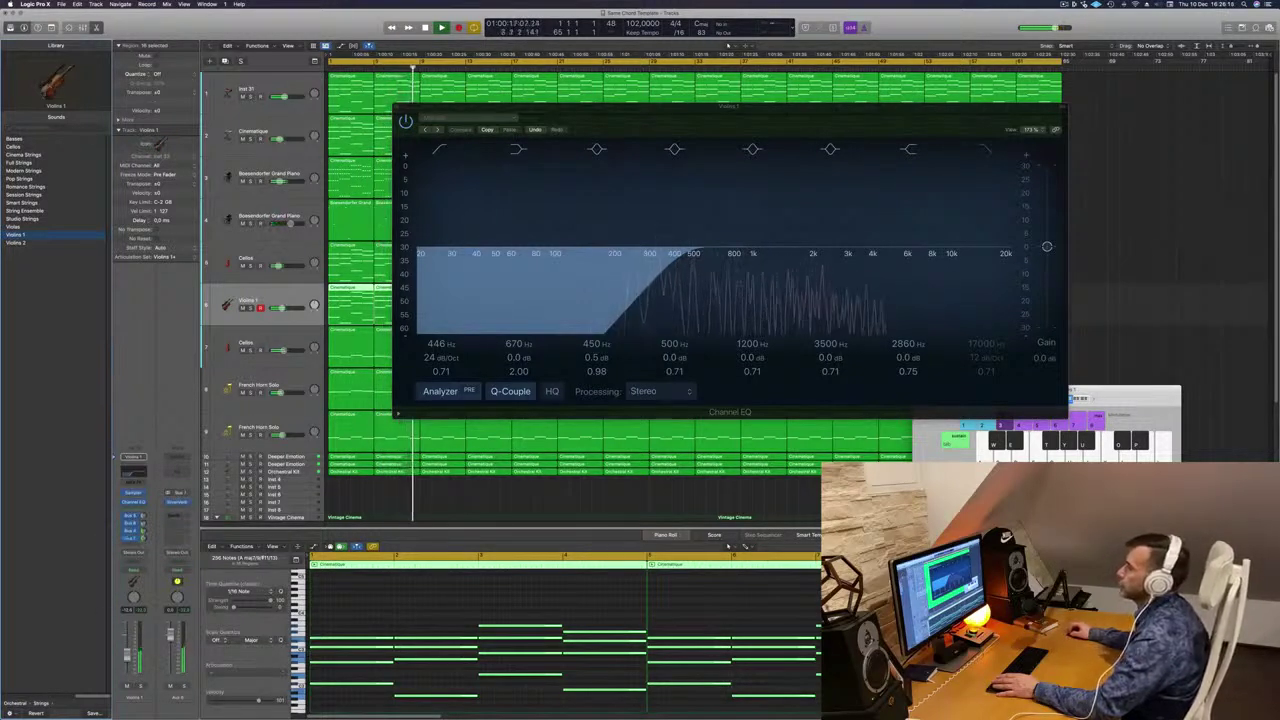
drag(705, 121, 577, 184)
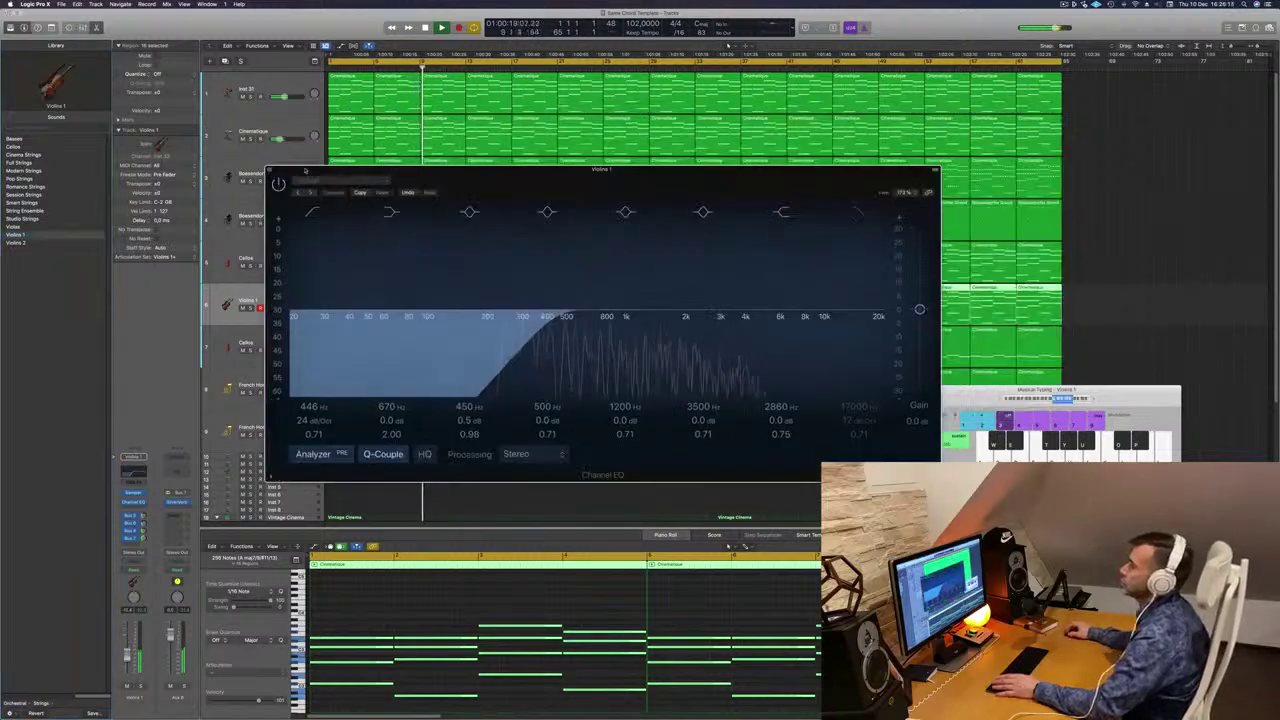
click(269, 170)
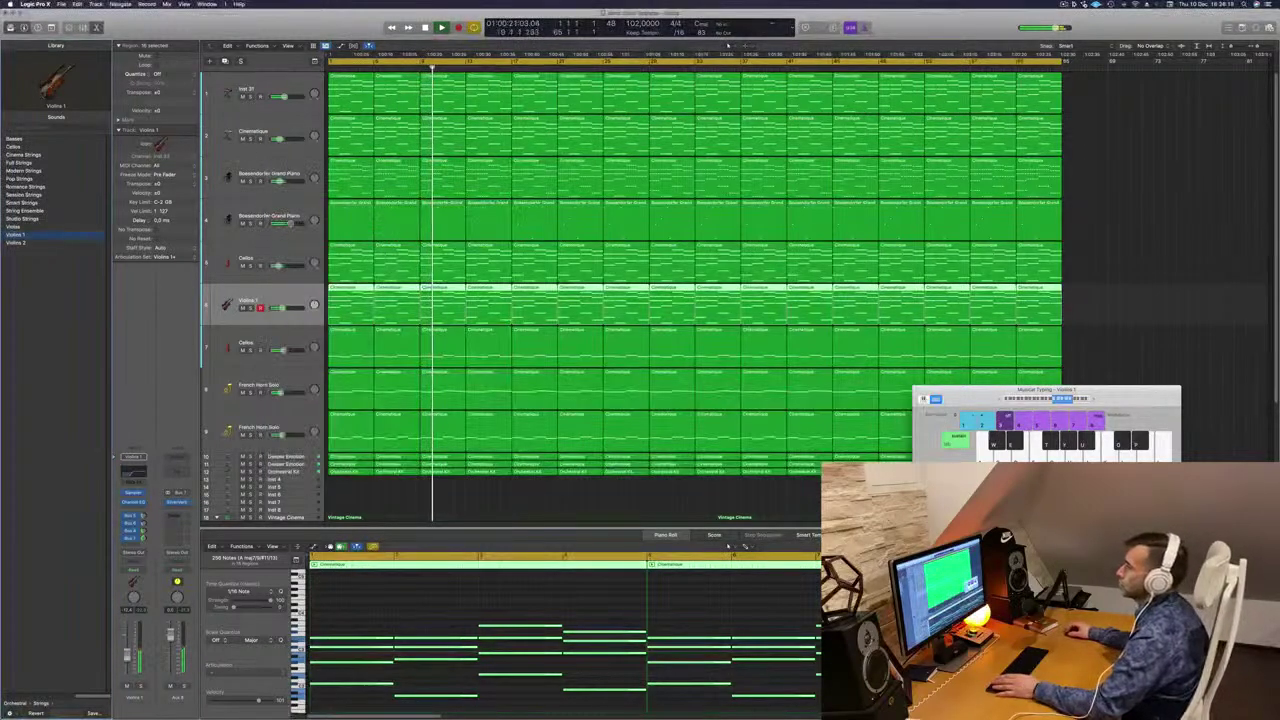
Insert a stereo Compressor after the existing effects on the second Boesendorfer Grand Piano track.
click(232, 221)
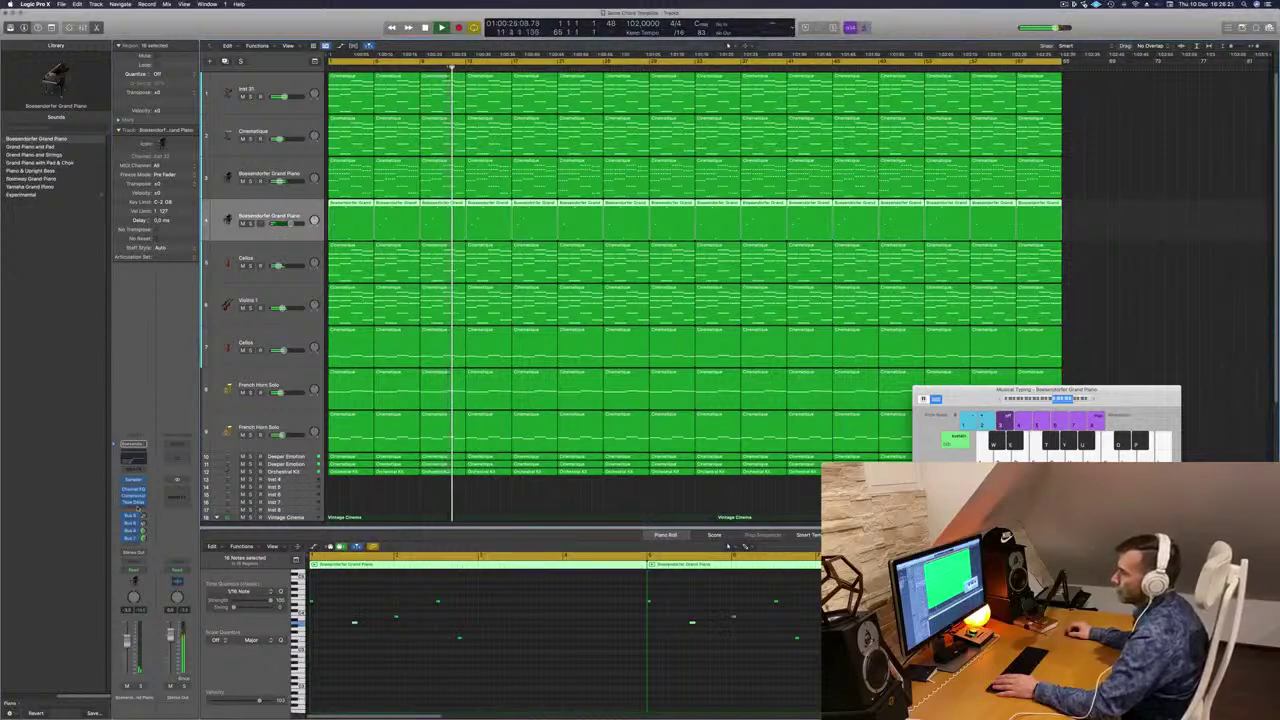
click(135, 509)
mouse_move(140, 545)
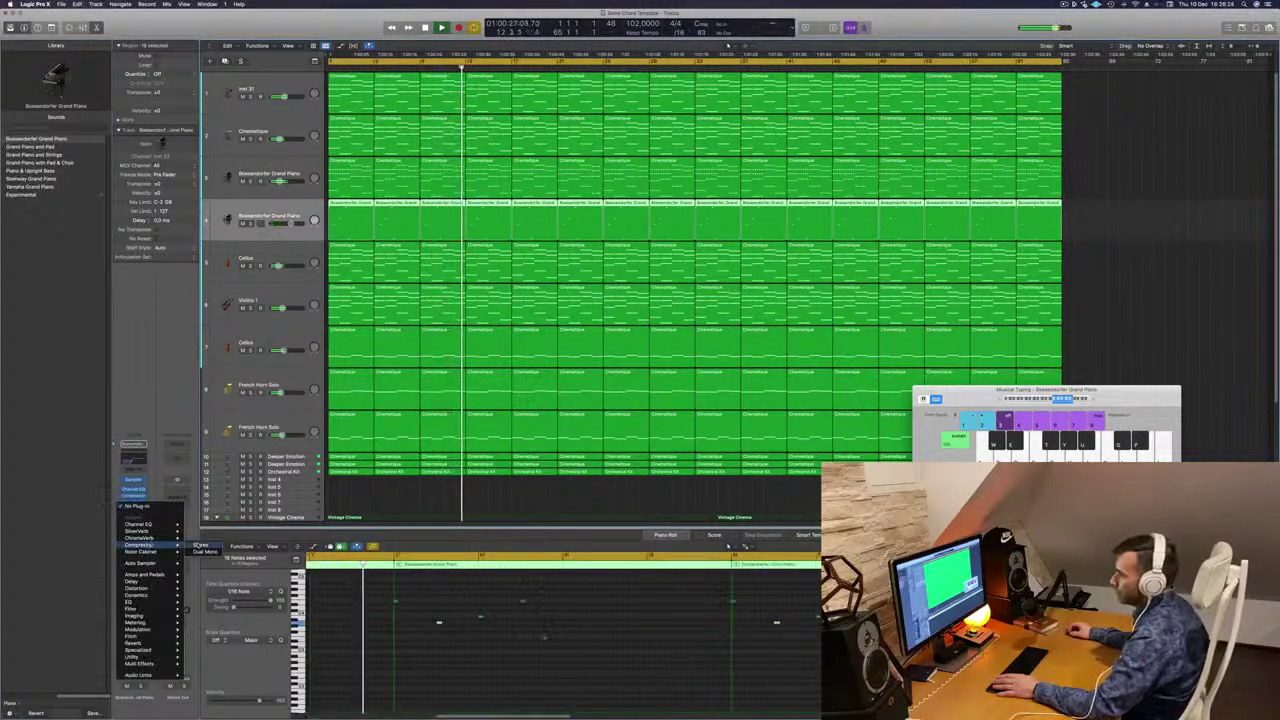
click(200, 545)
drag(625, 122, 702, 214)
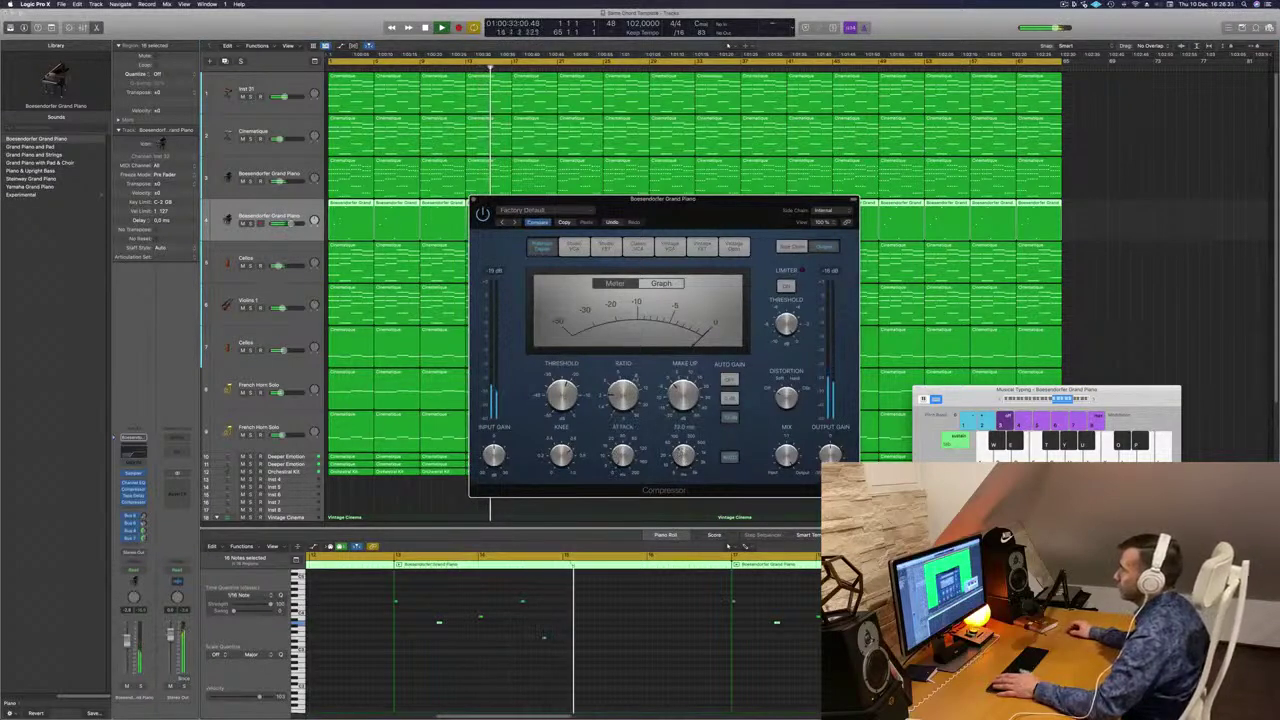
Audition the second piano track's Compressor by stopping and replaying the mix, then close the plug-in window.
key(space)
key(space)
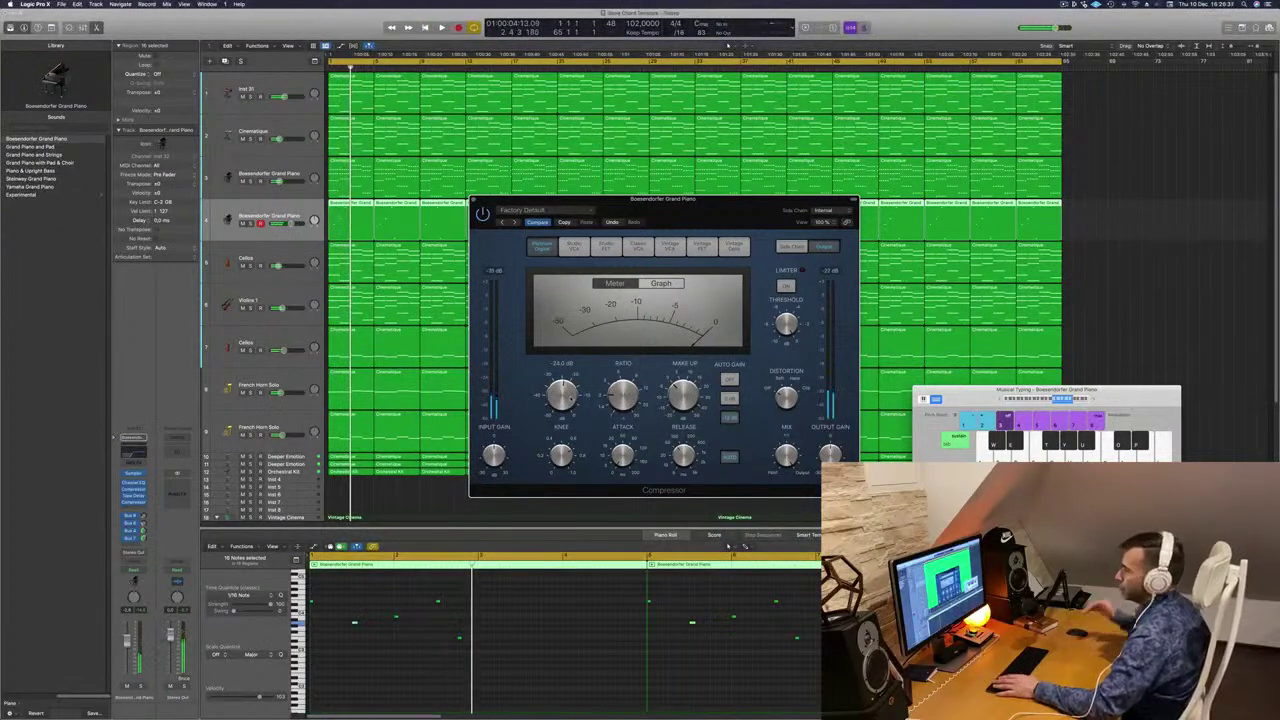
key(space)
key(space)
key(space)
drag(768, 204, 720, 173)
key(space)
key(space)
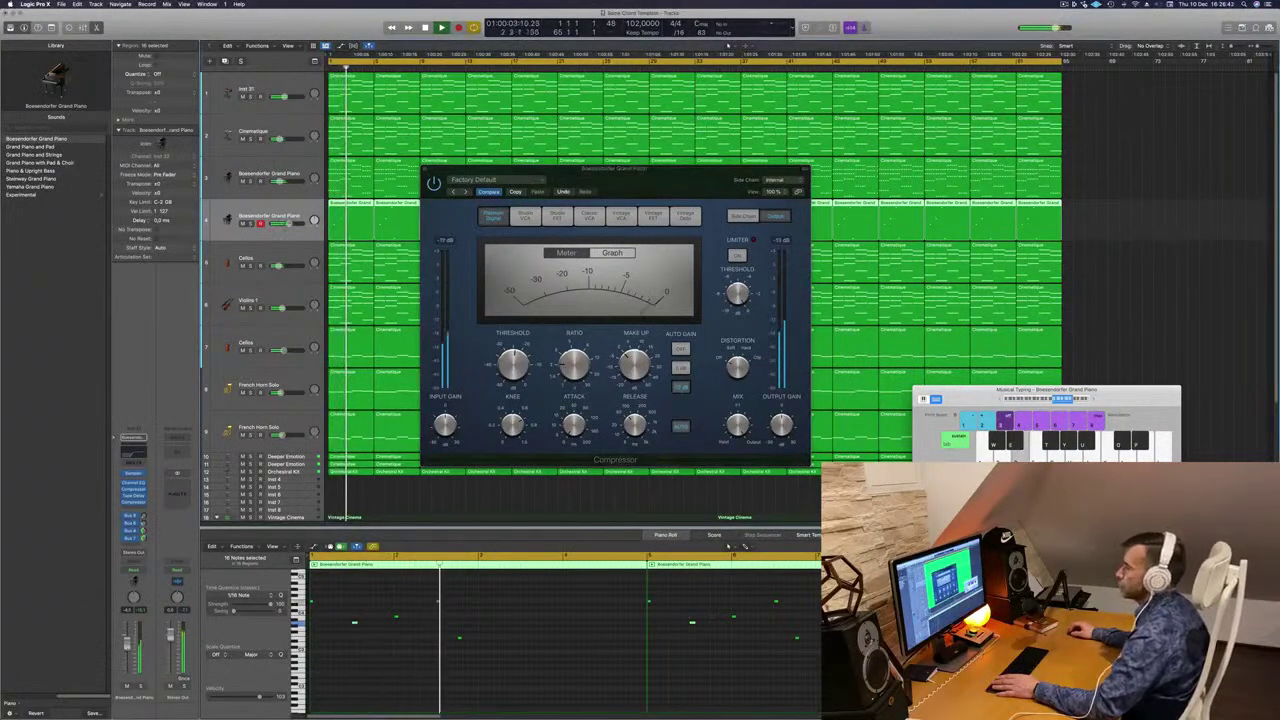
drag(706, 176, 596, 243)
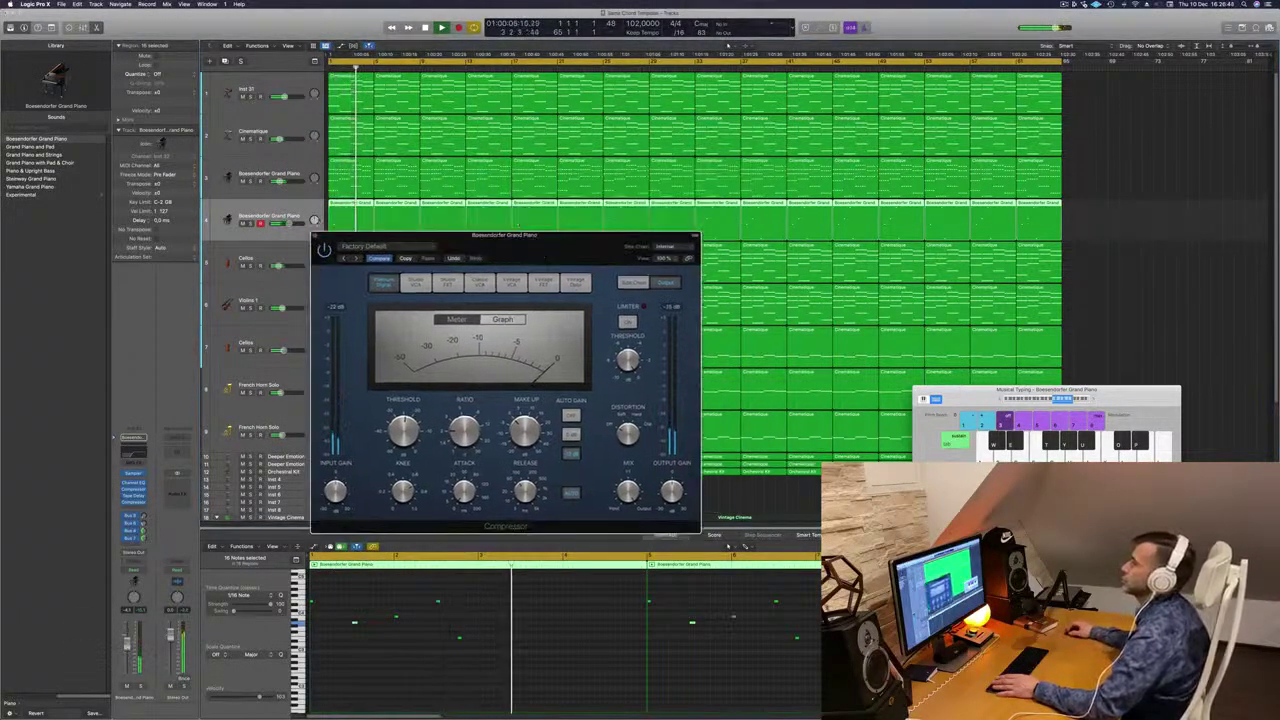
click(315, 236)
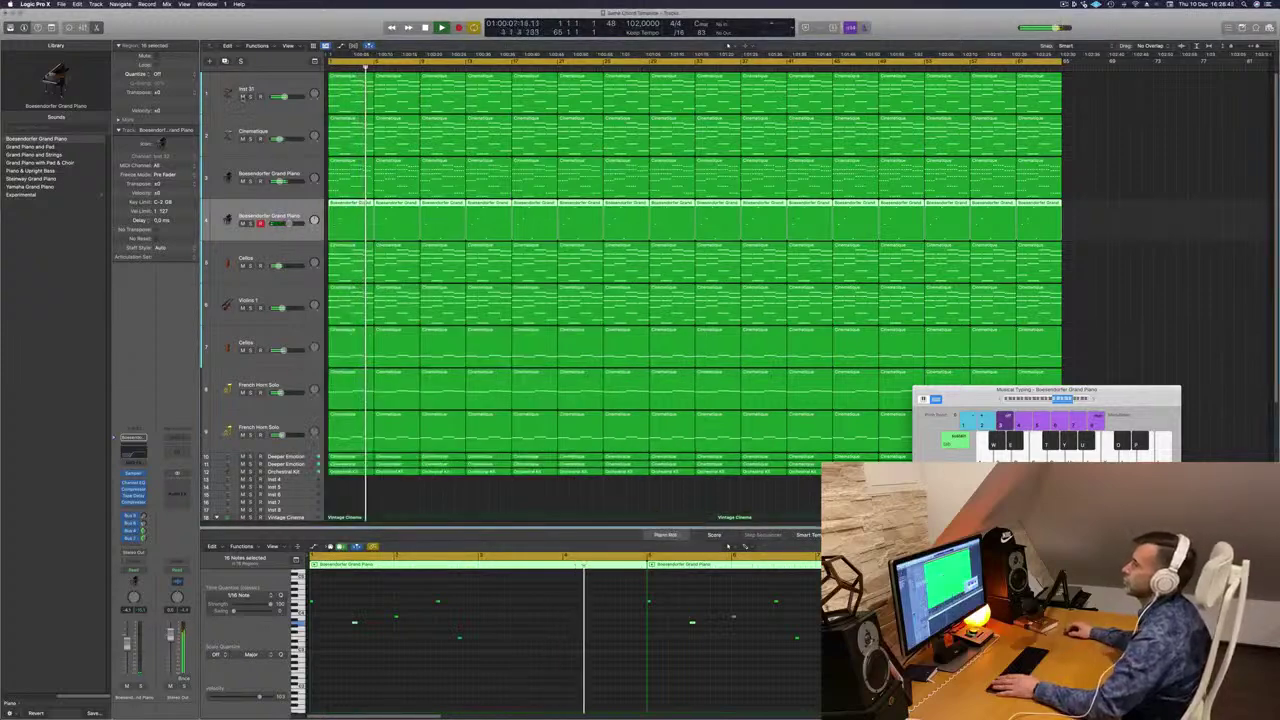
Compare the mix with the Inst 31 track muted and unmuted, replay from the start, and rename that track Arp.
click(242, 96)
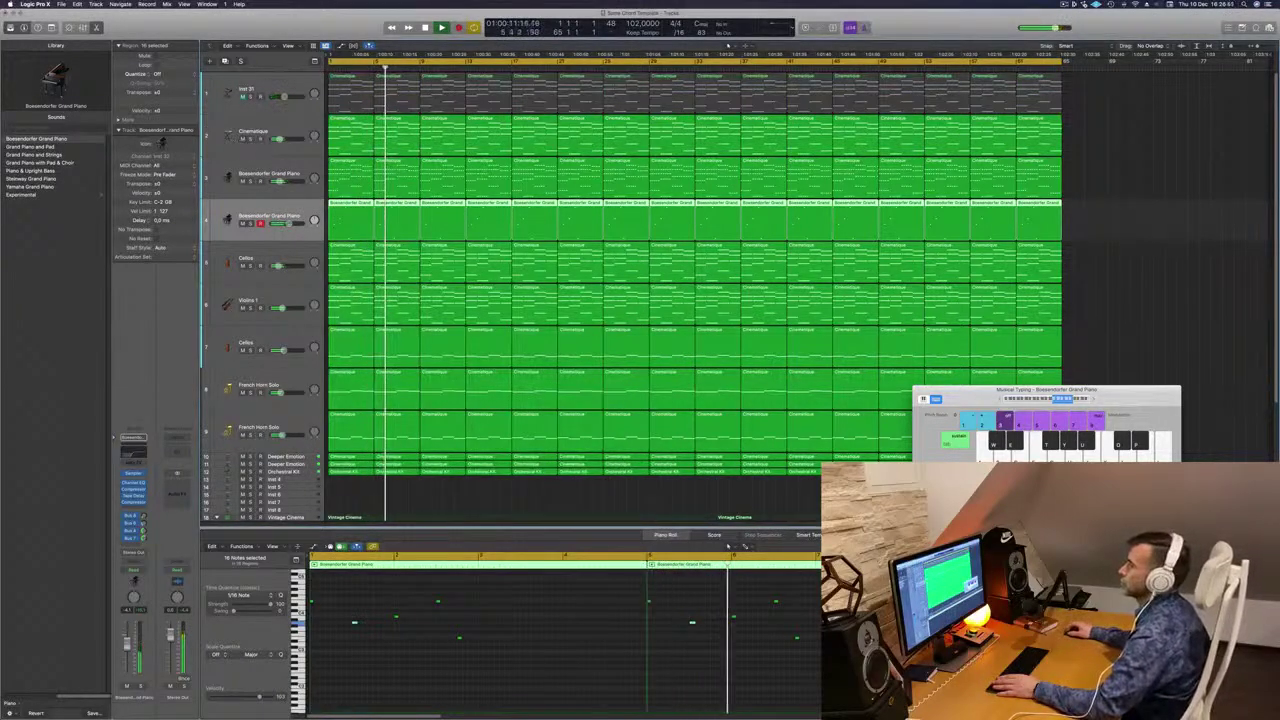
click(242, 96)
key(Return)
double_click(250, 88)
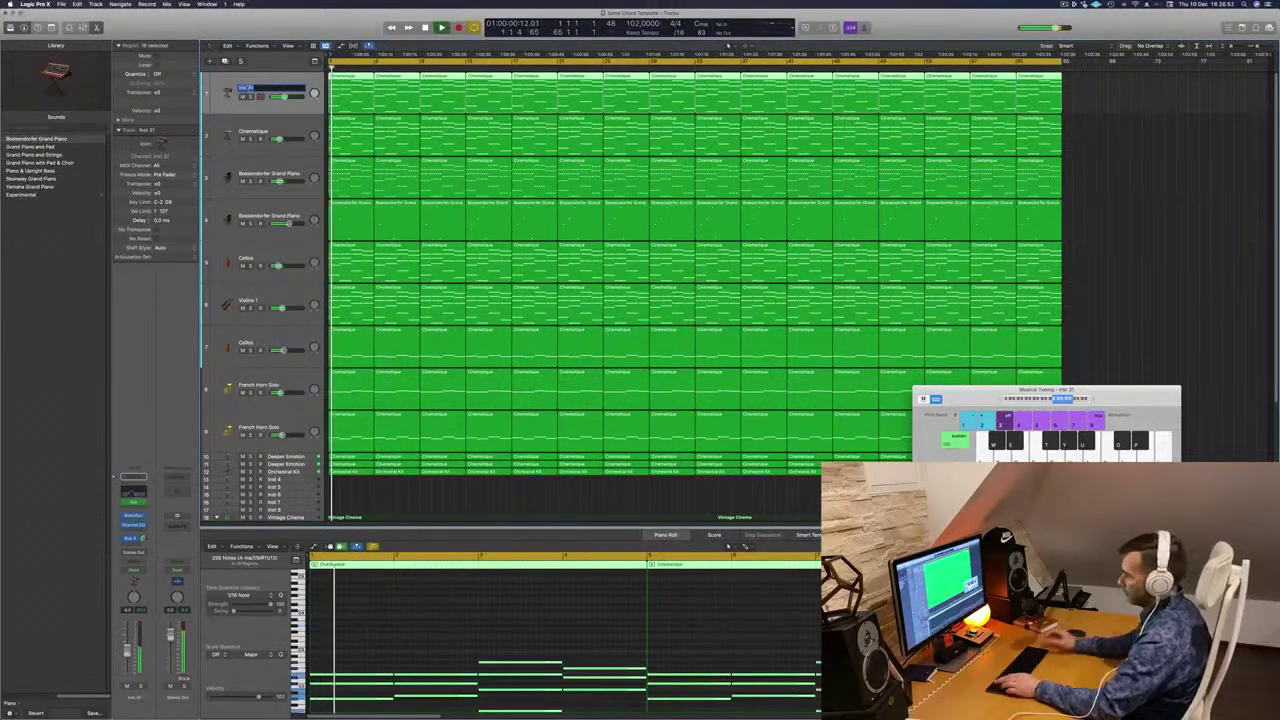
text(Arp)
key(Return)
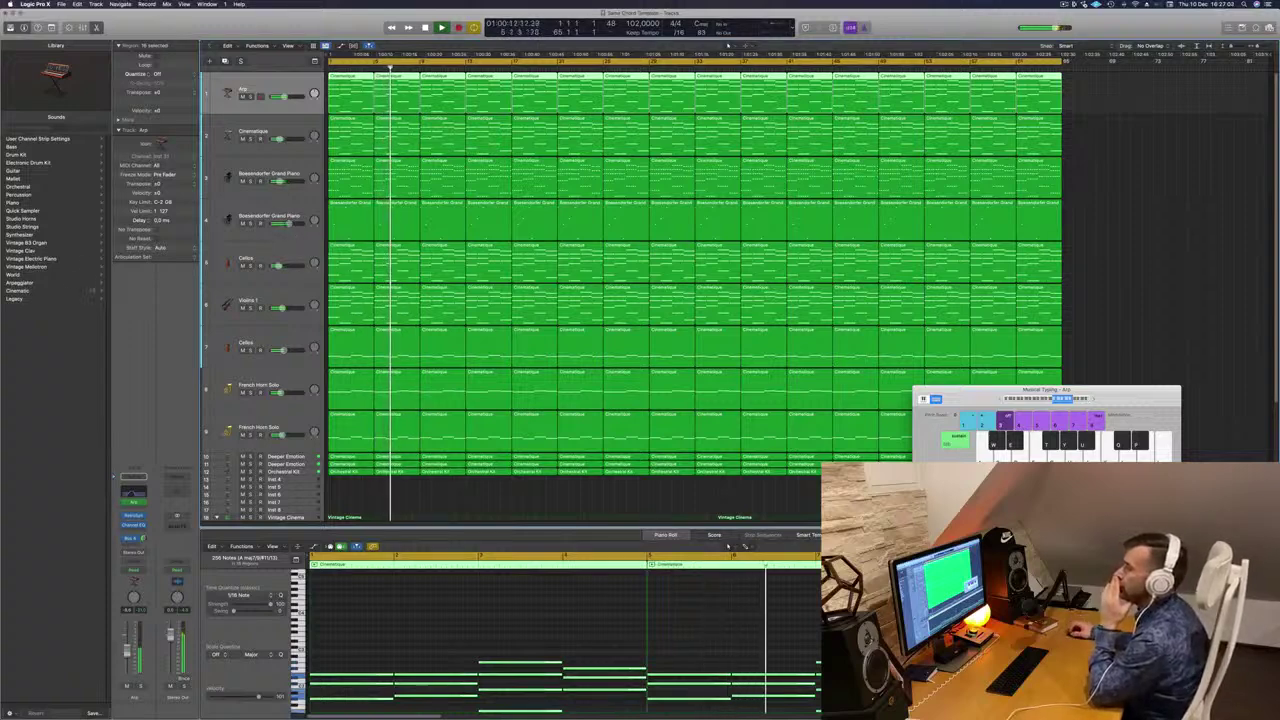
Add a duplicate of the Violins 1 track below it and load the Timpani patch from Orchestral Percussion.
click(271, 386)
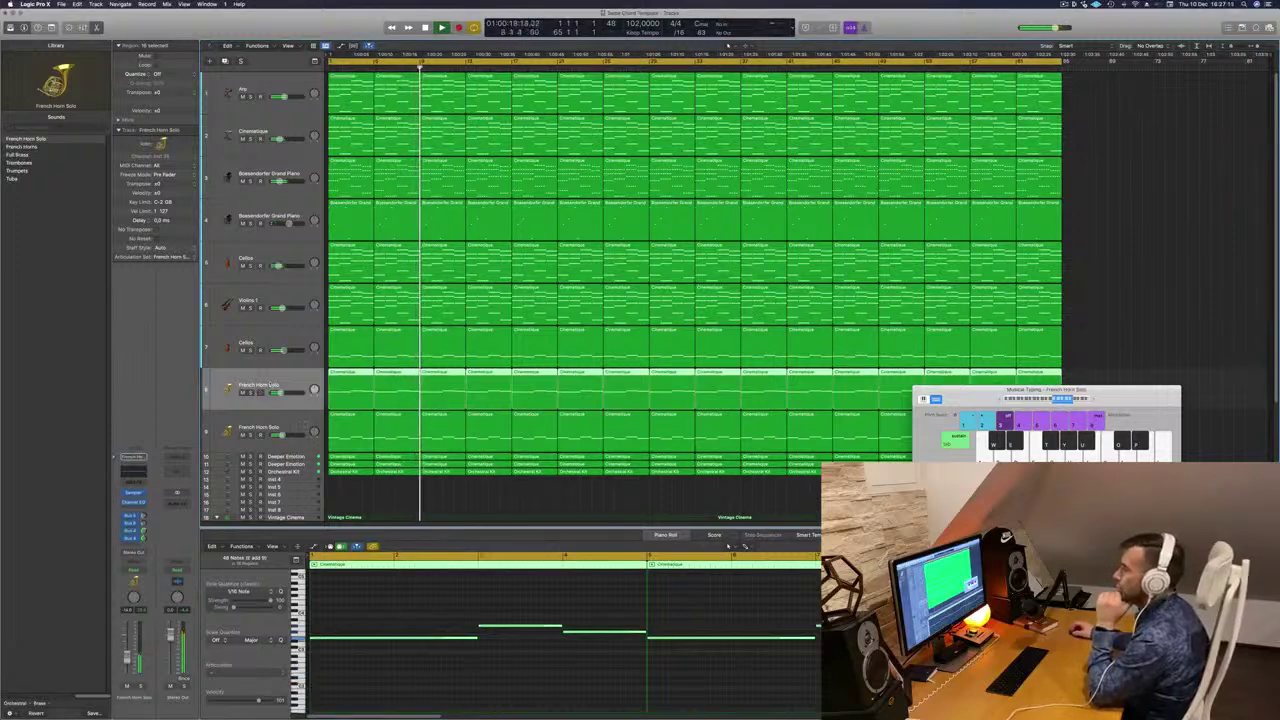
click(270, 428)
click(262, 301)
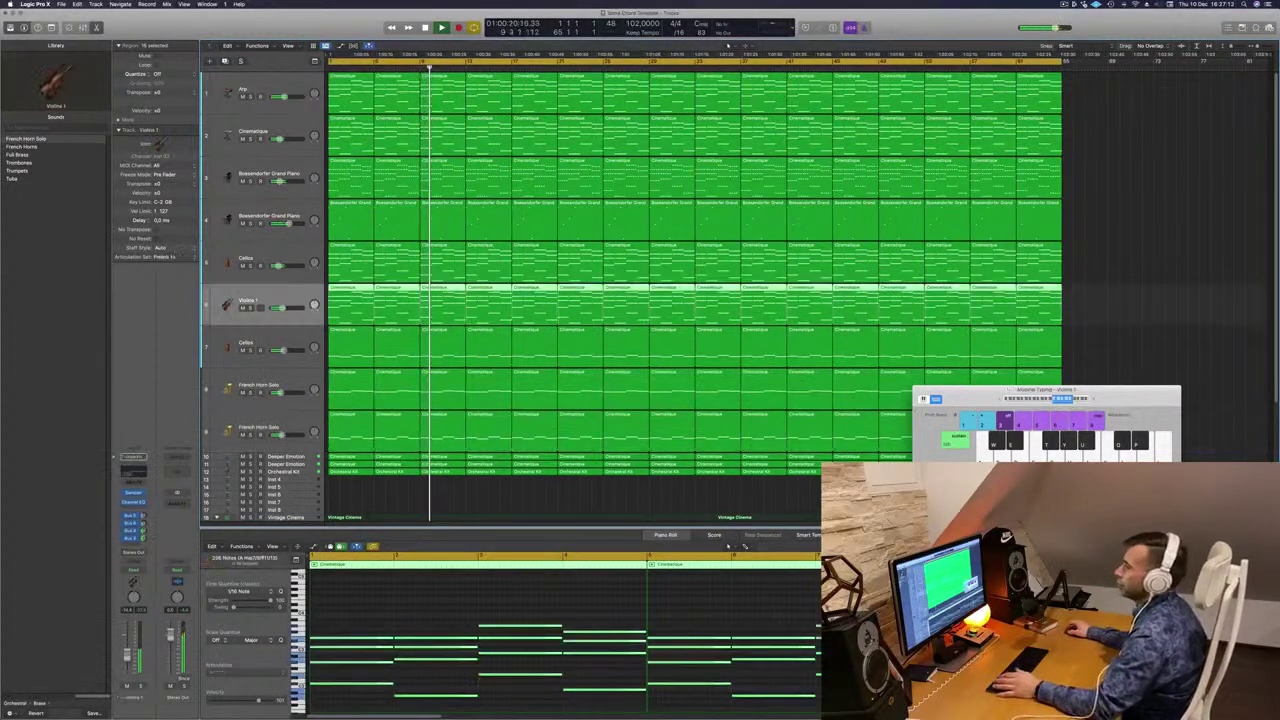
click(226, 61)
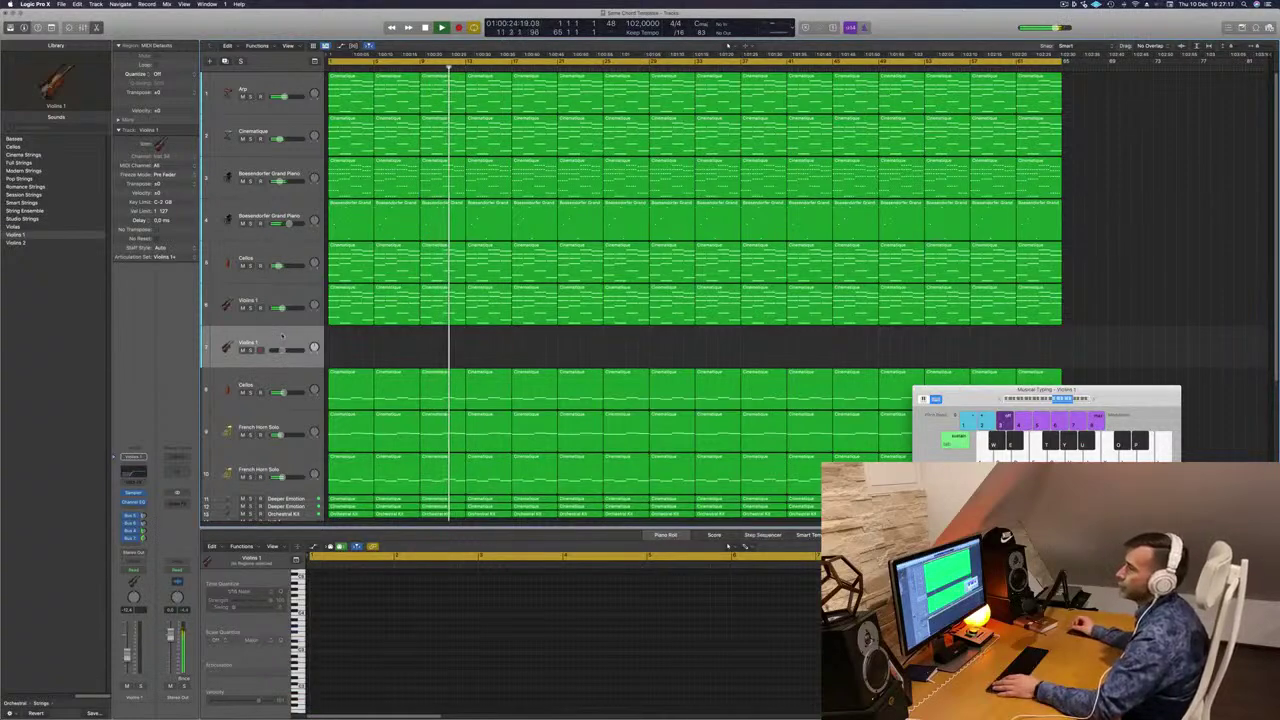
click(12, 704)
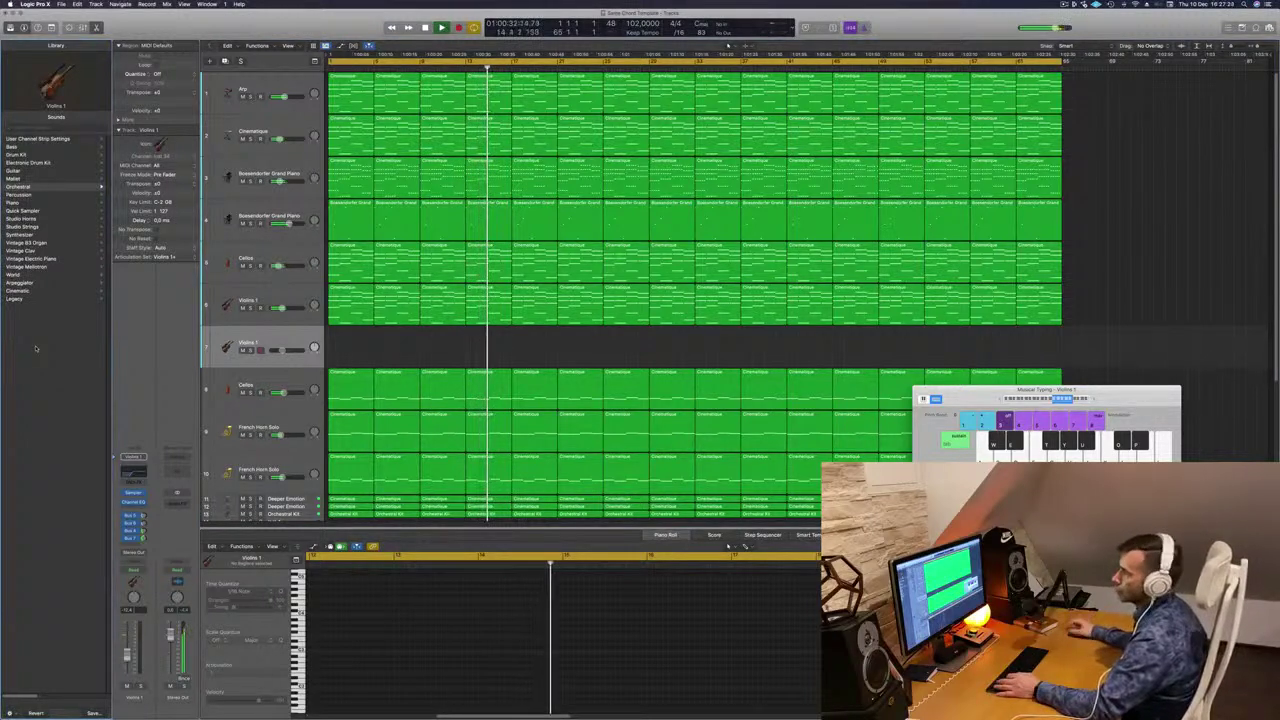
click(19, 186)
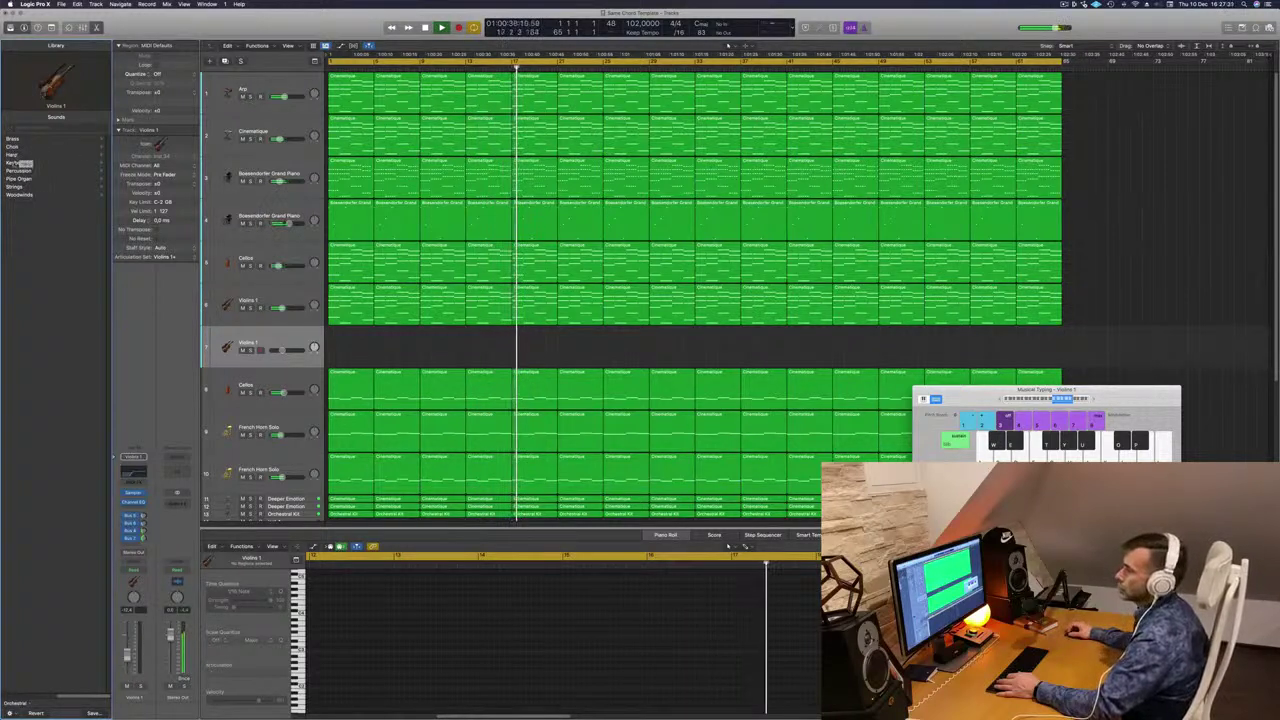
click(19, 170)
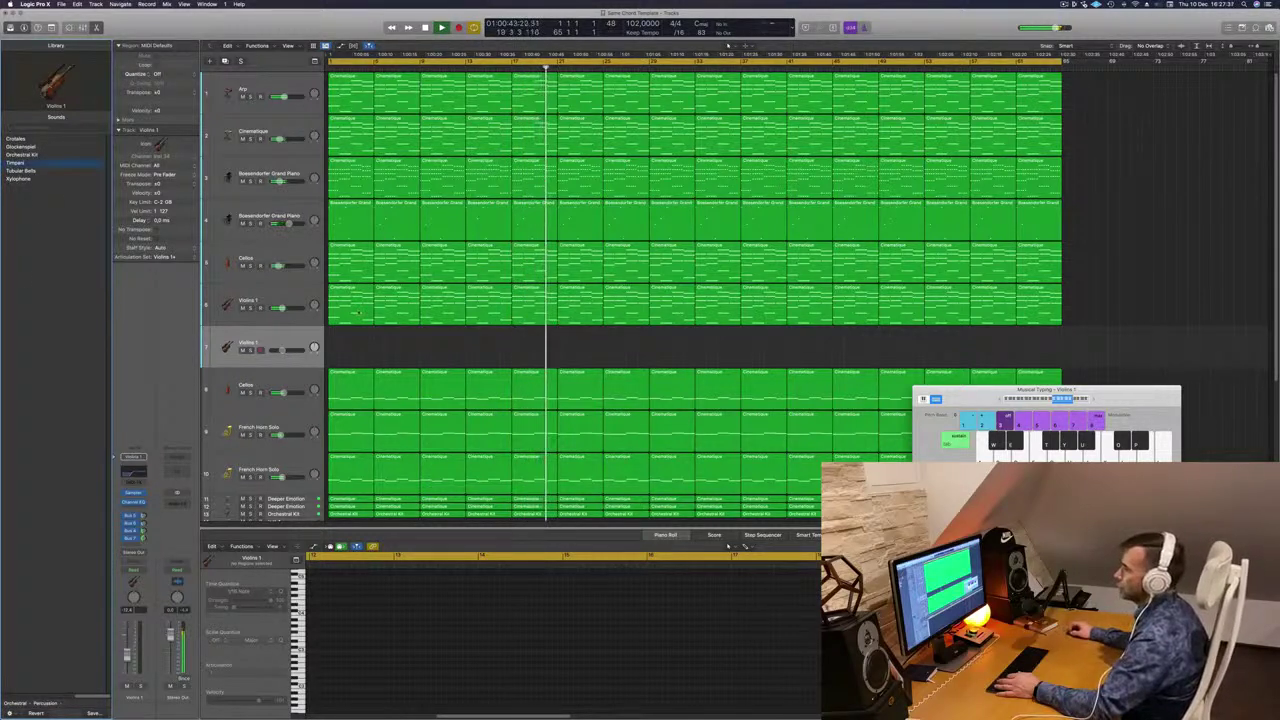
Copy the first Violins 1 chord region onto the Timpani track and audition it in solo from the start.
click(350, 296)
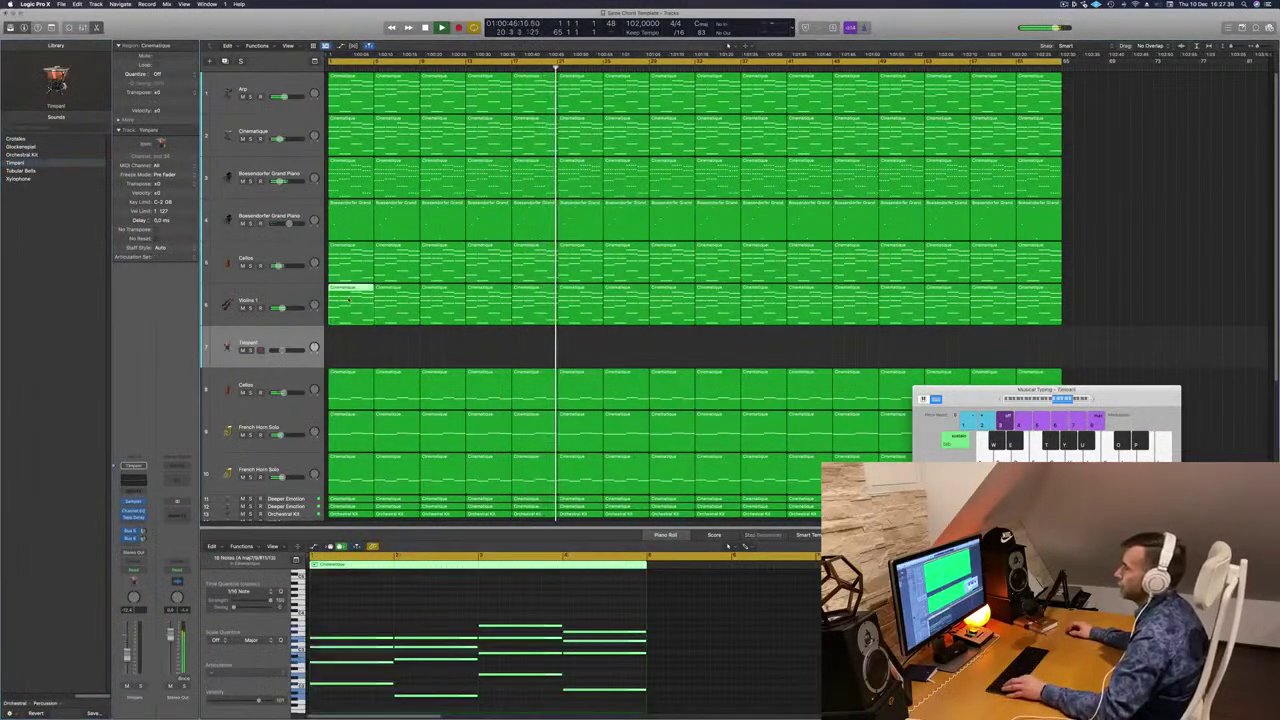
drag(348, 297, 350, 341)
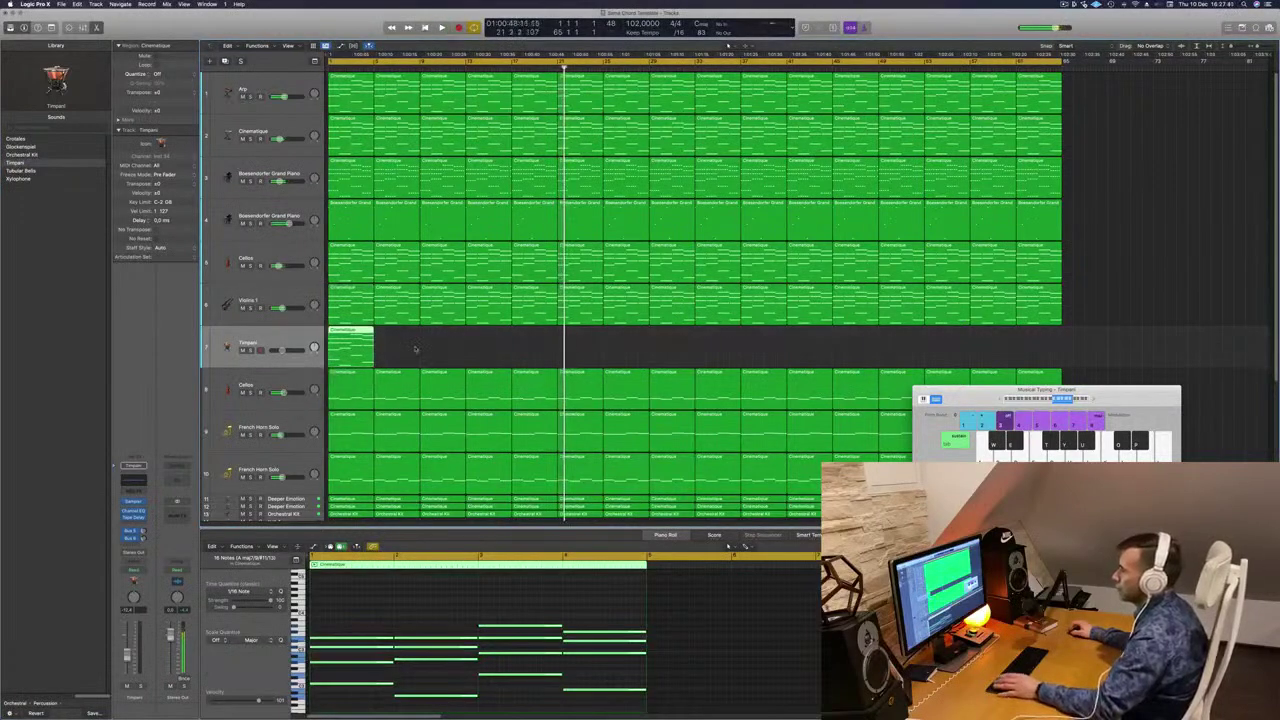
key(Return)
key(s)
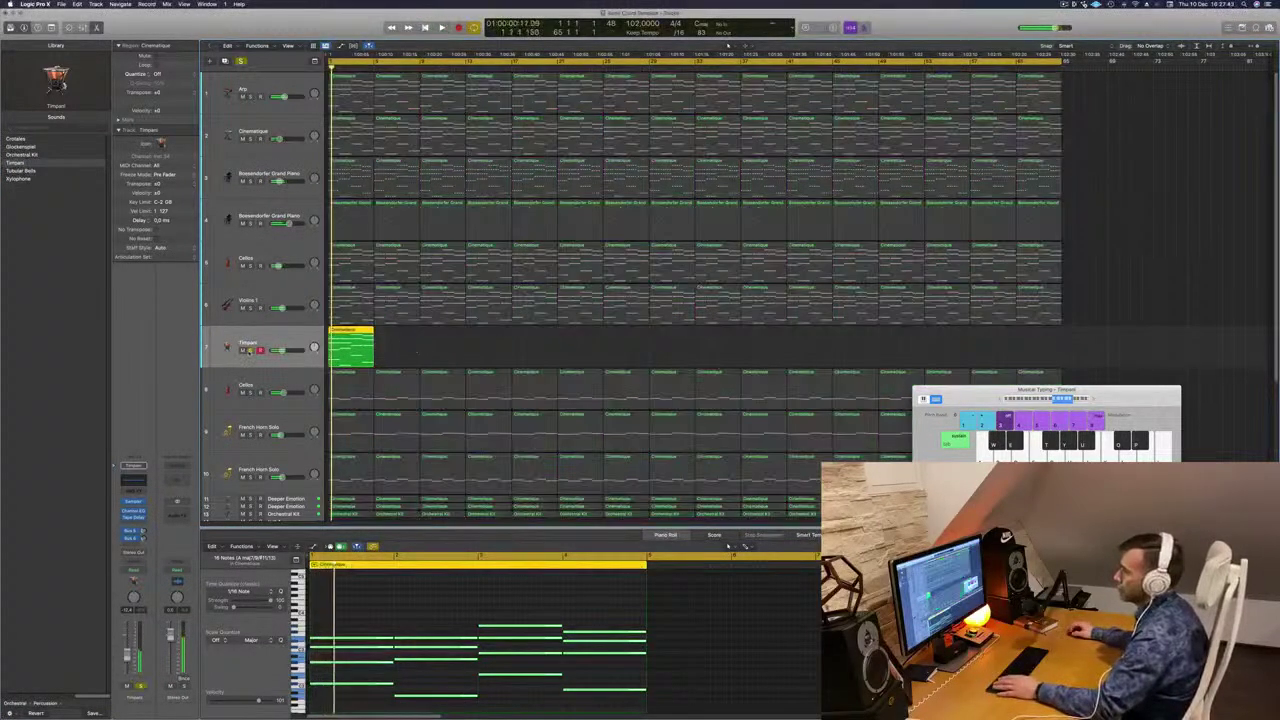
key(s)
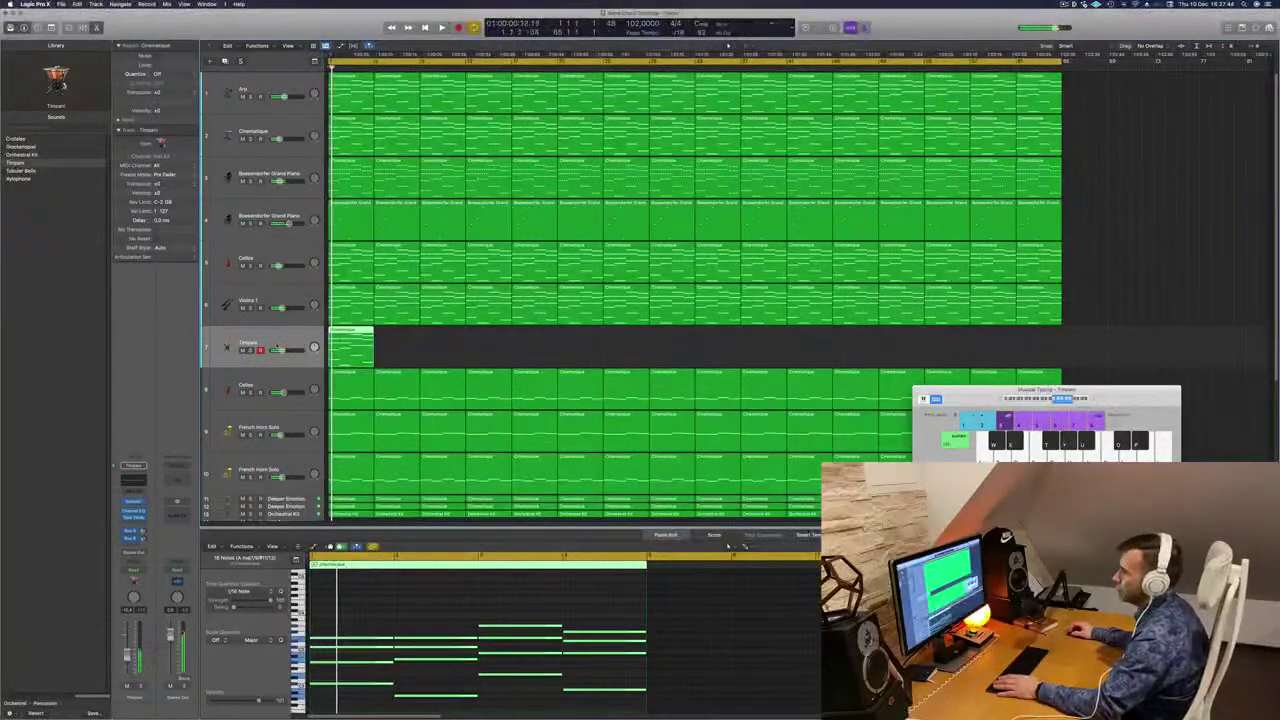
key(Return)
Insert an Arpeggiator MIDI effect on the Timpani track, check it in solo, and replay the full mix from the start.
click(143, 490)
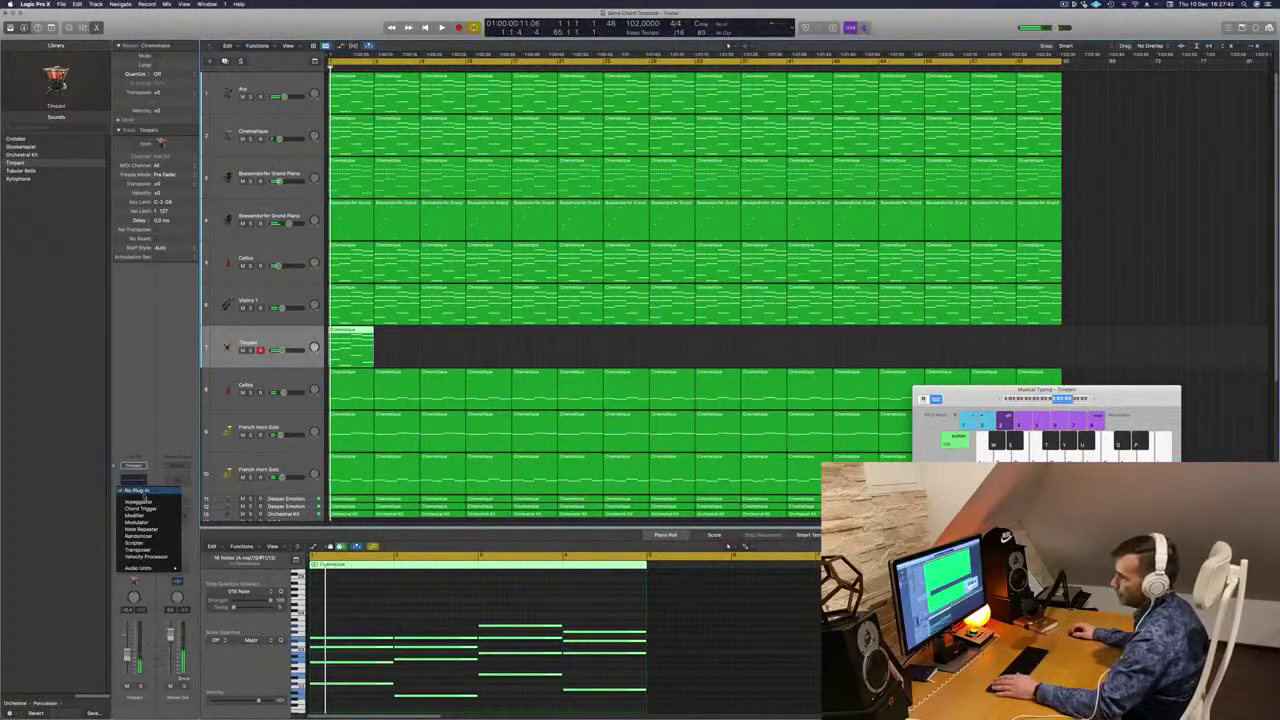
click(139, 501)
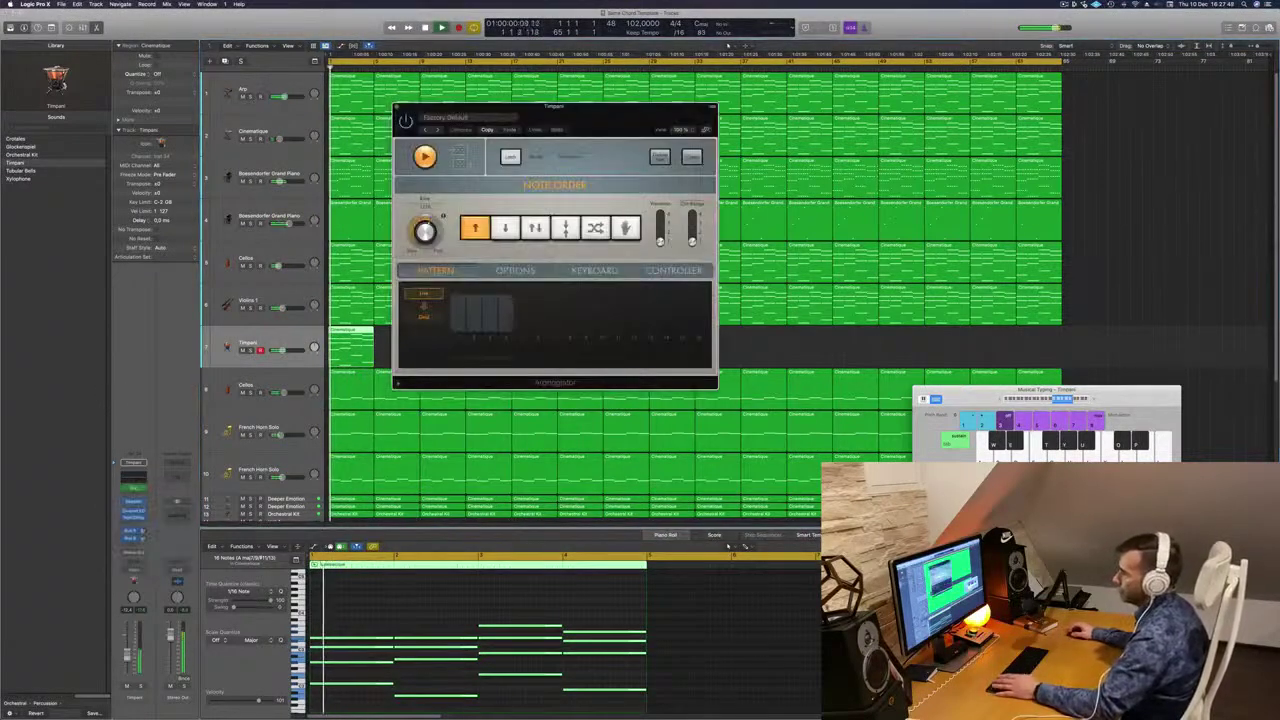
click(140, 687)
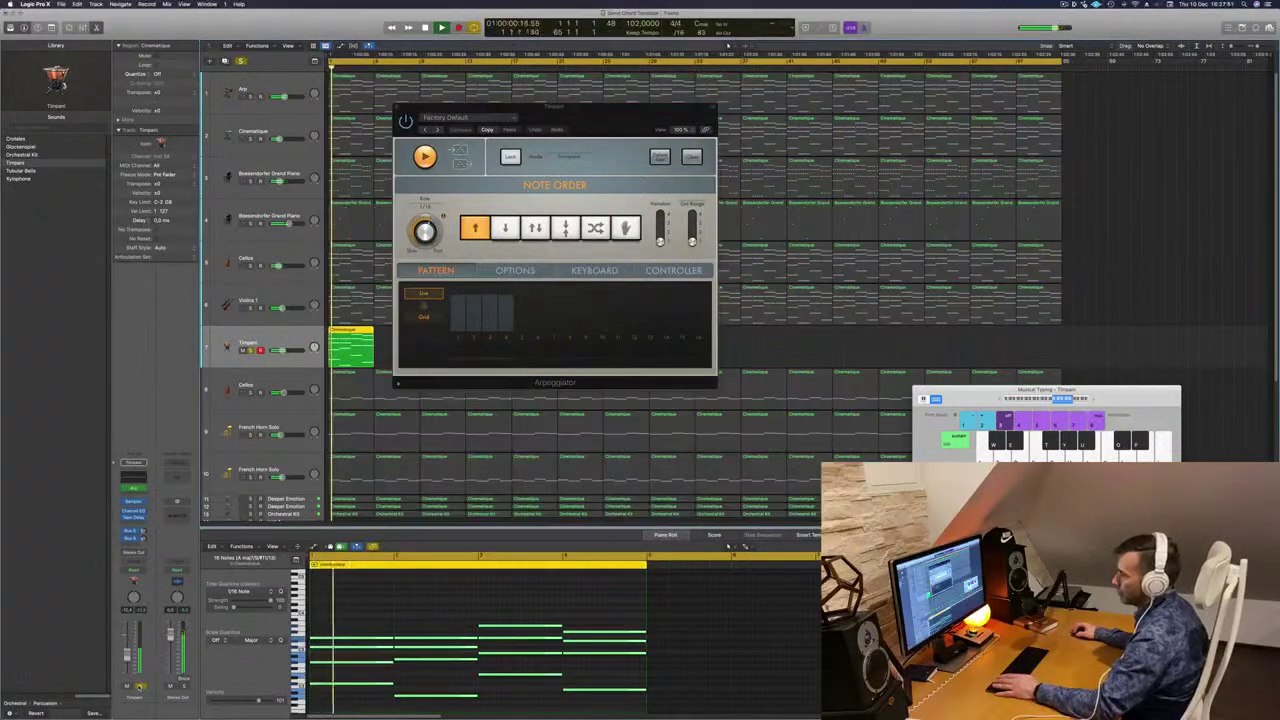
click(140, 687)
key(Return)
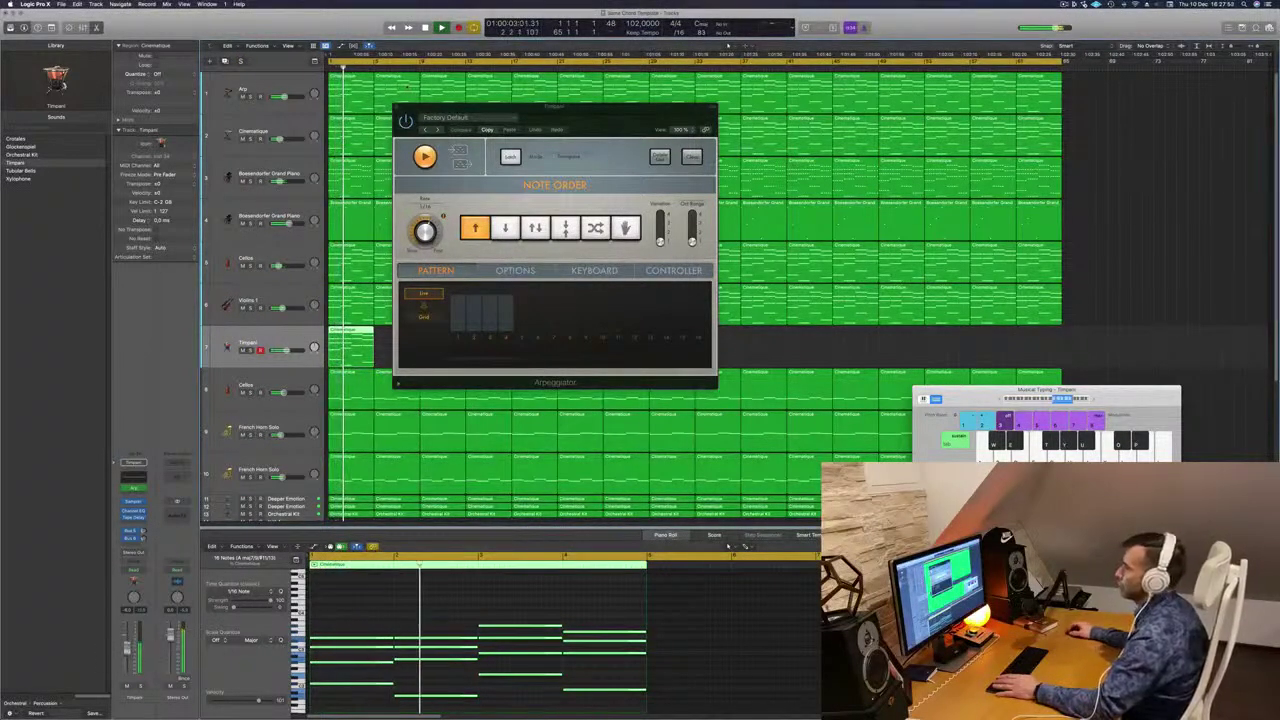
Delete the upper chord notes from the Timpani region, keeping only the lowest note of each chord, and resume playback.
drag(580, 113, 450, 161)
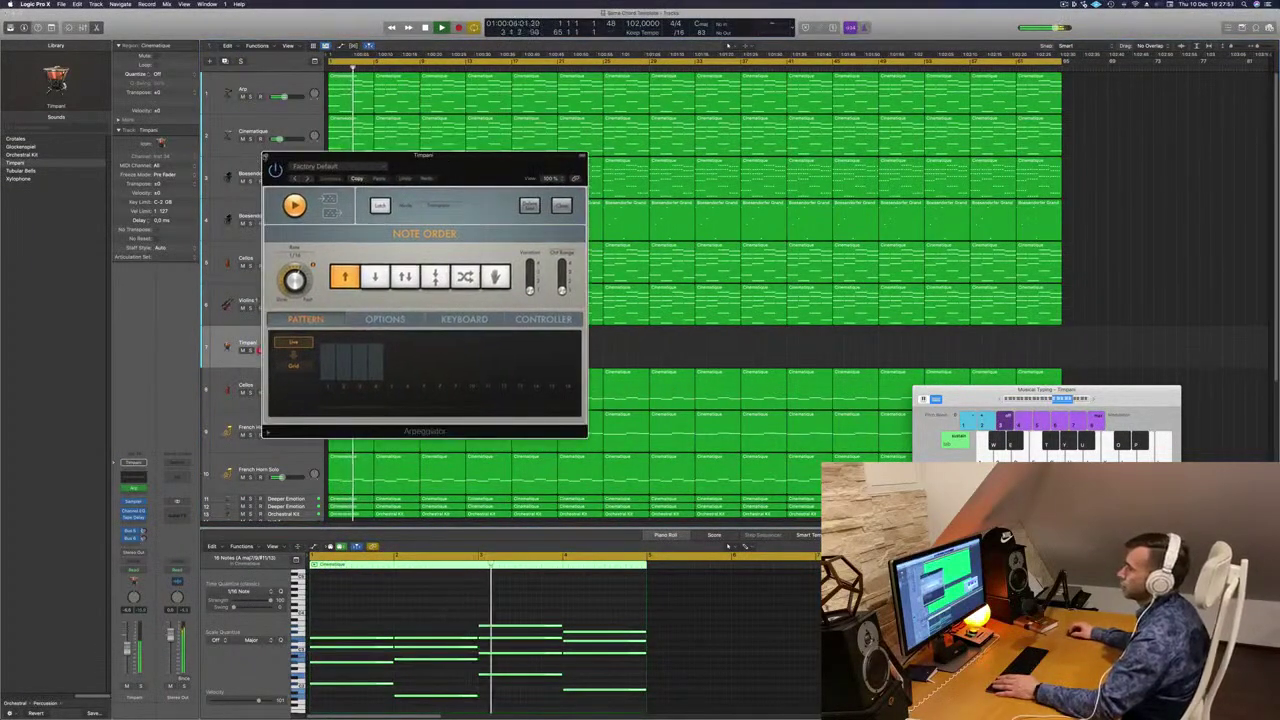
click(265, 156)
drag(346, 612, 568, 665)
key(Delete)
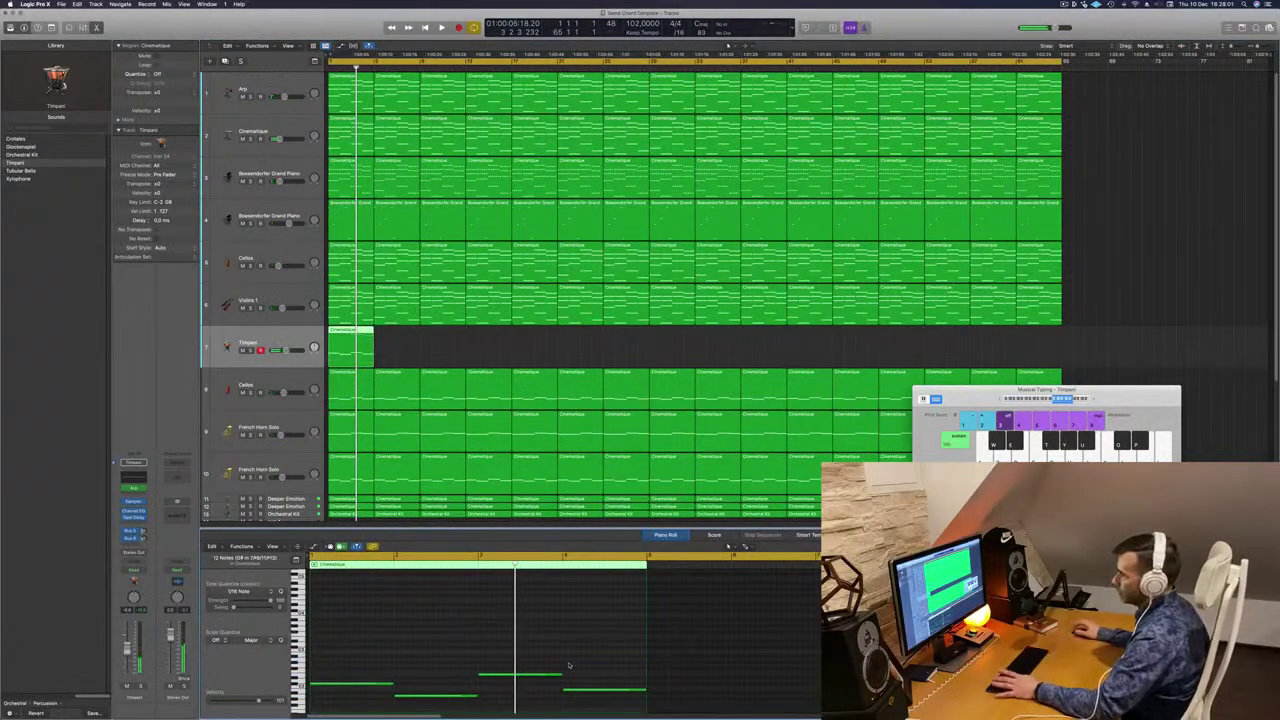
key(space)
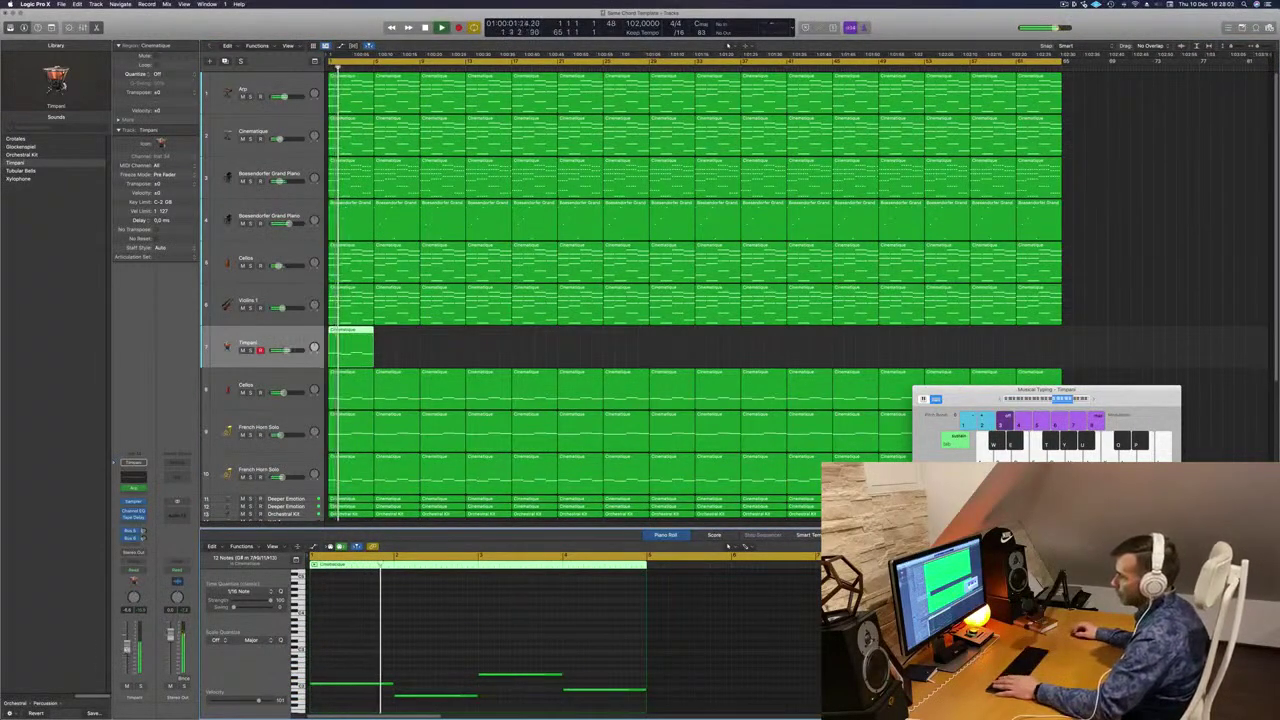
Transpose the remaining Timpani notes down one octave and replay from the start.
drag(343, 643, 528, 689)
key(alt+shift+Down)
key(Return)
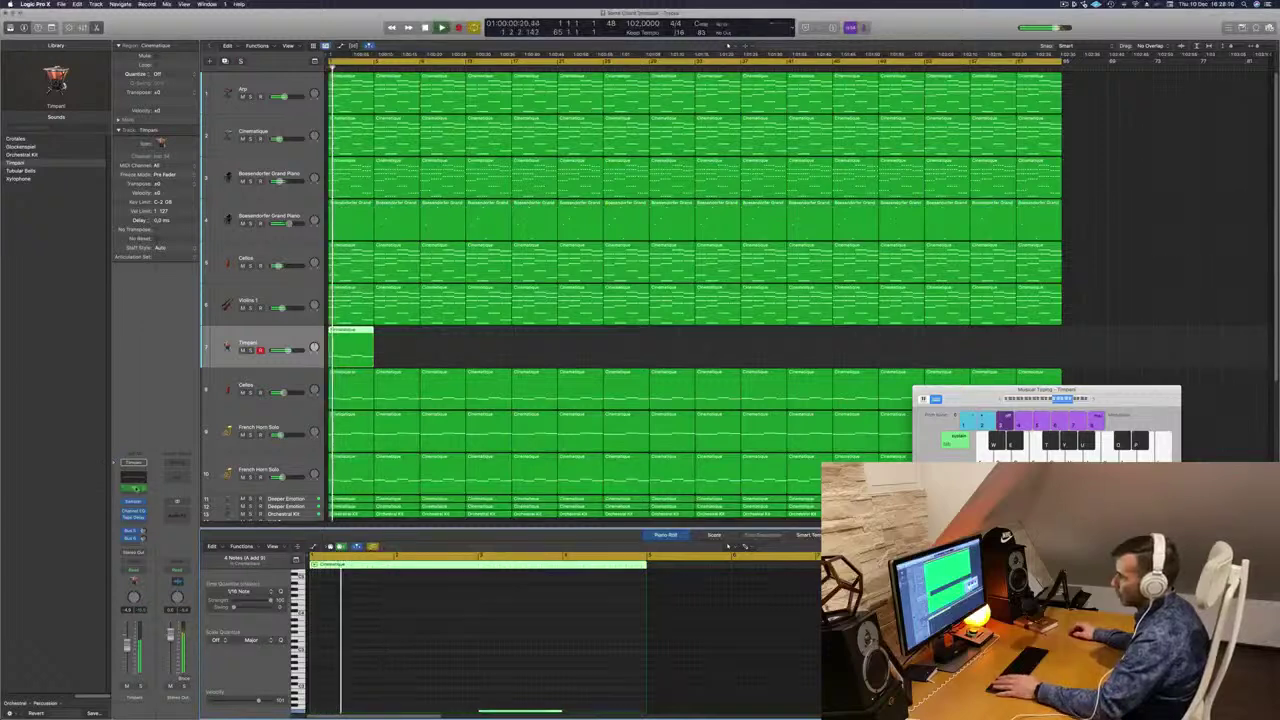
Set the Timpani track's Arpeggiator rate to 1/8, check the track briefly in solo, and replay from the start.
click(136, 489)
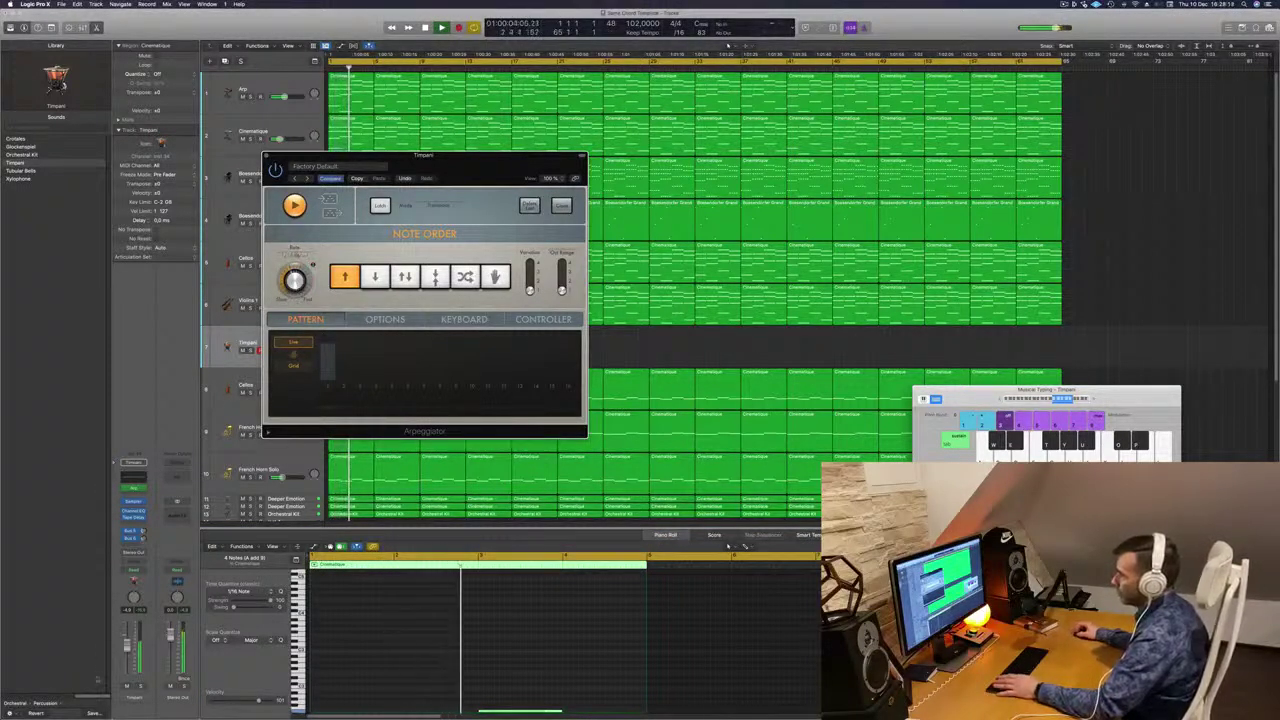
click(140, 686)
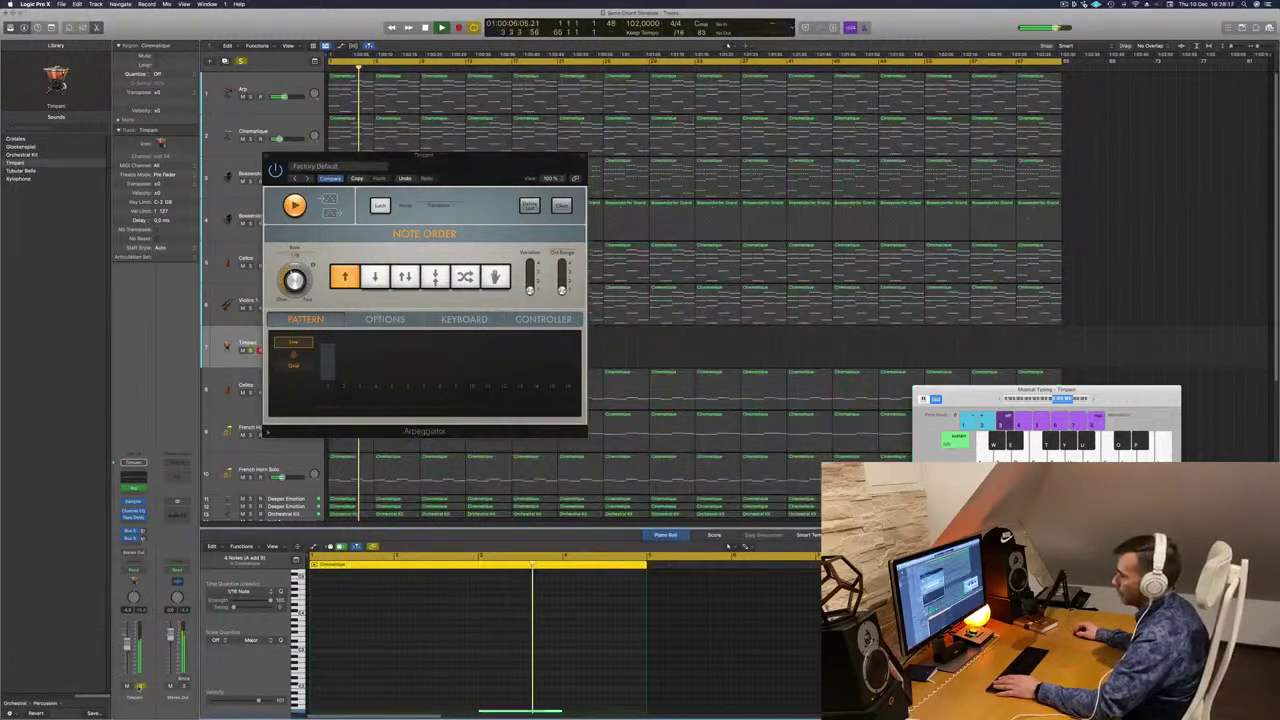
click(140, 687)
key(Return)
Transpose all the Timpani notes down another octave, play the result, and close the Arpeggiator window.
scroll(373, 651, down, 5)
key(space)
key(super+a)
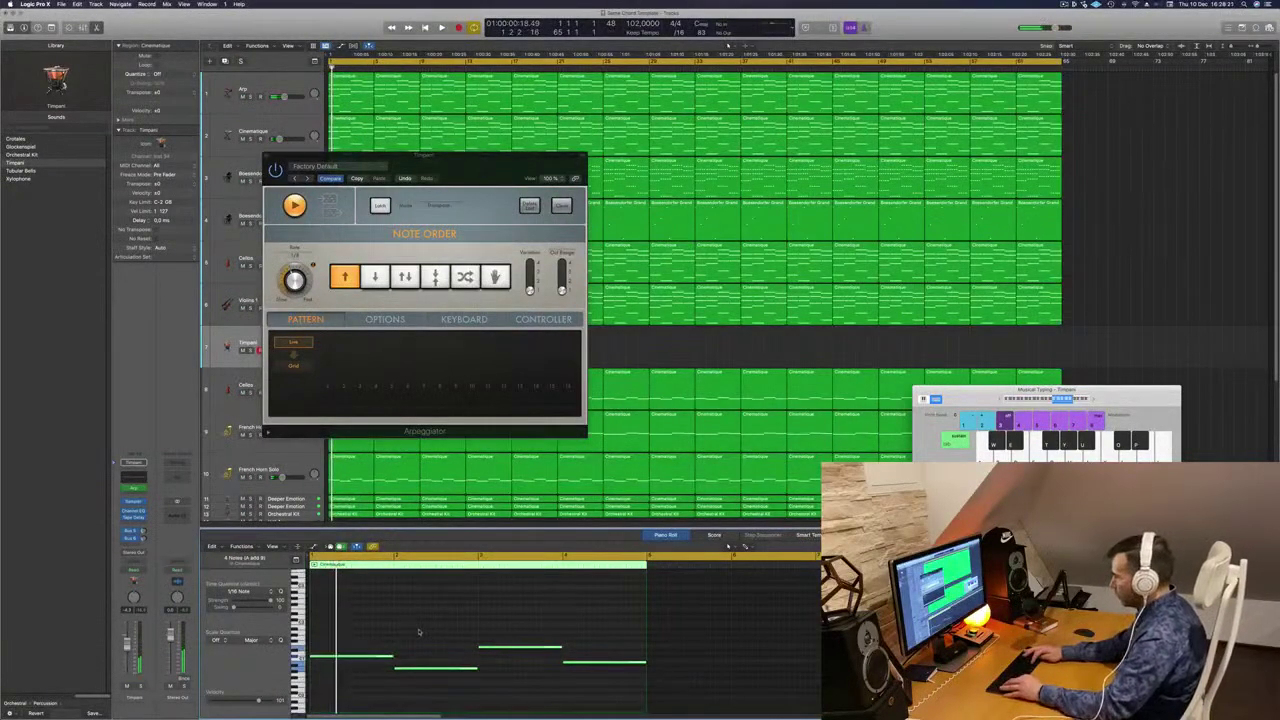
key(shift+alt+Down)
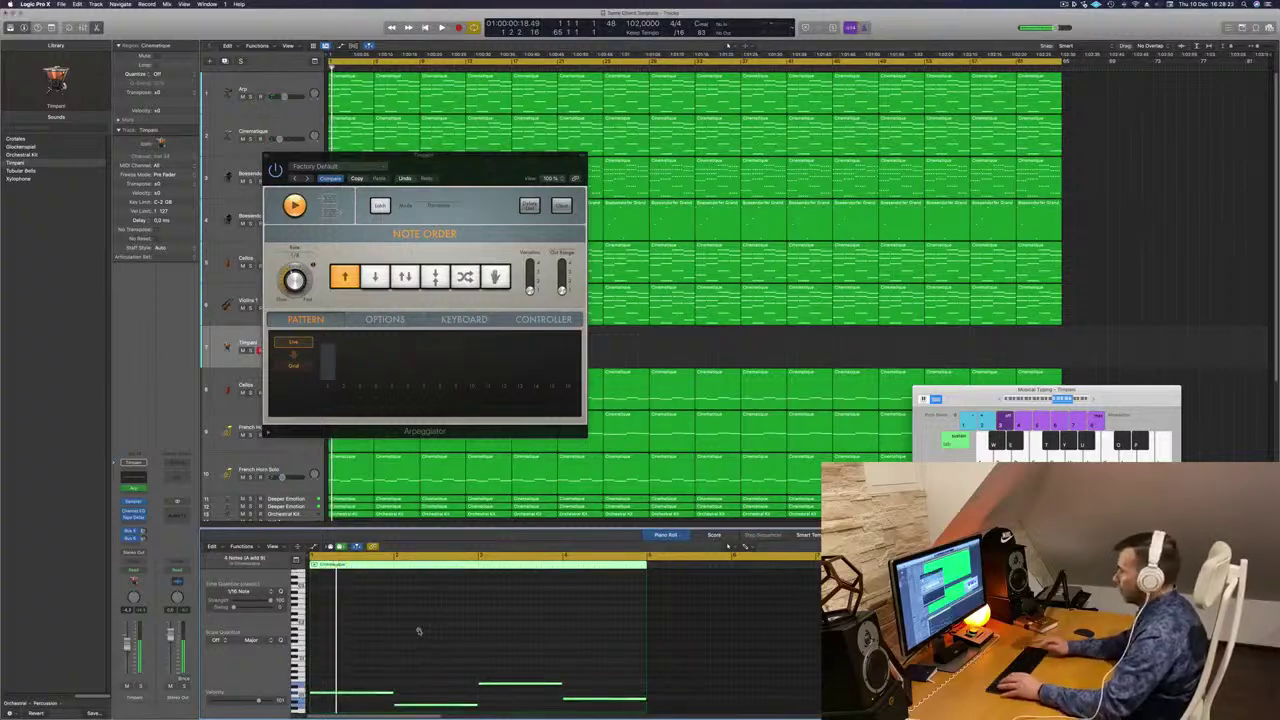
key(space)
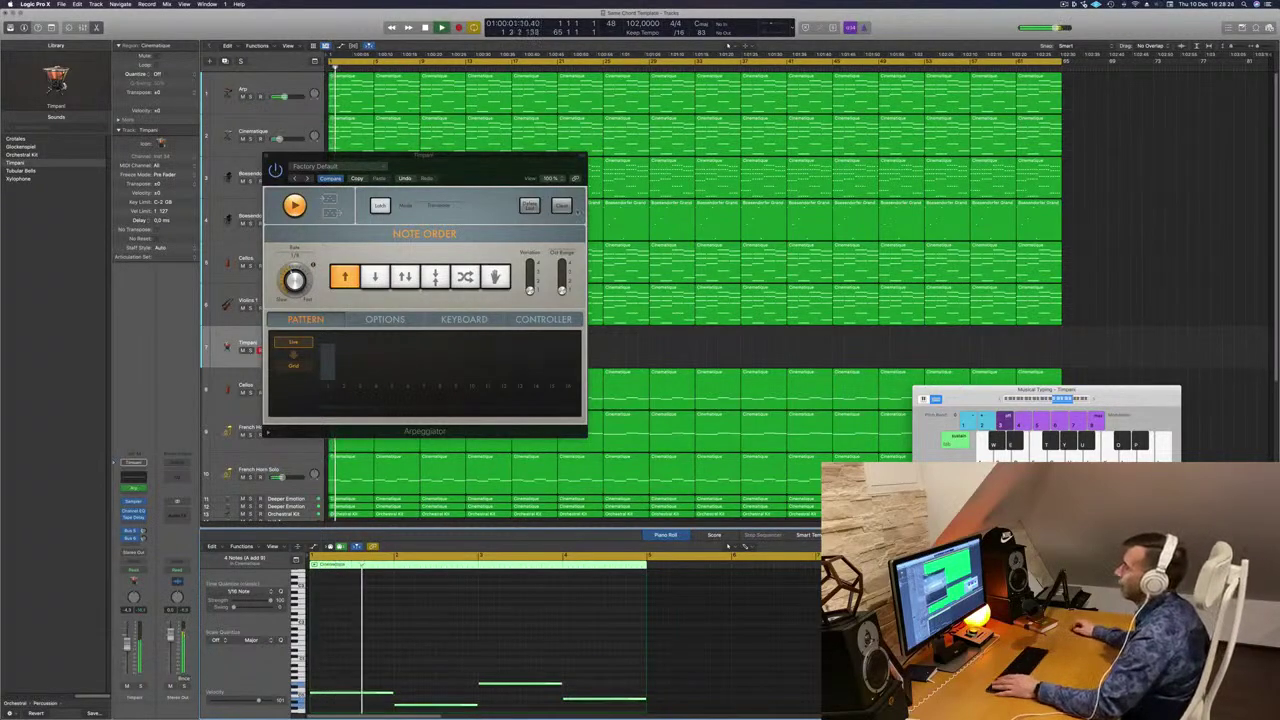
drag(460, 184, 557, 227)
click(363, 198)
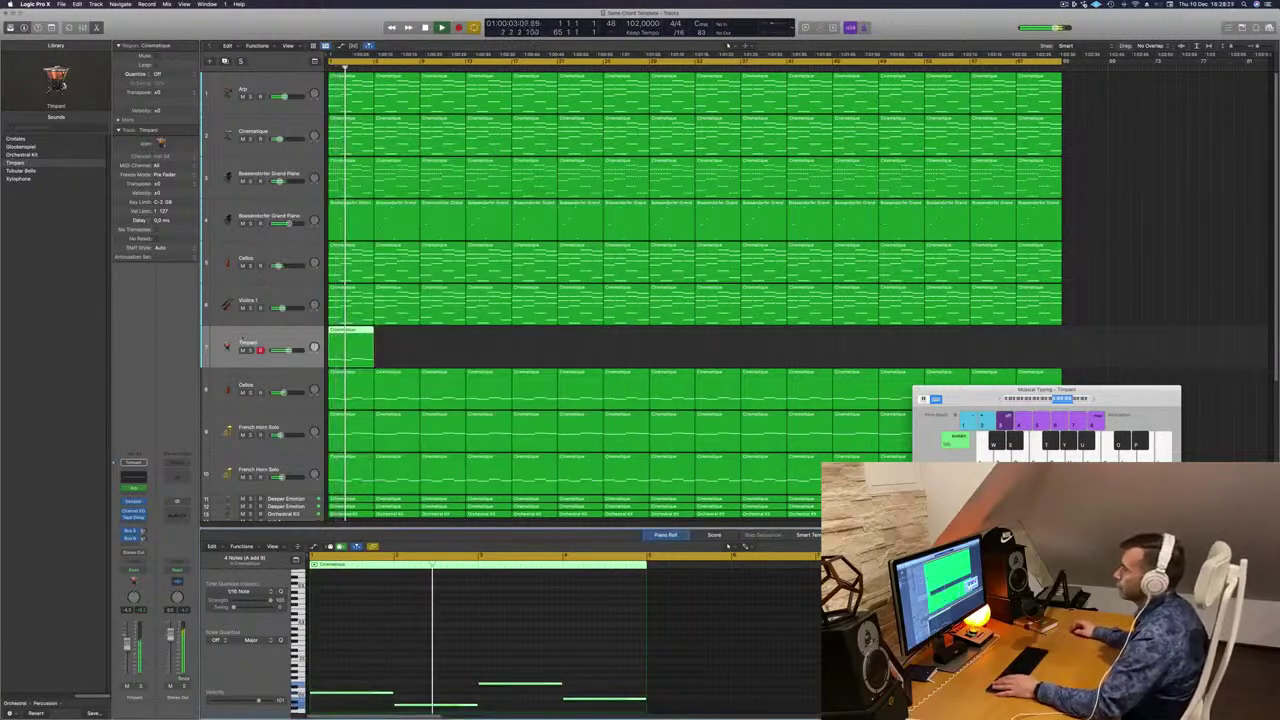
Audition the Timpani track in solo and within the full mix, replaying from the start.
click(251, 351)
click(251, 351)
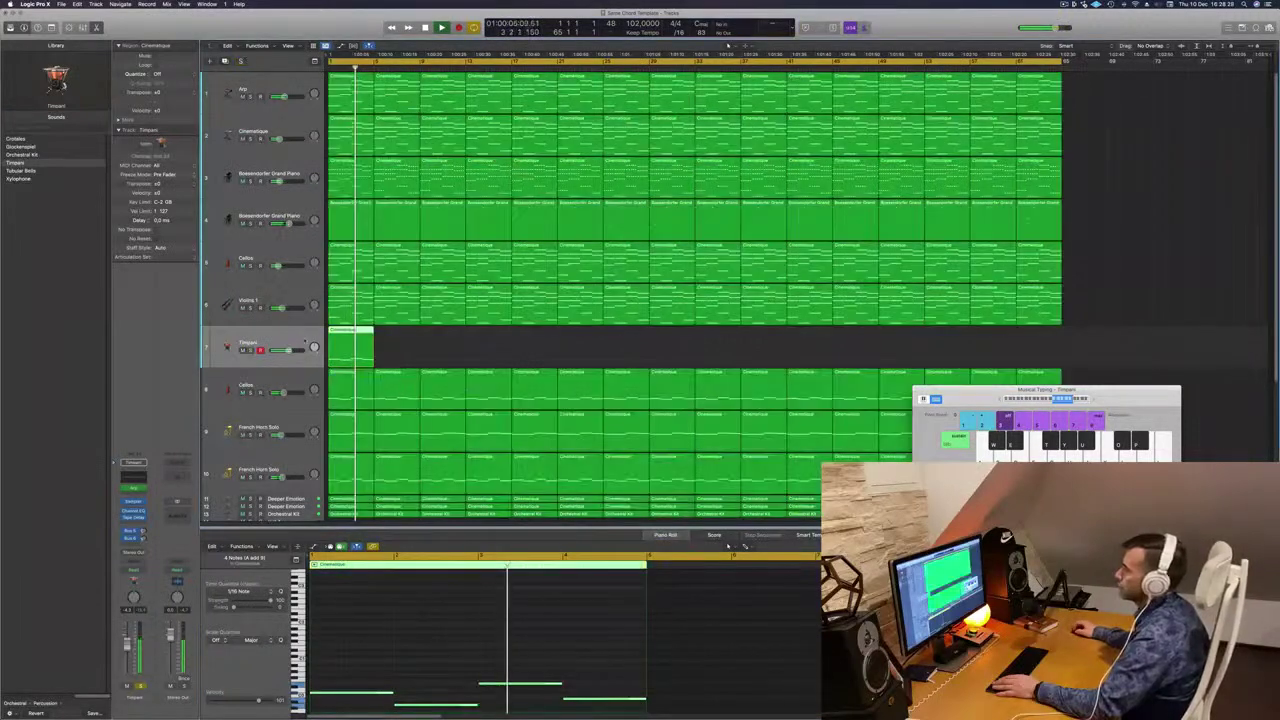
key(space)
key(space)
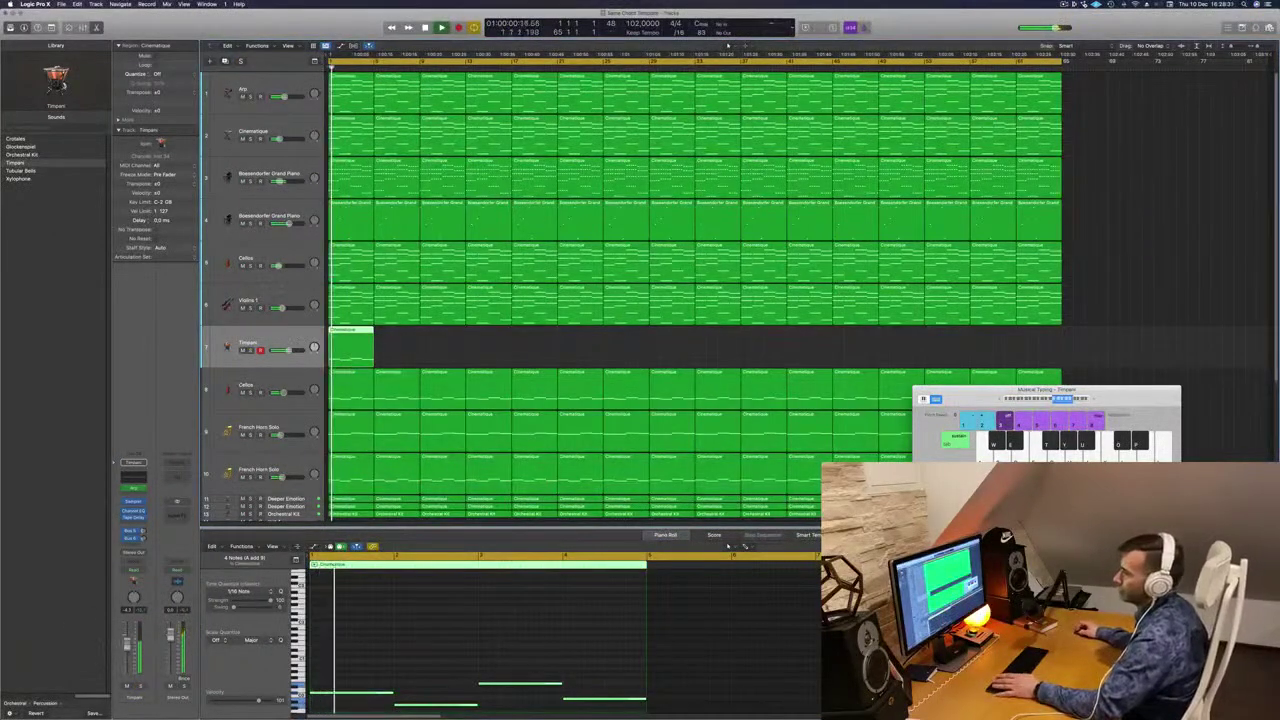
key(space)
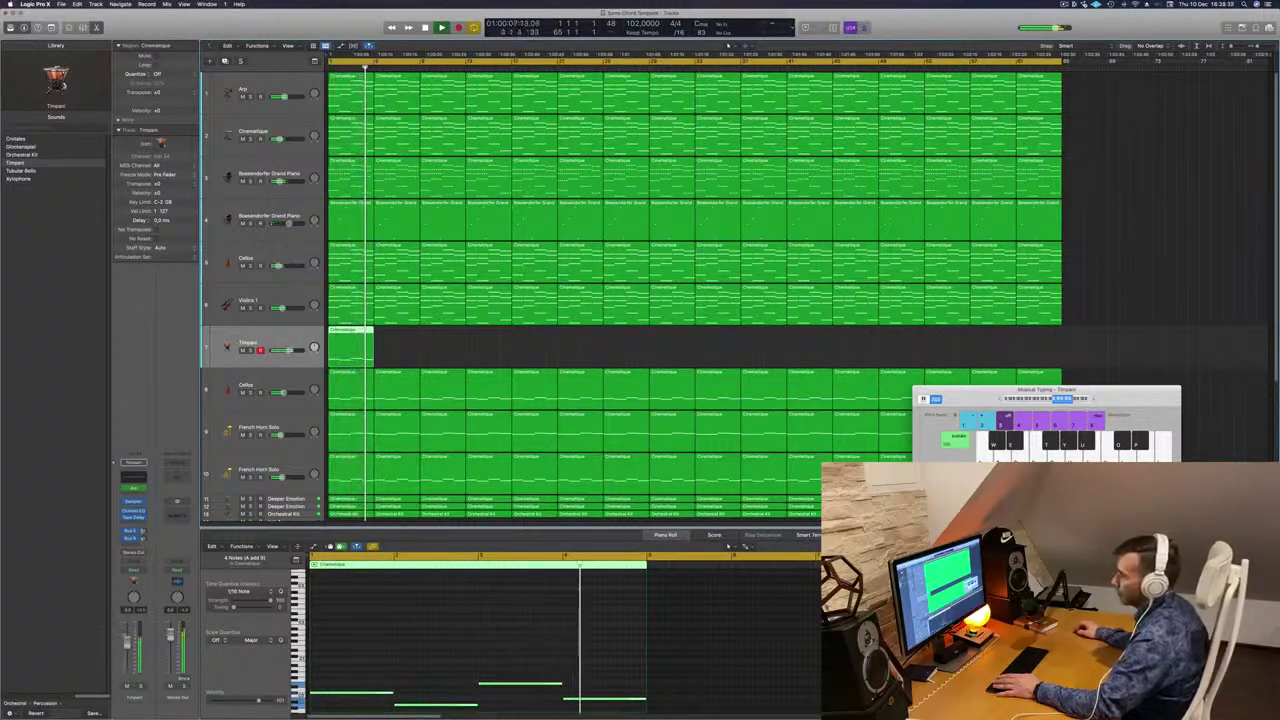
Examine the Arpeggiator's option and keyboard settings on the Timpani track and compare its sound in solo and in the mix.
click(133, 489)
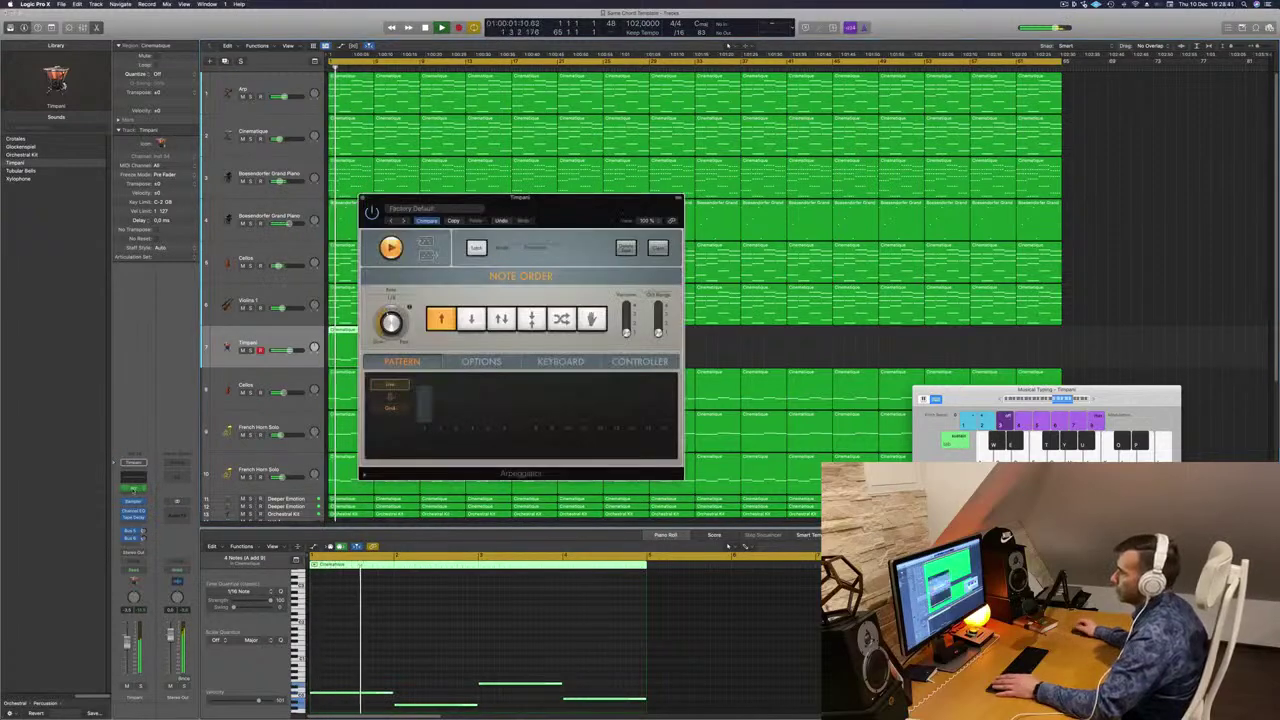
drag(541, 225, 611, 214)
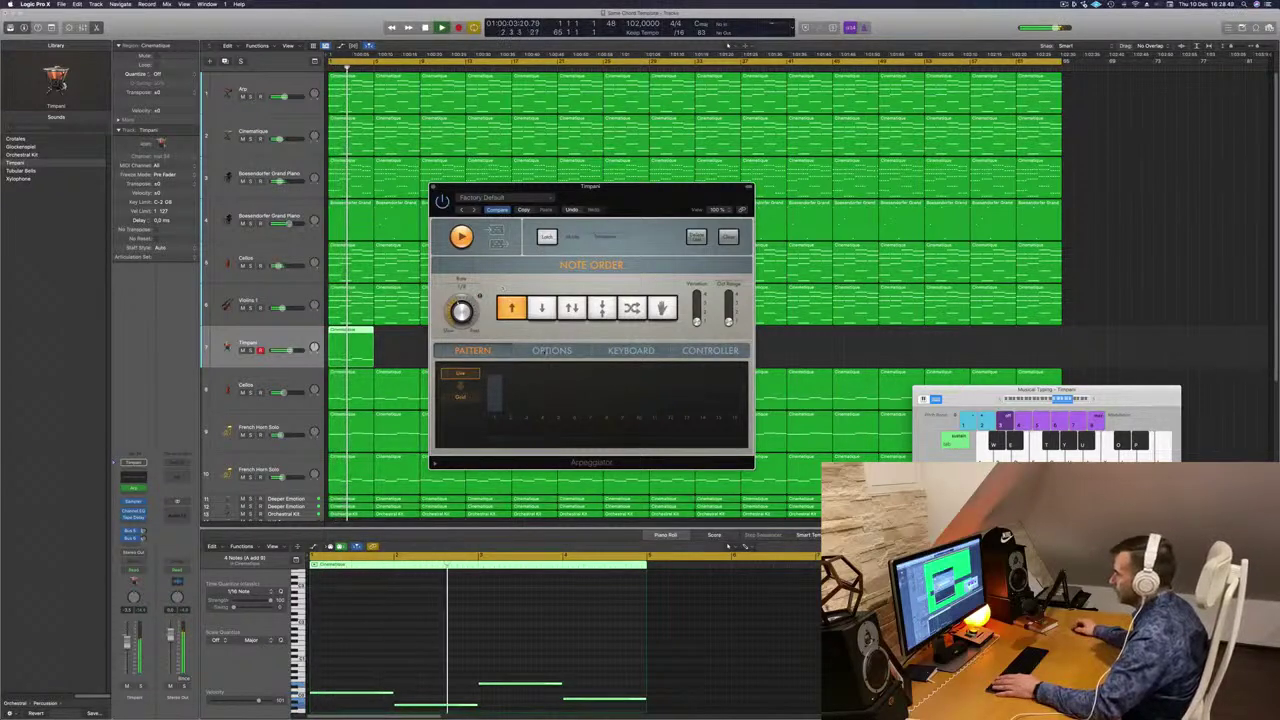
click(551, 350)
click(630, 350)
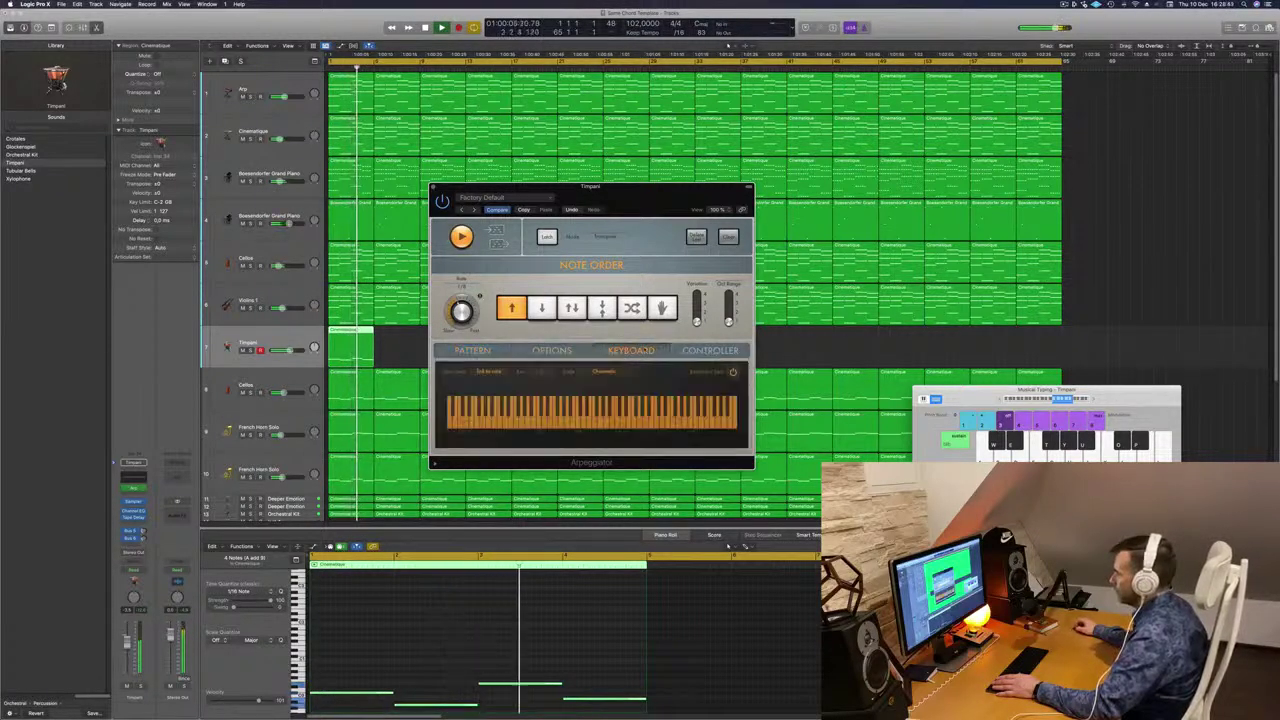
click(551, 350)
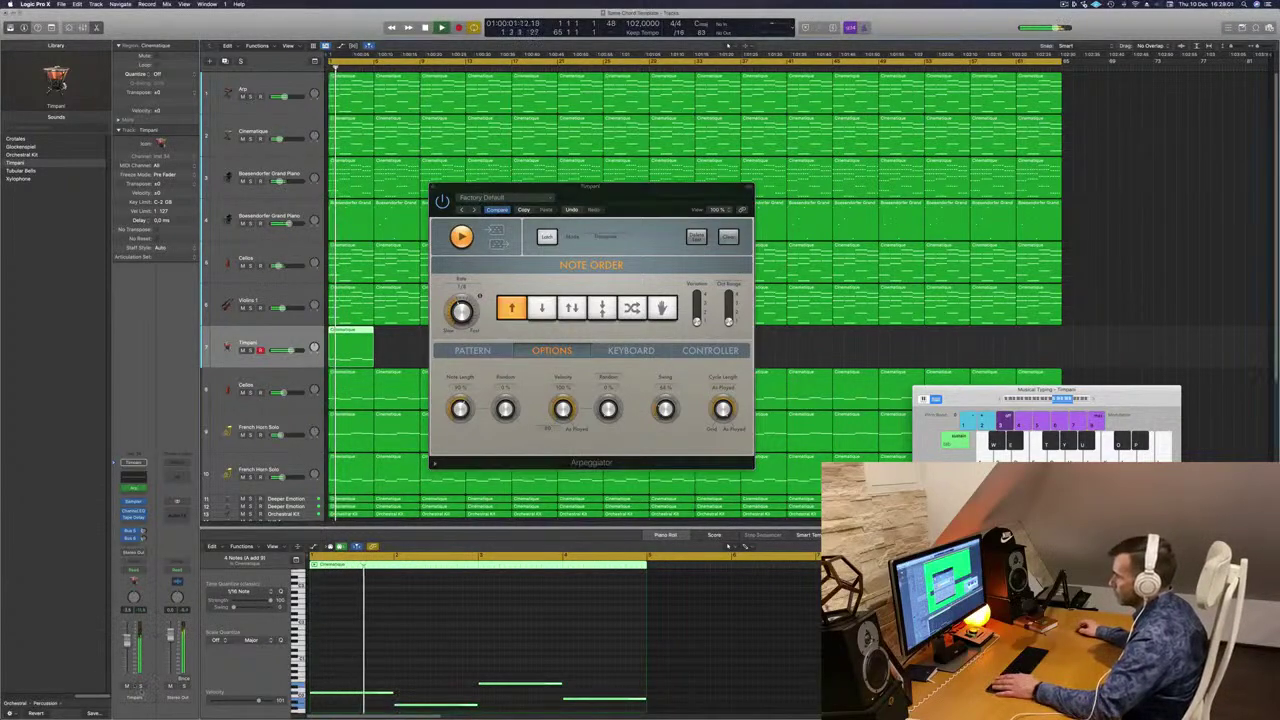
key(s)
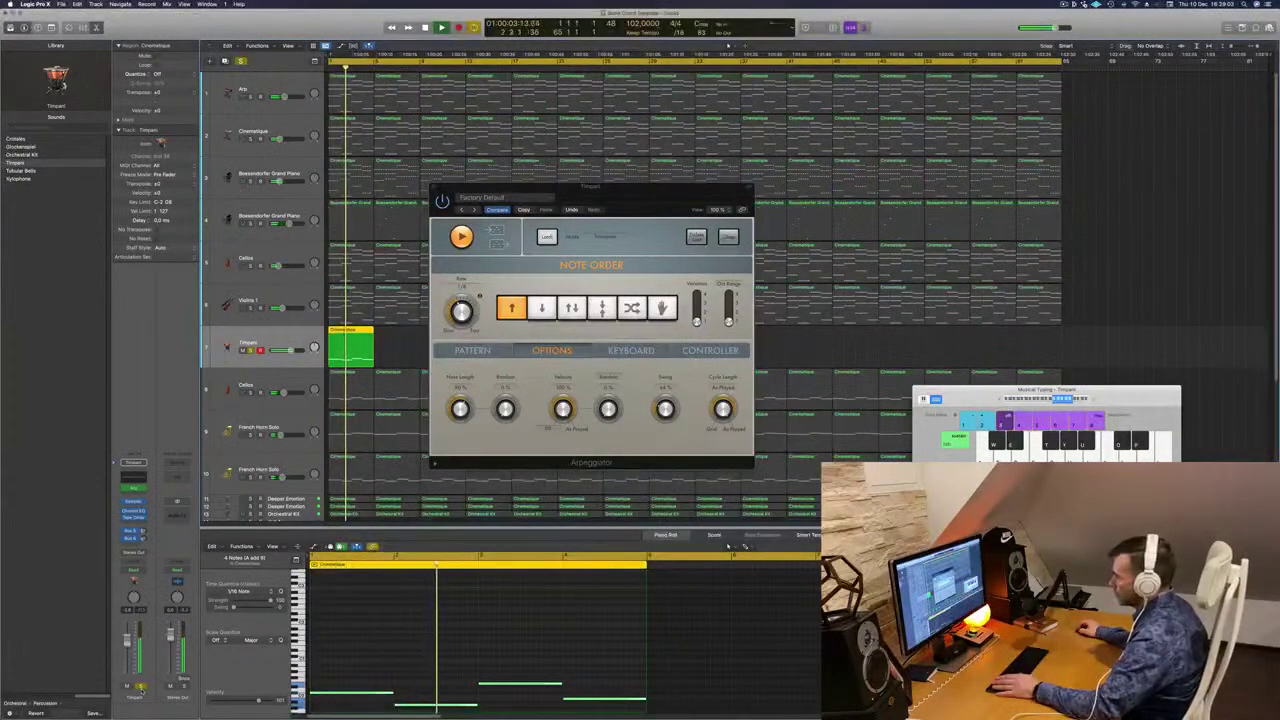
key(s)
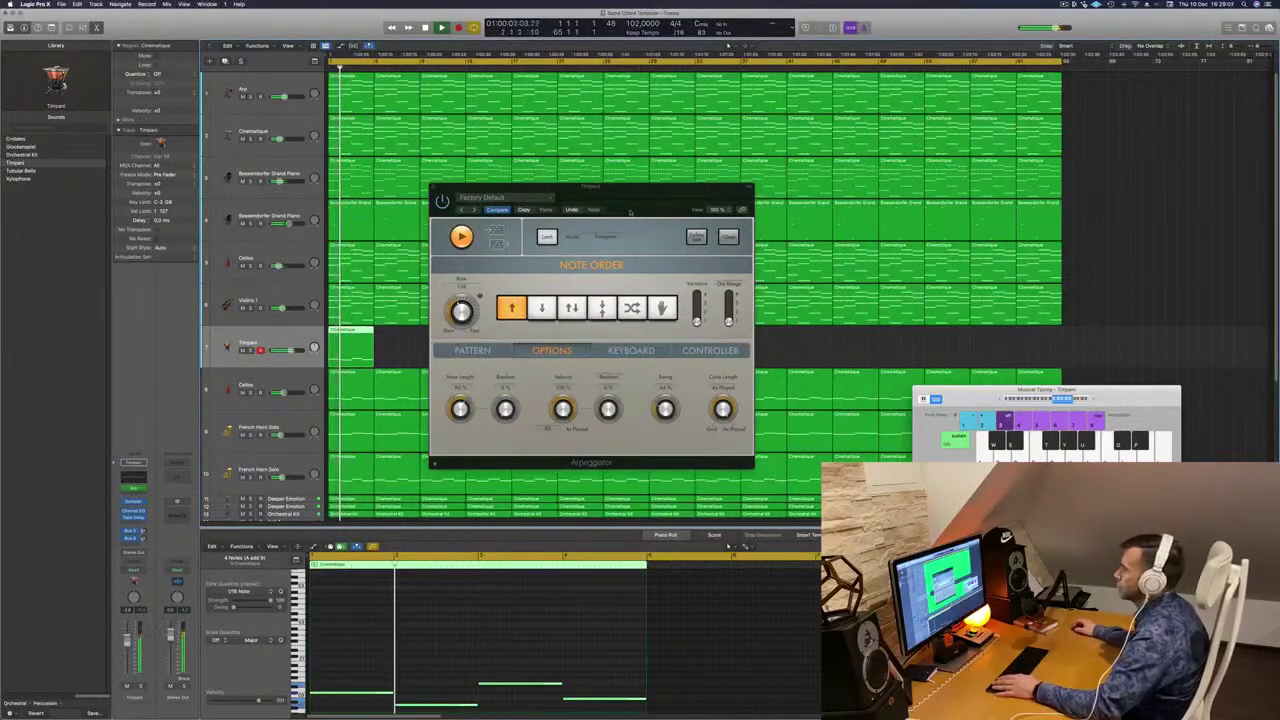
Browse the Arpeggiator presets through Bouncing Funk and Chord Cycle, load Arcade Trills on the Timpani track, and close the plug-in window.
mouse_move(631, 209)
mouse_down()
mouse_move(577, 212)
mouse_move(623, 212)
mouse_up()
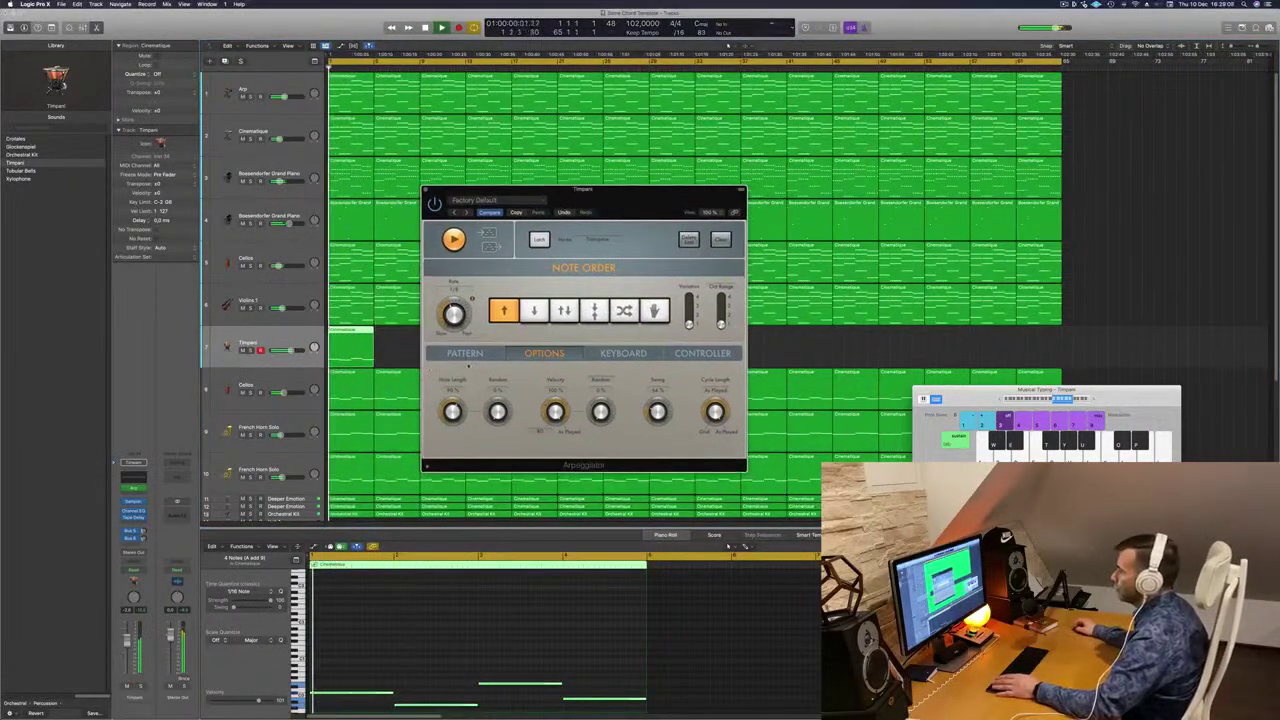
click(465, 355)
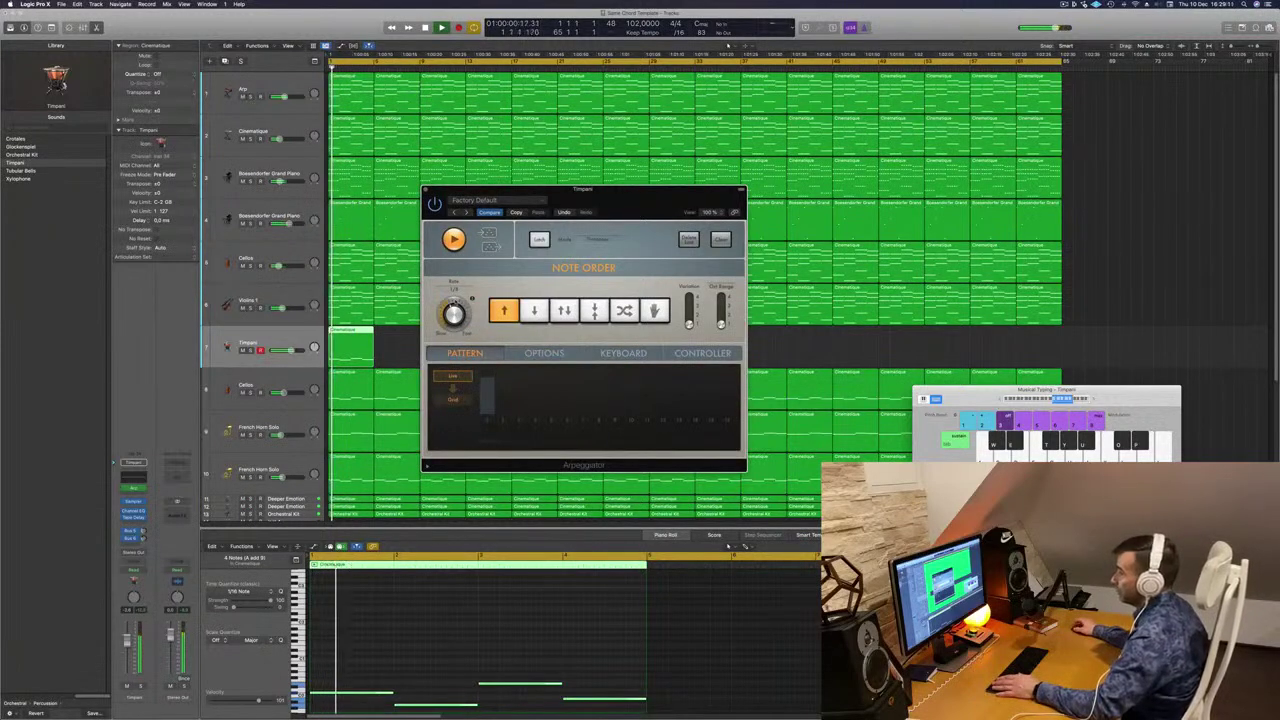
click(465, 213)
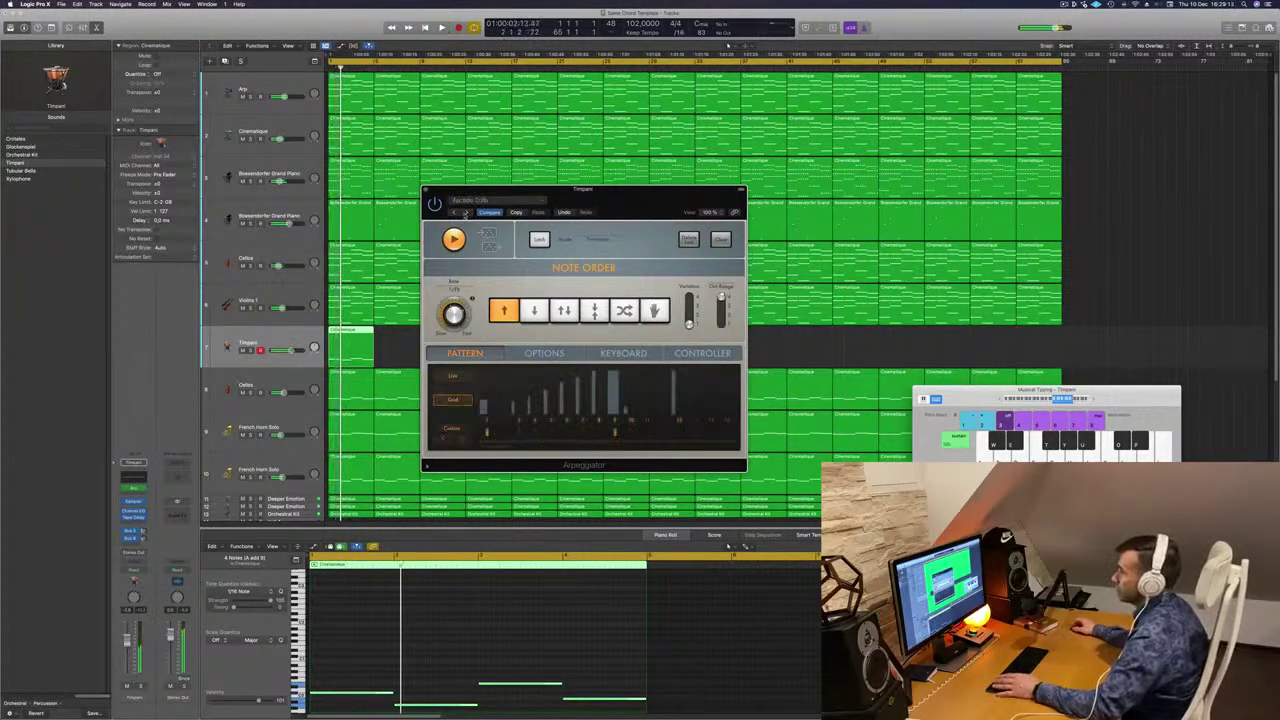
click(466, 212)
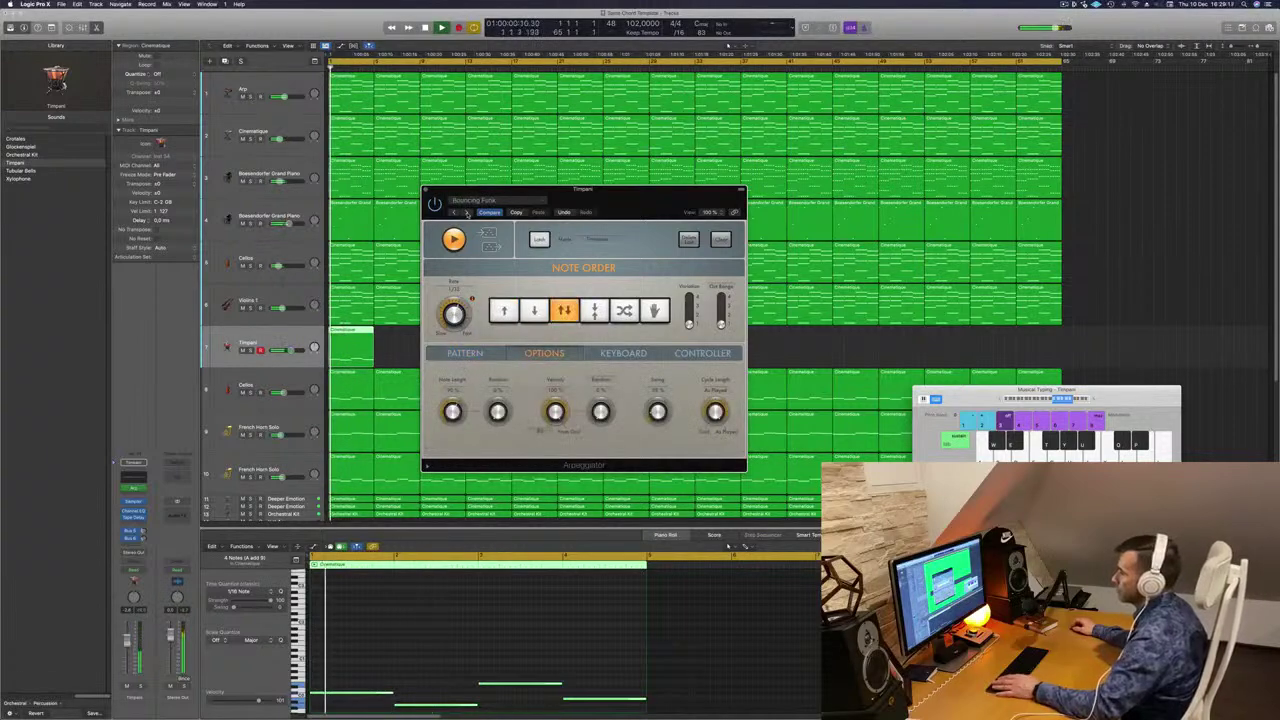
click(466, 213)
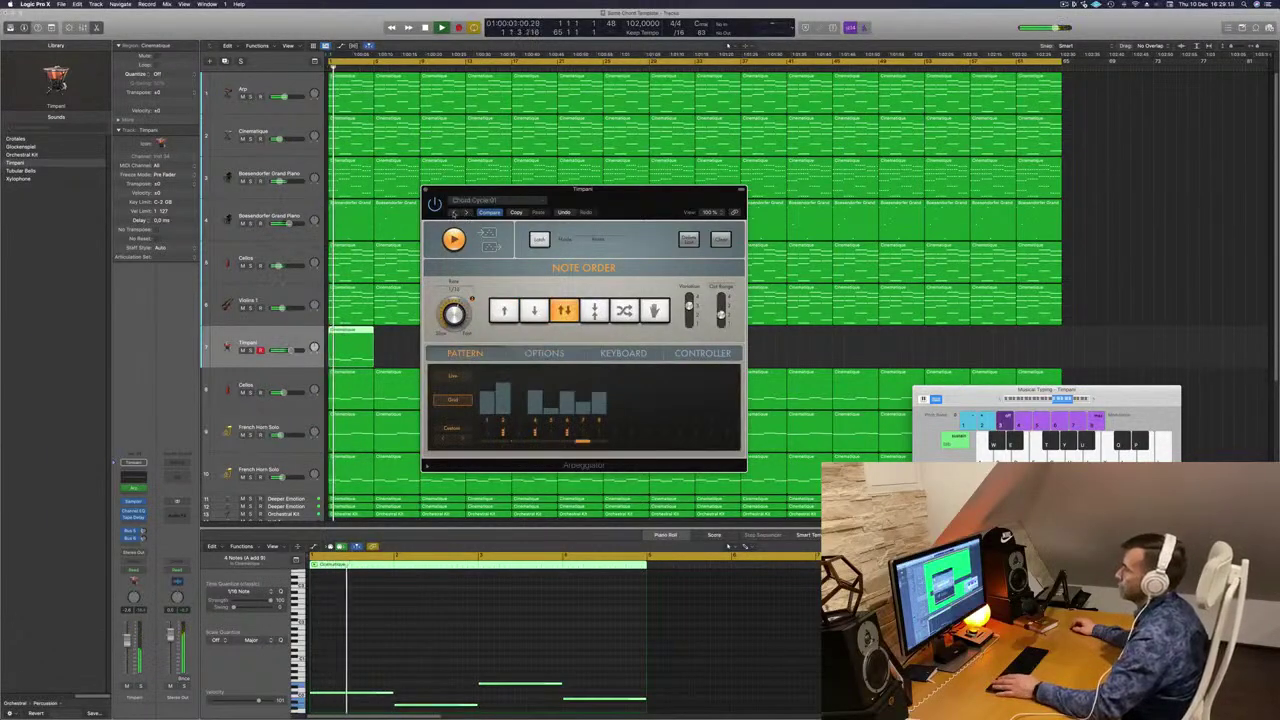
click(455, 213)
click(455, 213)
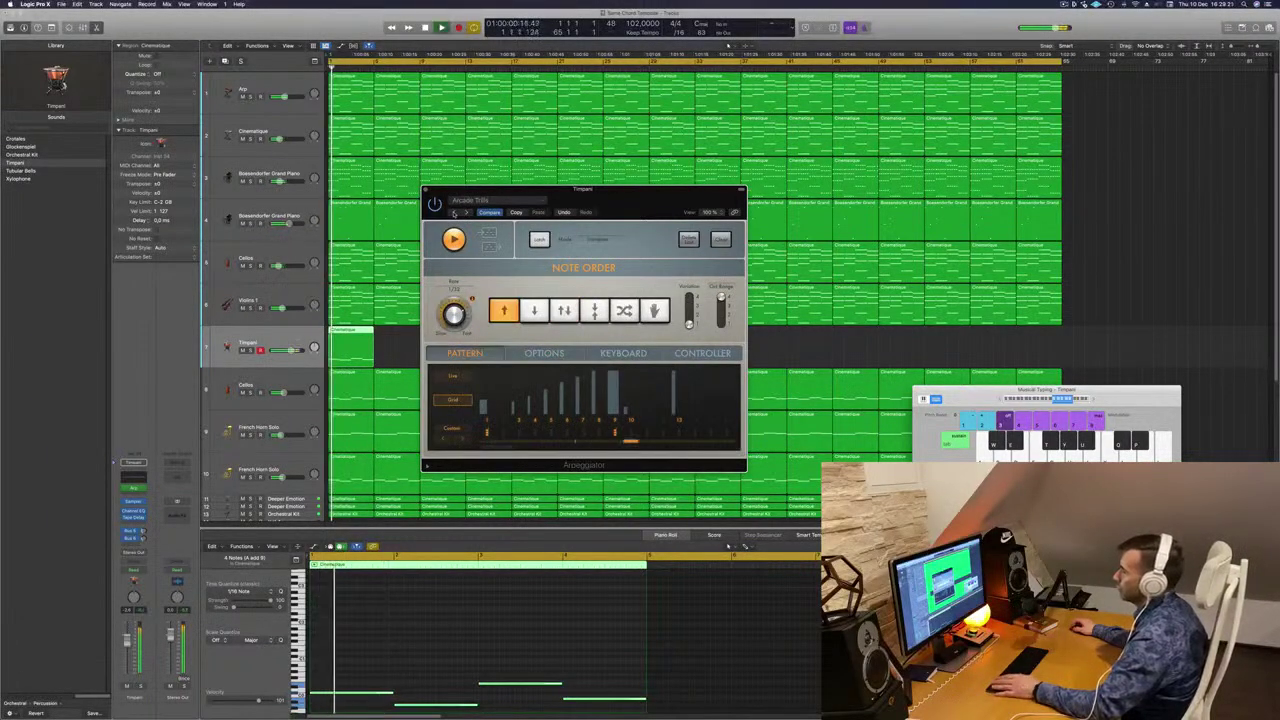
drag(636, 195, 672, 180)
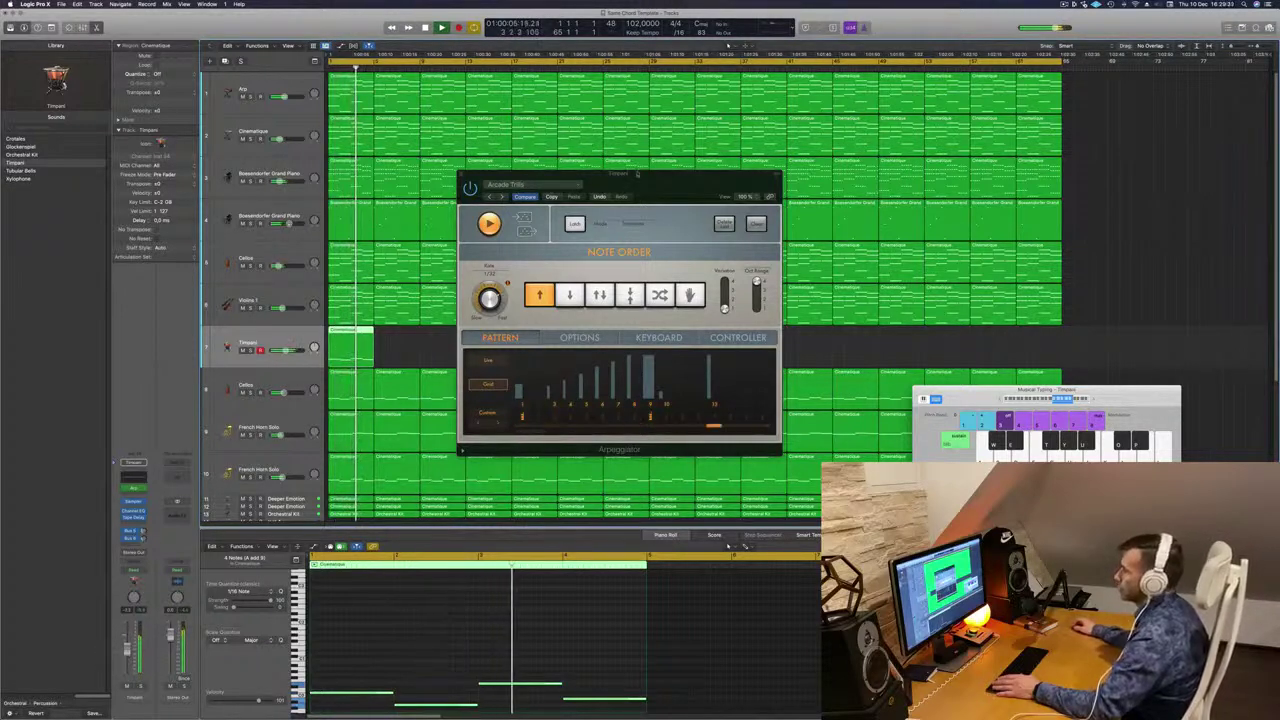
drag(460, 190, 606, 197)
click(607, 181)
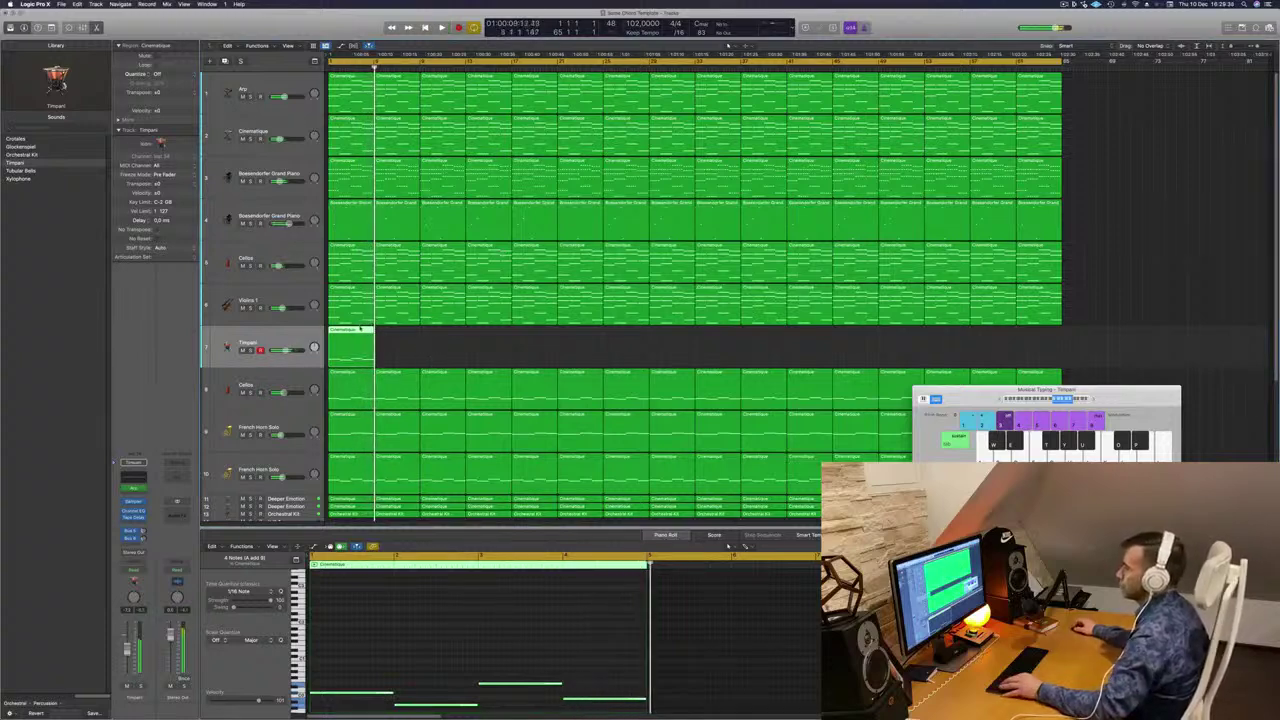
Copy the Timpani region repeatedly along its track until it spans the whole arrangement, and replay the mix from the start.
drag(360, 340, 437, 342)
drag(344, 332, 894, 335)
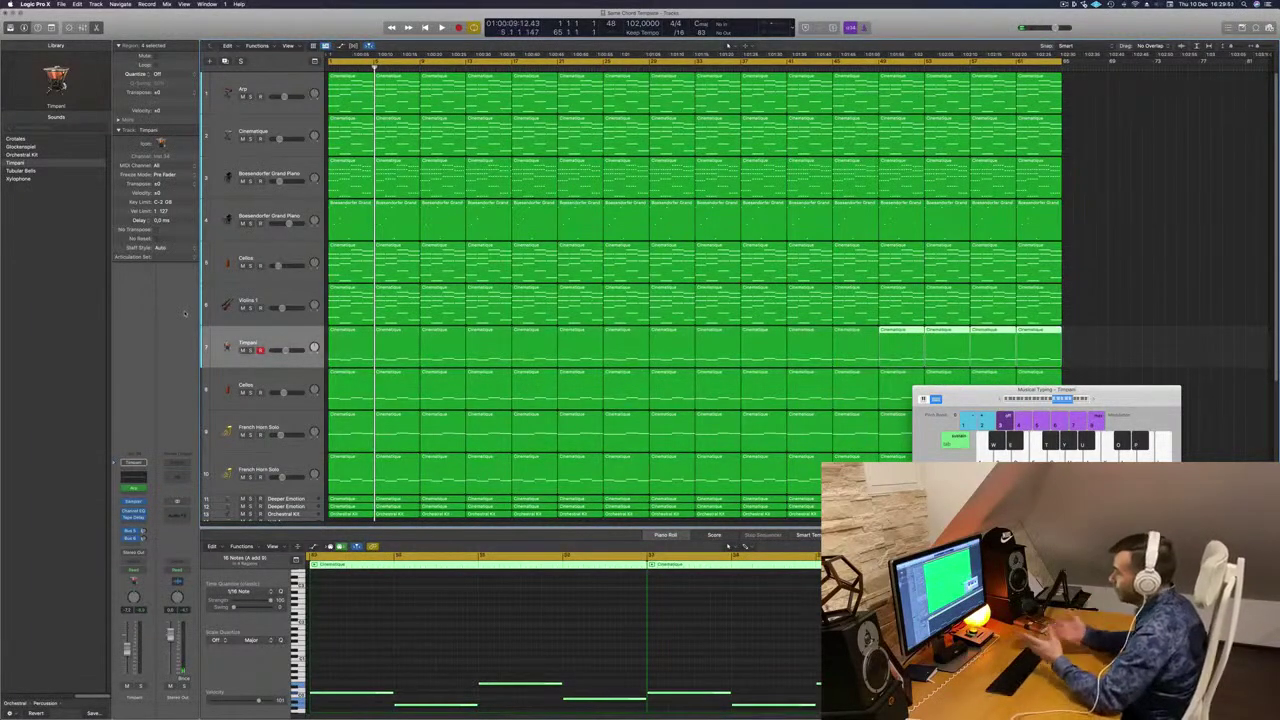
key(Return)
key(space)
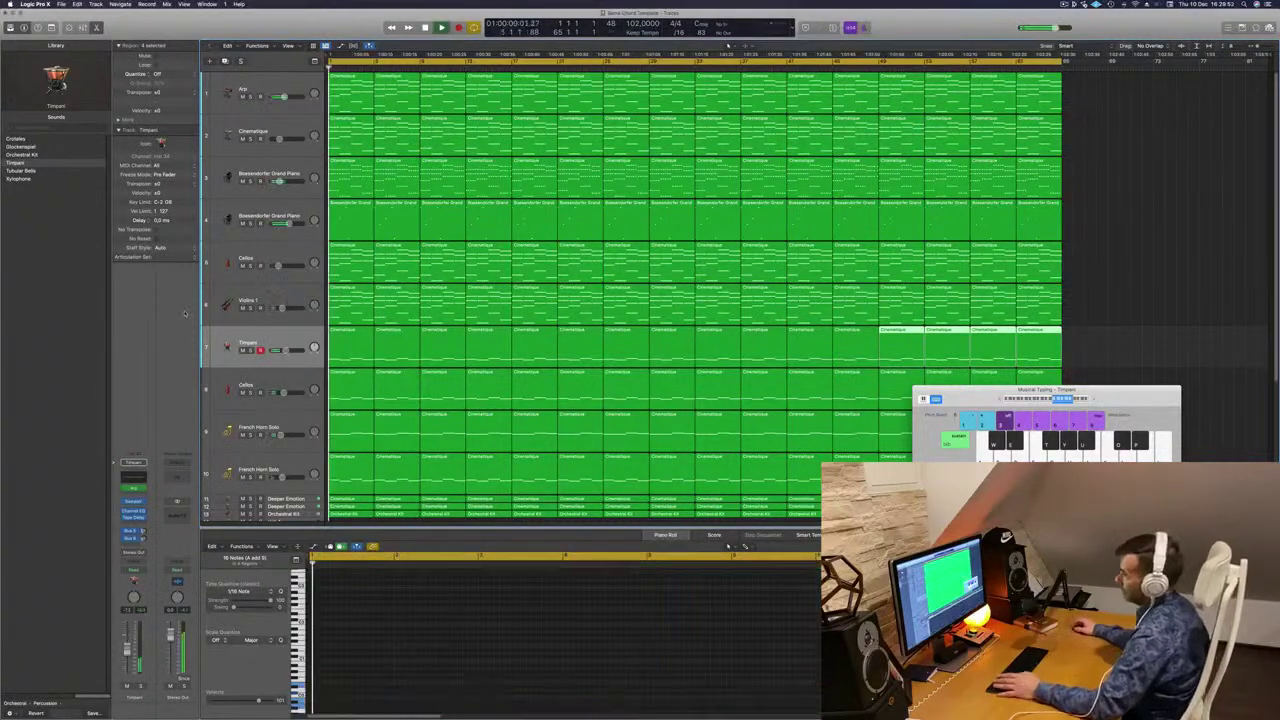
Select the Timpani track and move it down the track list to below the Orchestral Kit track.
click(289, 339)
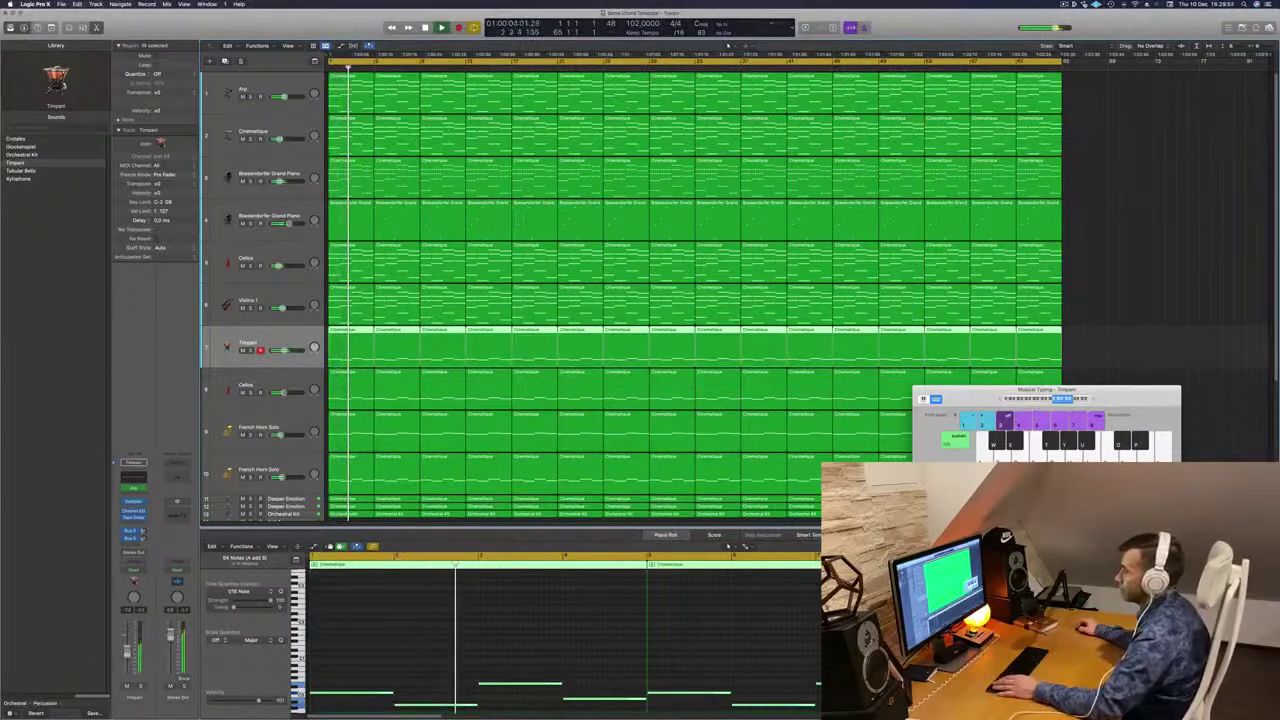
scroll(289, 339, down, 2)
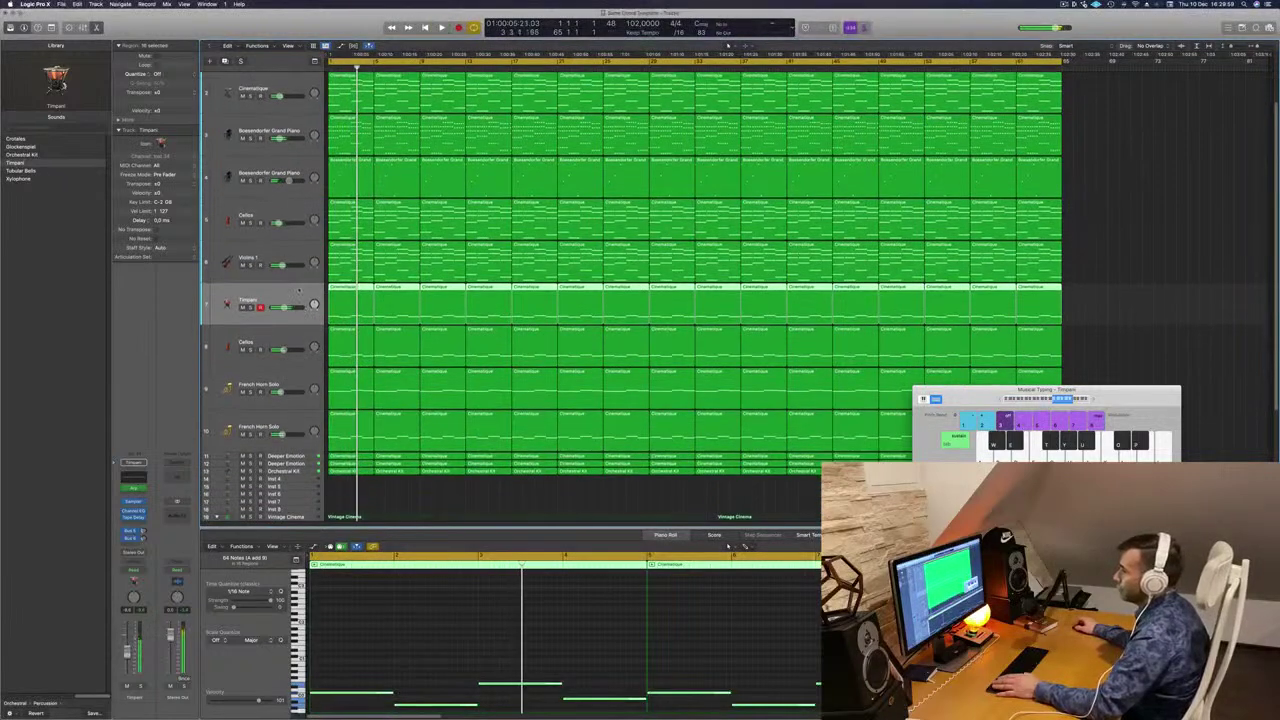
drag(291, 314, 287, 473)
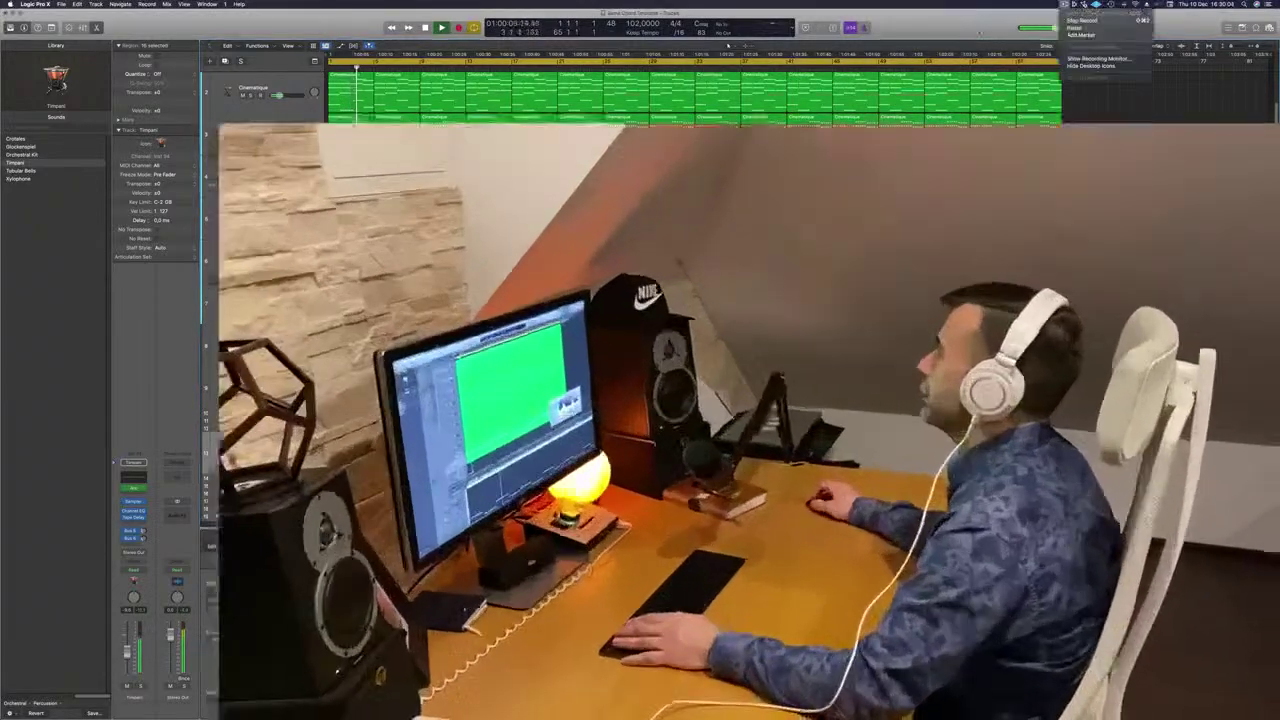